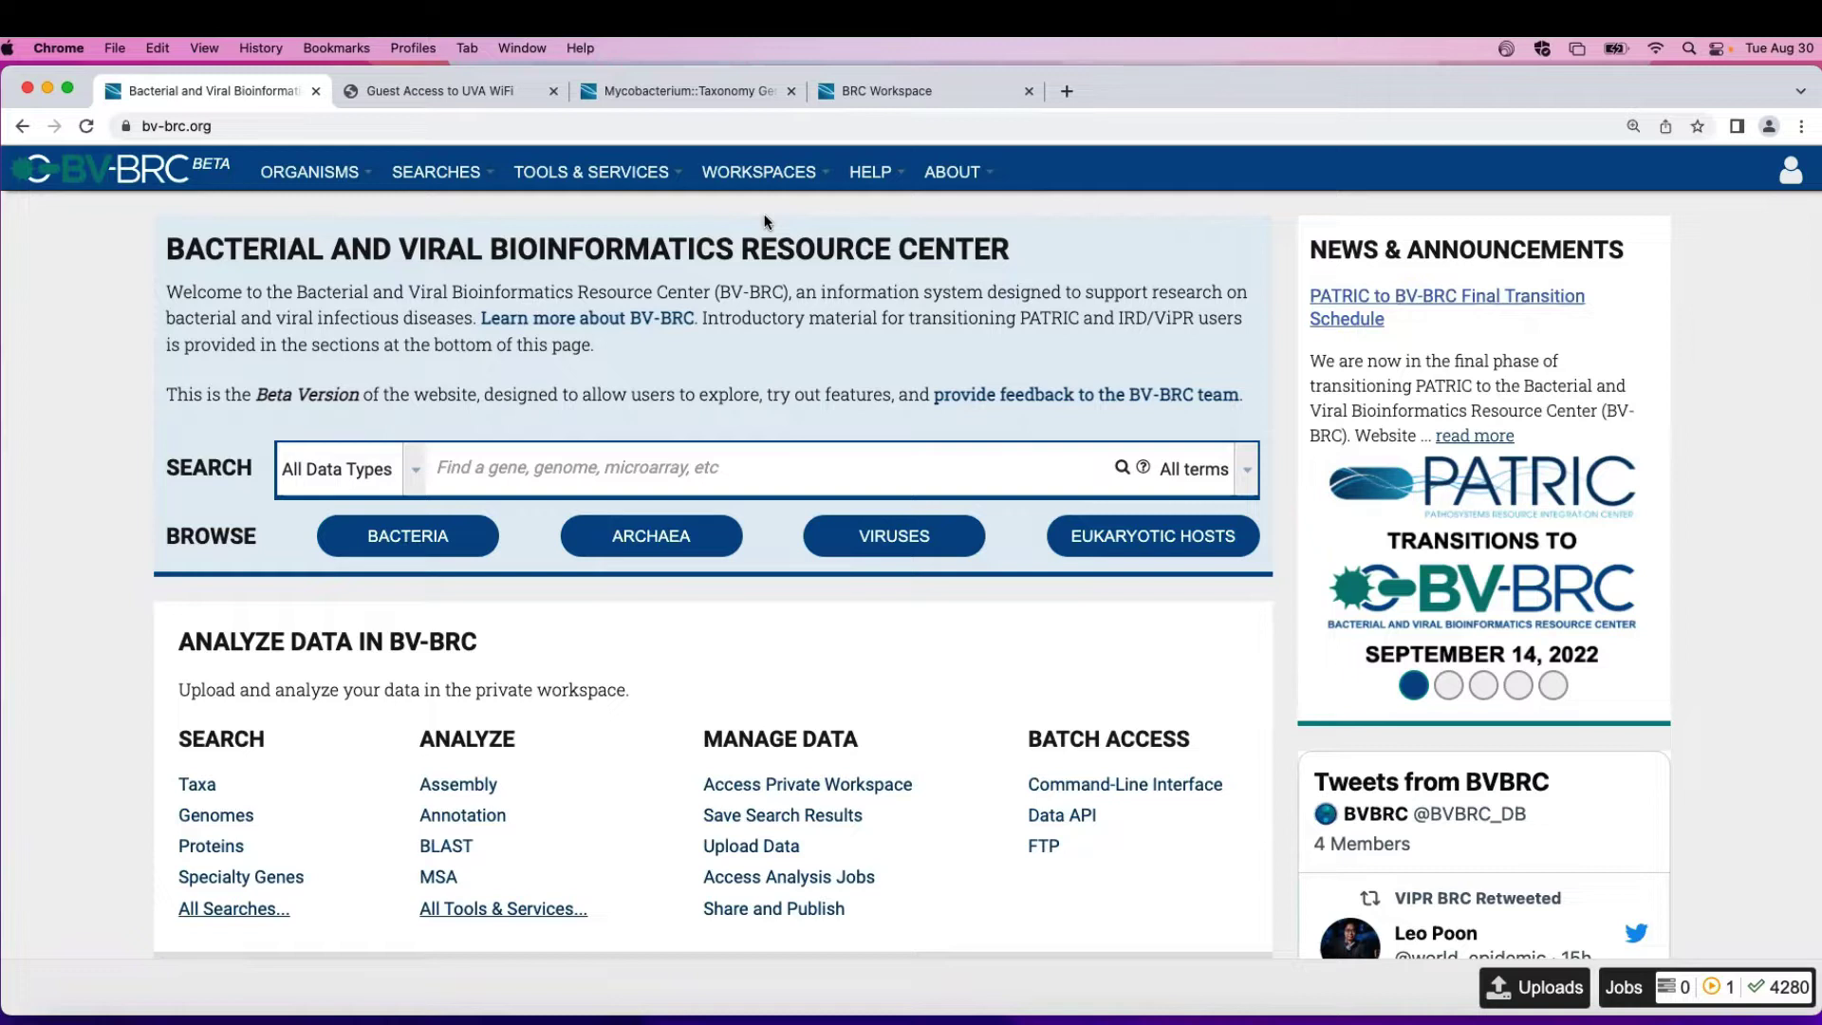
Step: Search all data types for Buchnera and open the list of matching genomes
{"action": "left_click", "coordinate": [501, 470]}
{"action": "type", "text": "Buchnera"}
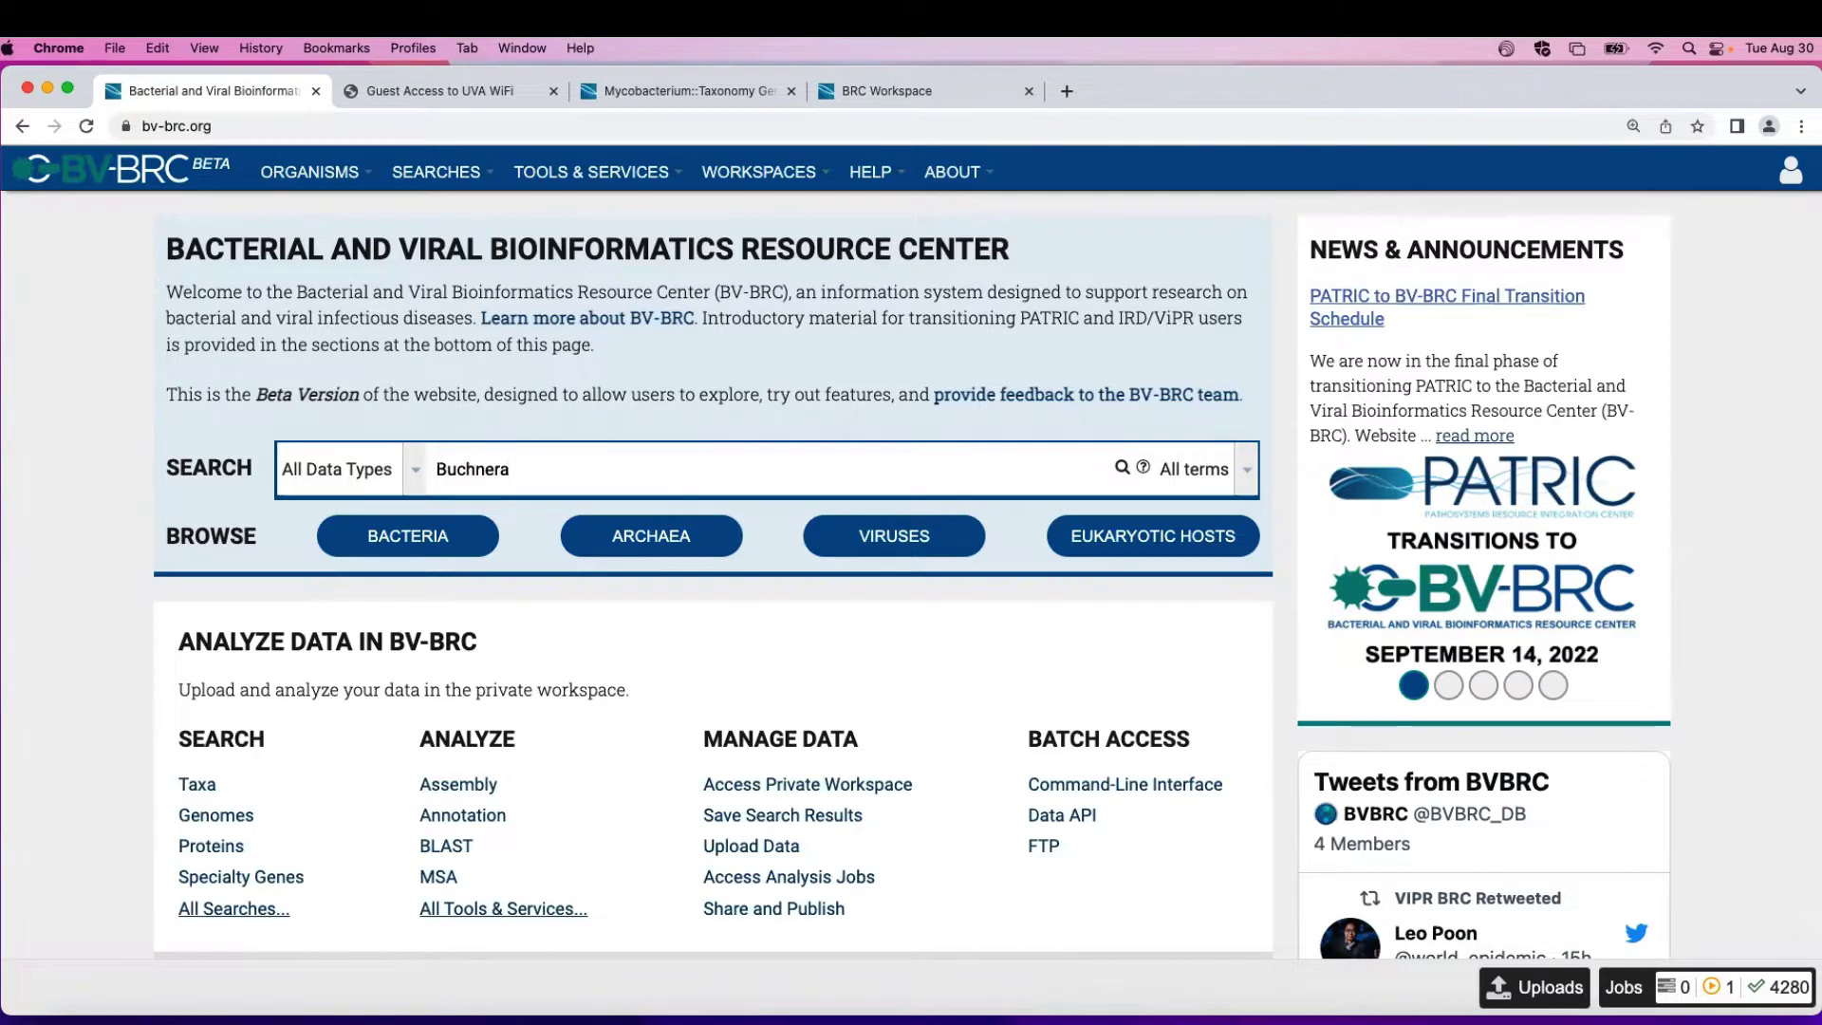
{"action": "key", "text": "Return"}
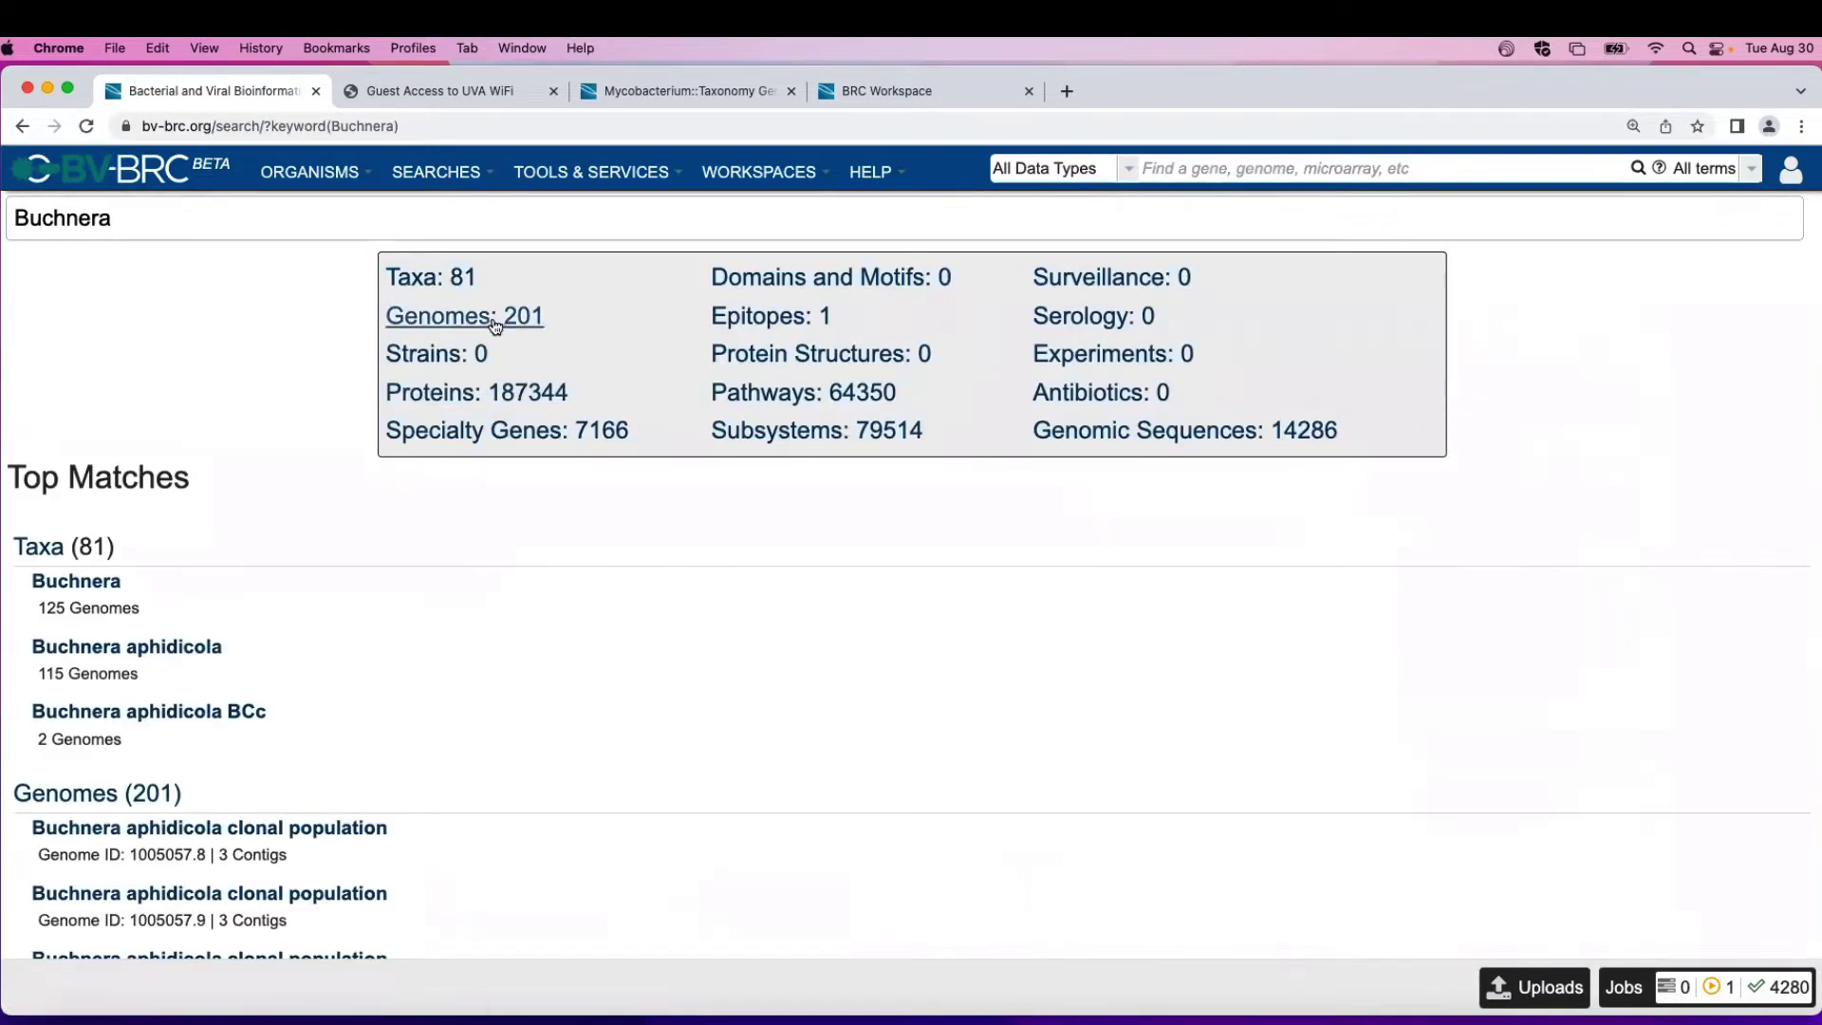
{"action": "scroll", "coordinate": [370, 674], "scroll_direction": "down", "scroll_amount": 2}
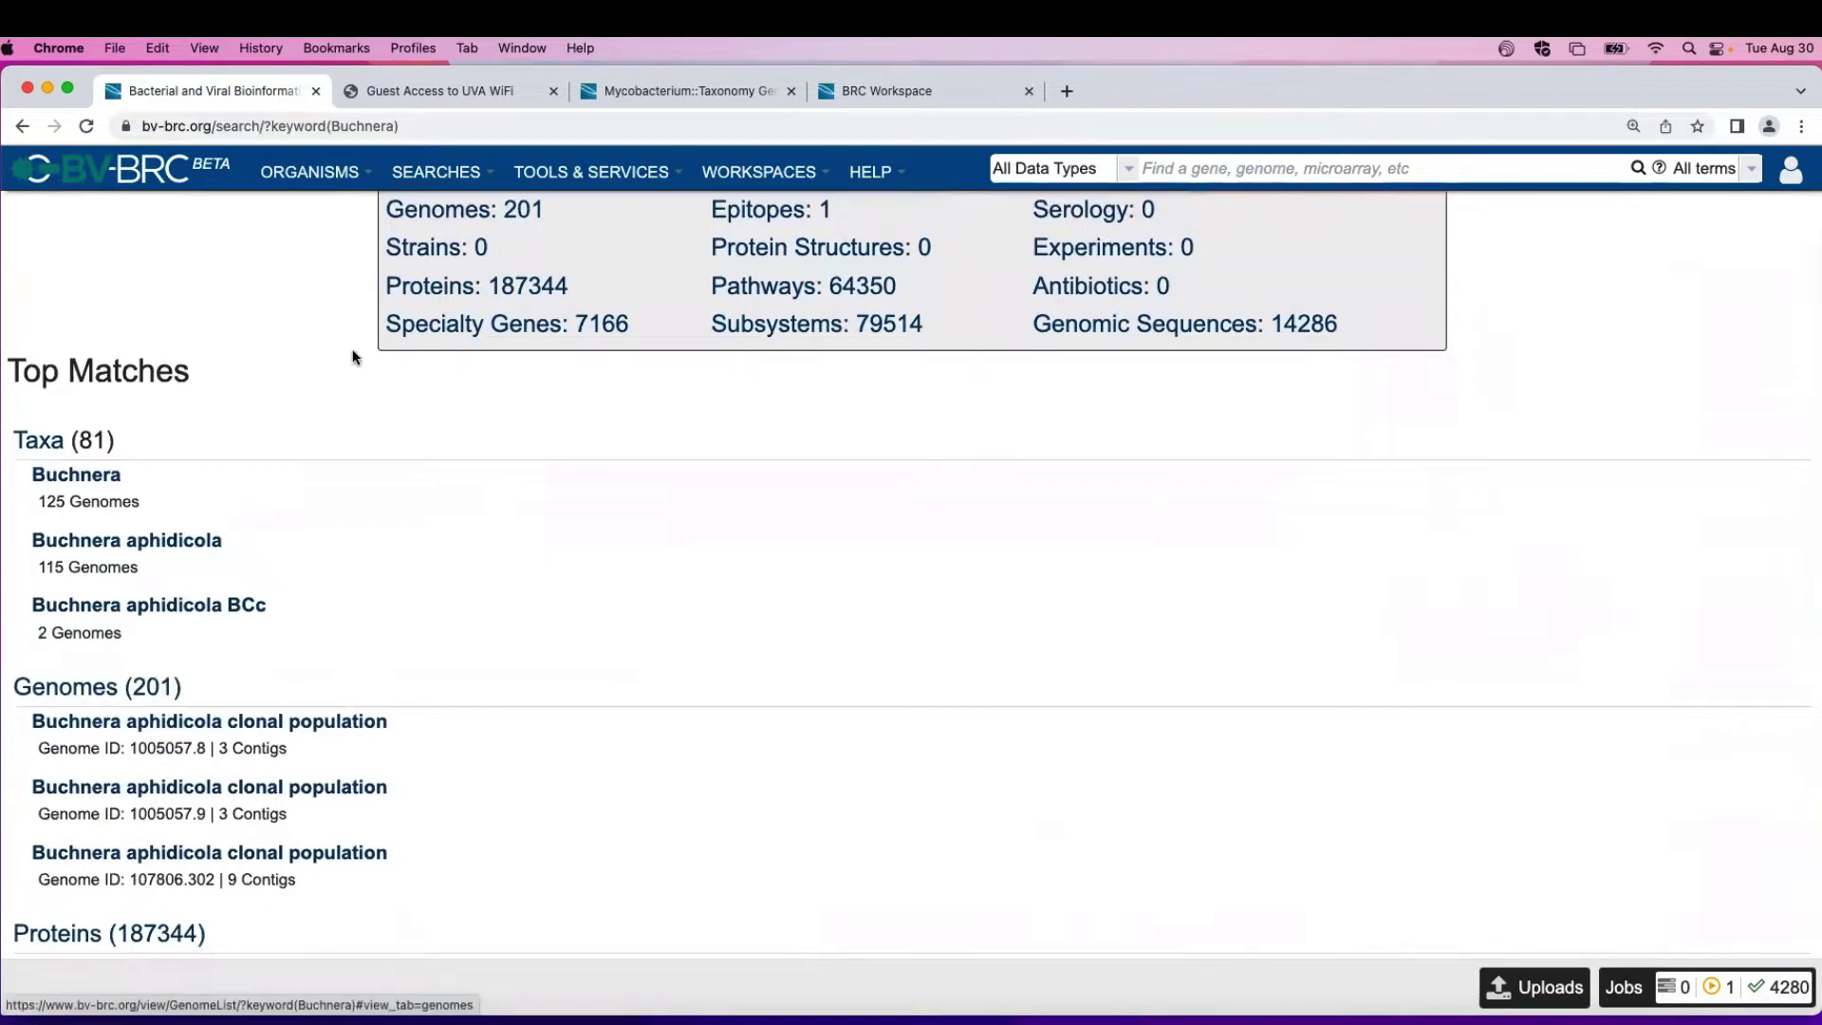
{"action": "left_click", "coordinate": [71, 695]}
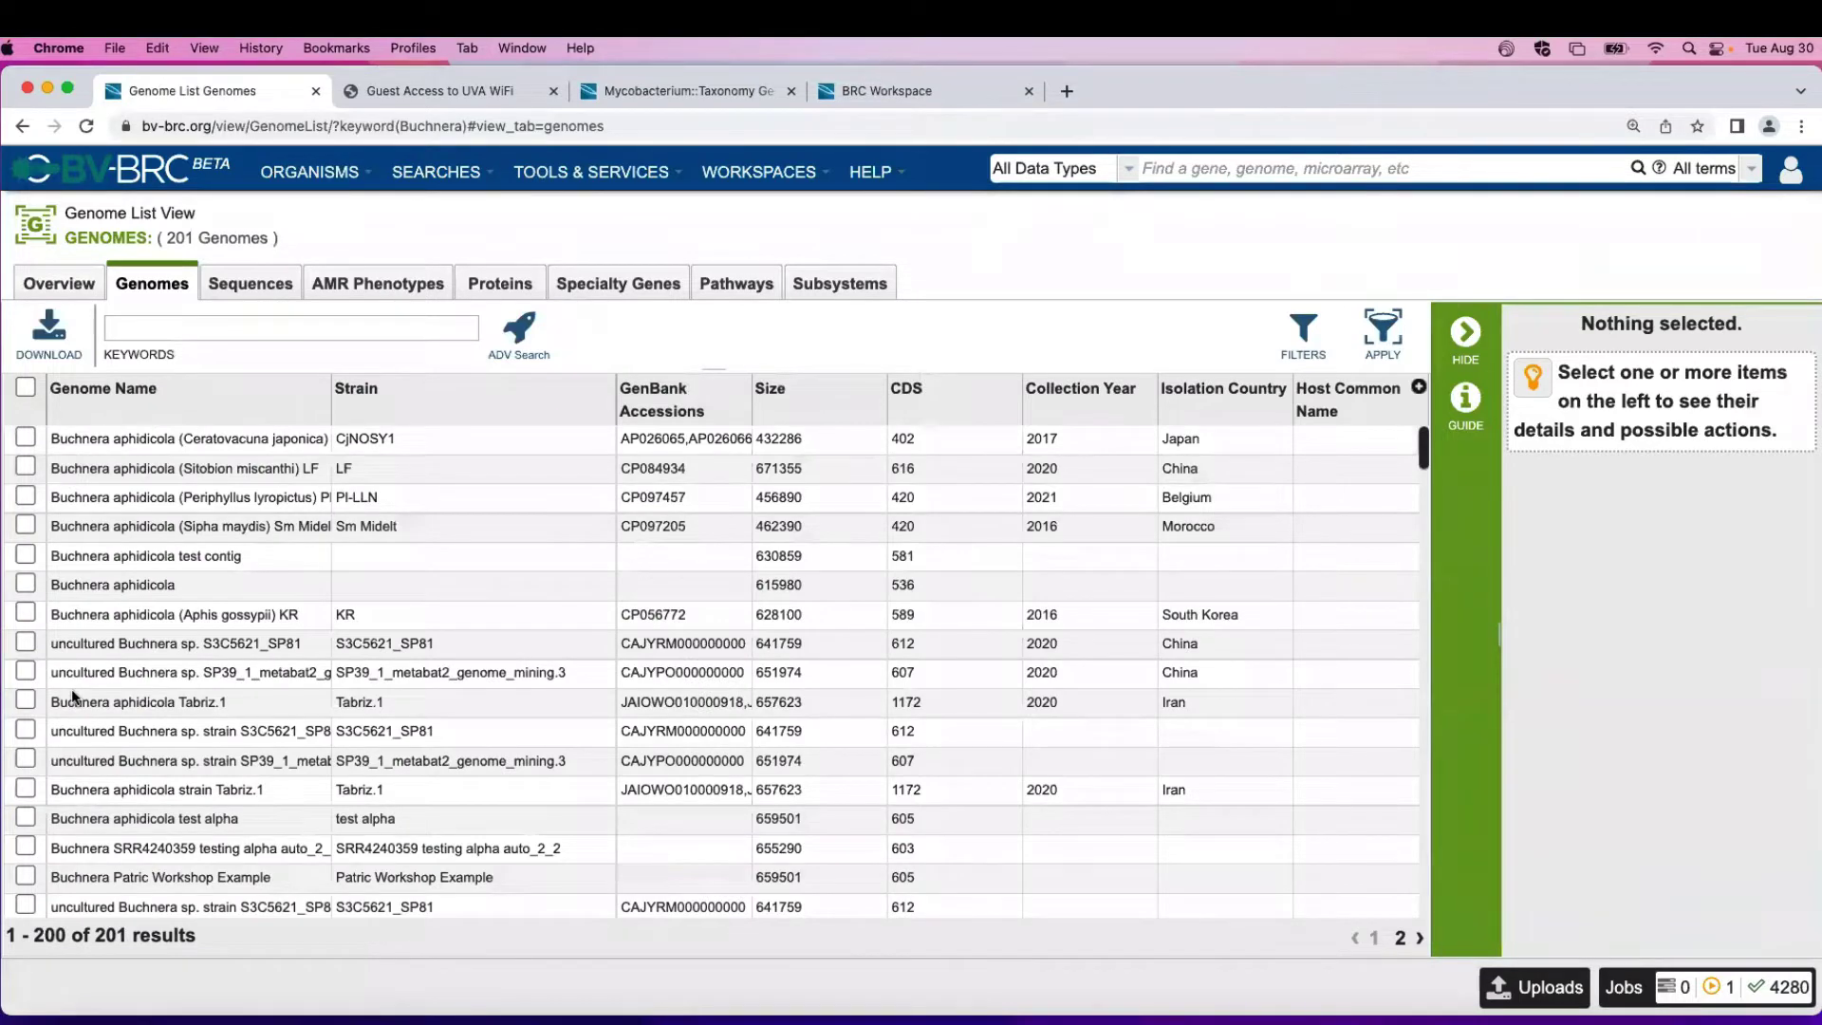
Step: Filter the Buchnera genomes to Representative or Reference genomes and select all the filtered rows
{"action": "left_click", "coordinate": [1299, 337]}
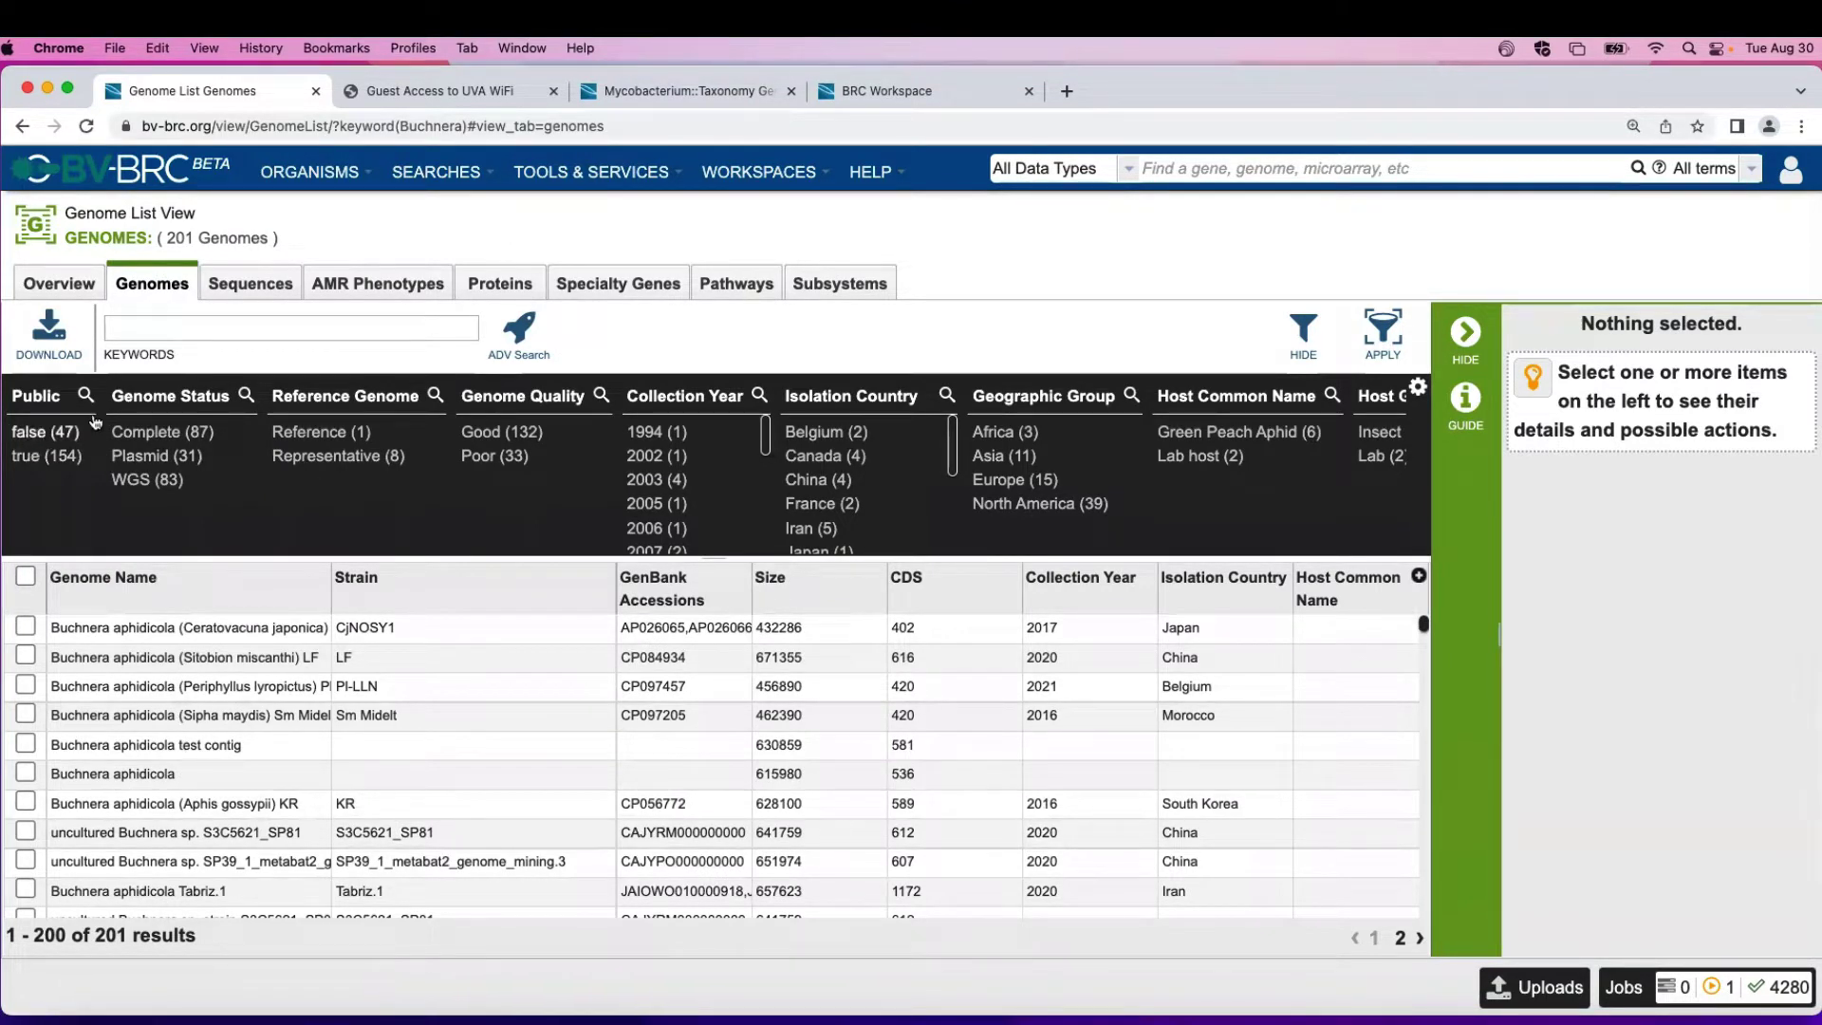
{"action": "left_click", "coordinate": [331, 459]}
{"action": "left_click", "coordinate": [331, 462]}
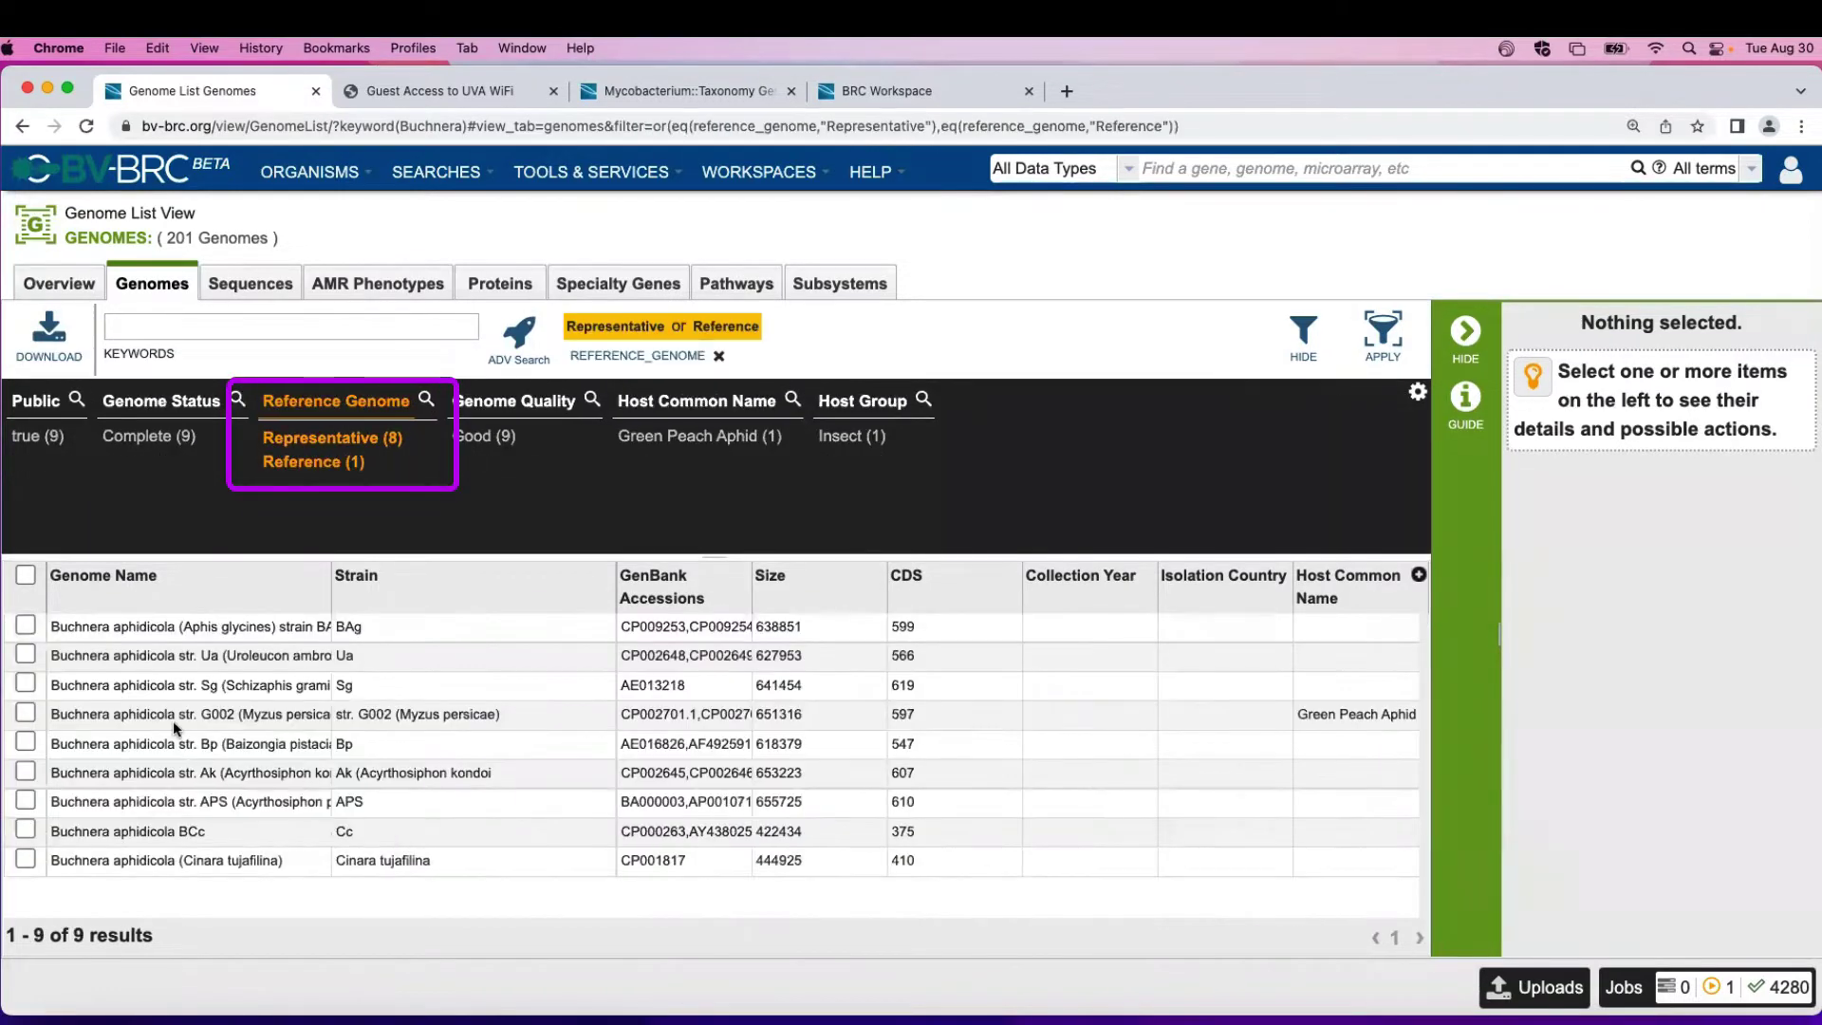
{"action": "left_click", "coordinate": [26, 577]}
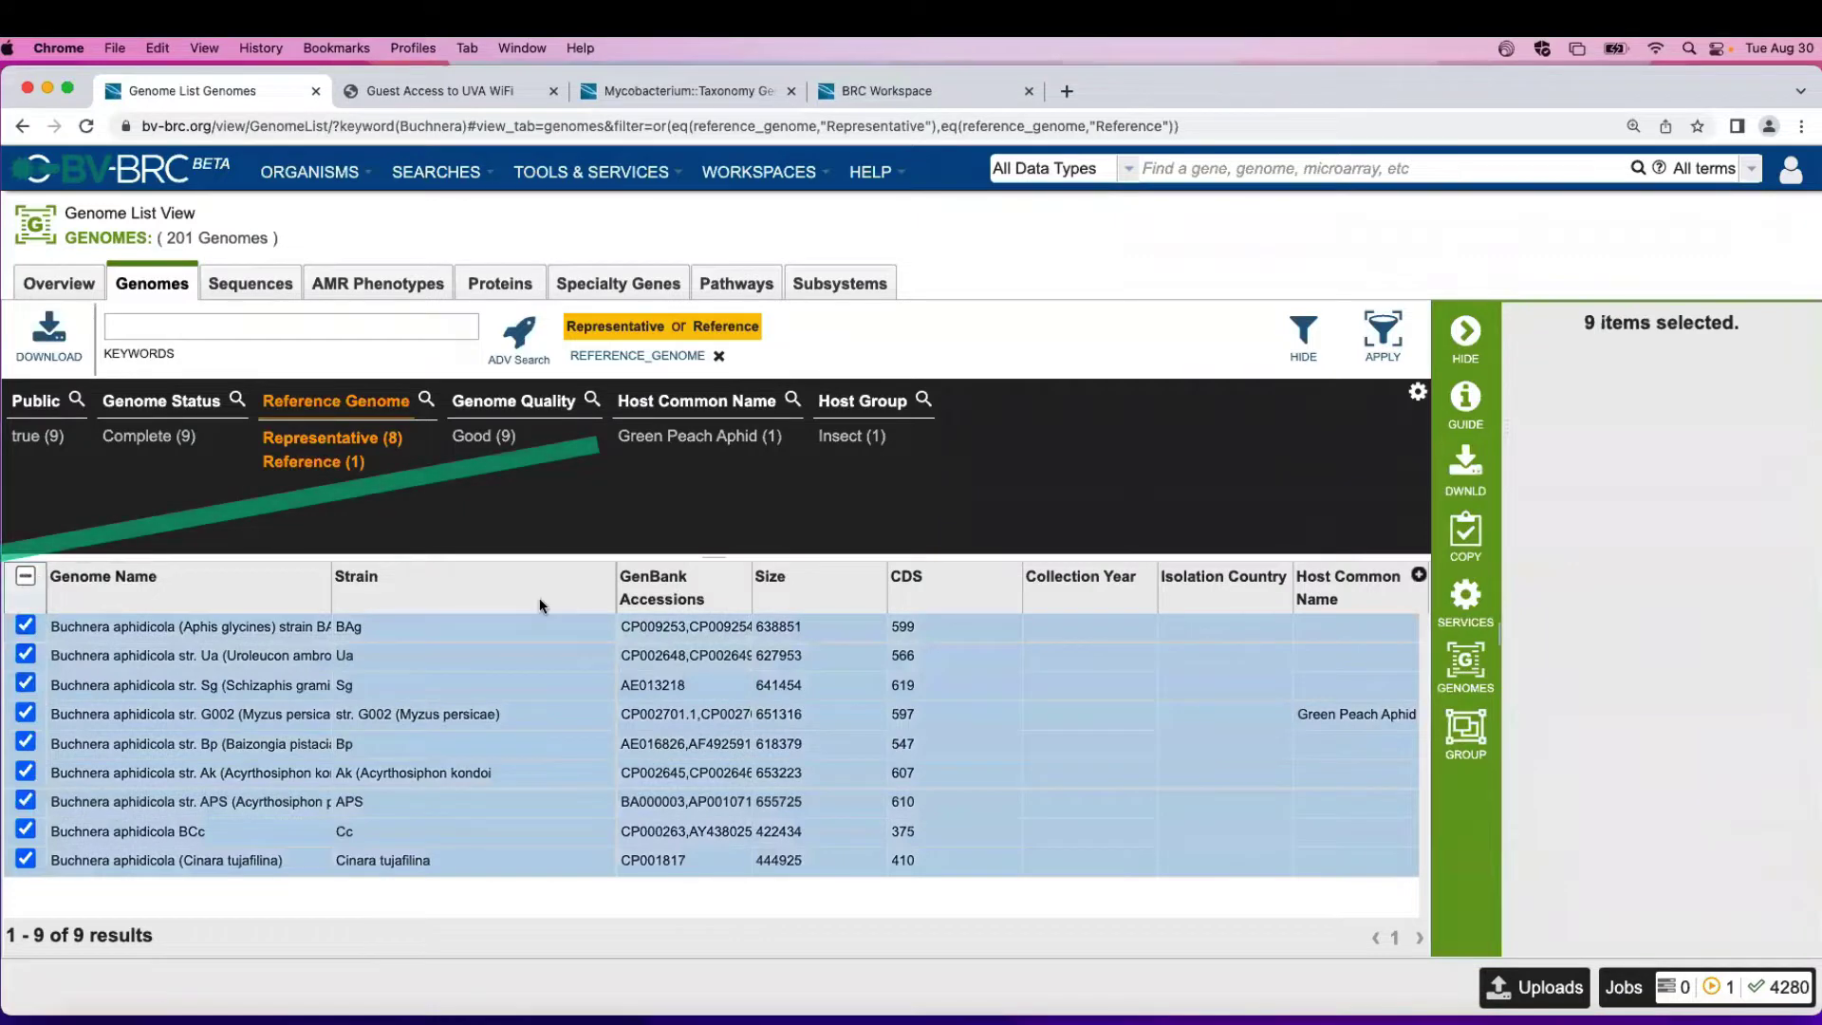
Step: Add the selected Buchnera genomes to a new group named "Buchnera UVa" in the Genome Groups folder
{"action": "left_click", "coordinate": [1477, 744]}
{"action": "left_click", "coordinate": [1081, 555]}
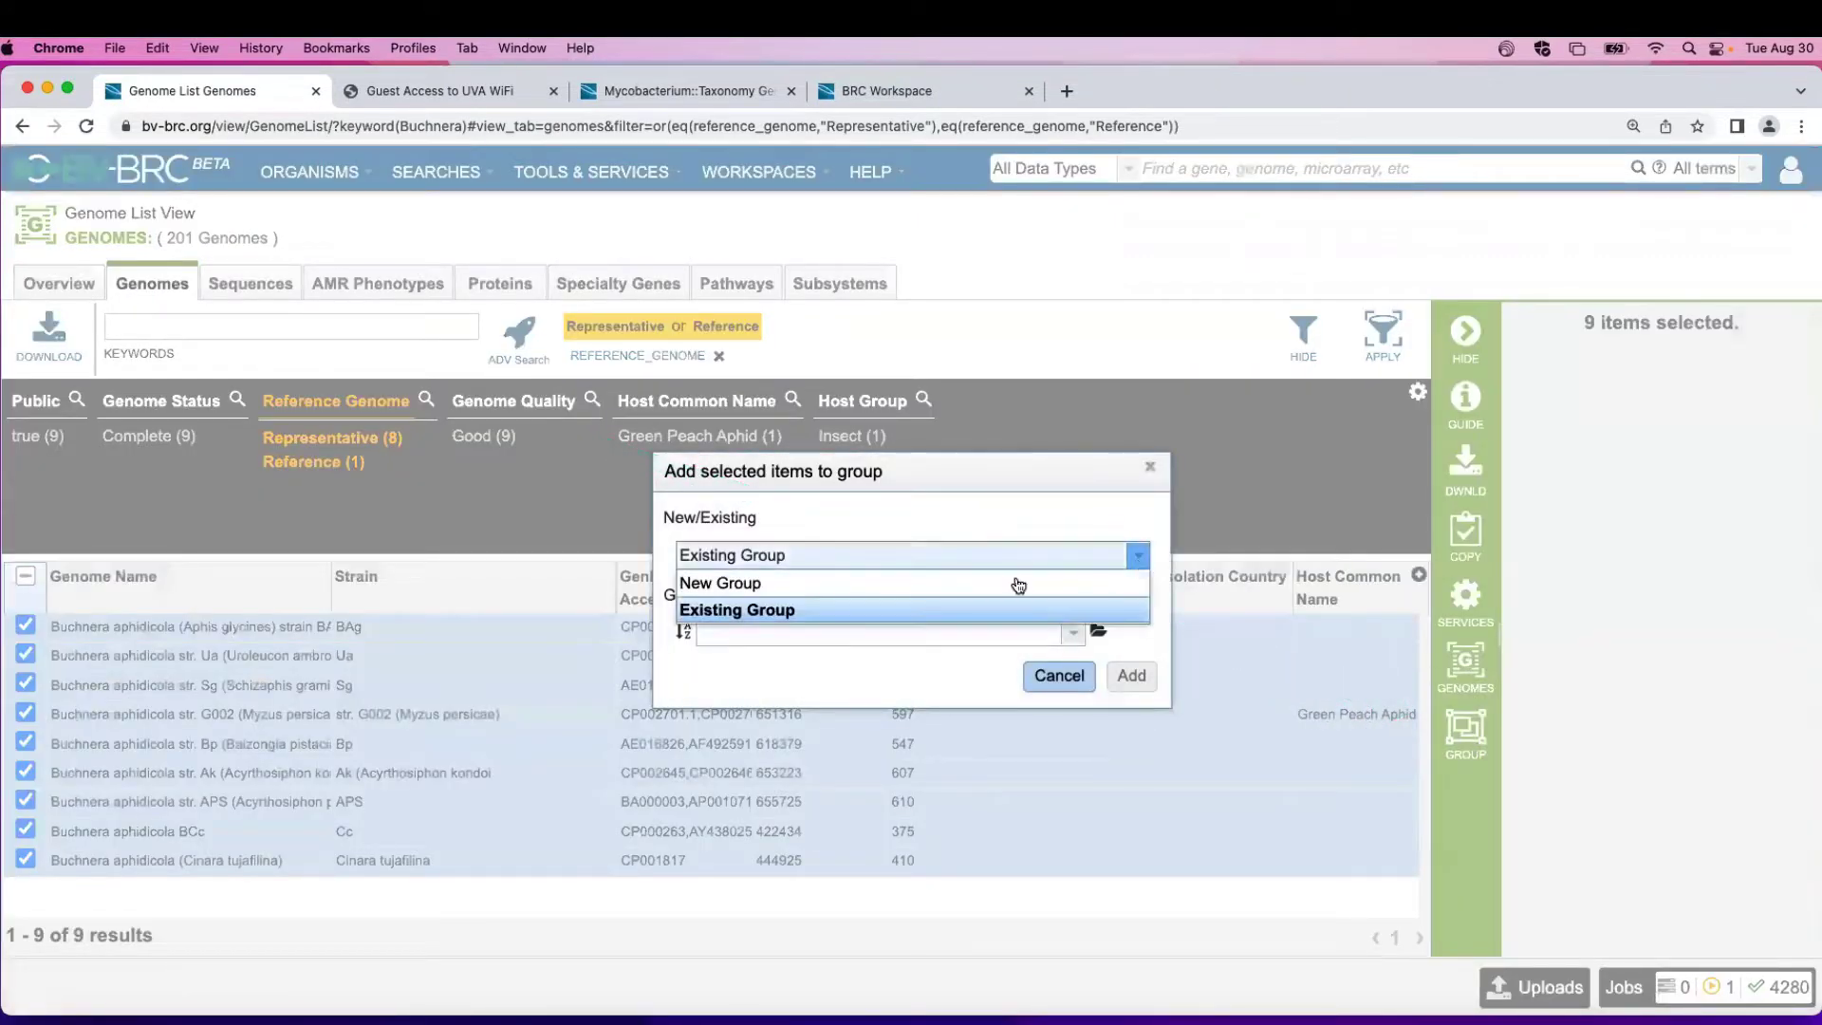
{"action": "left_click", "coordinate": [961, 584]}
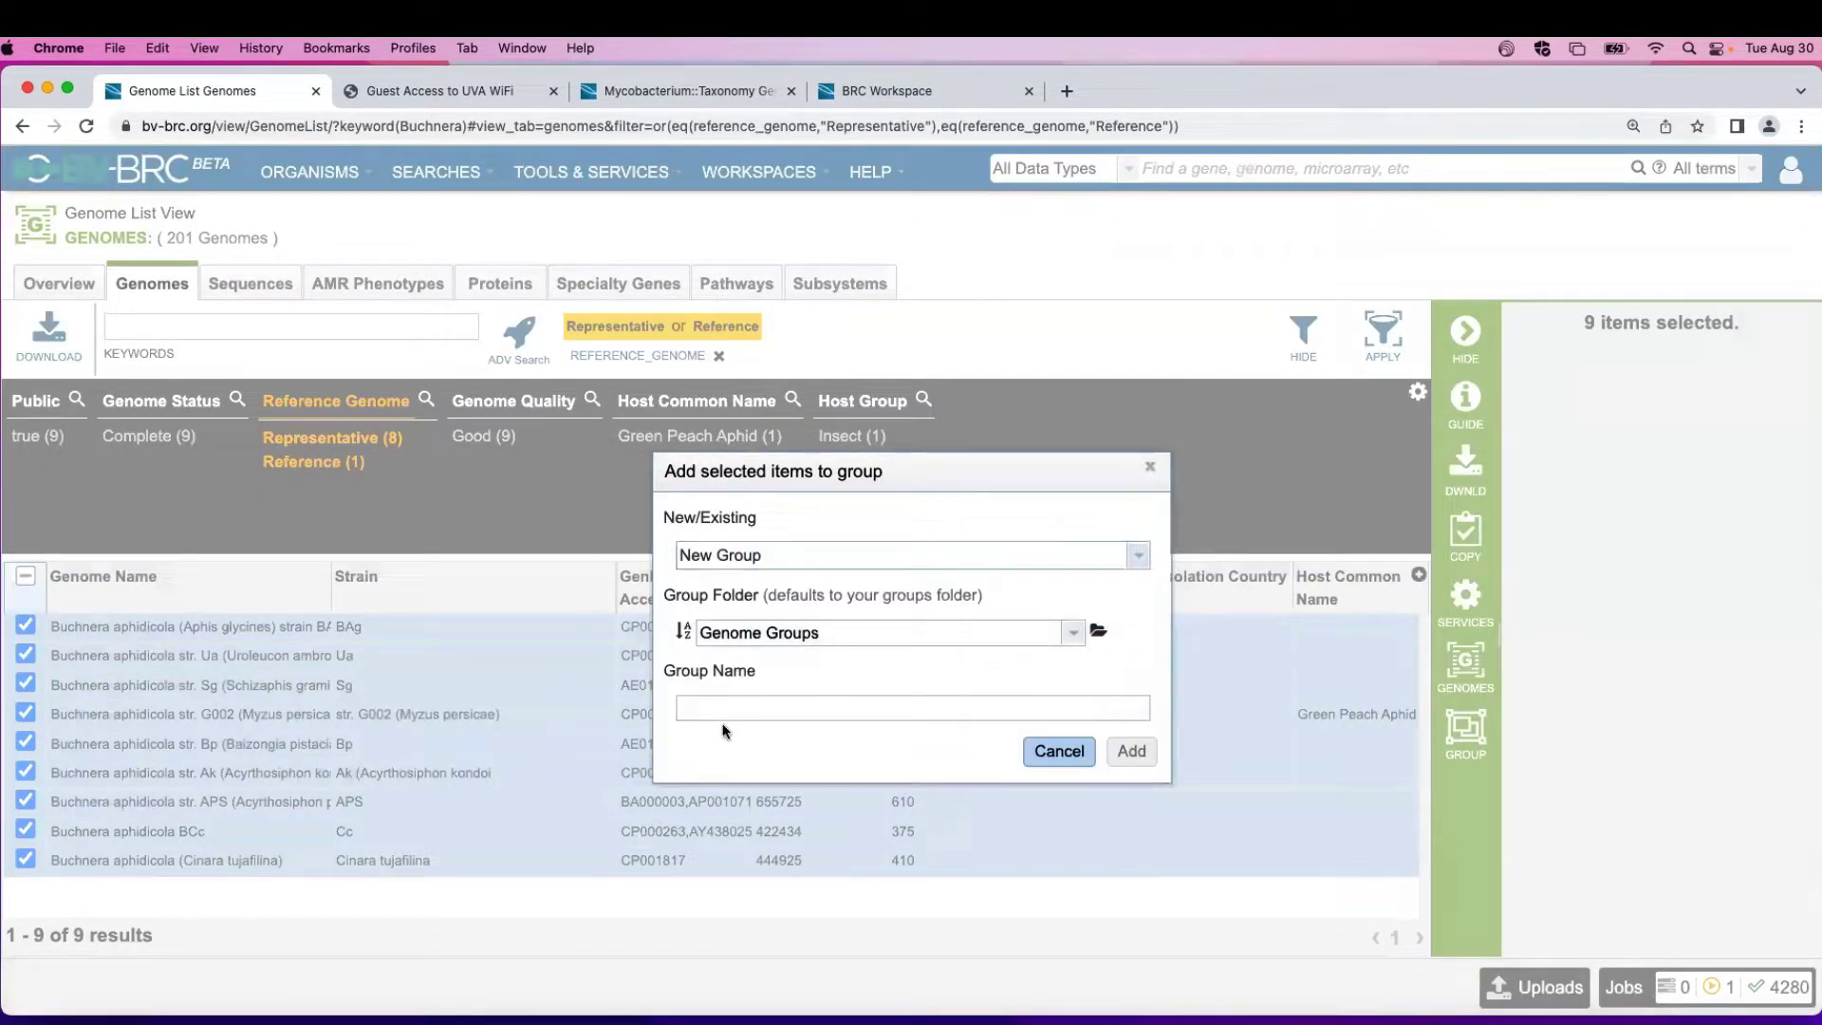
{"action": "type", "text": "Buchnera U"}
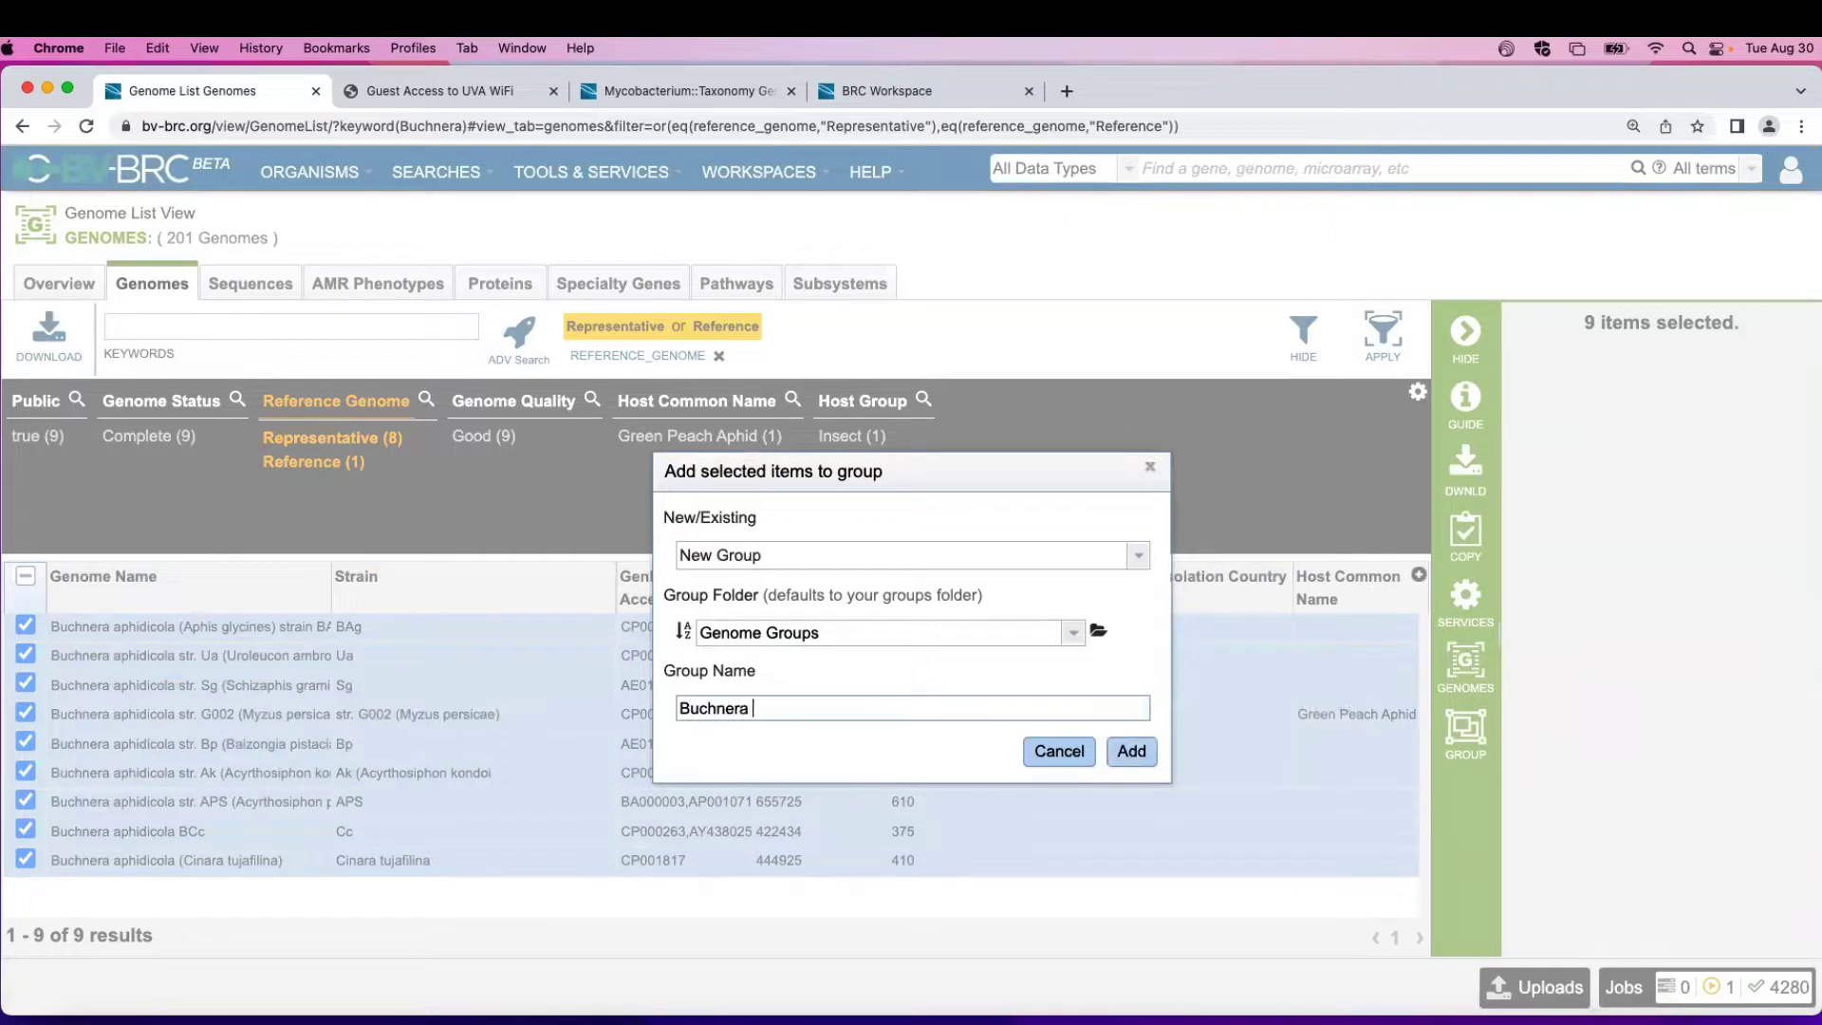
{"action": "type", "text": "Va"}
{"action": "left_click", "coordinate": [1127, 759]}
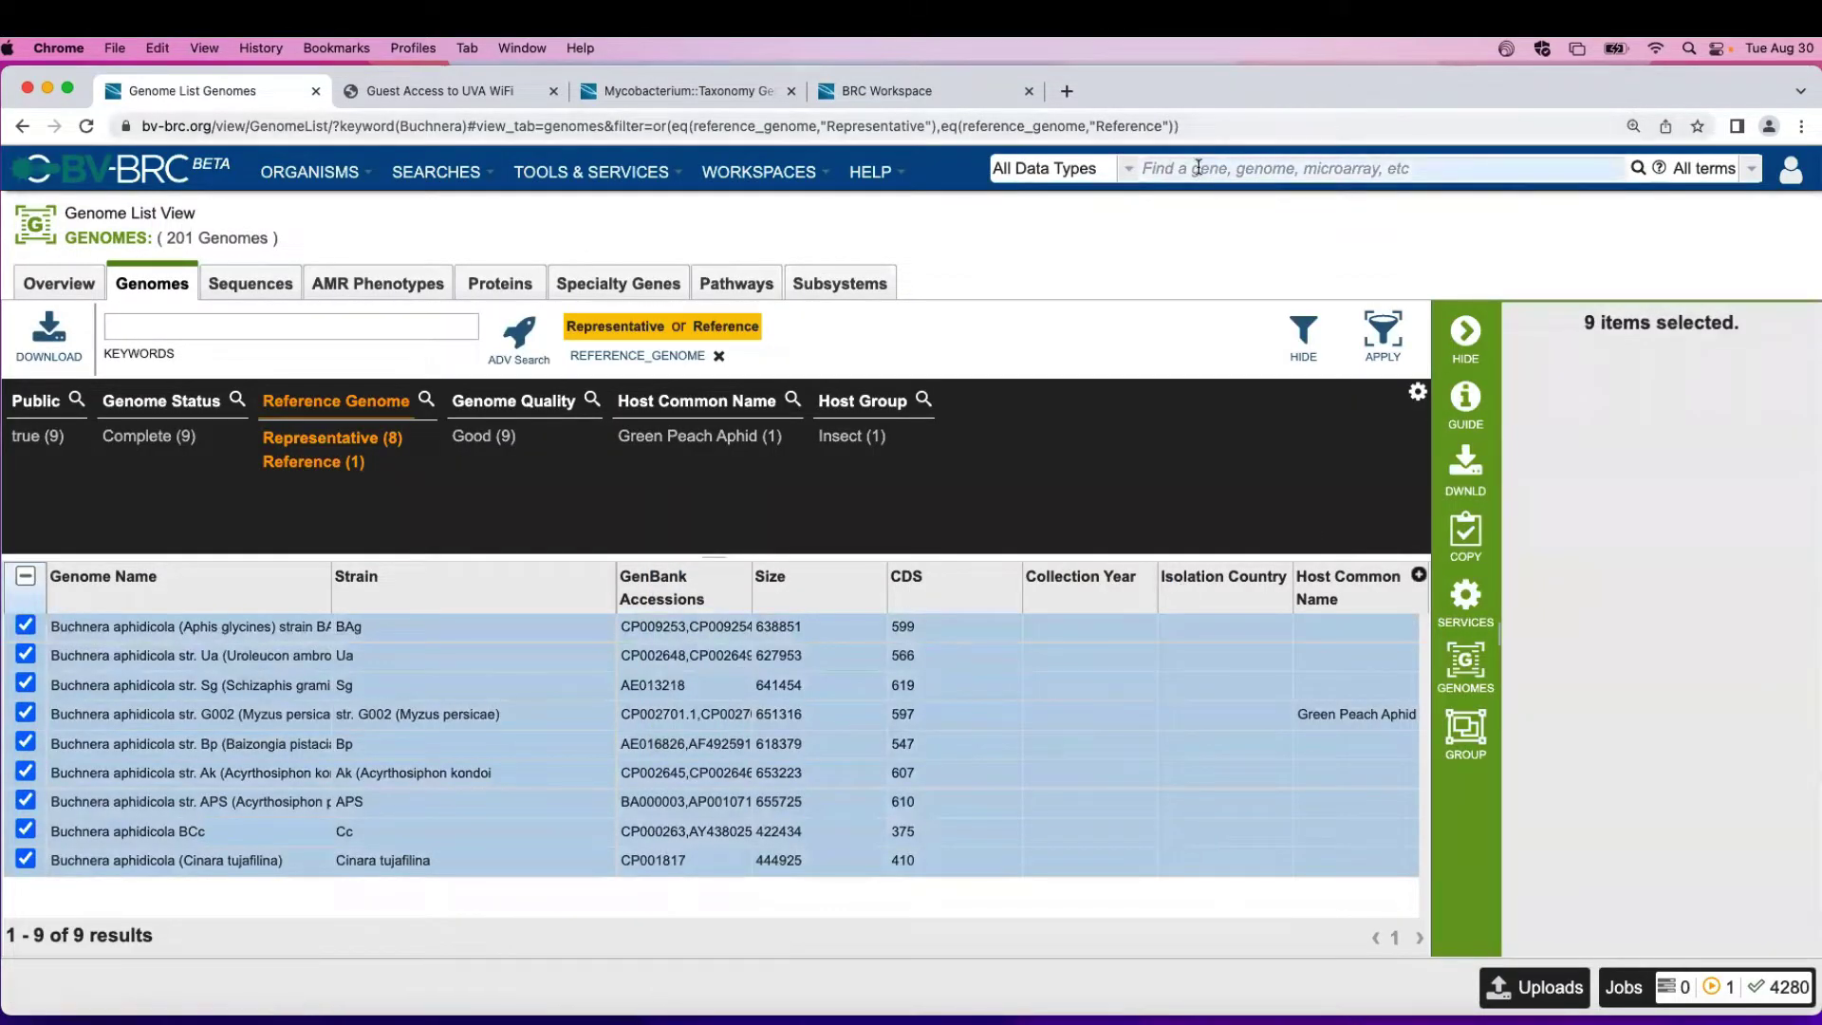
Step: Search all data types for Wigglesworthia and open the list of matching genomes
{"action": "type", "text": "Wigglesworthia"}
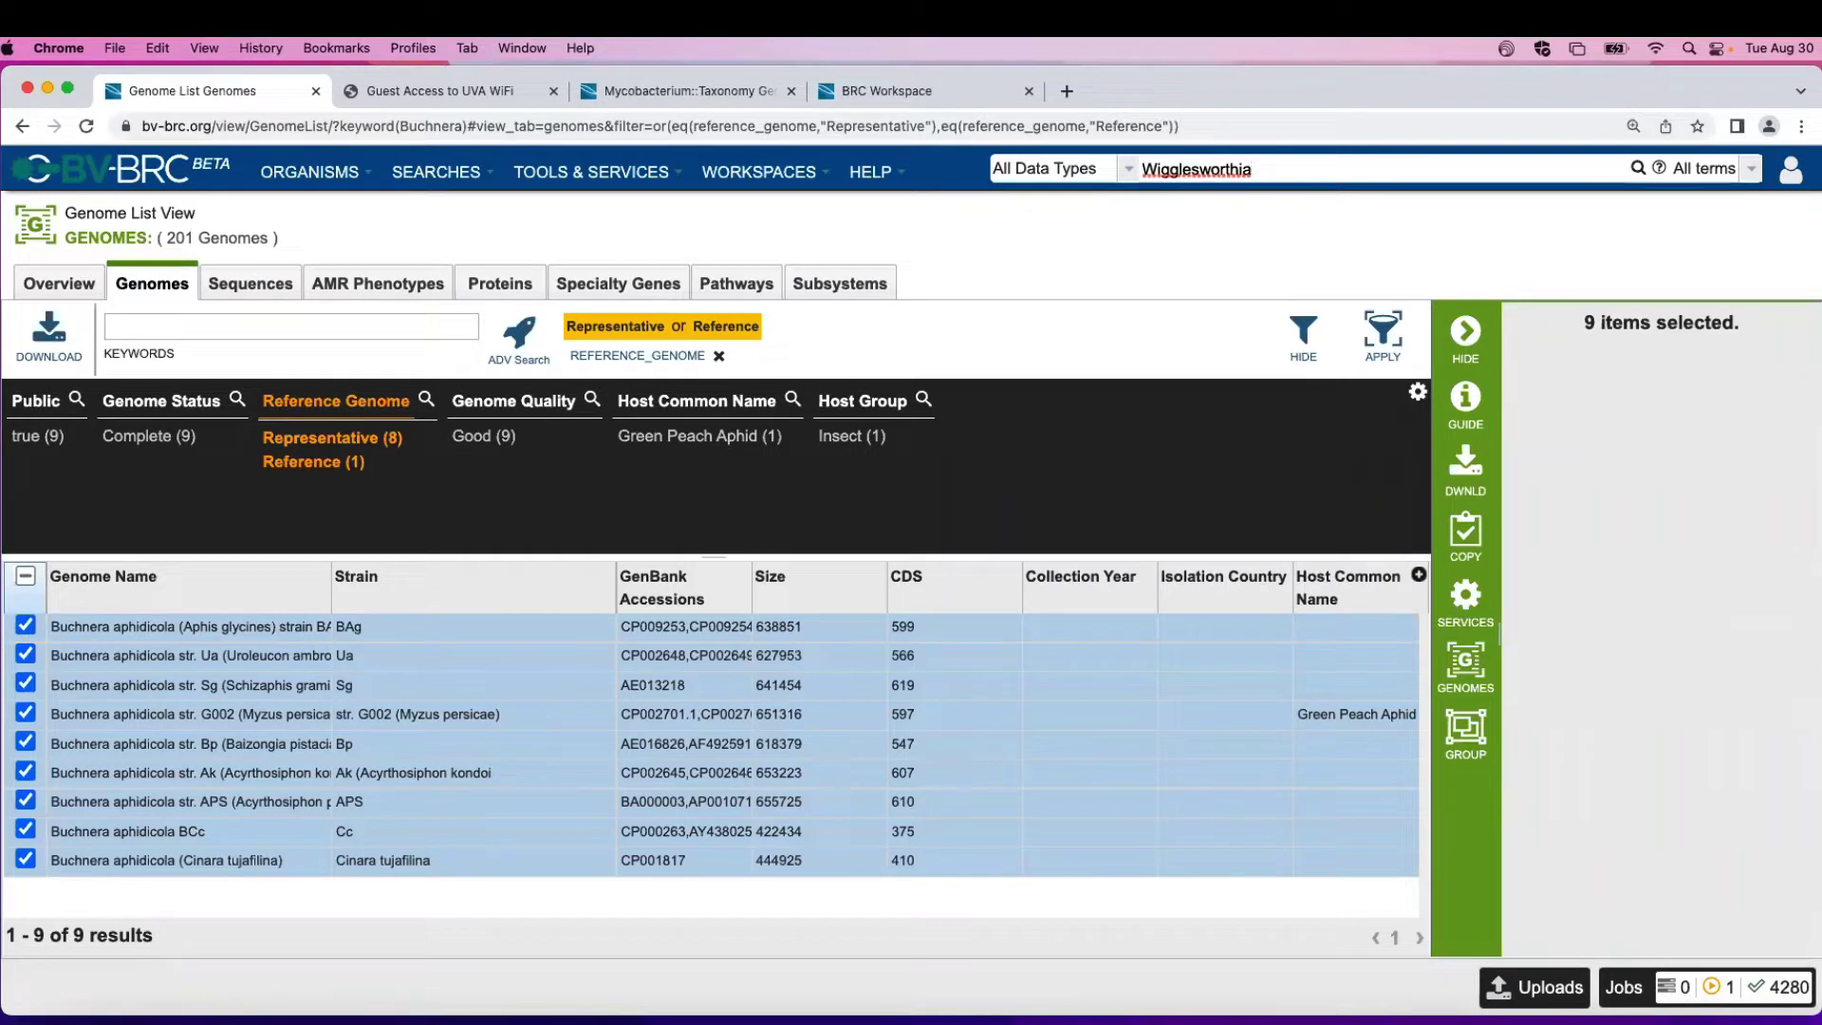
{"action": "key", "text": "Return"}
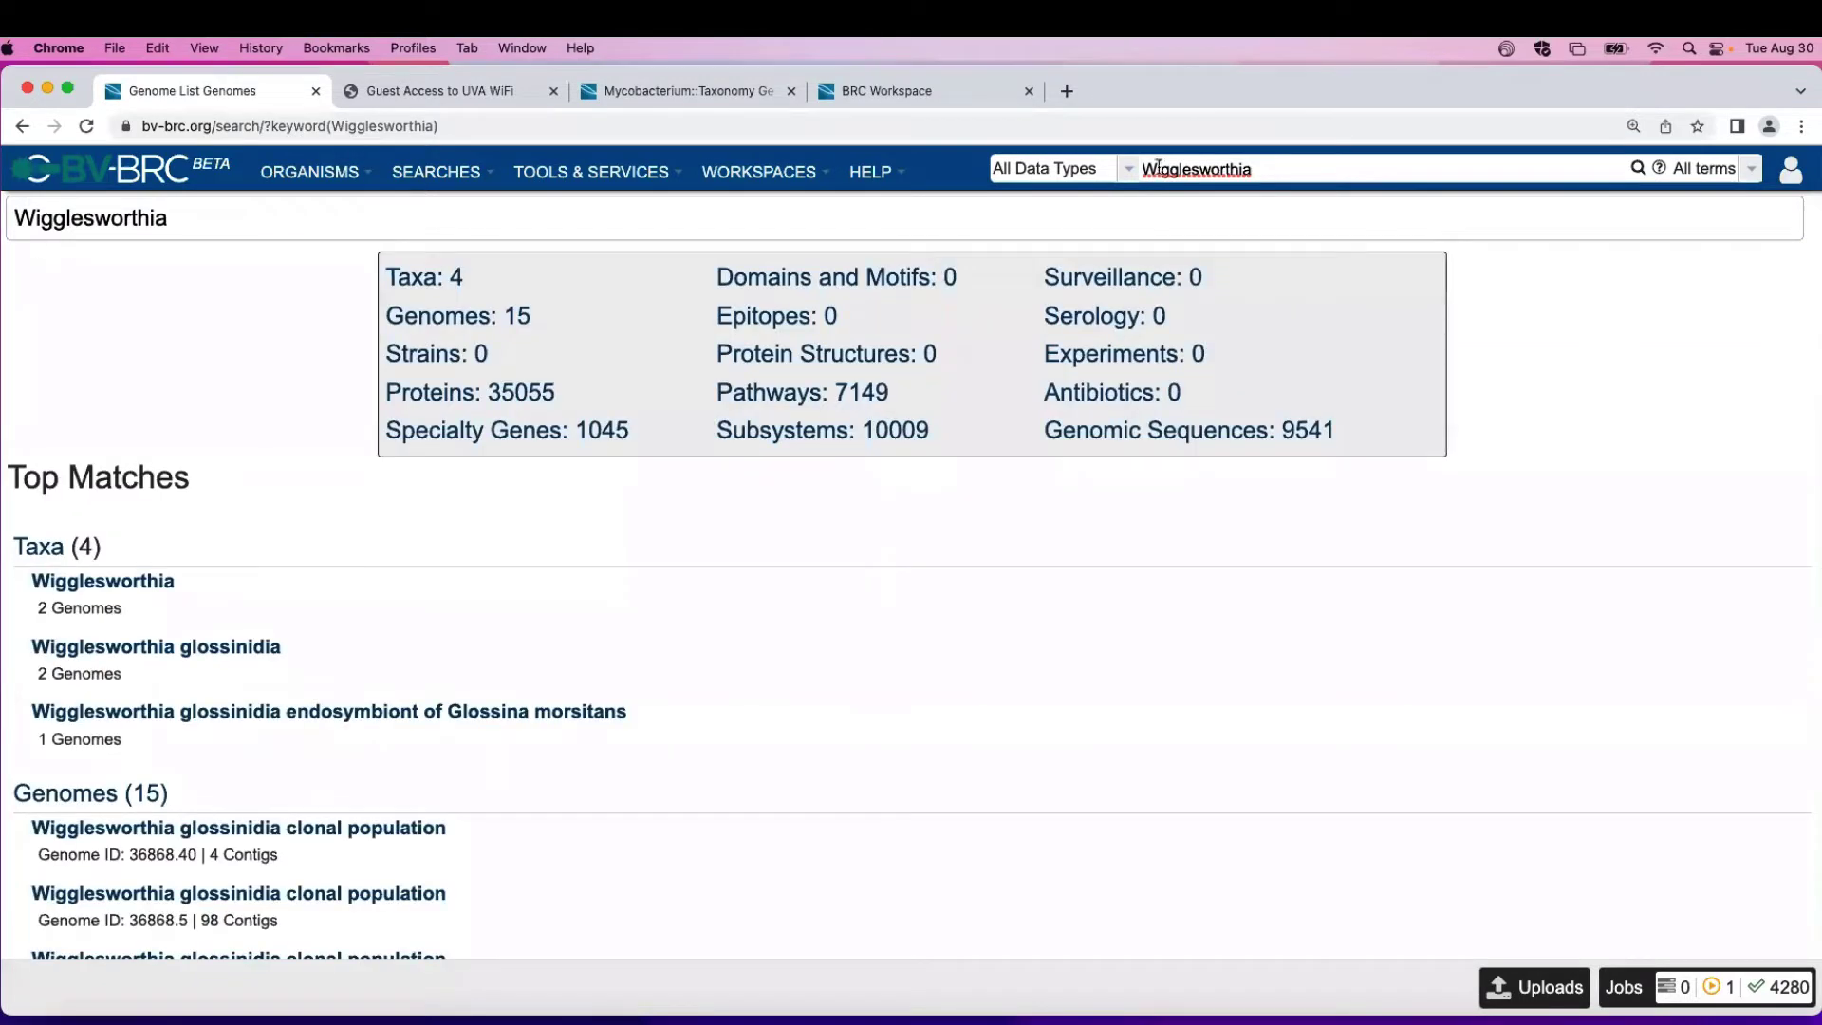
{"action": "scroll", "coordinate": [317, 484], "scroll_direction": "down", "scroll_amount": 1}
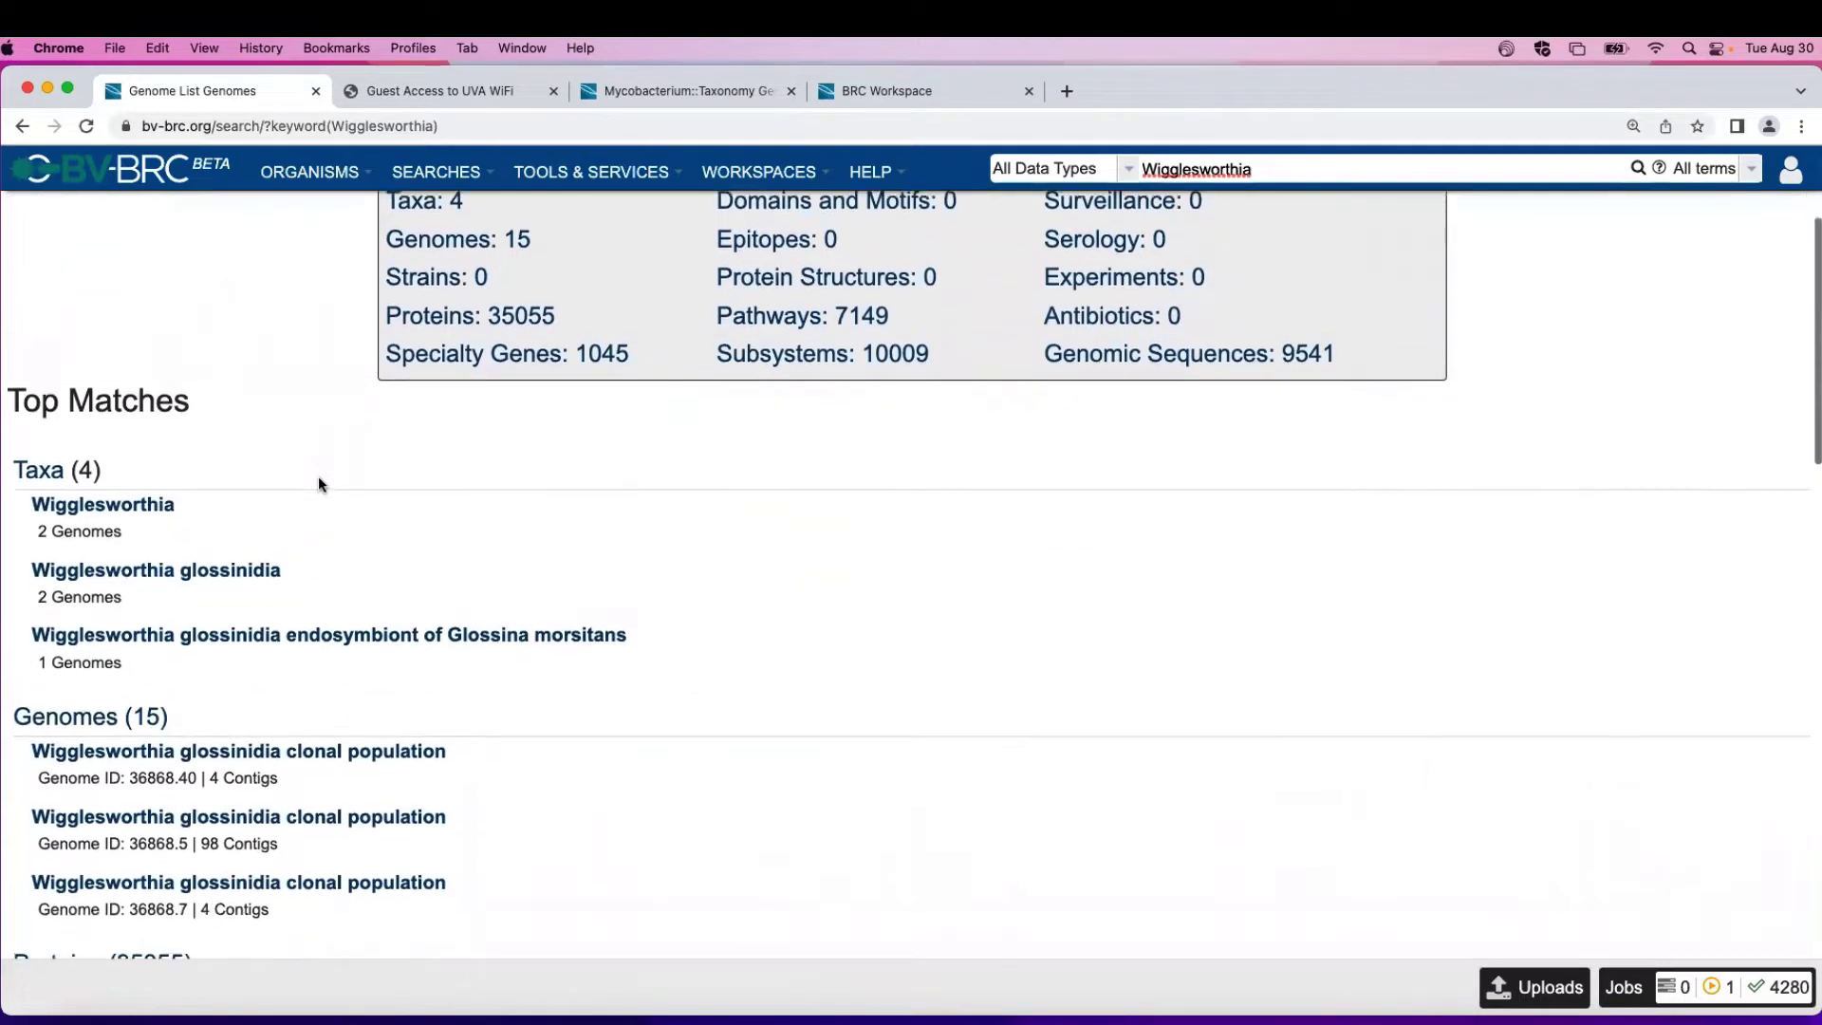
{"action": "scroll", "coordinate": [441, 645], "scroll_direction": "up", "scroll_amount": 1}
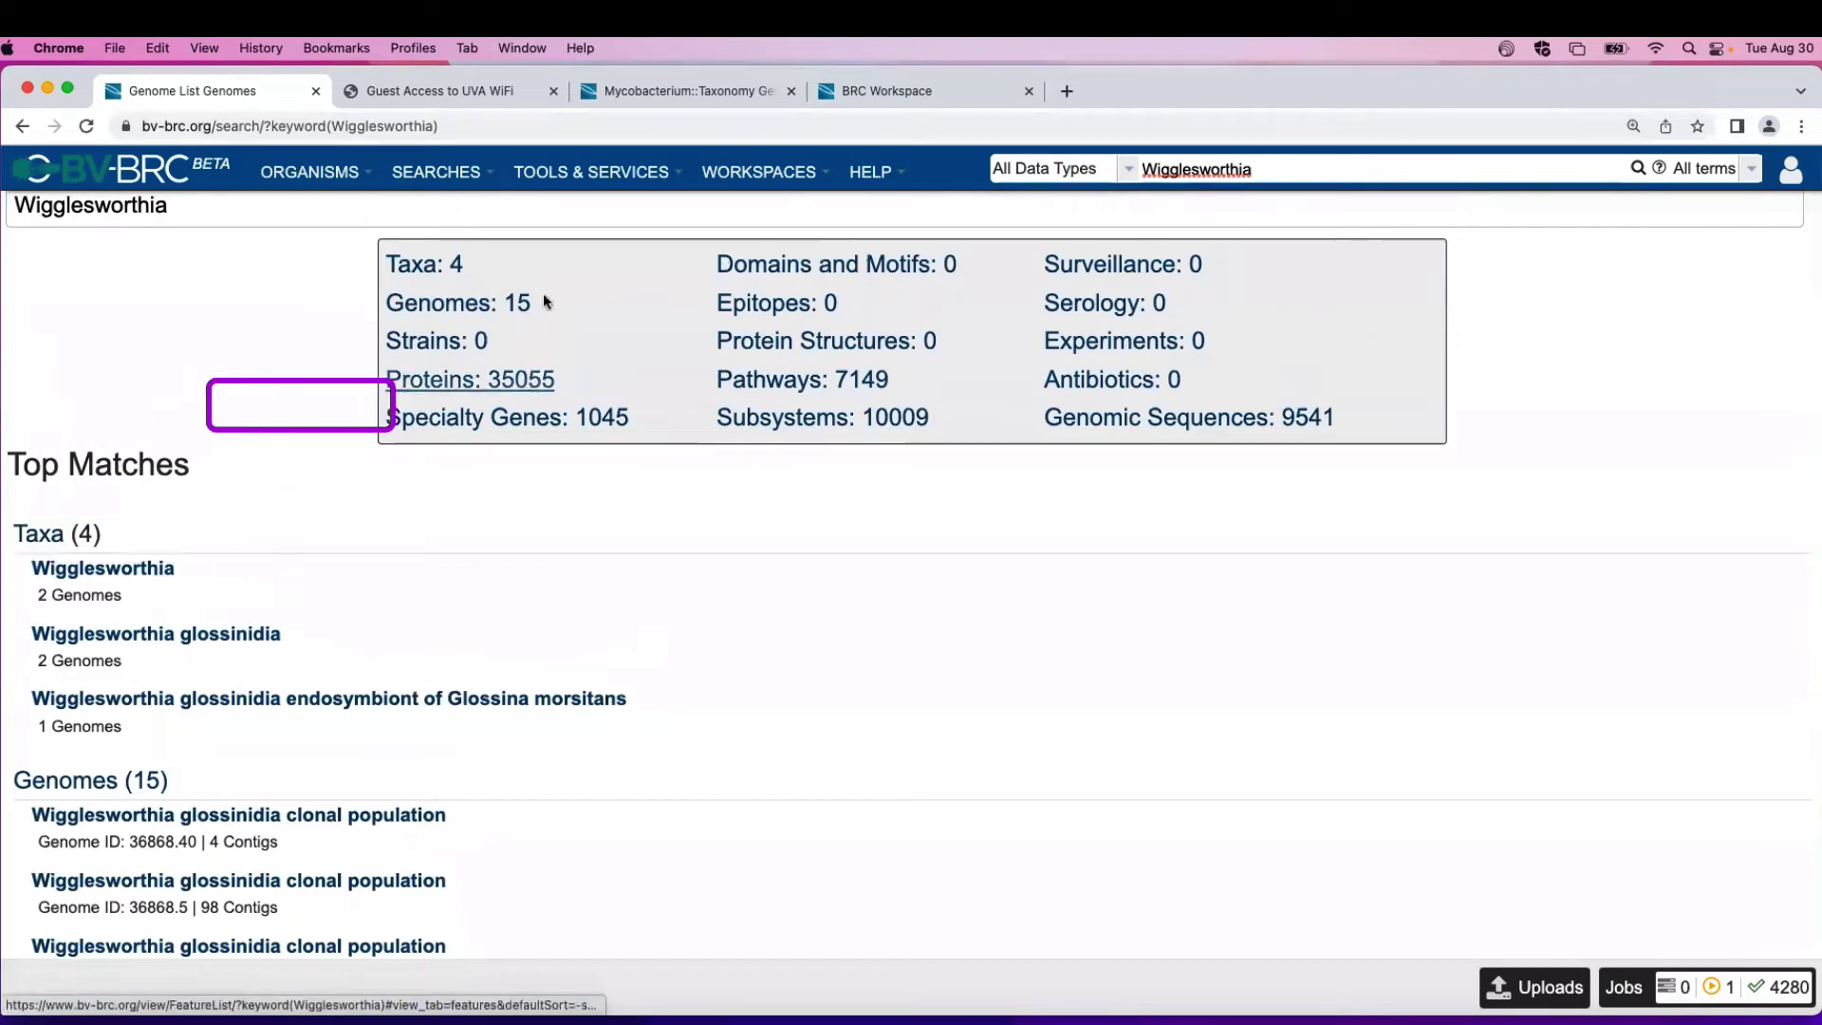
{"action": "left_click", "coordinate": [476, 309]}
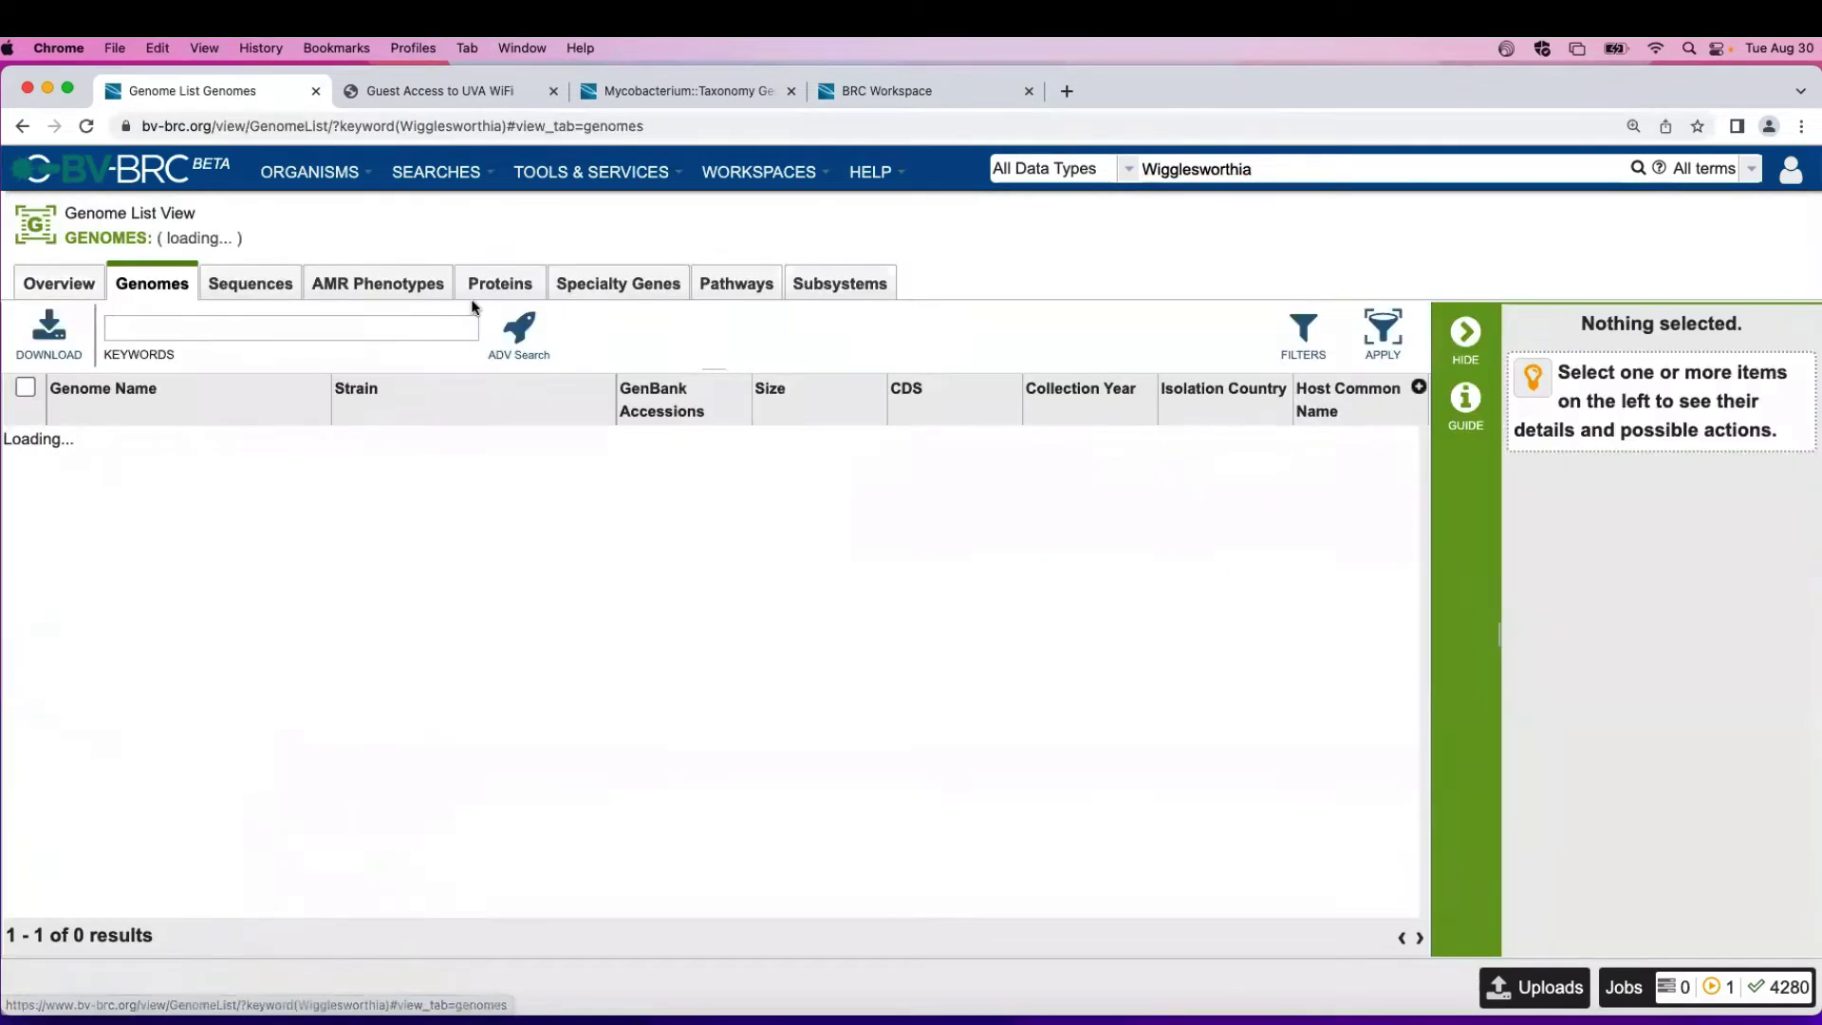
Step: Filter the Wigglesworthia genomes to those with Public set to true and select all the filtered rows
{"action": "left_click", "coordinate": [1292, 327]}
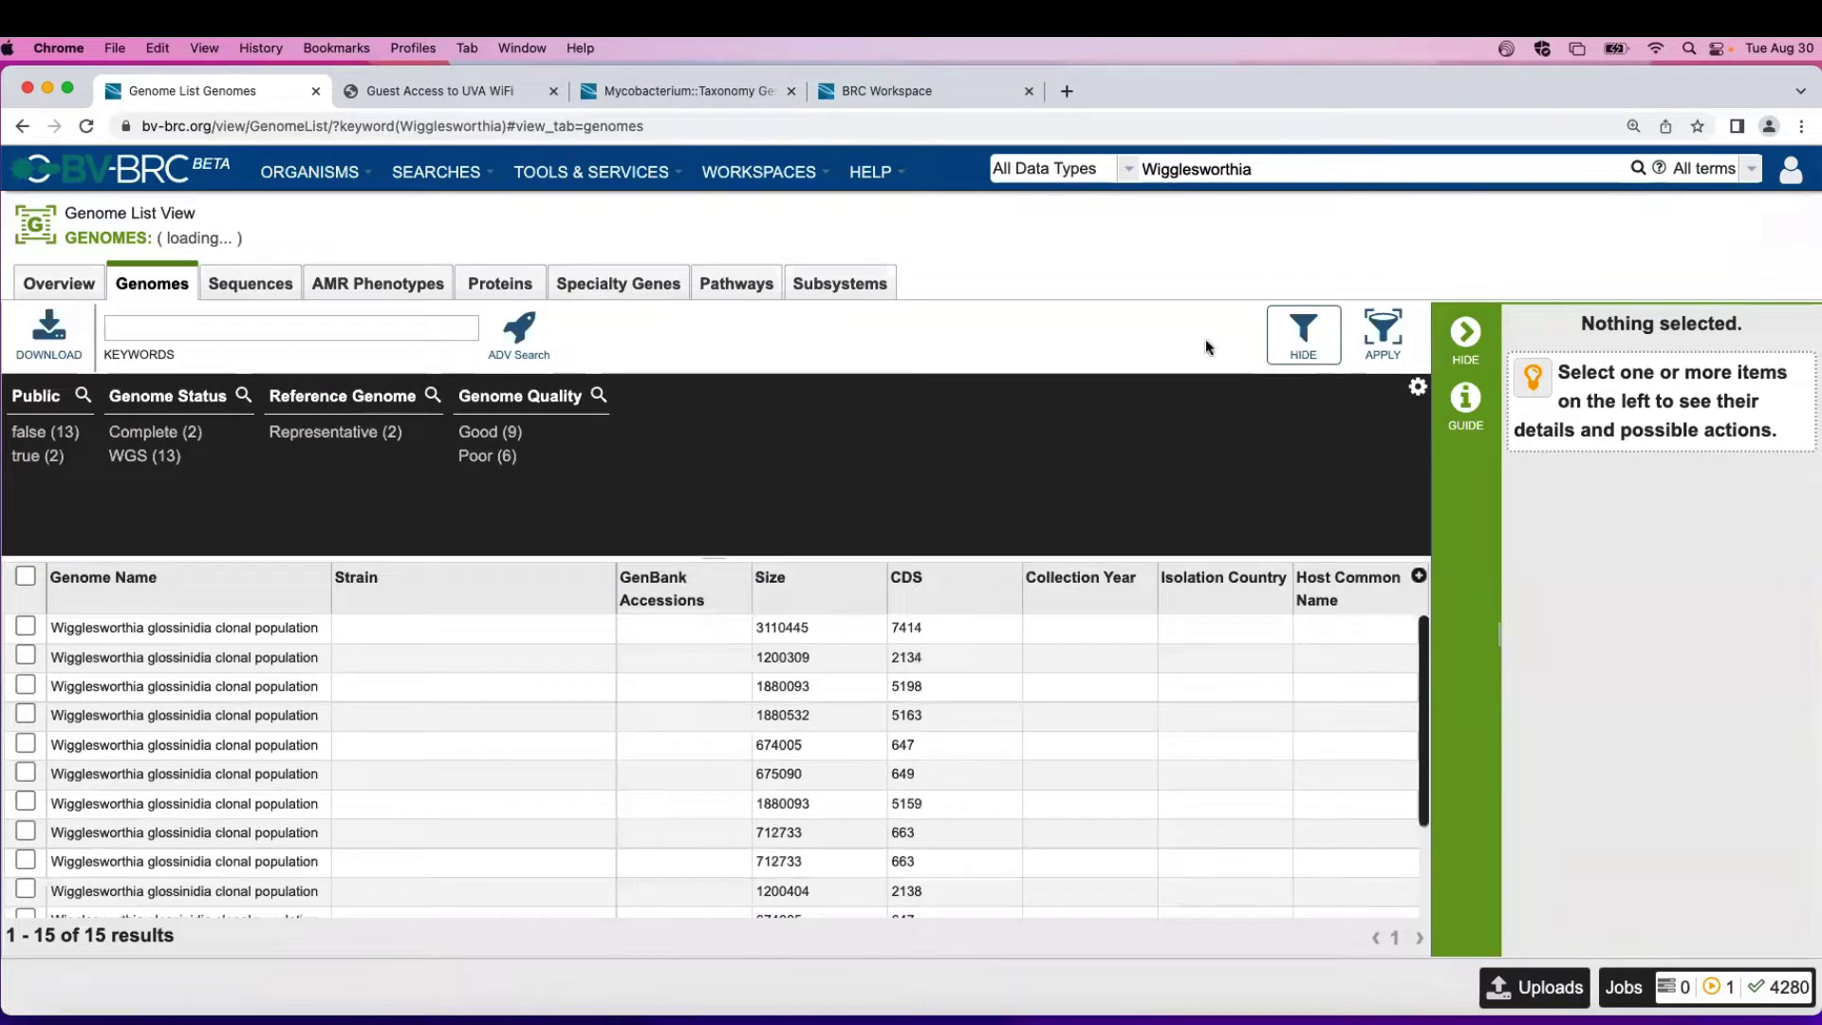
{"action": "left_click", "coordinate": [28, 460]}
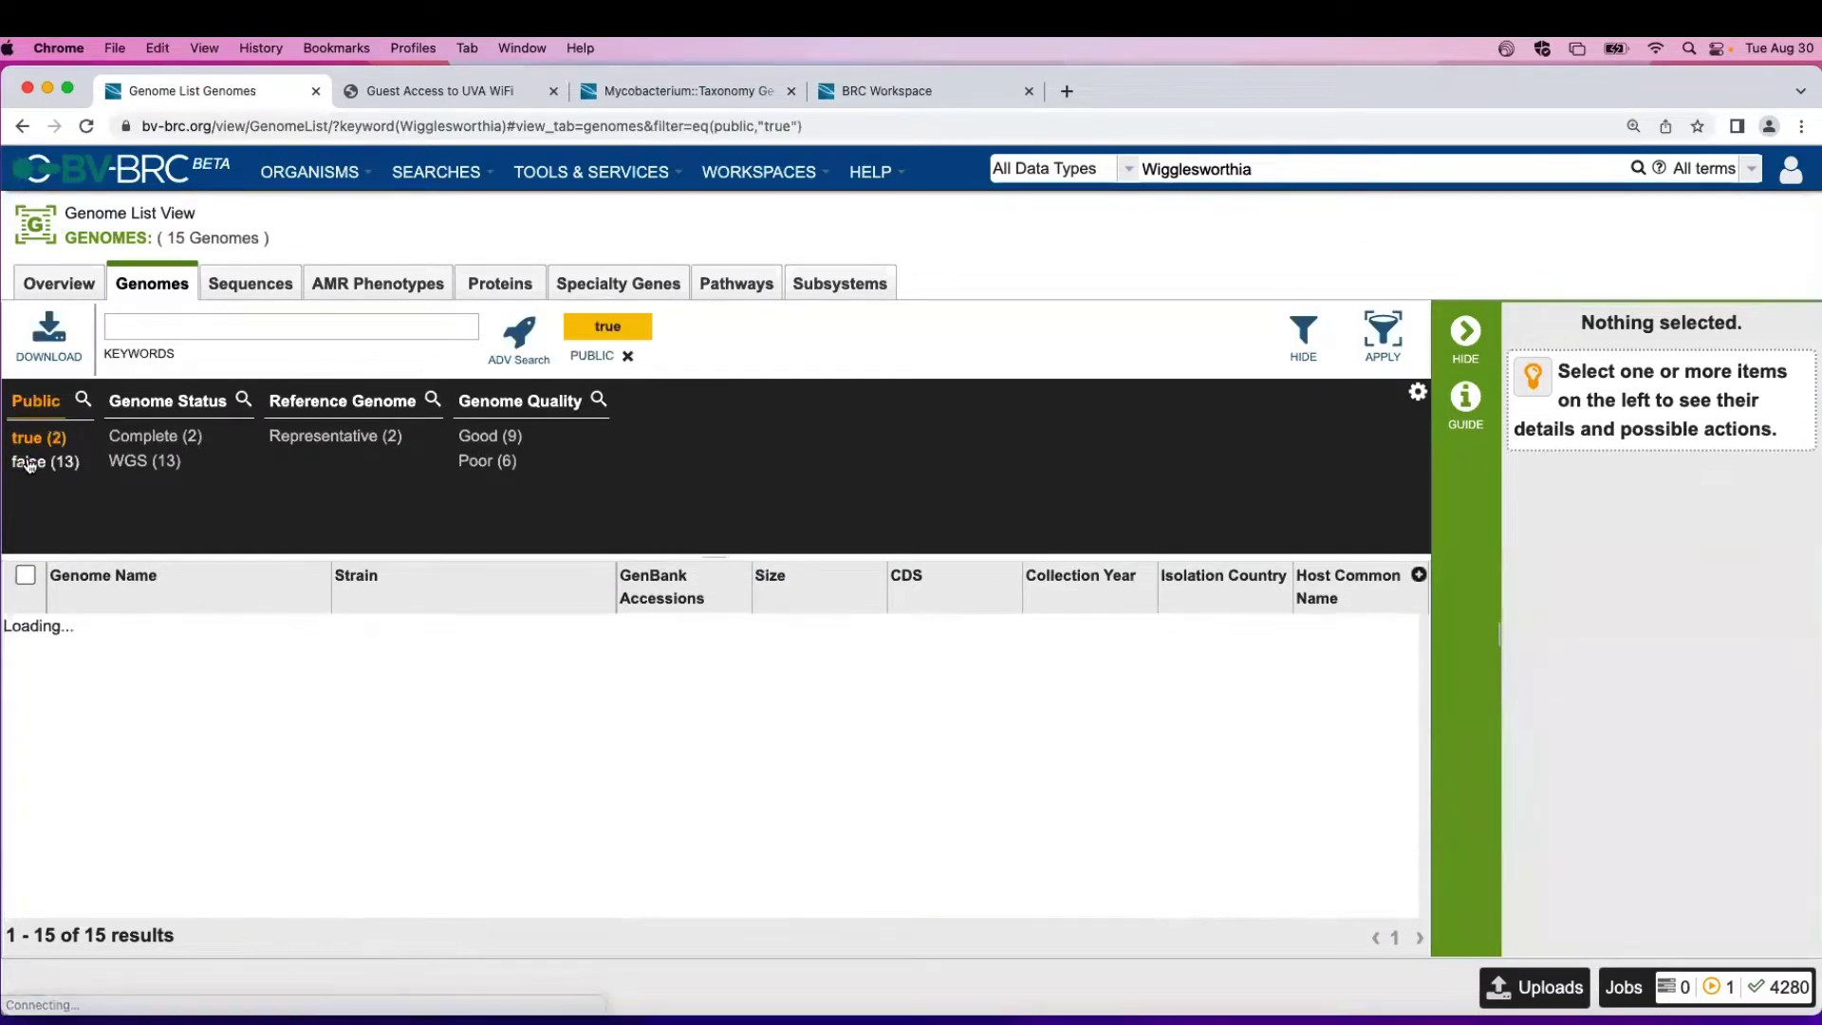
{"action": "left_click", "coordinate": [26, 576]}
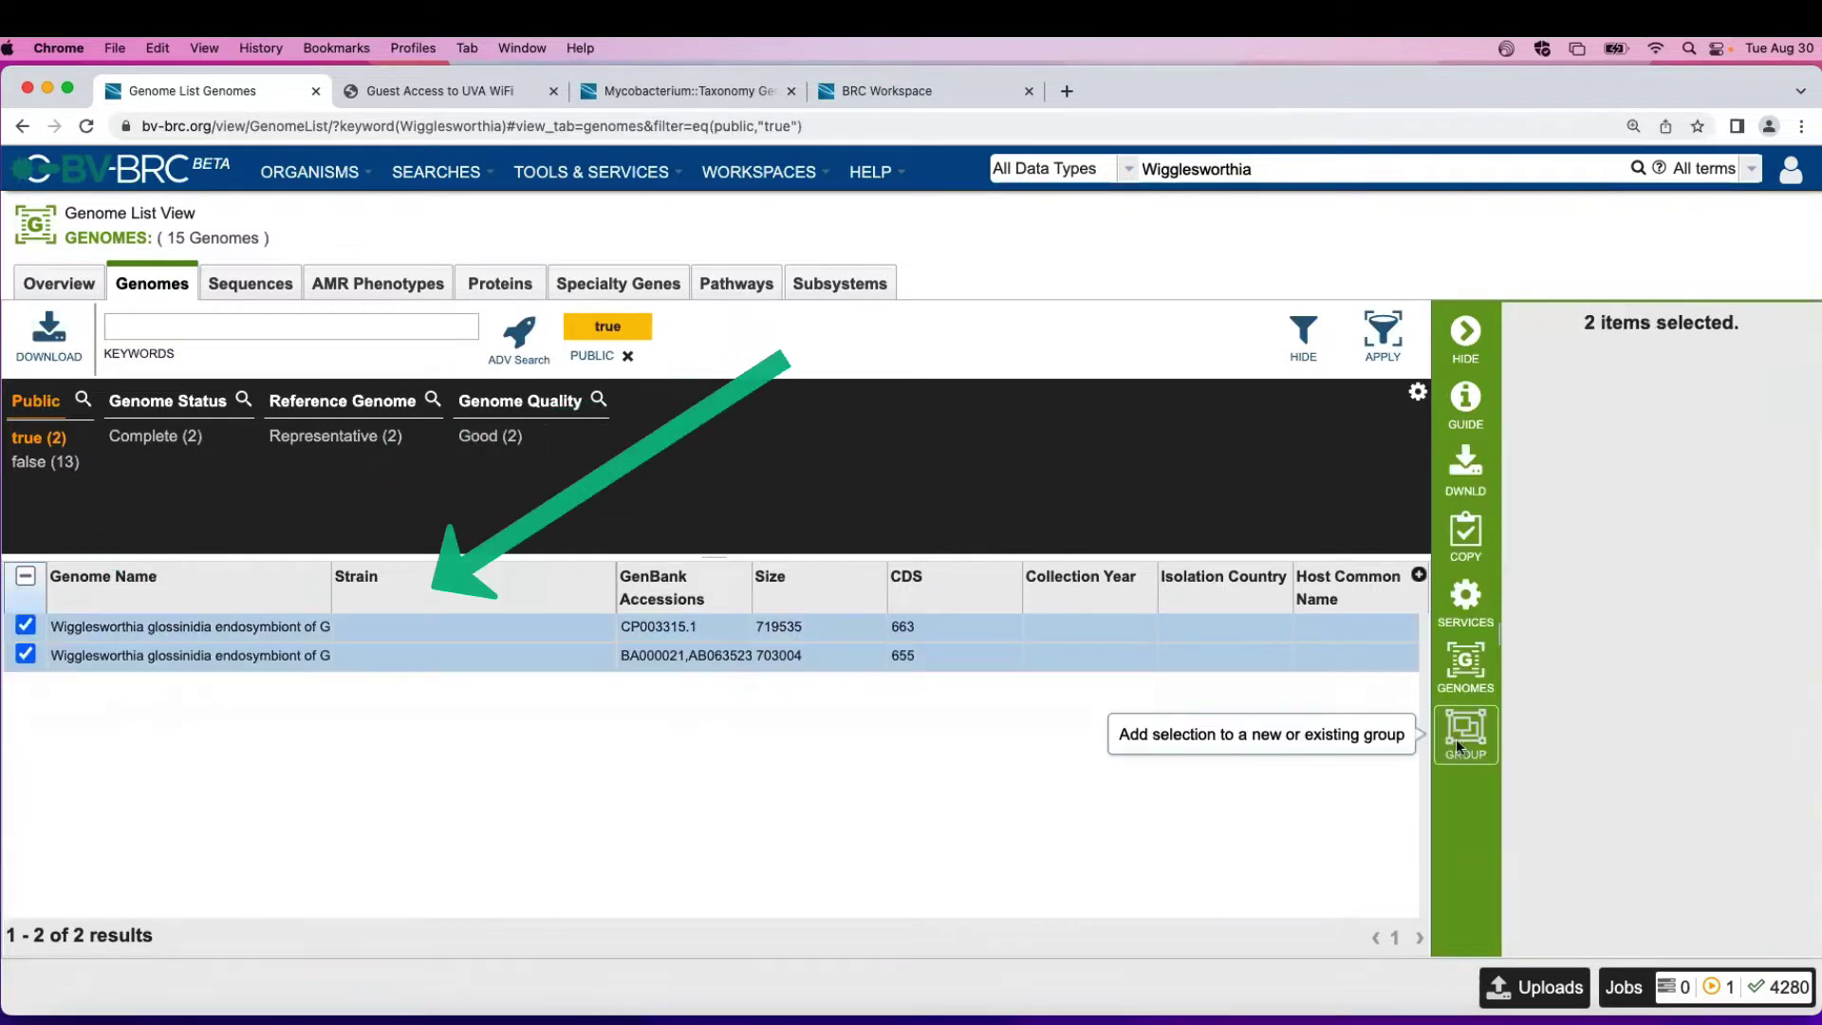
{"action": "left_click", "coordinate": [1465, 726]}
{"action": "left_click", "coordinate": [892, 555]}
{"action": "left_click", "coordinate": [891, 584]}
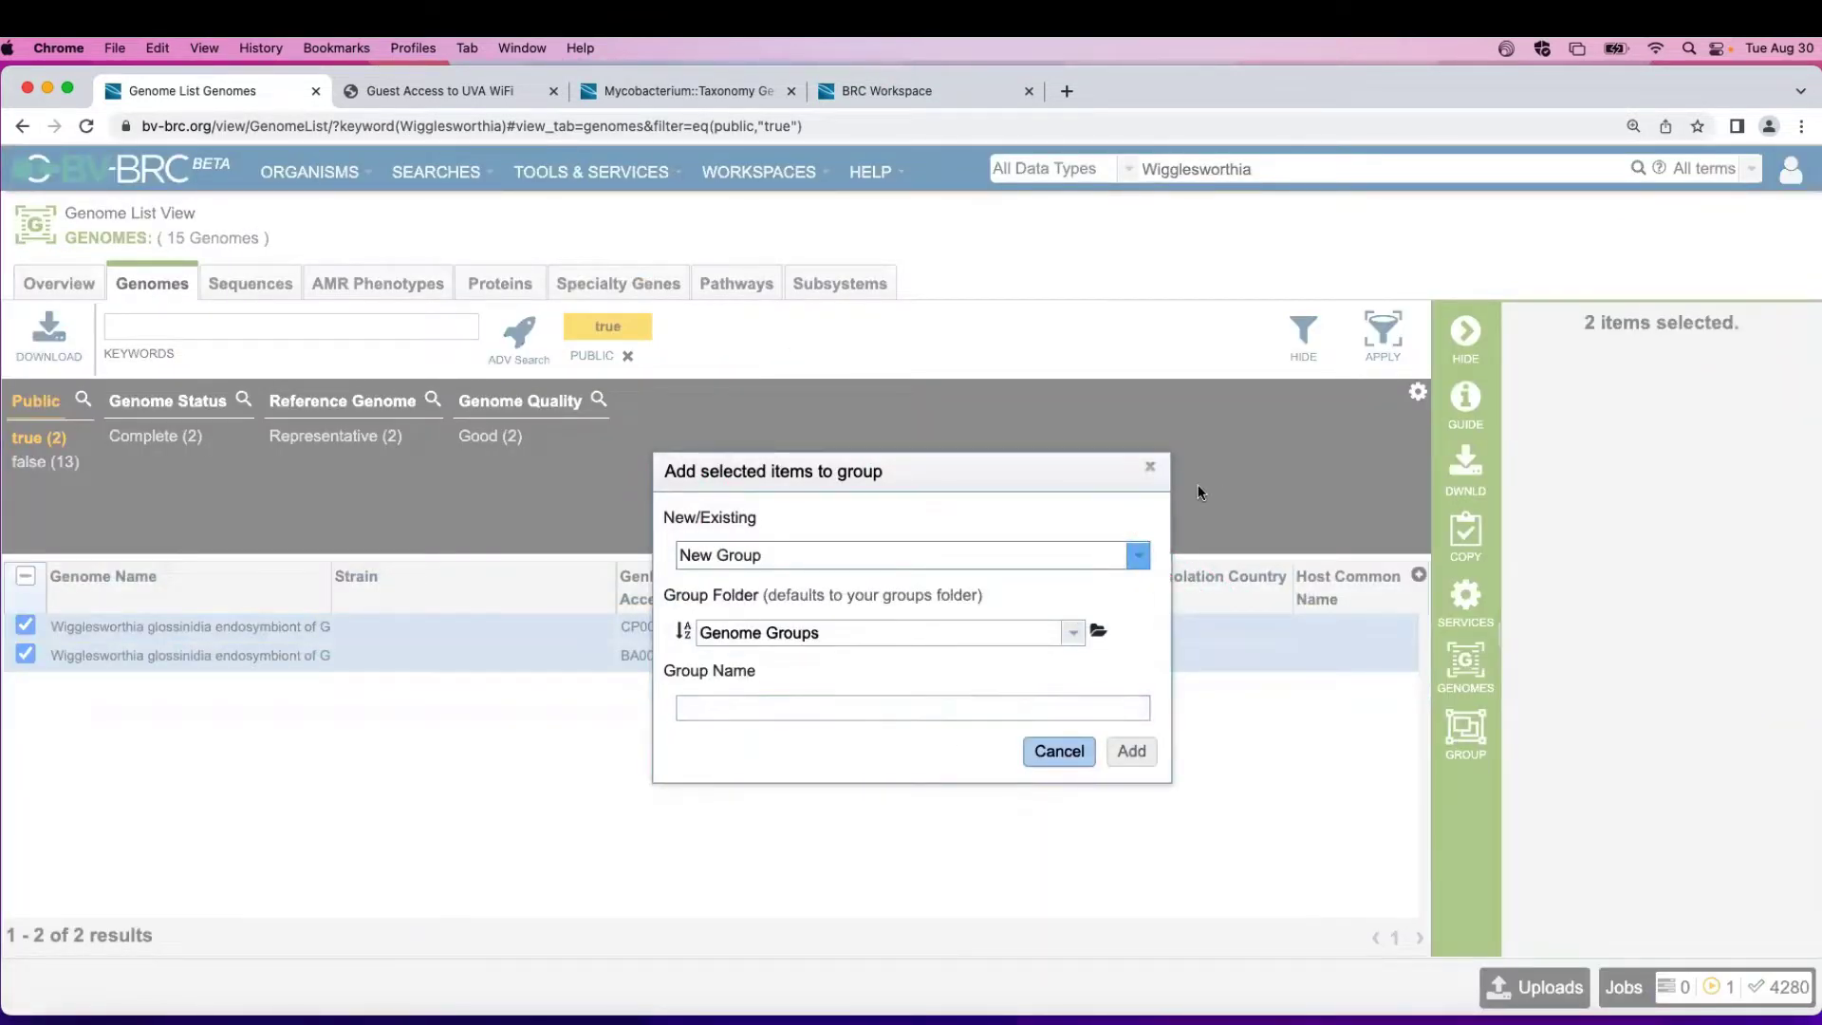
{"action": "left_click", "coordinate": [1150, 466]}
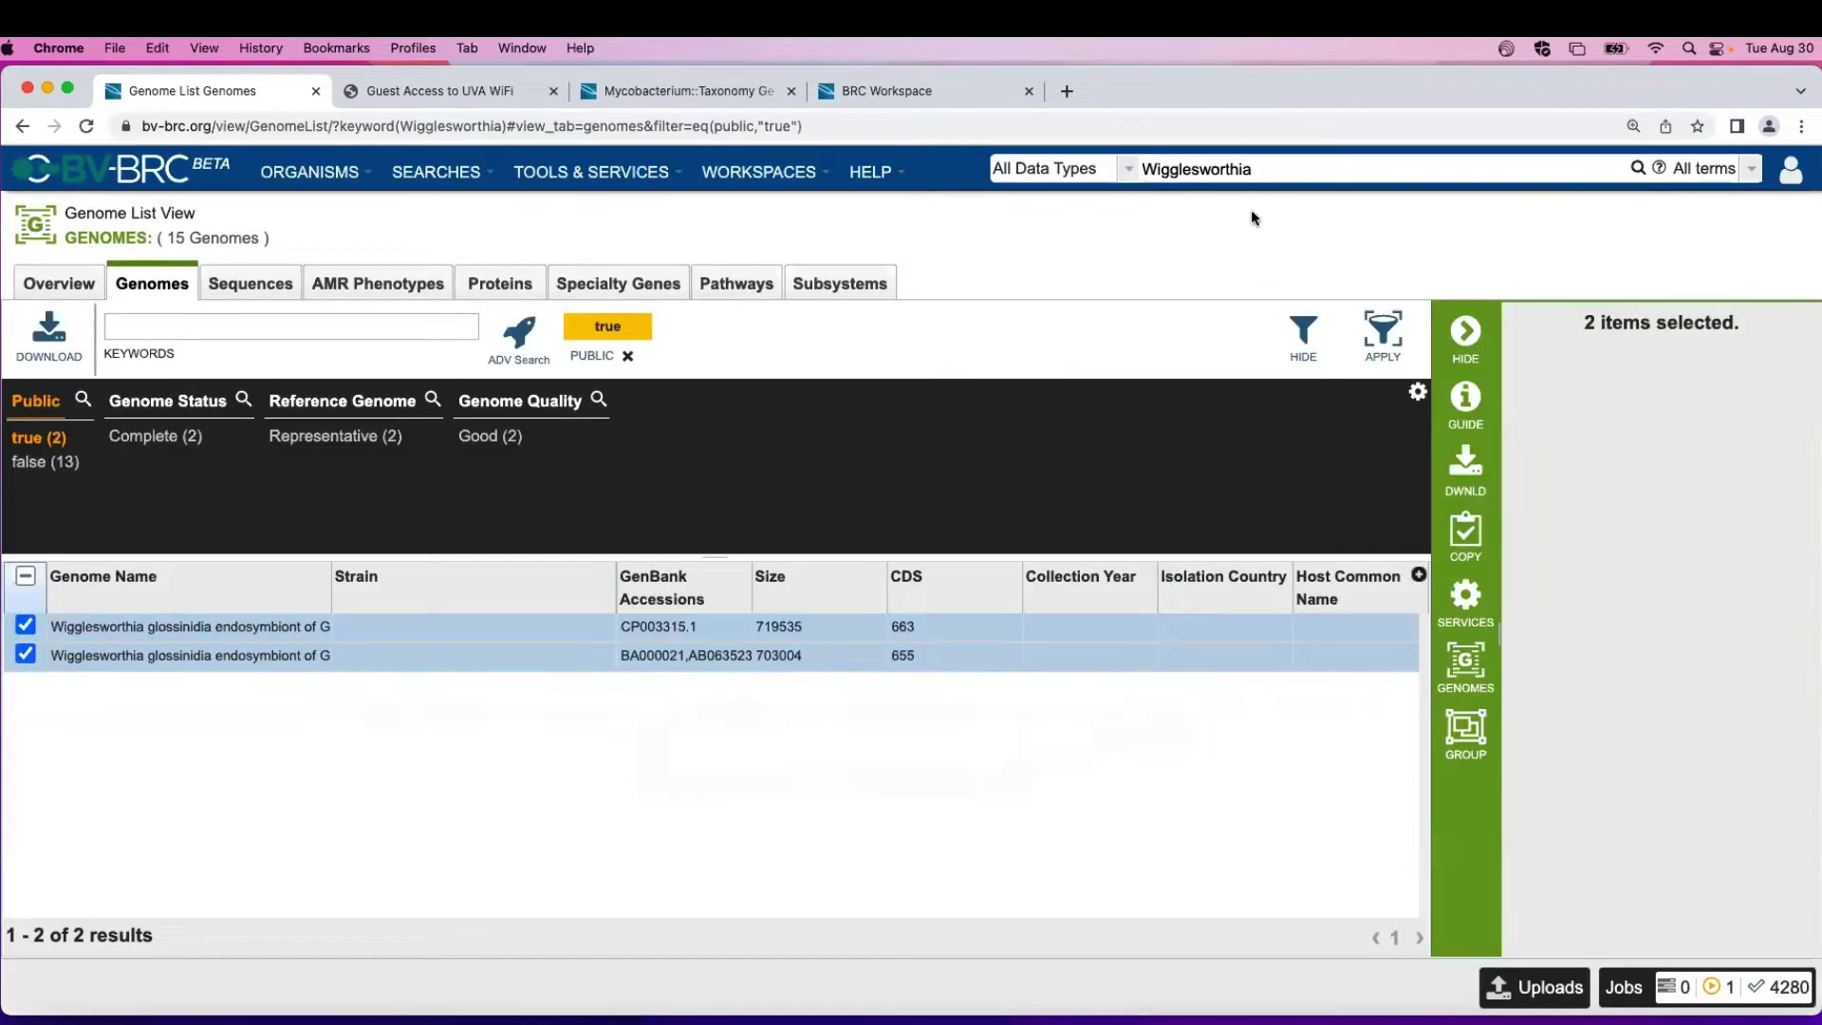
Step: List the genomes matching a search for Riesia and filter them by genome status to Complete or WGS
{"action": "left_click_drag", "start_coordinate": [1260, 168], "coordinate": [1059, 167]}
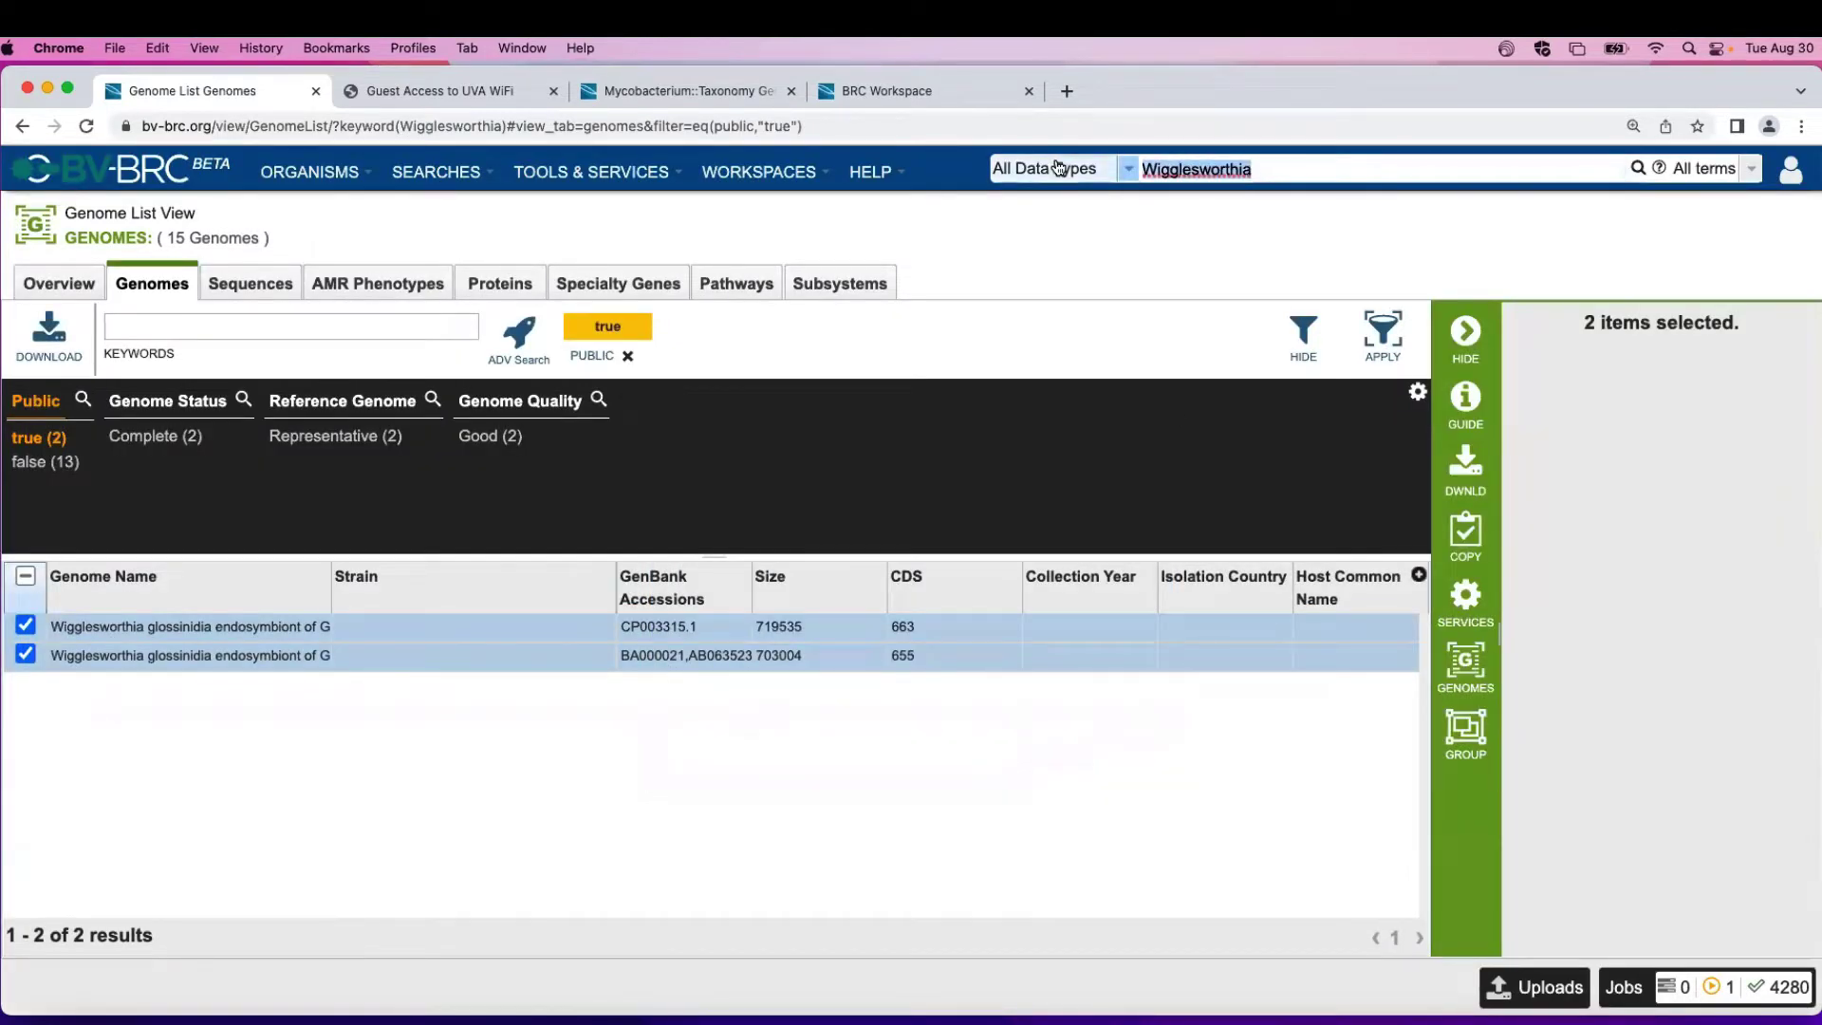
{"action": "type", "text": "Riesia"}
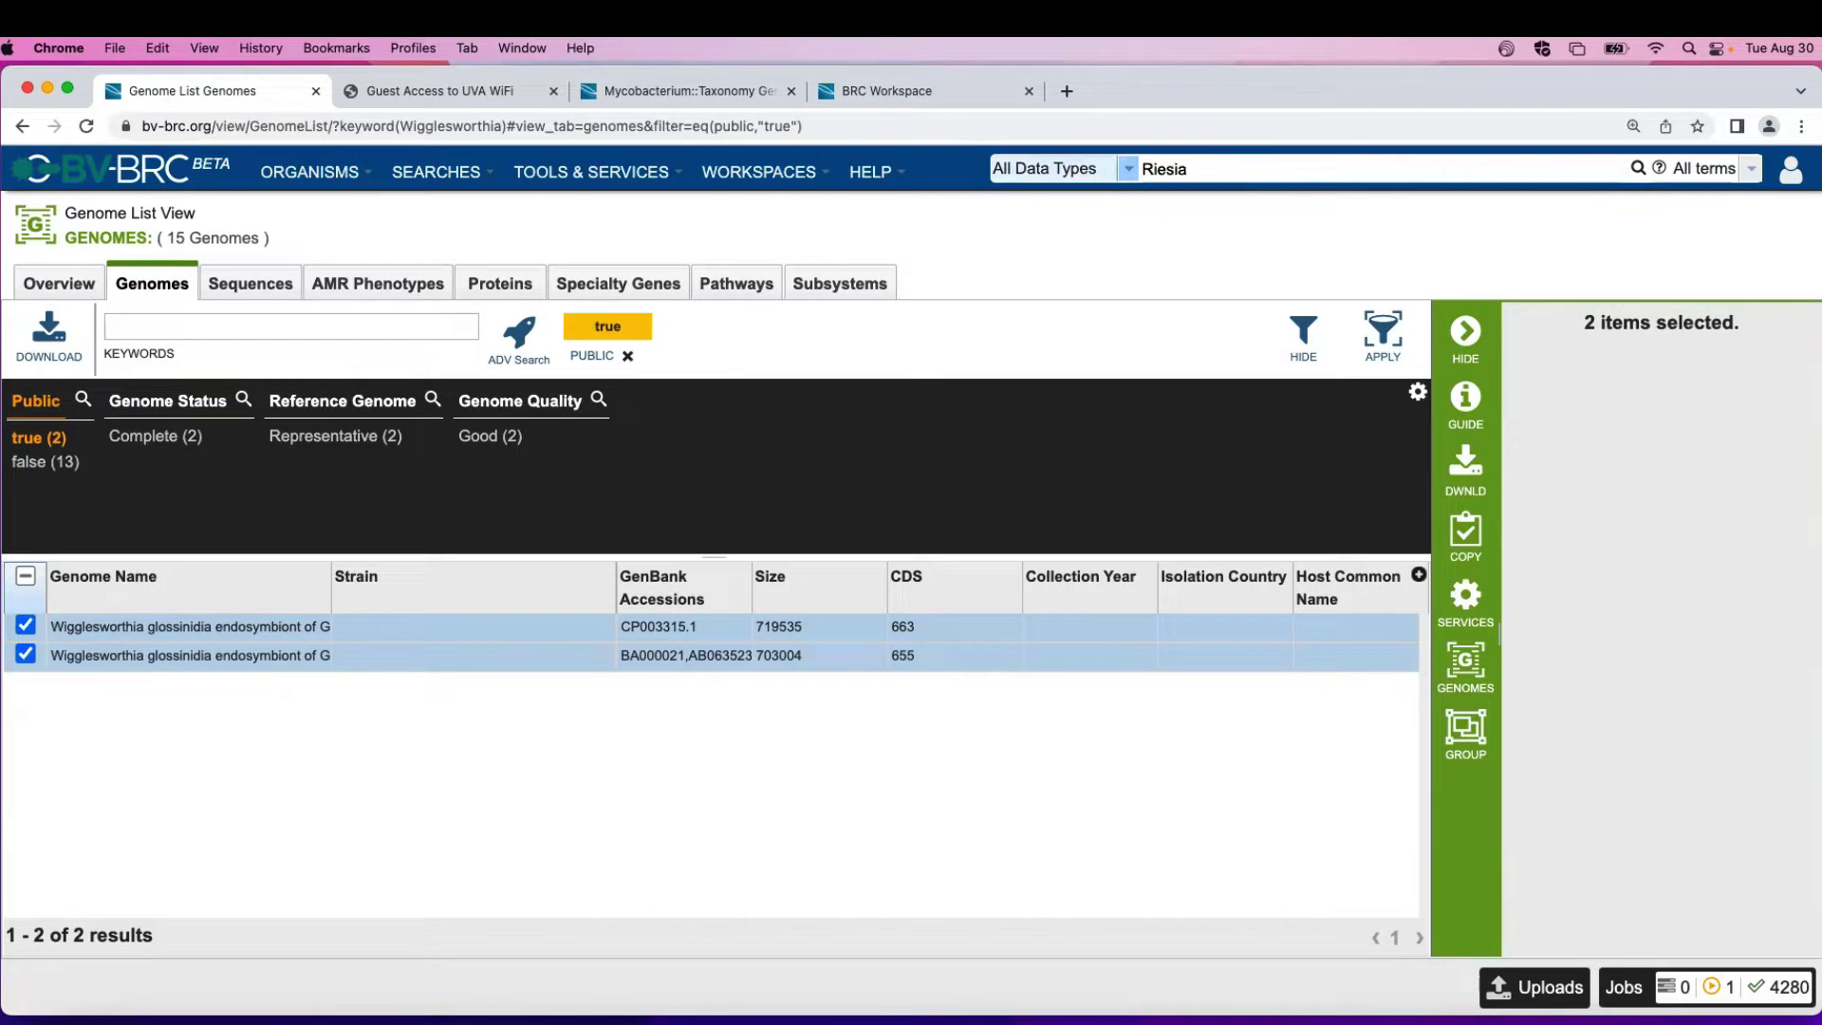
{"action": "key", "text": "Return"}
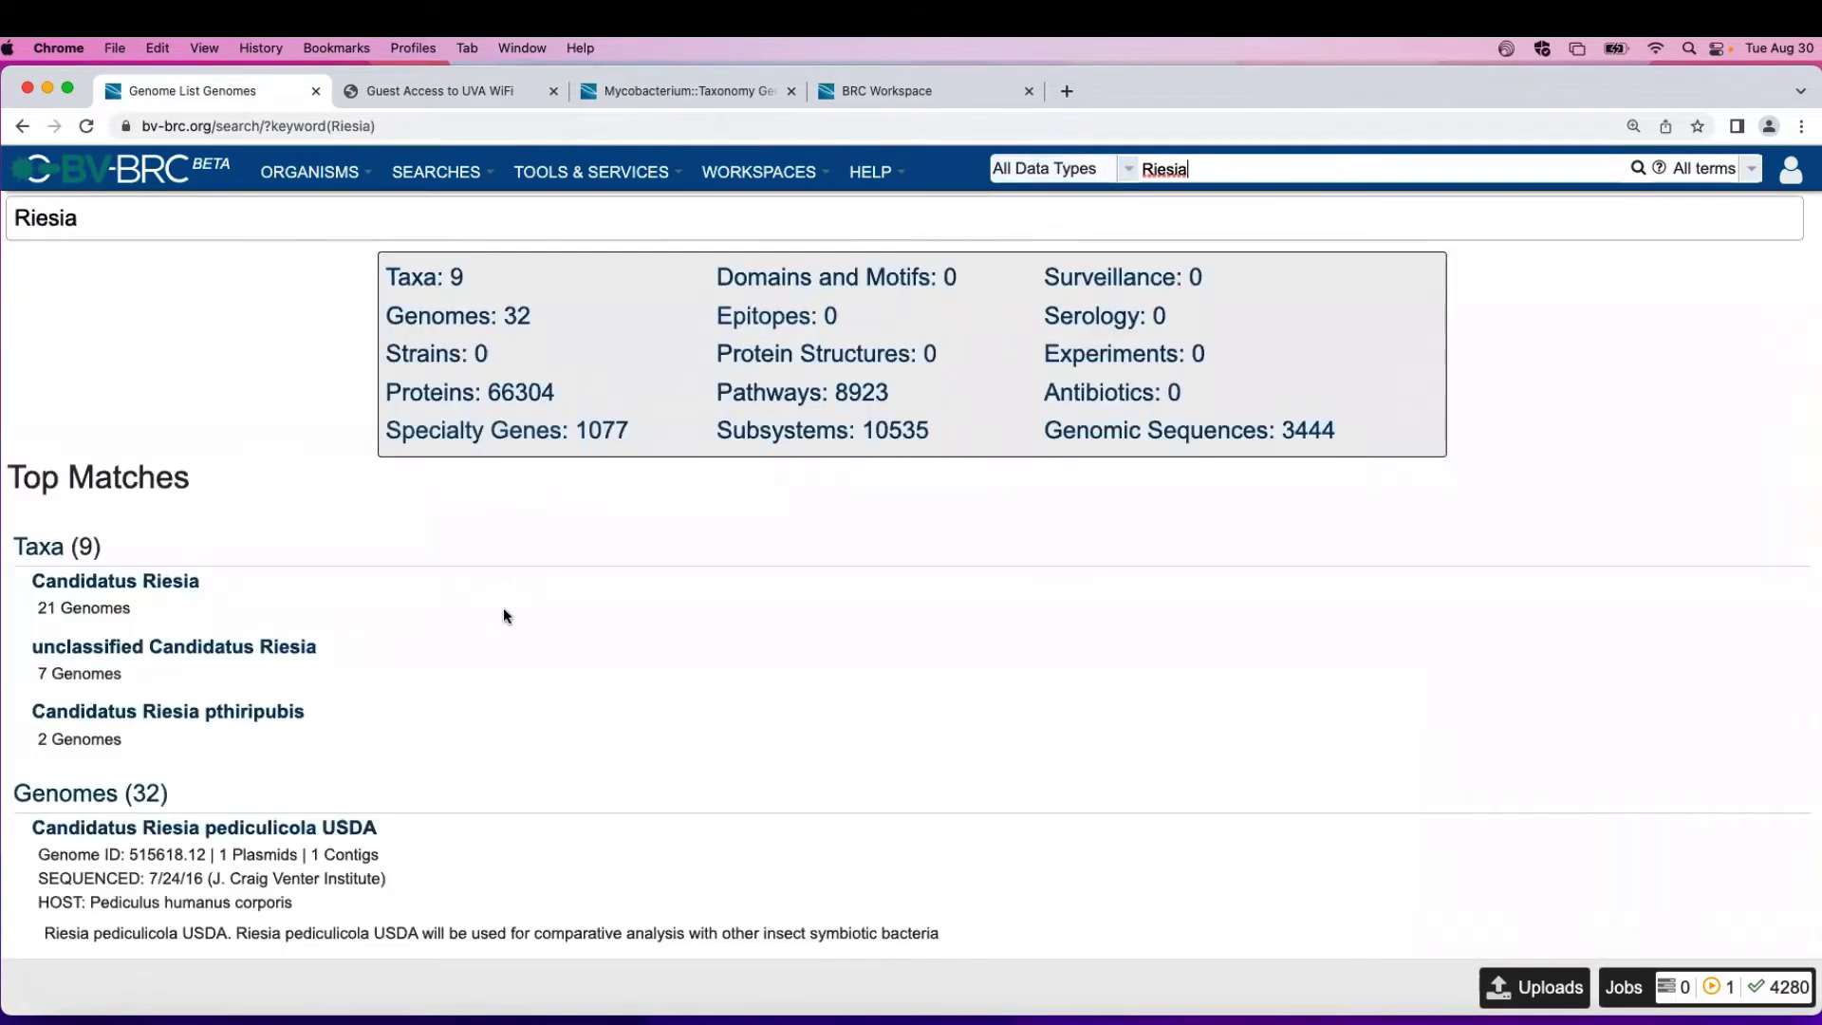
{"action": "left_click", "coordinate": [76, 795]}
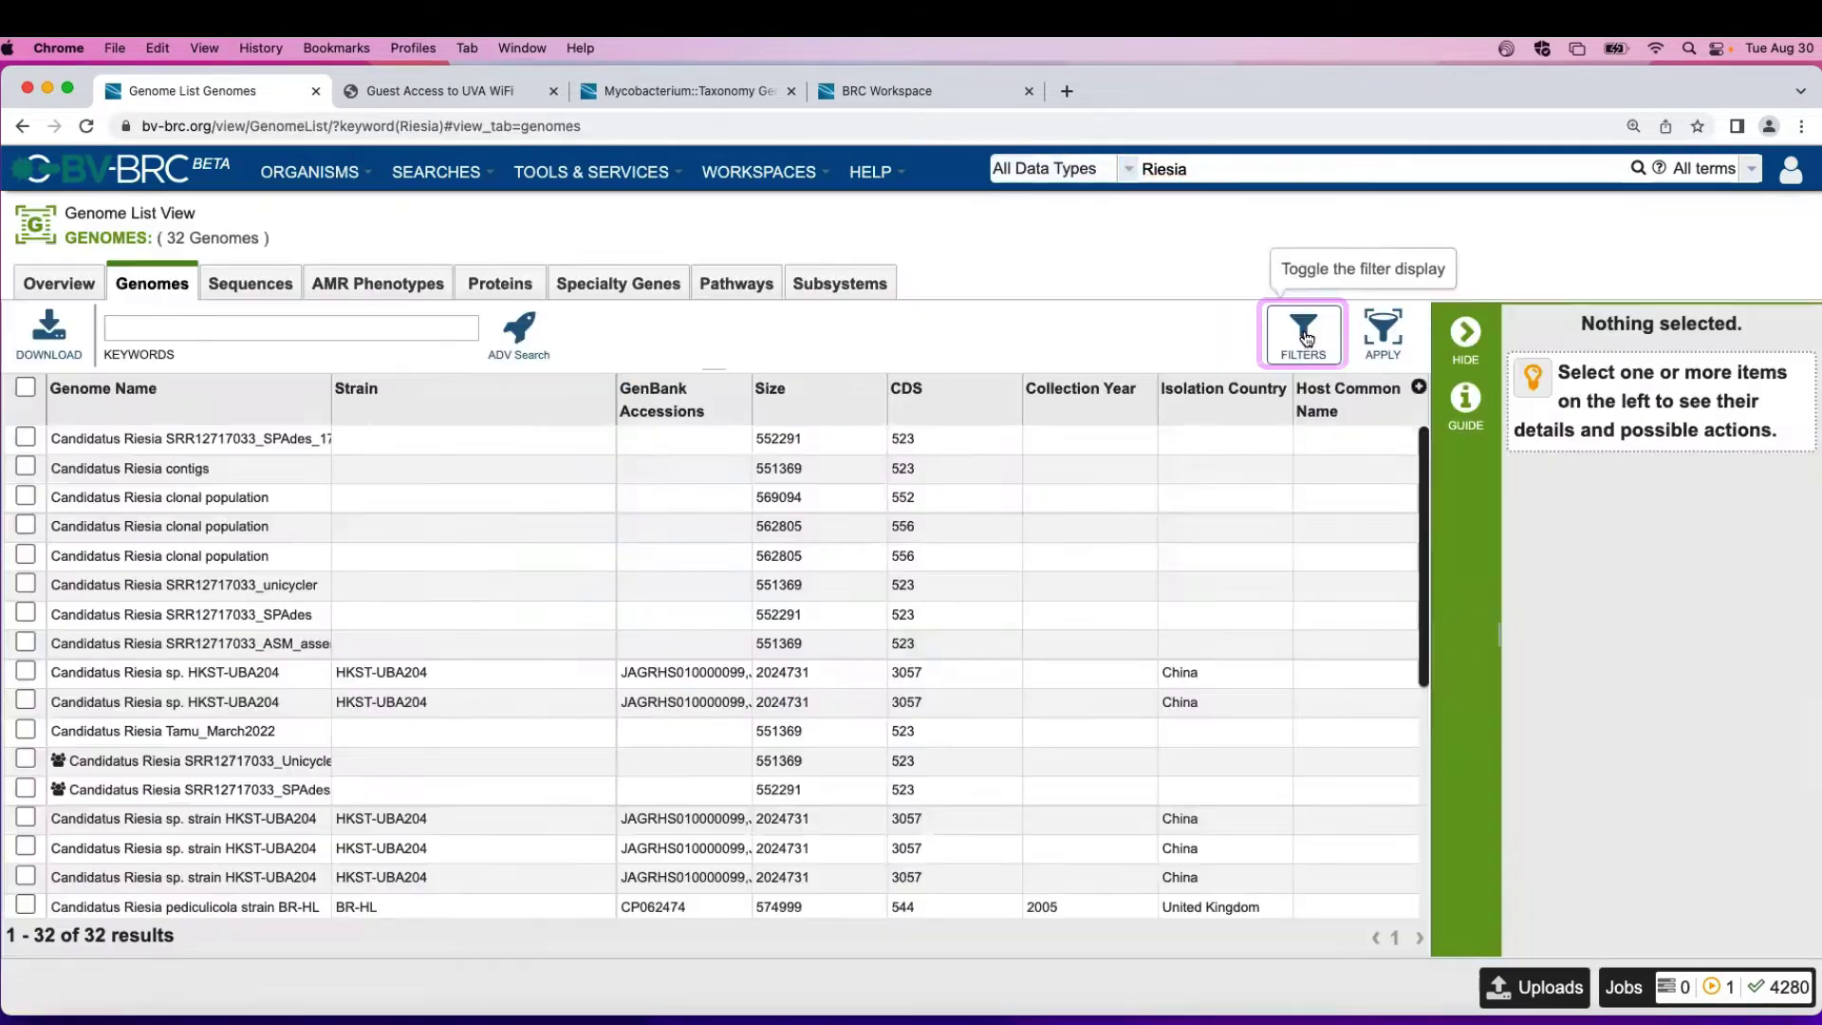
{"action": "left_click", "coordinate": [1303, 329]}
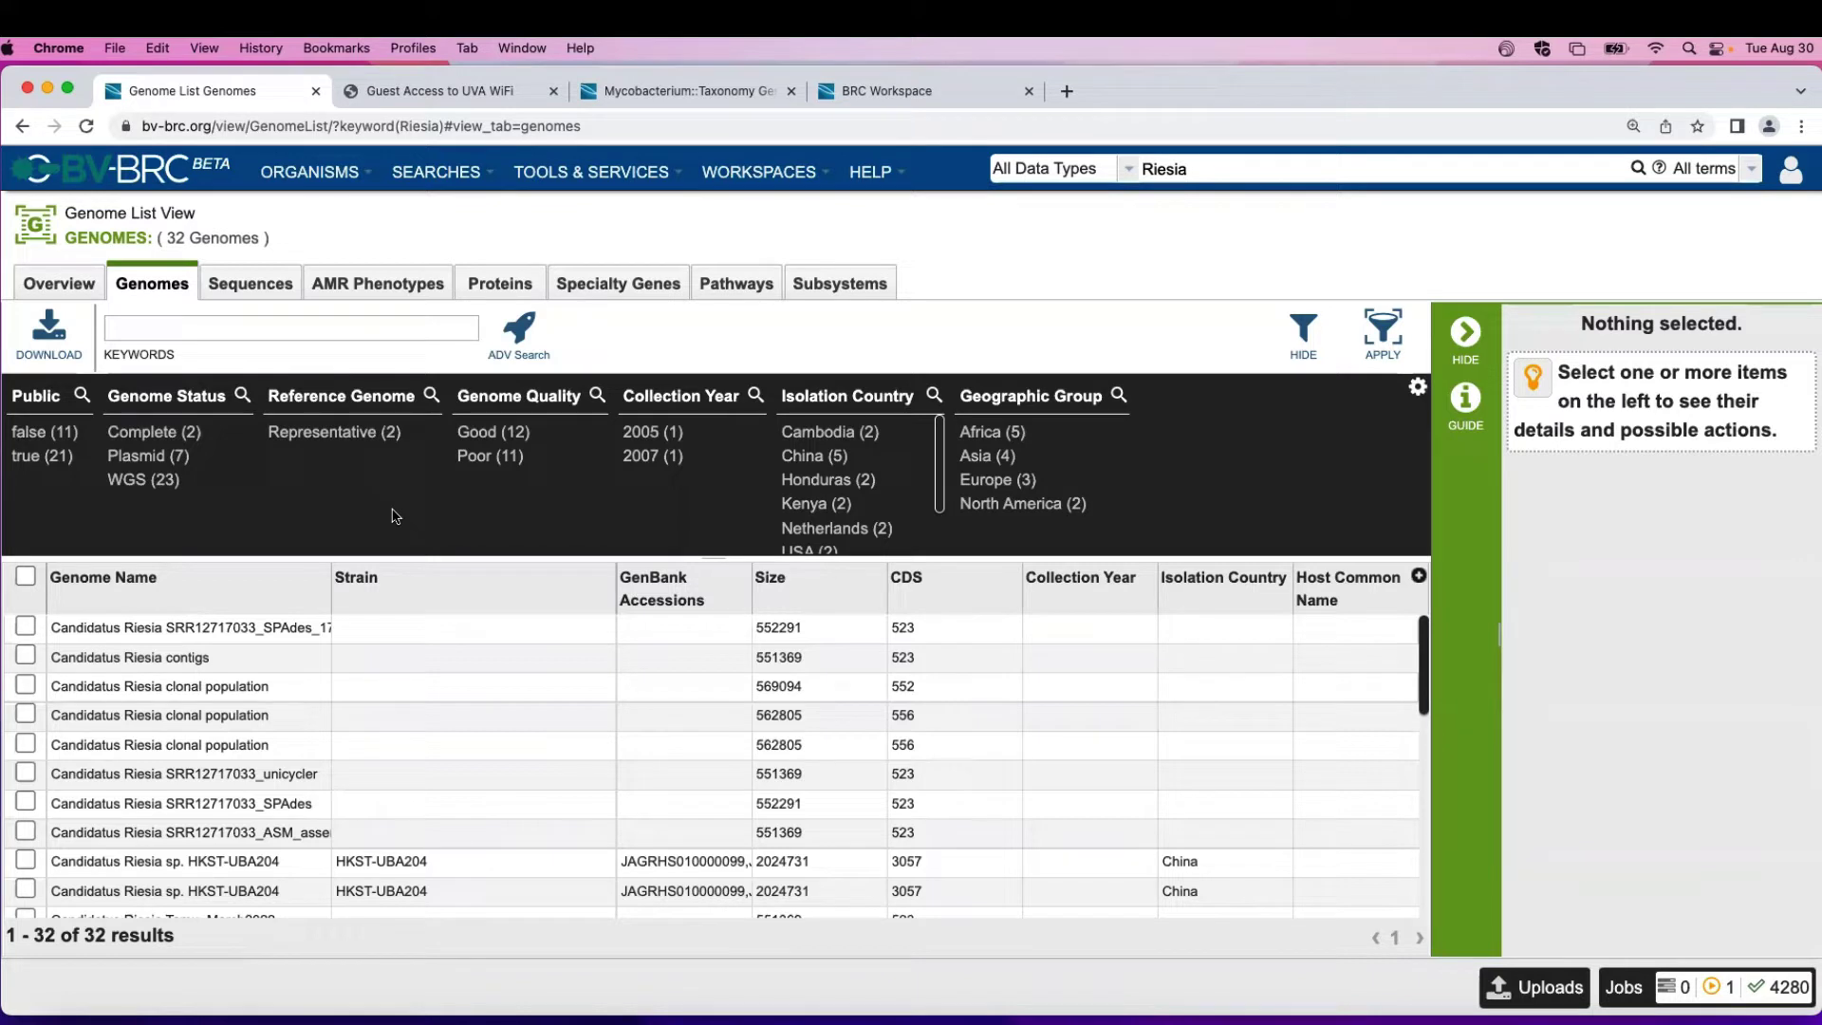
{"action": "left_click", "coordinate": [148, 433]}
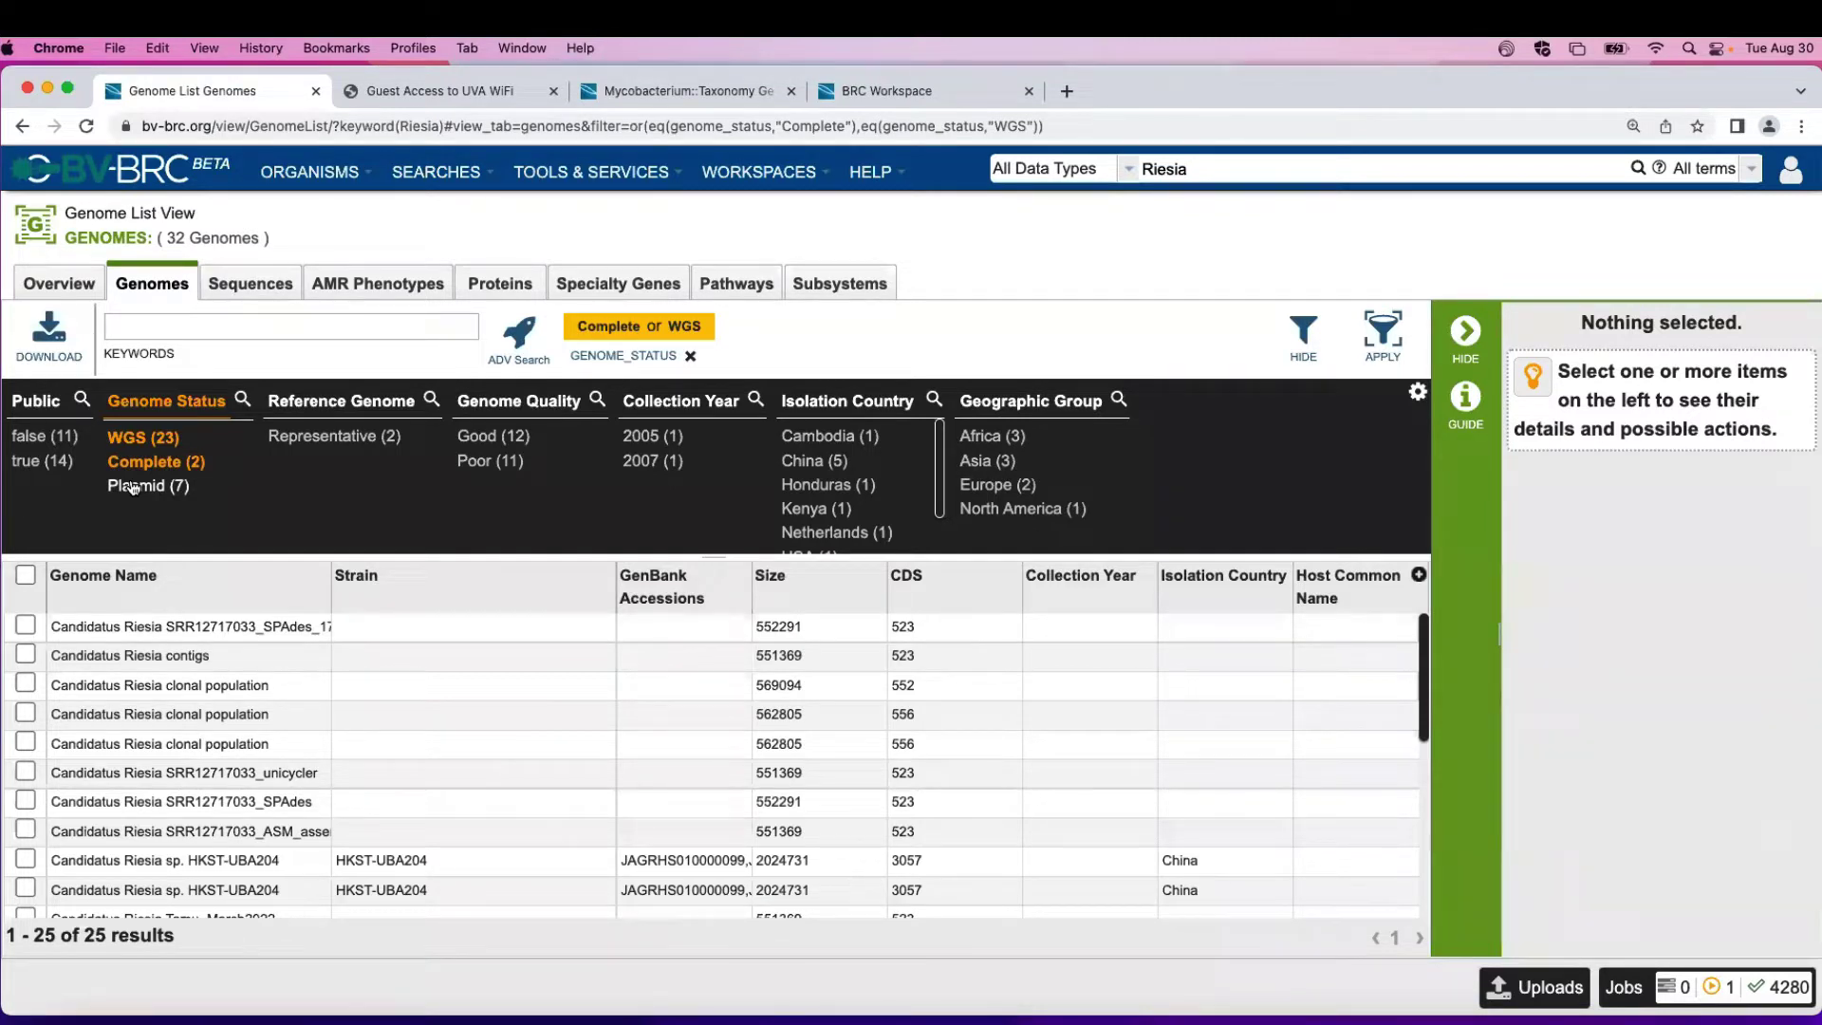
Step: Open the Phylogenetic Tree building service and enlarge the page display
{"action": "left_click", "coordinate": [570, 176]}
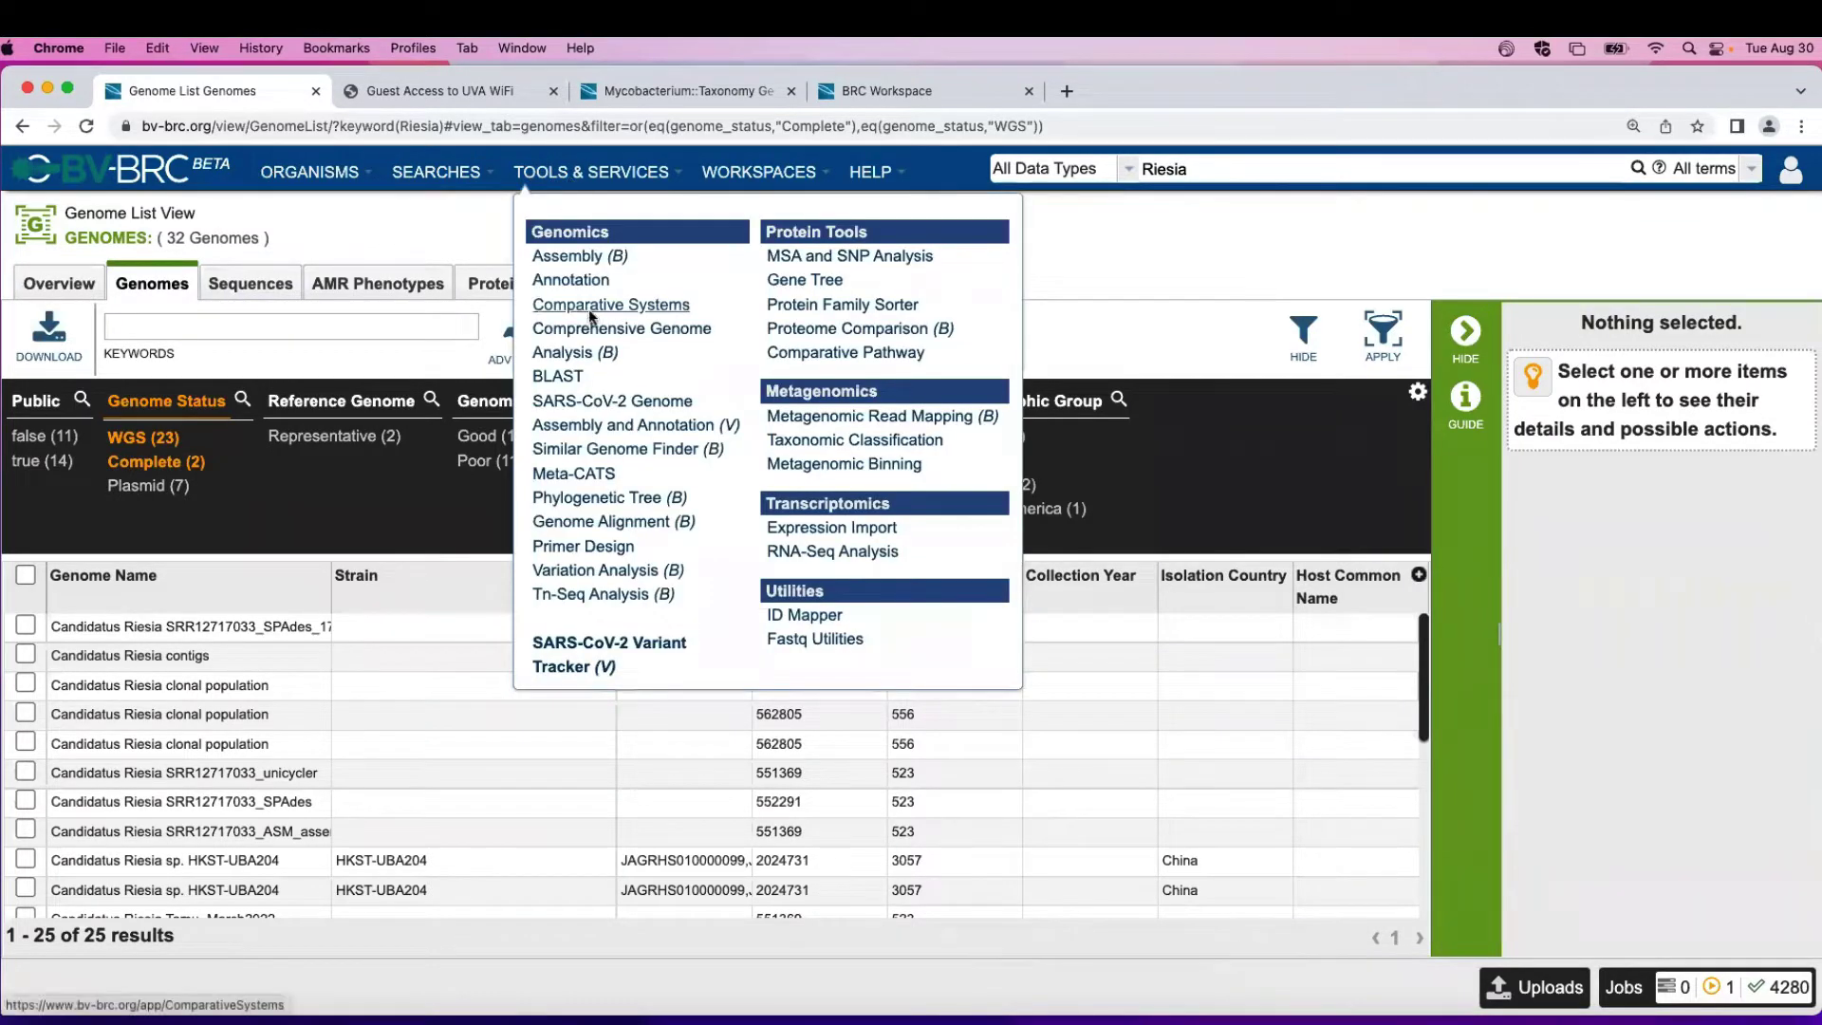
{"action": "left_click", "coordinate": [566, 499]}
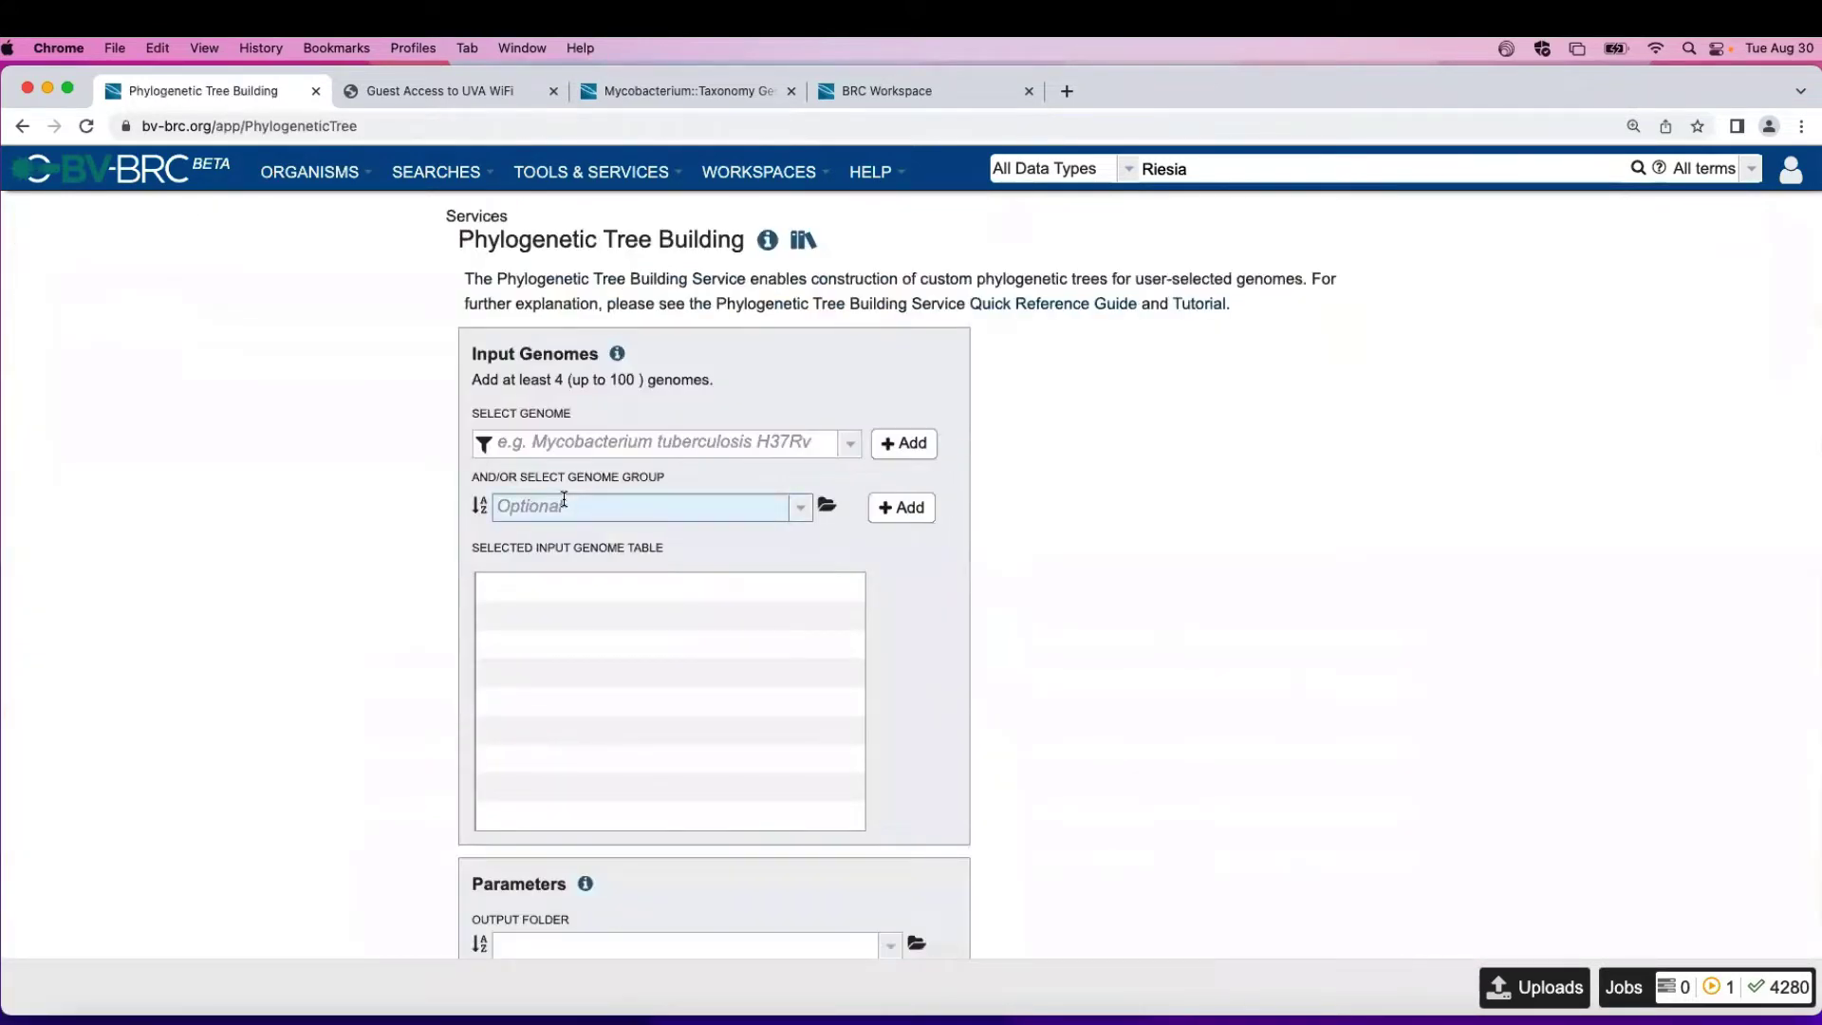
{"action": "key", "text": "super+equal"}
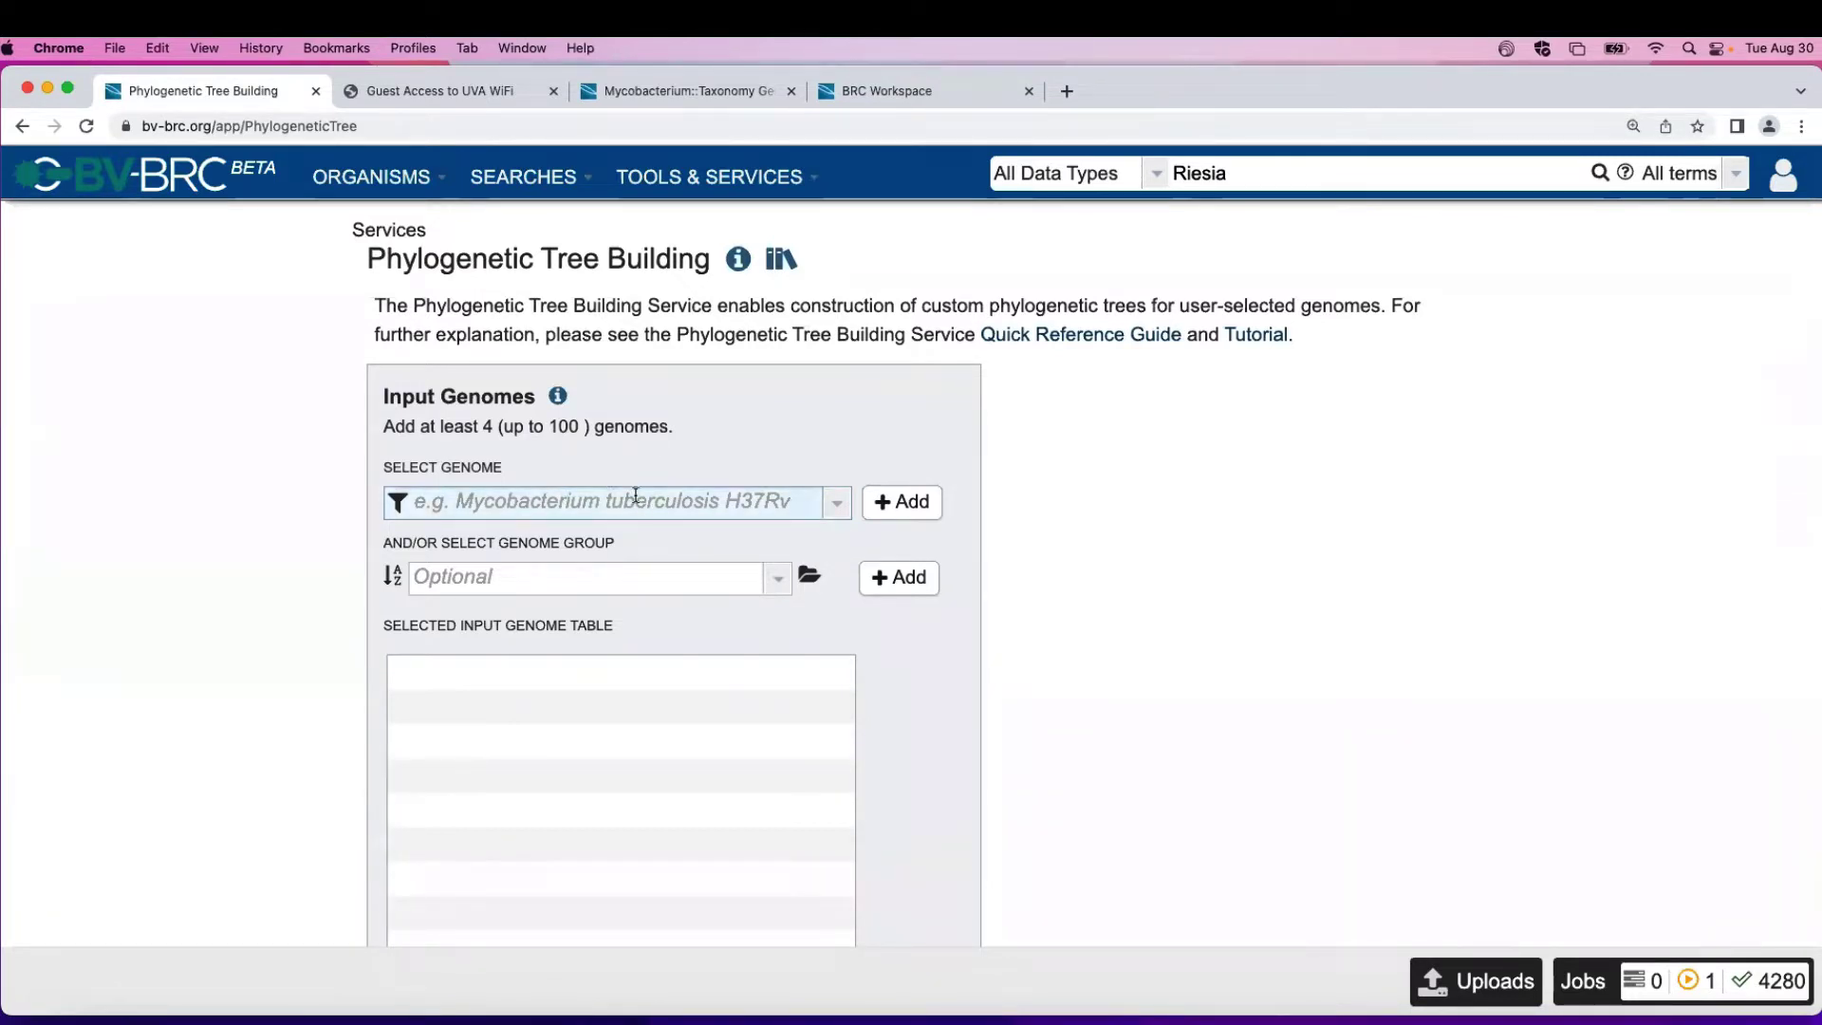
Step: Look up Wigglesworthia as the individual input genome for the phylogenetic tree
{"action": "left_click", "coordinate": [442, 492]}
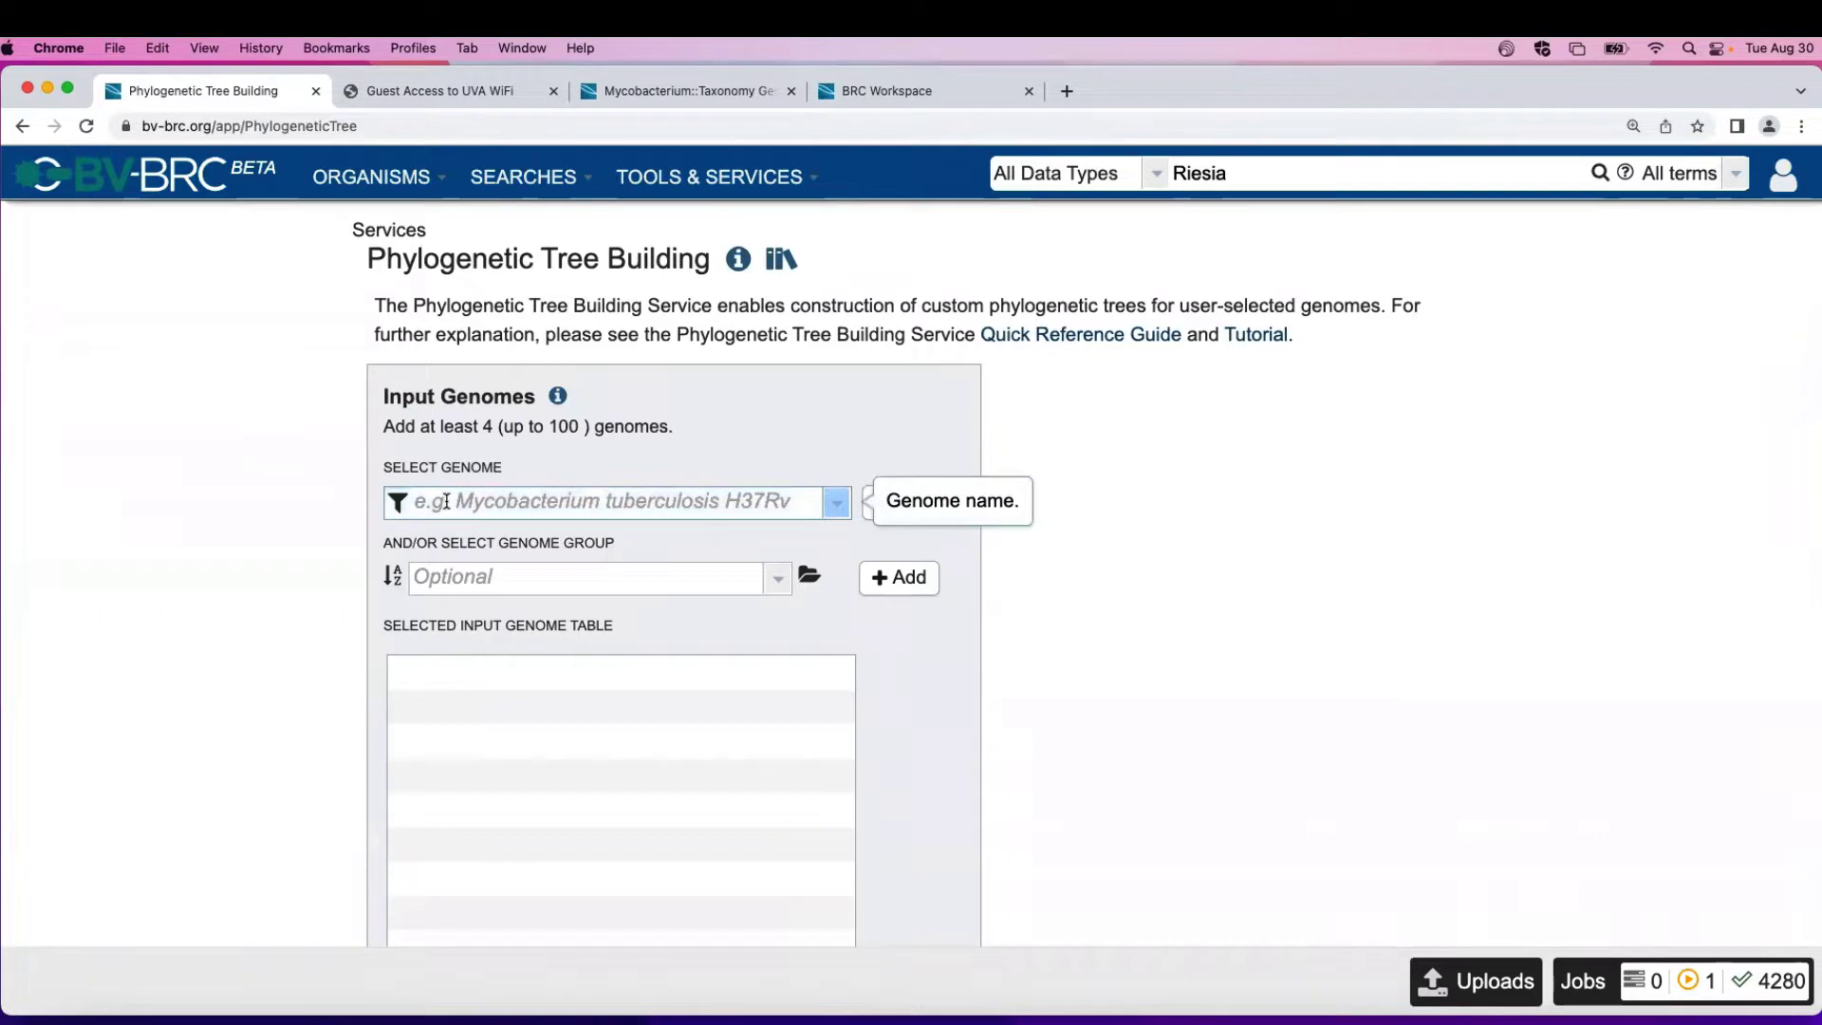
{"action": "type", "text": "Wiggles"}
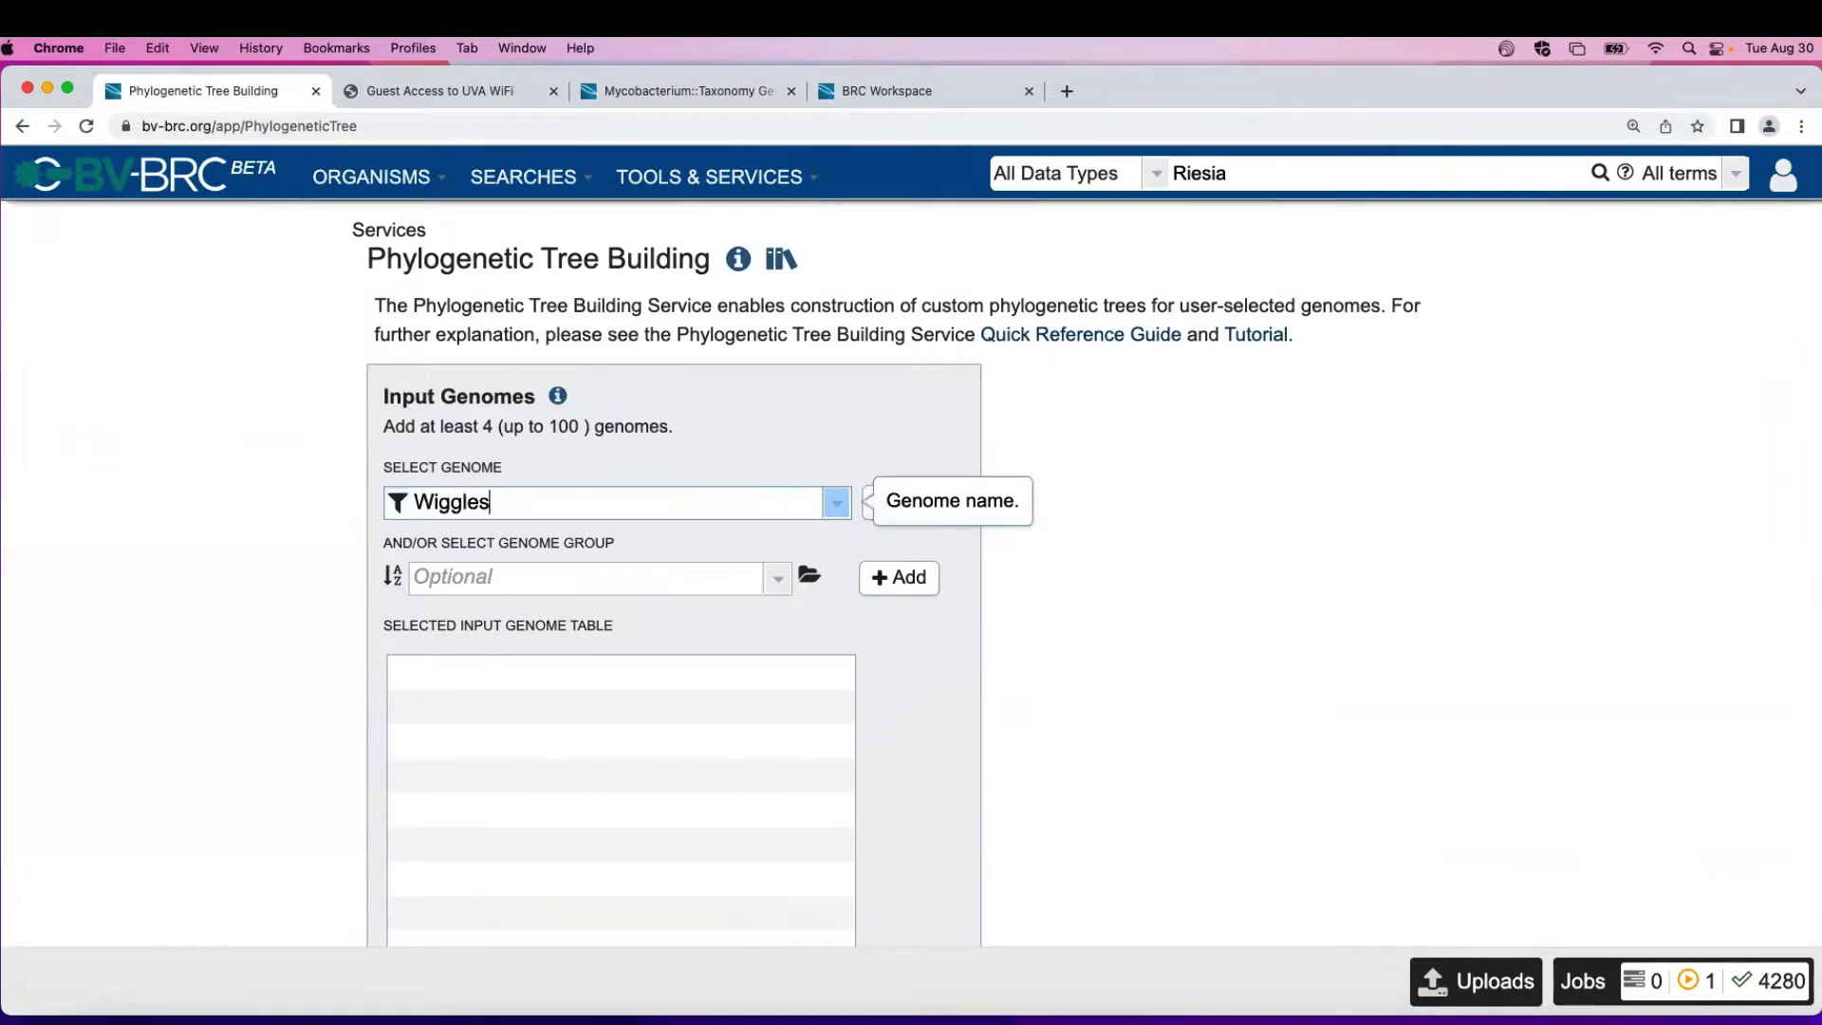
{"action": "type", "text": "worthia"}
Step: Add the genome group "Buchnera UVa" to the tree's selected input genome table
{"action": "left_click", "coordinate": [777, 576]}
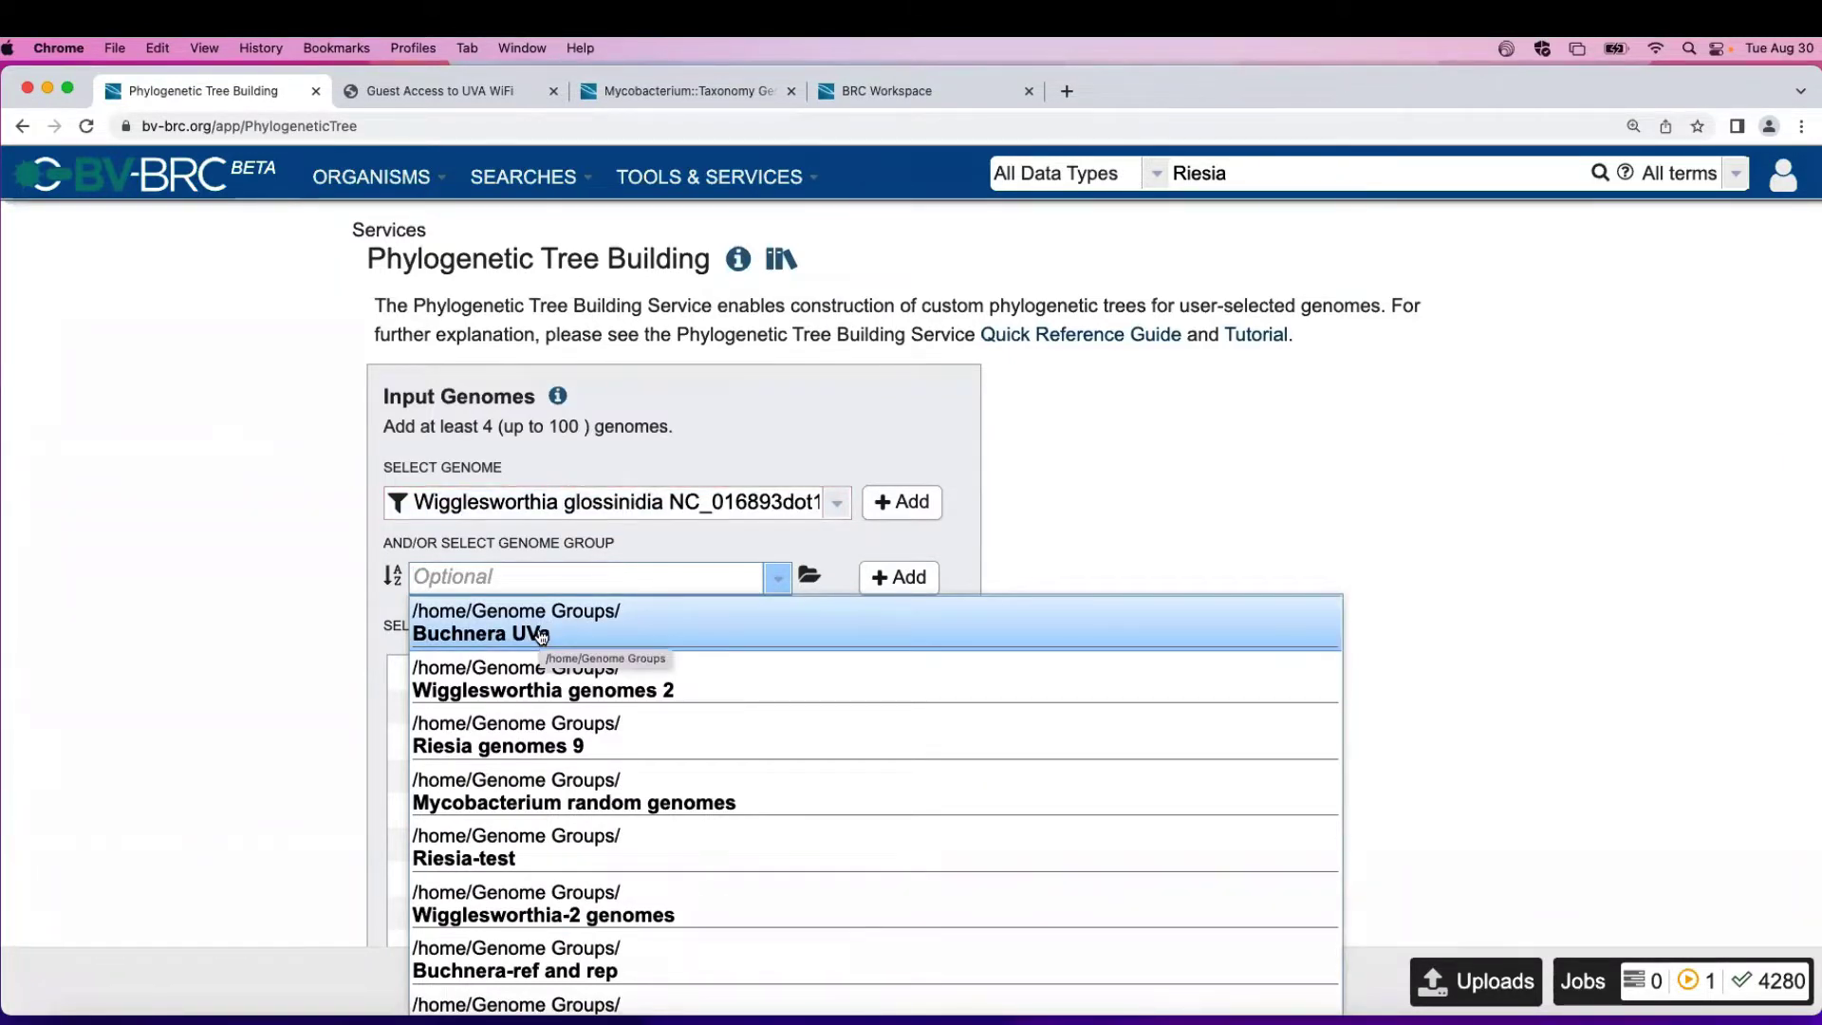
{"action": "left_click", "coordinate": [541, 635]}
{"action": "left_click", "coordinate": [901, 579]}
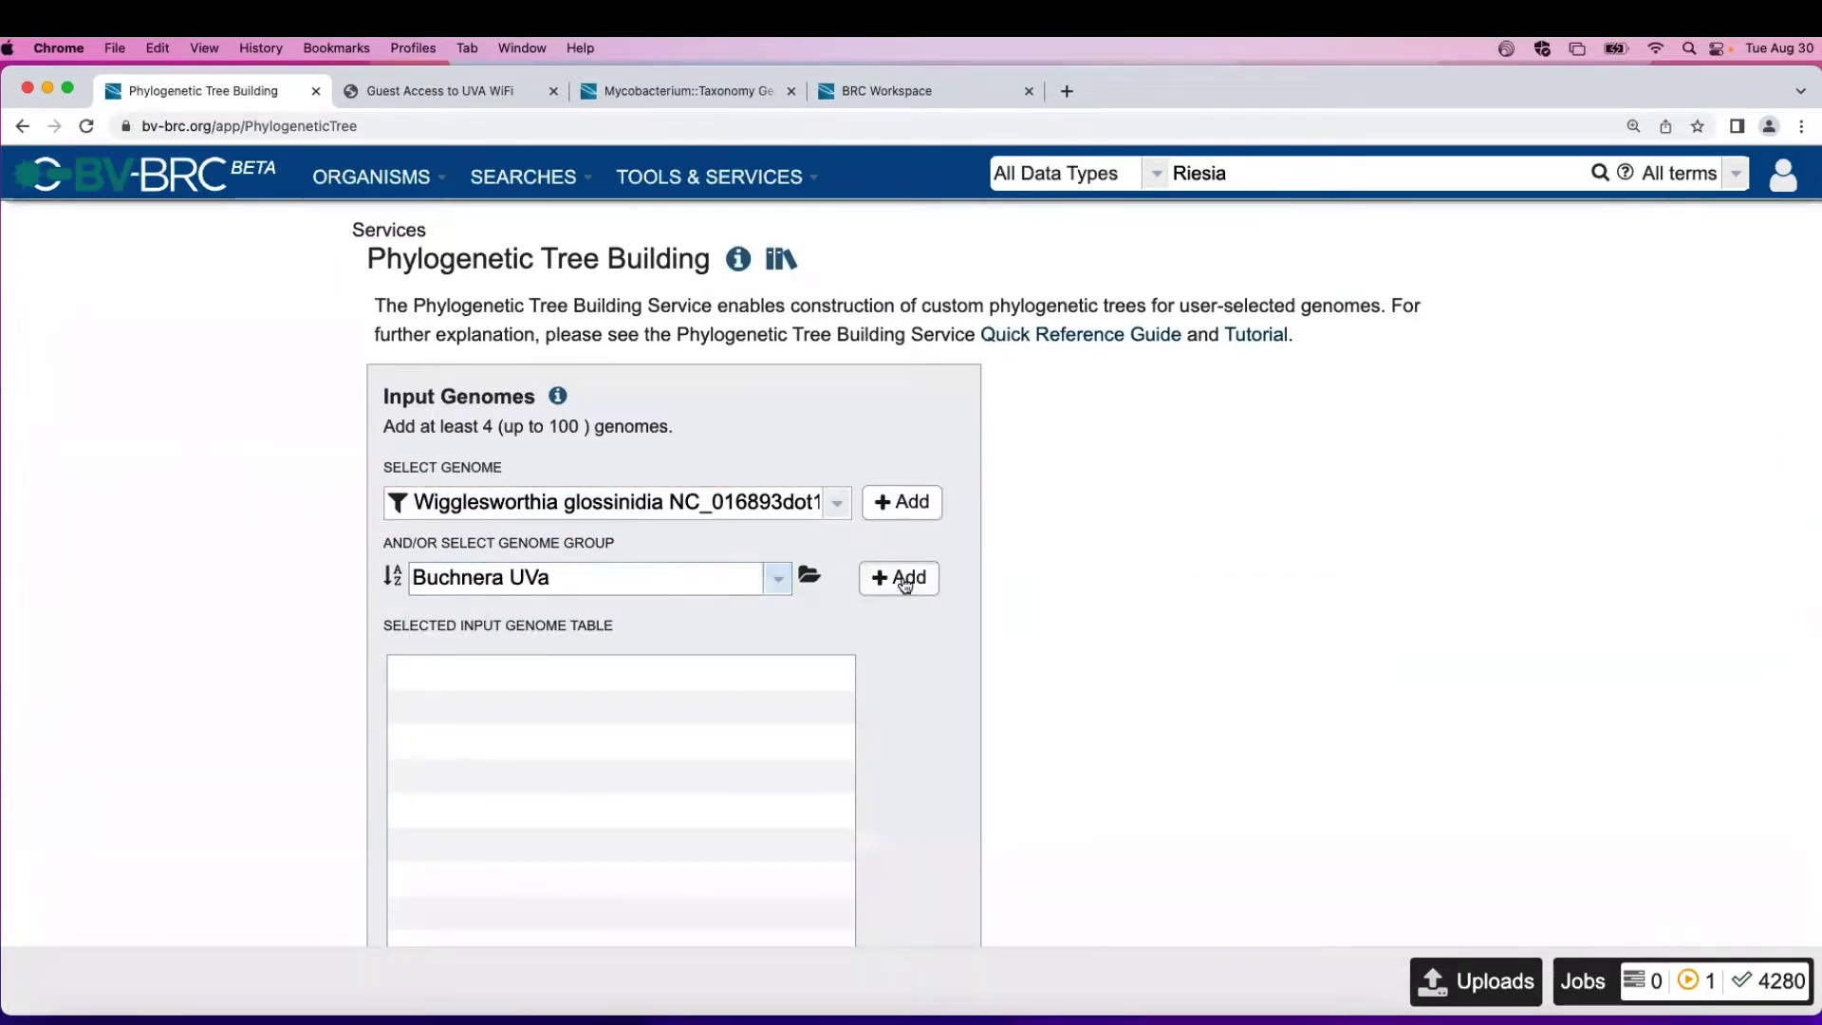
Step: Add the genome group "Riesia genomes 9" to the tree's selected input genome table
{"action": "triple_click", "coordinate": [574, 579]}
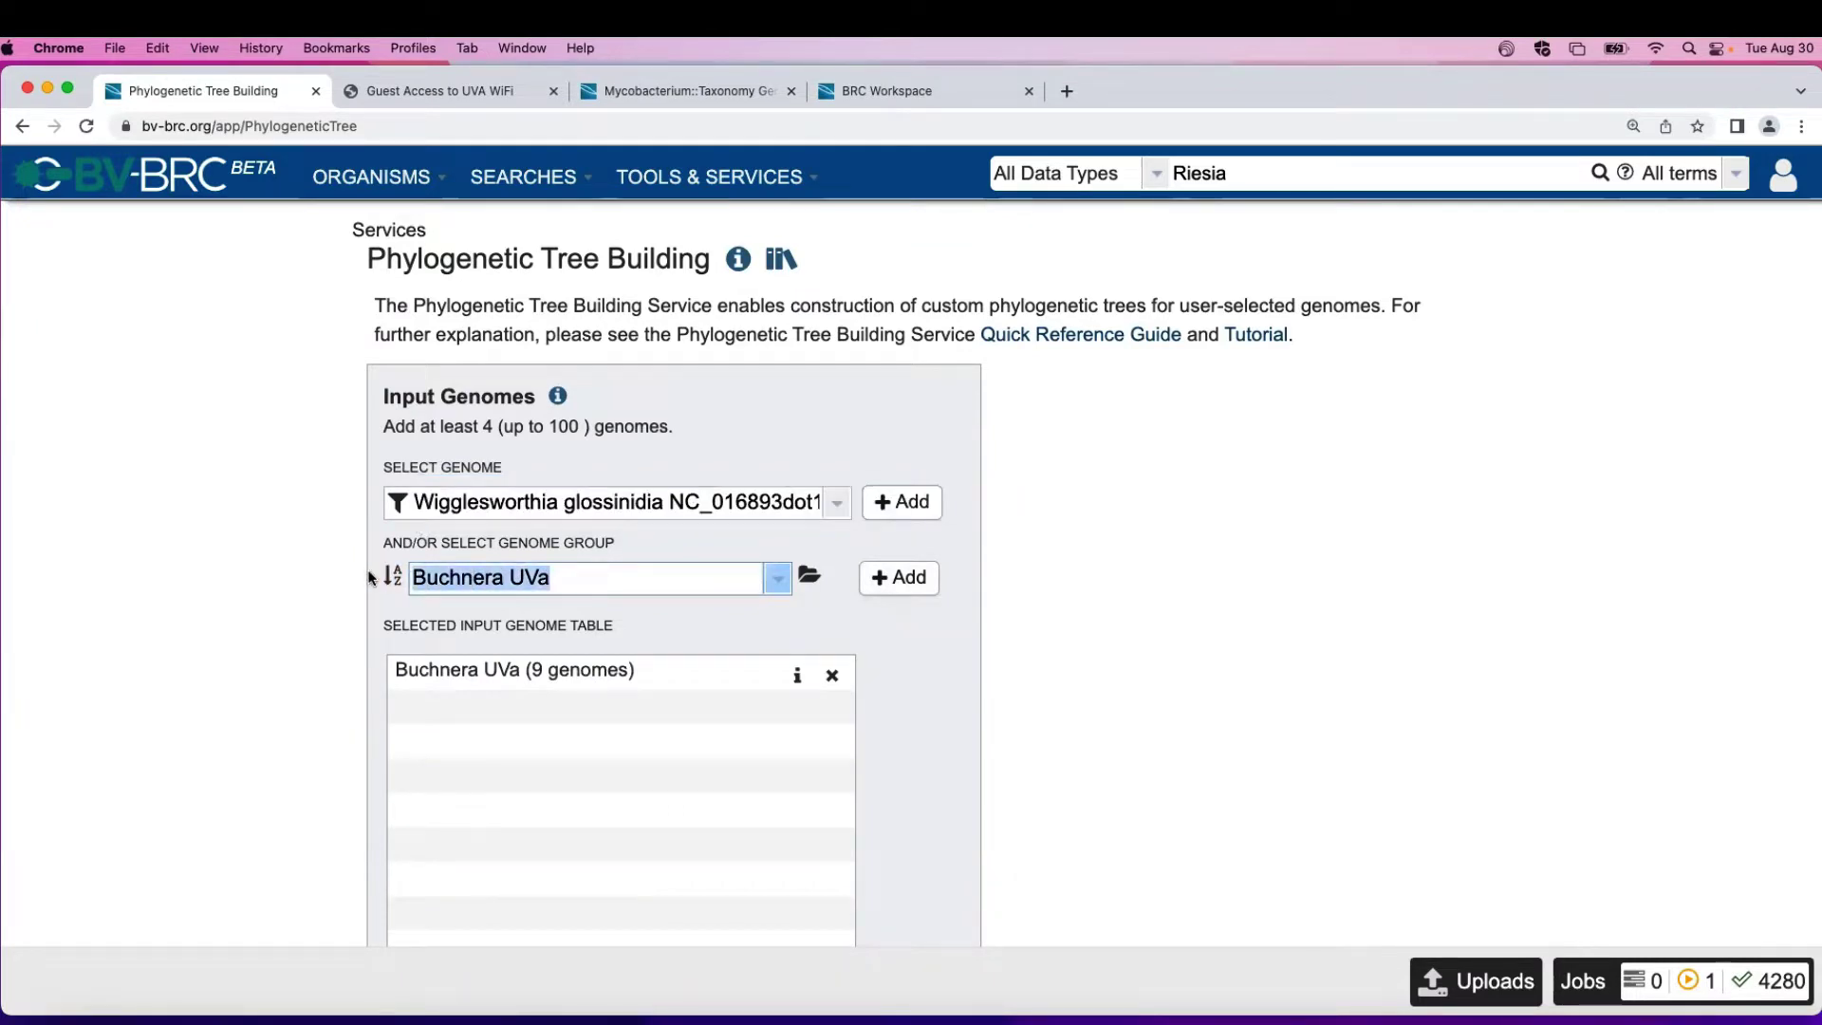
{"action": "type", "text": "Rie"}
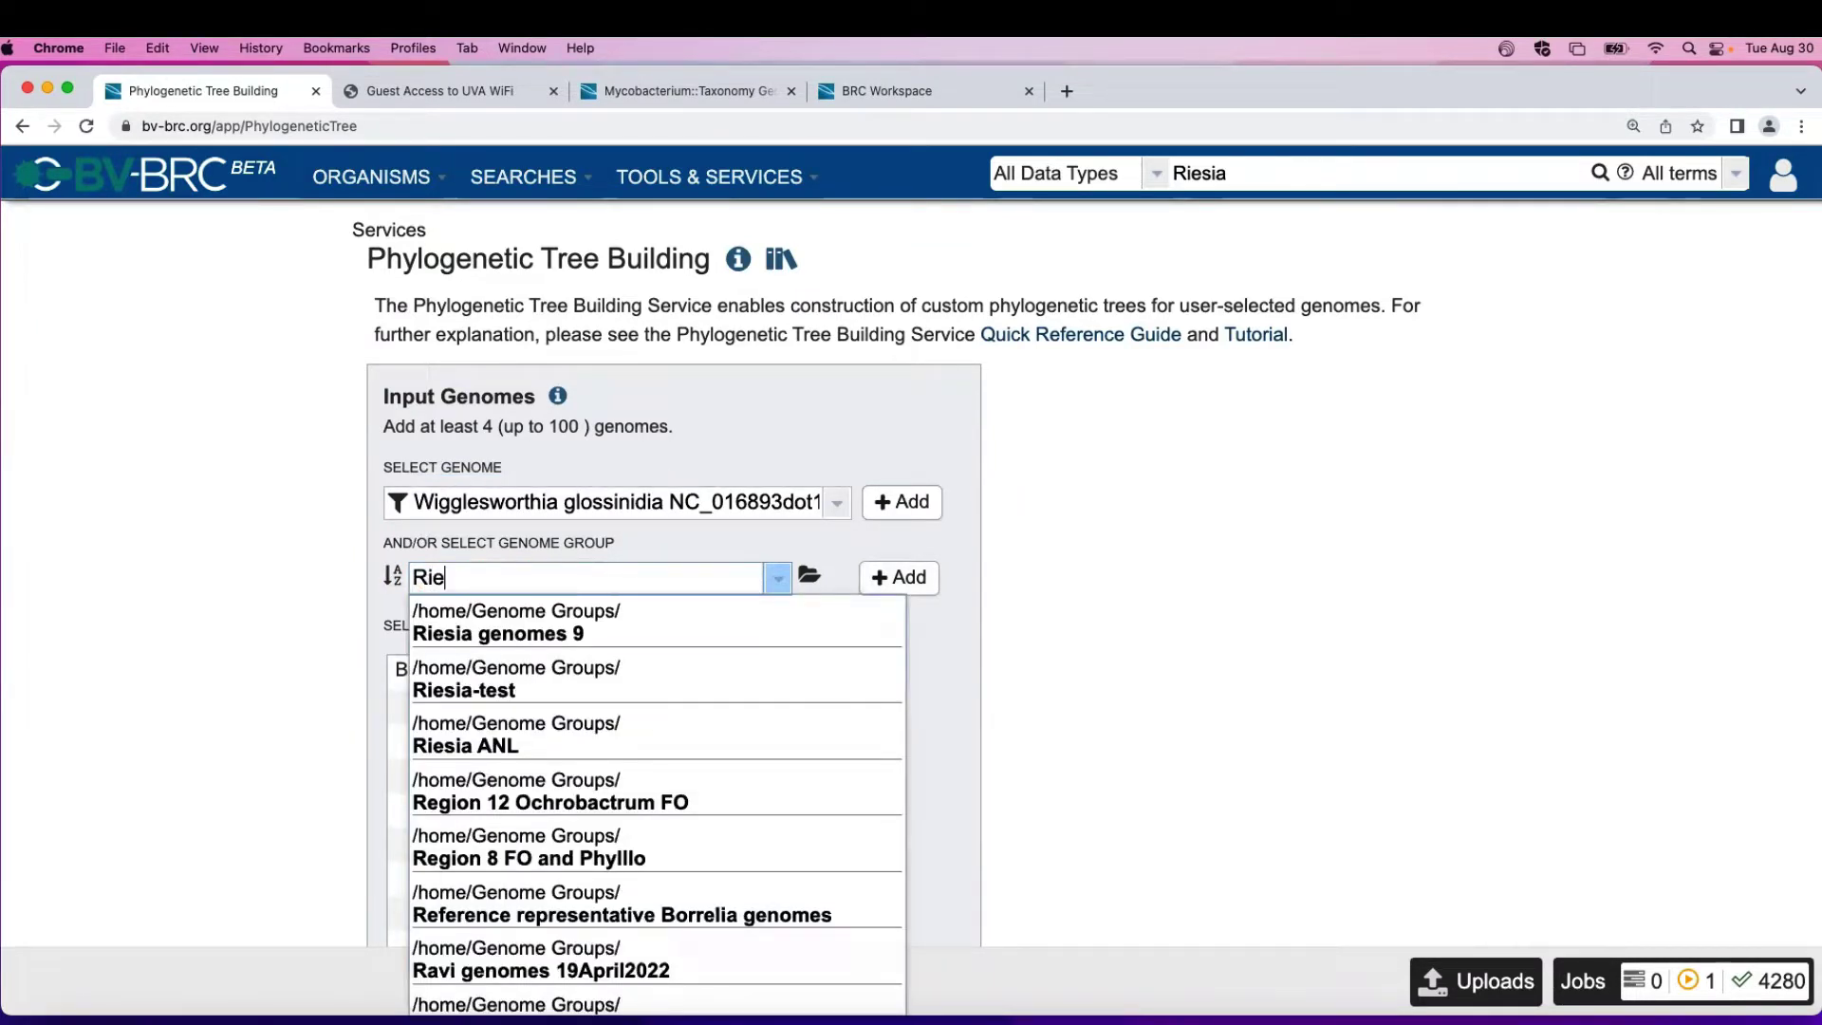
{"action": "left_click", "coordinate": [498, 623]}
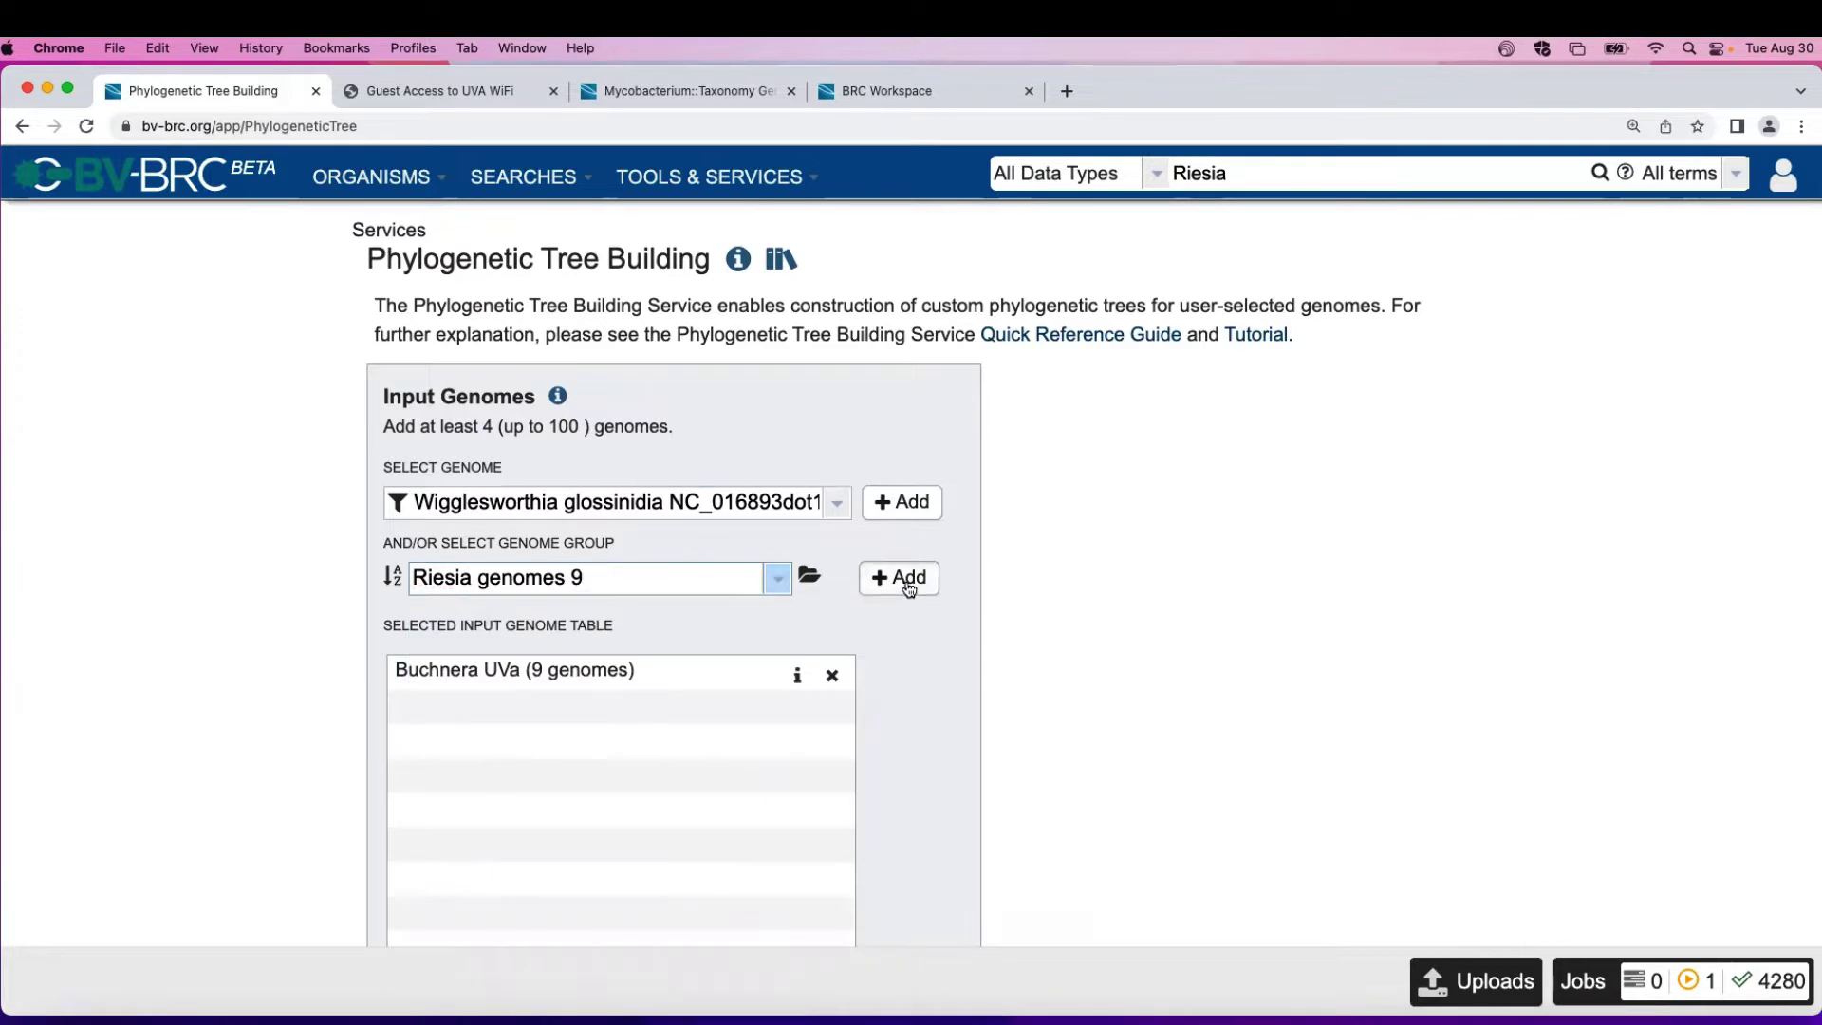
{"action": "left_click", "coordinate": [900, 578]}
Step: Add the genome group "Wiggleswortha" to the tree's selected input genome table
{"action": "triple_click", "coordinate": [578, 579]}
{"action": "type", "text": "Wiggleswortha"}
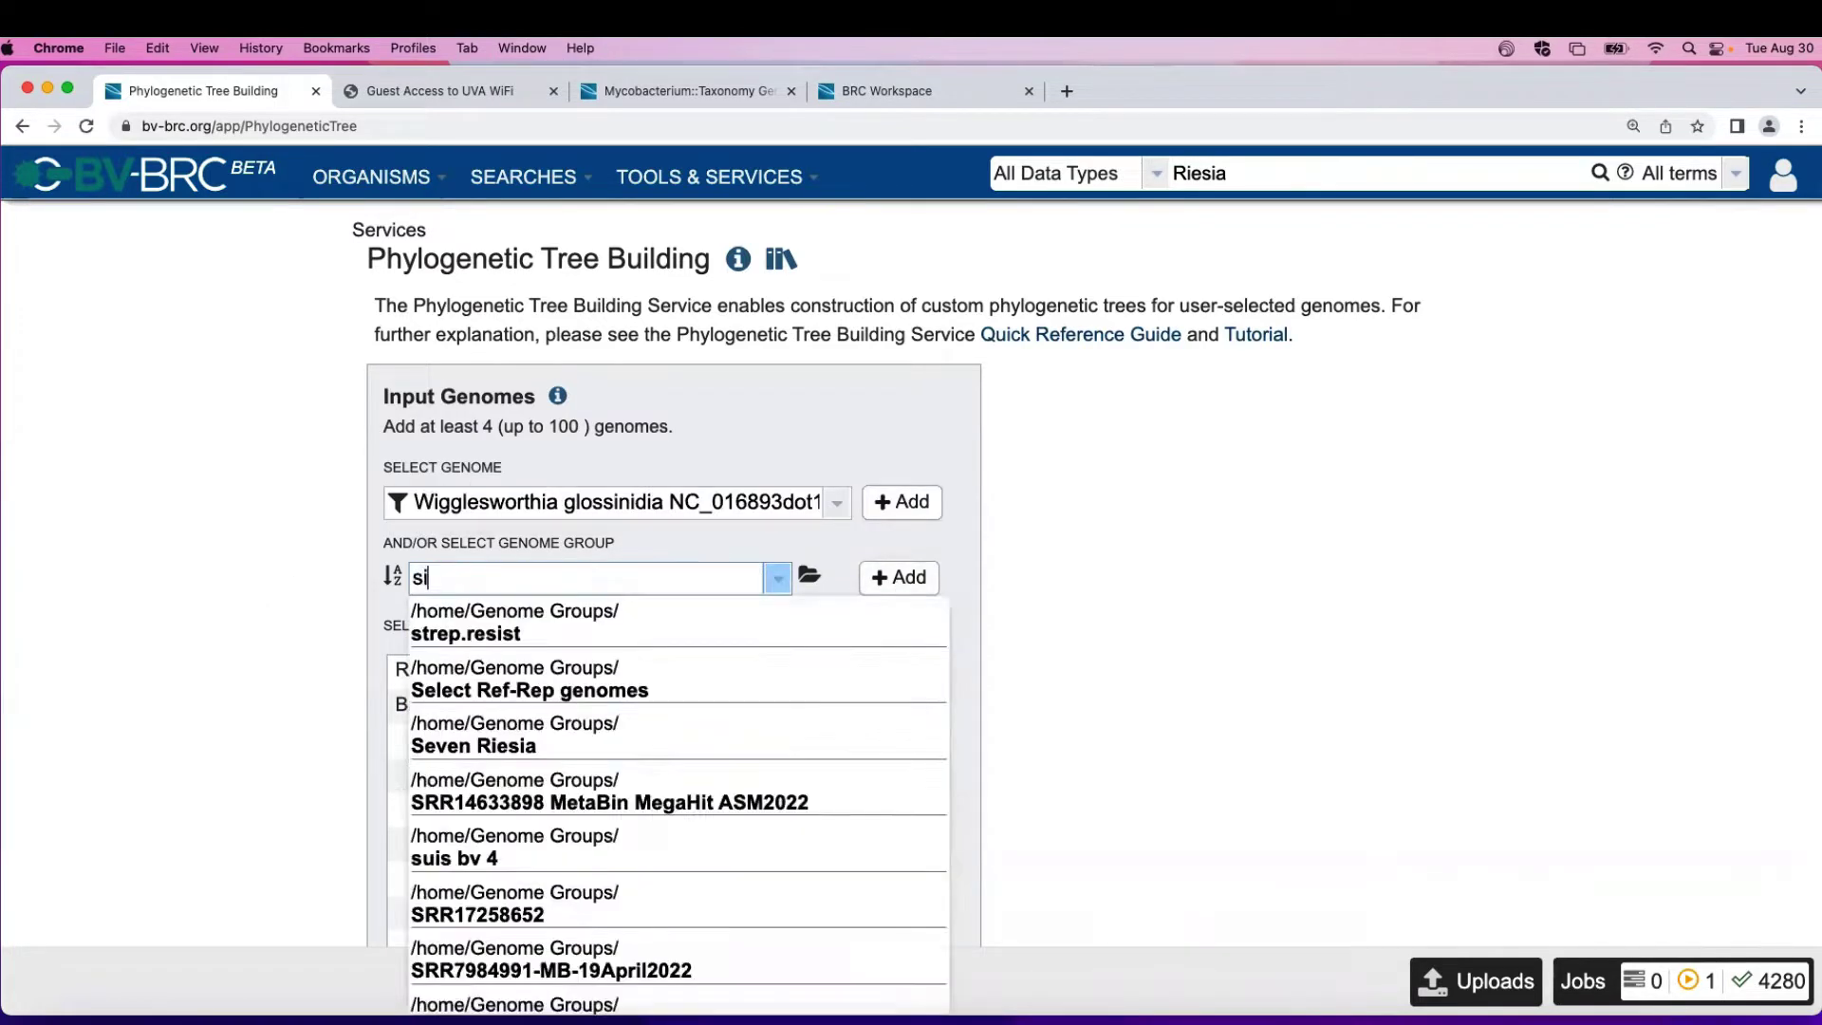
{"action": "scroll", "coordinate": [870, 372], "scroll_direction": "down", "scroll_amount": 2}
{"action": "left_click", "coordinate": [869, 370]}
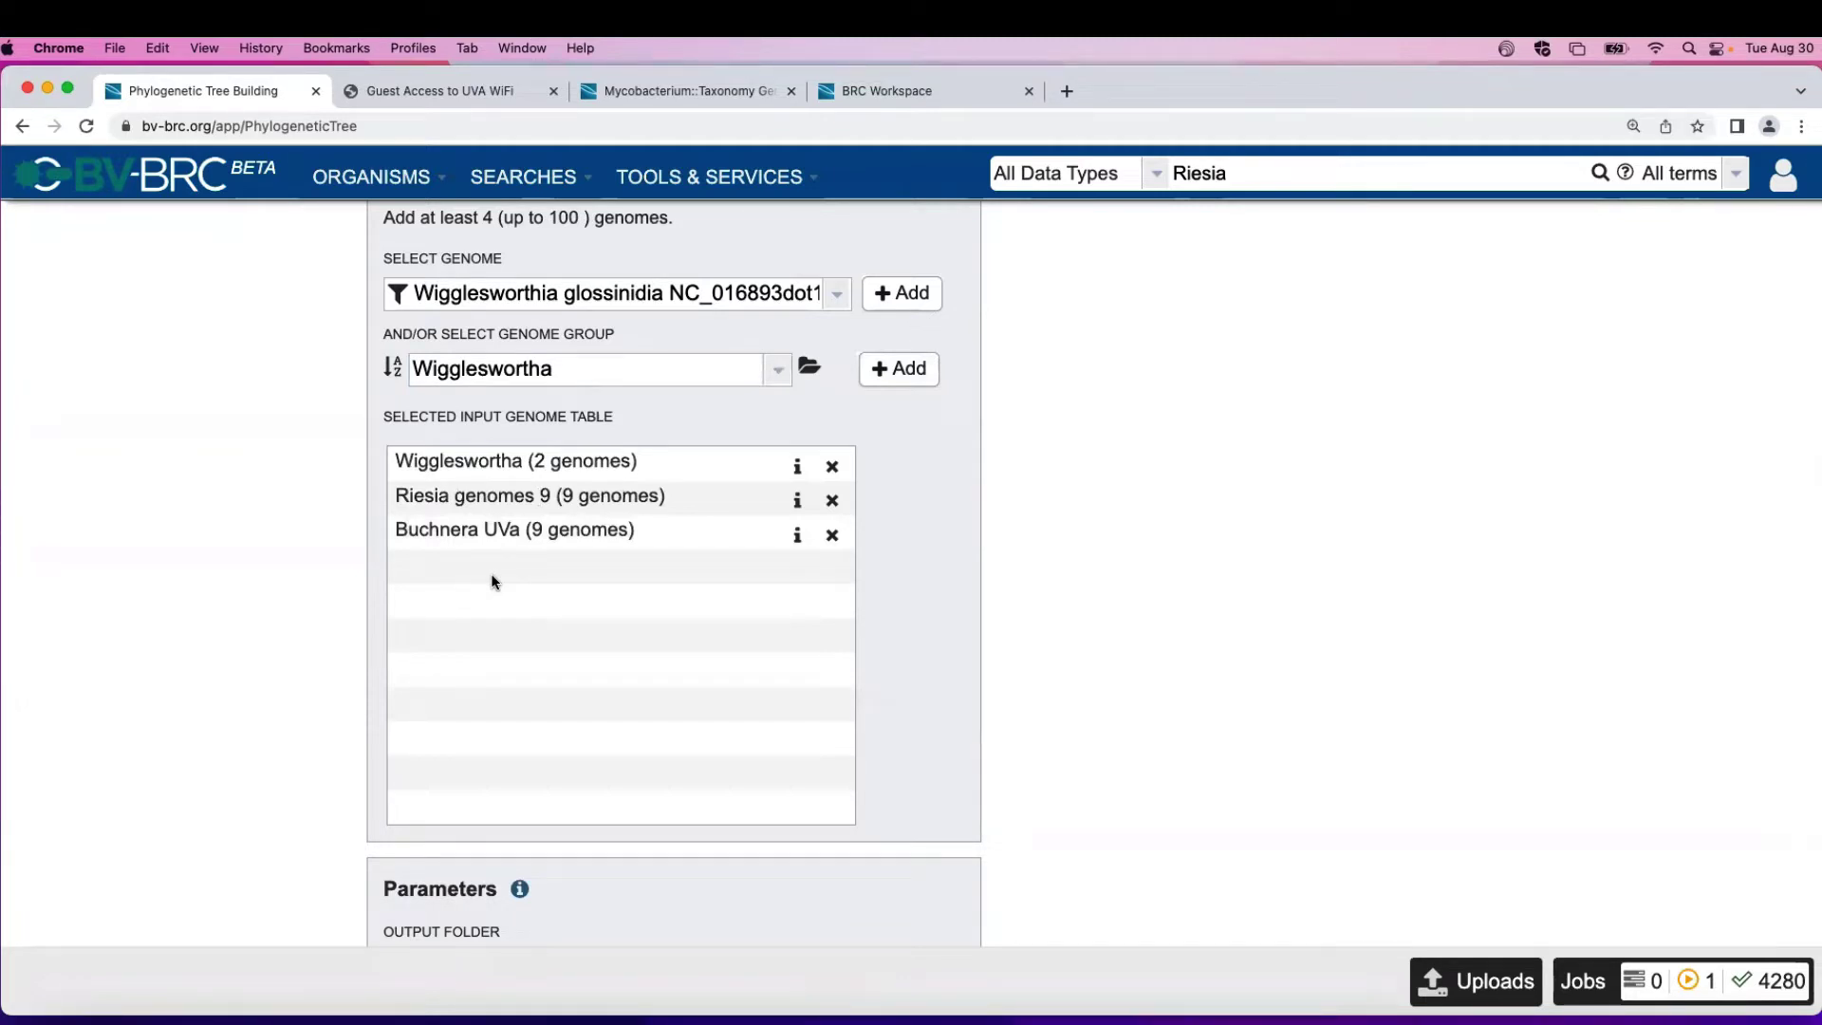
{"action": "scroll", "coordinate": [492, 575], "scroll_direction": "up", "scroll_amount": 1}
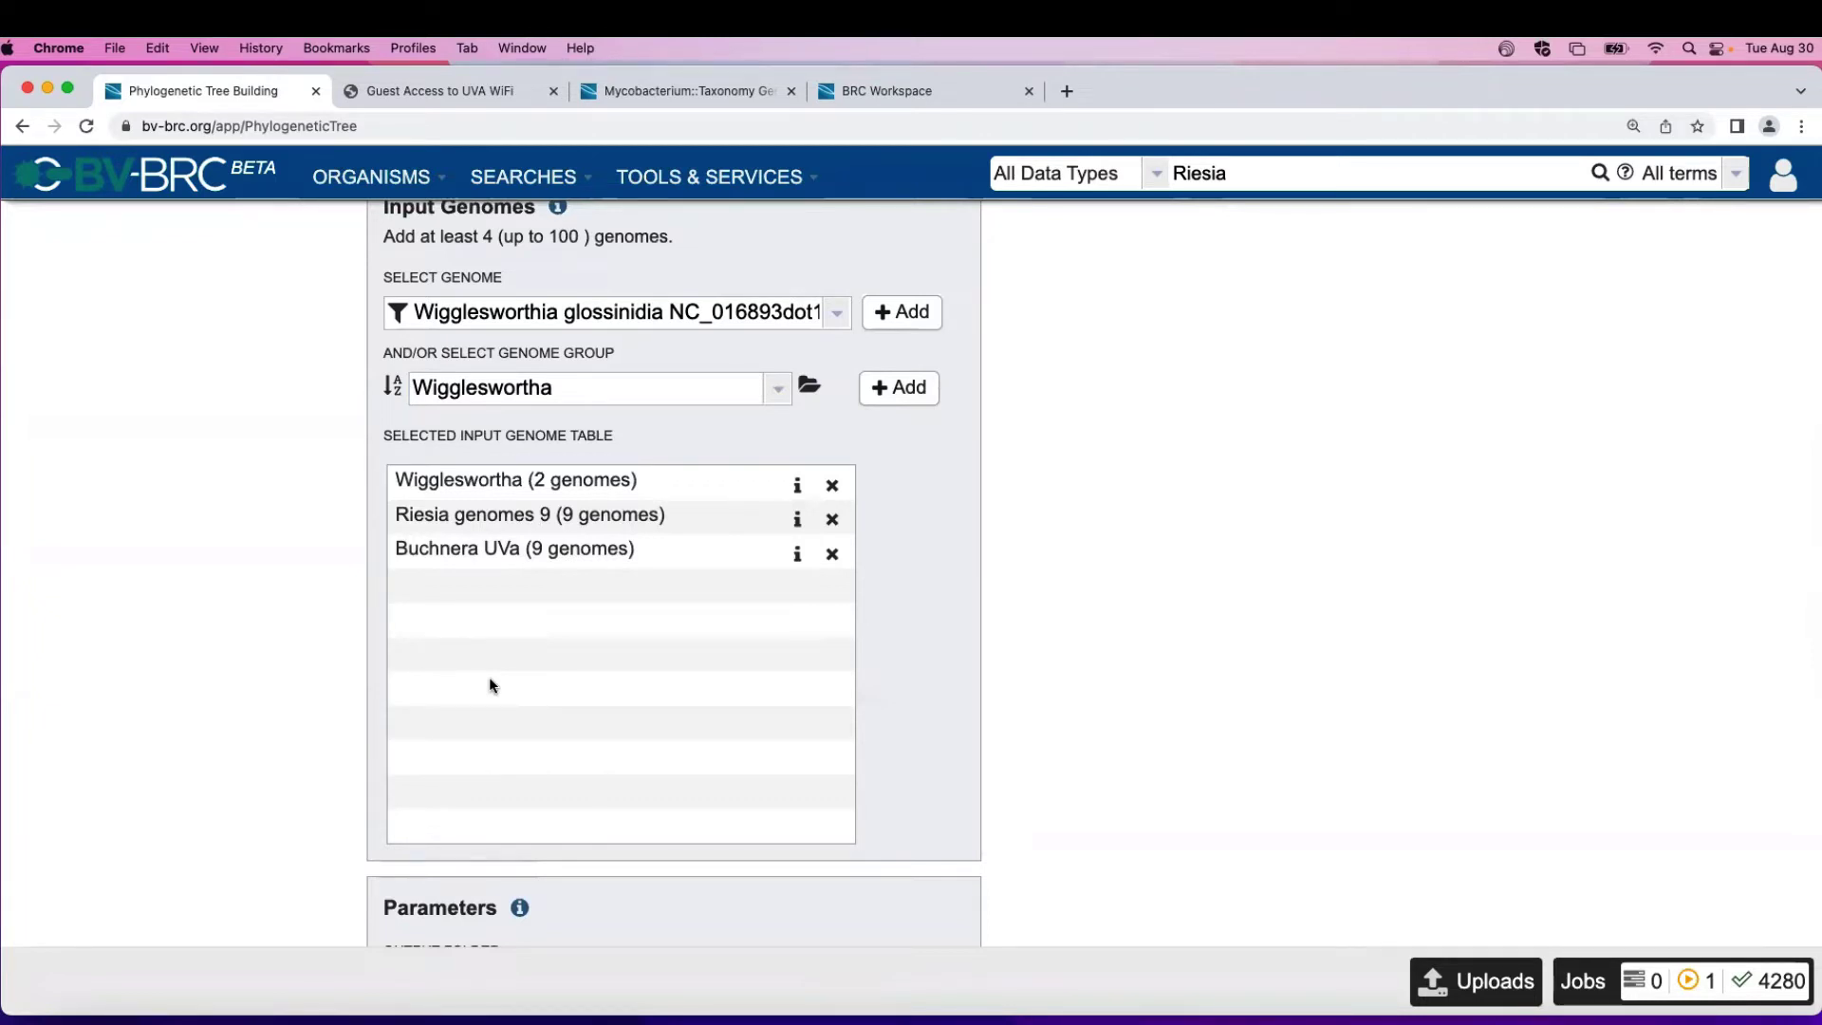
{"action": "scroll", "coordinate": [489, 683], "scroll_direction": "down", "scroll_amount": 1}
{"action": "scroll", "coordinate": [490, 683], "scroll_direction": "up", "scroll_amount": 2}
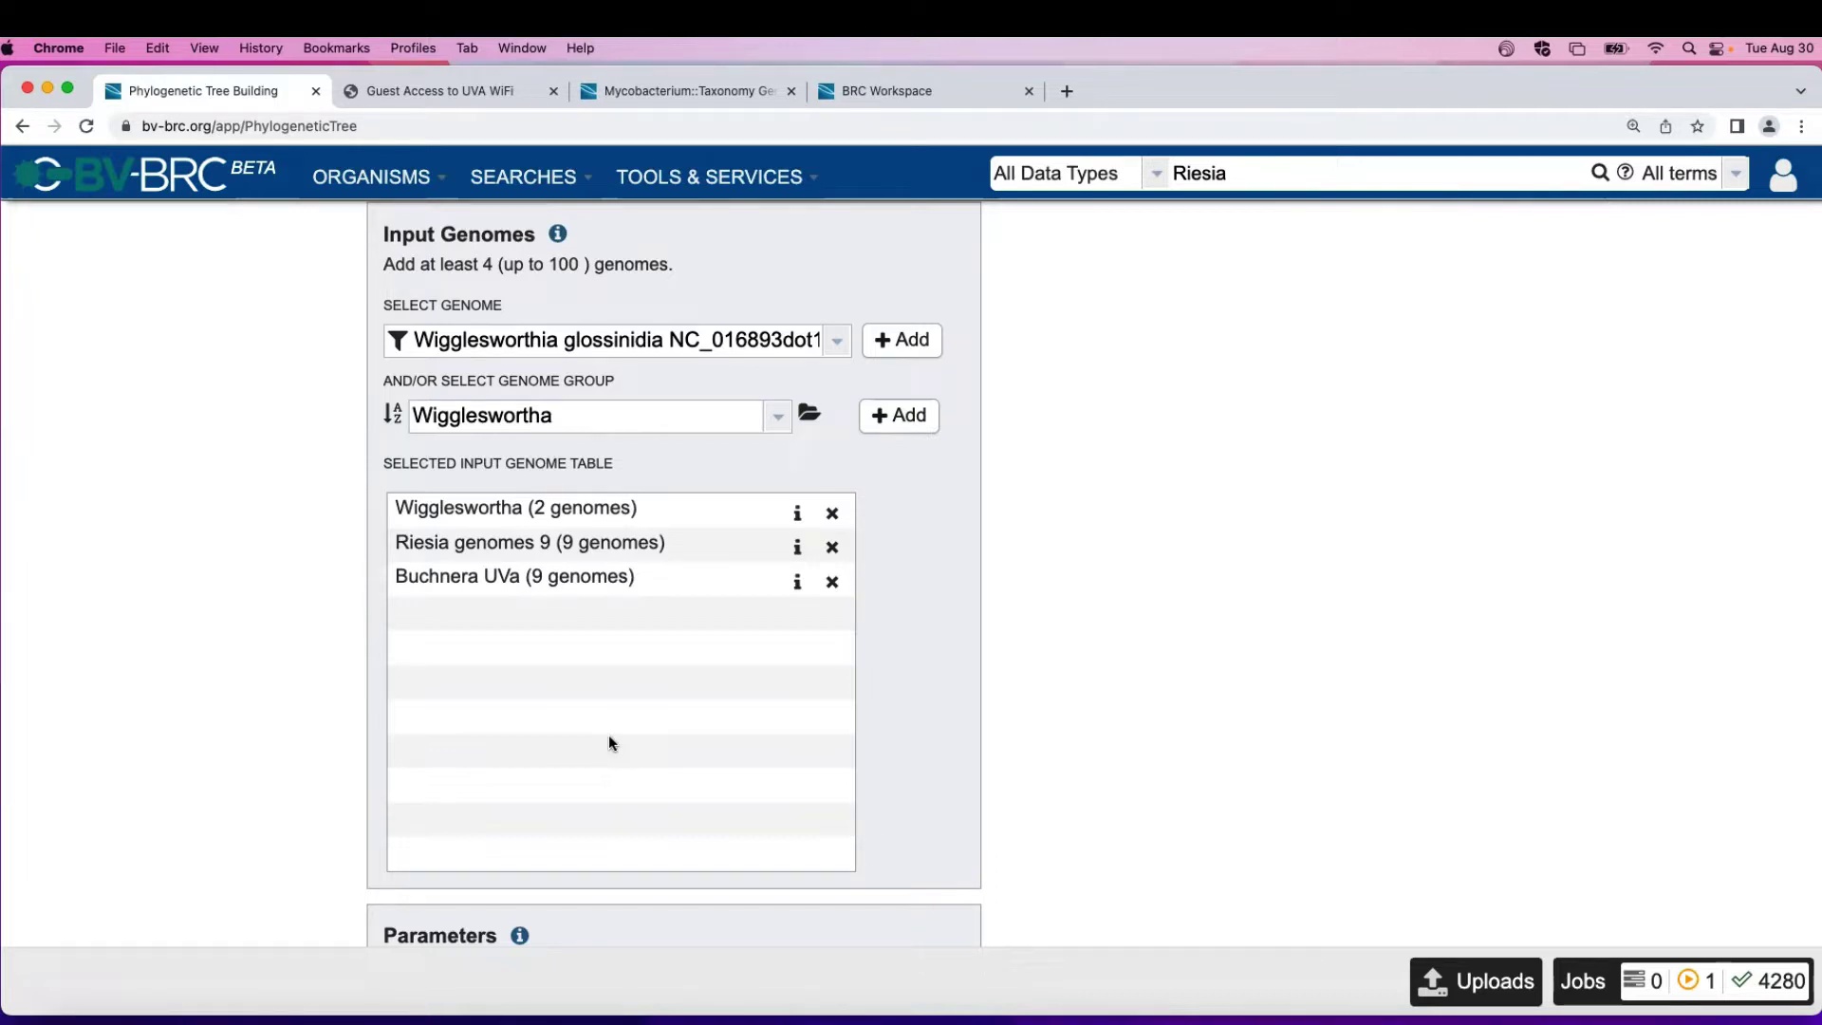
Step: Set the tree job's output folder to Virginia Workshop August
{"action": "scroll", "coordinate": [411, 763], "scroll_direction": "down", "scroll_amount": 3}
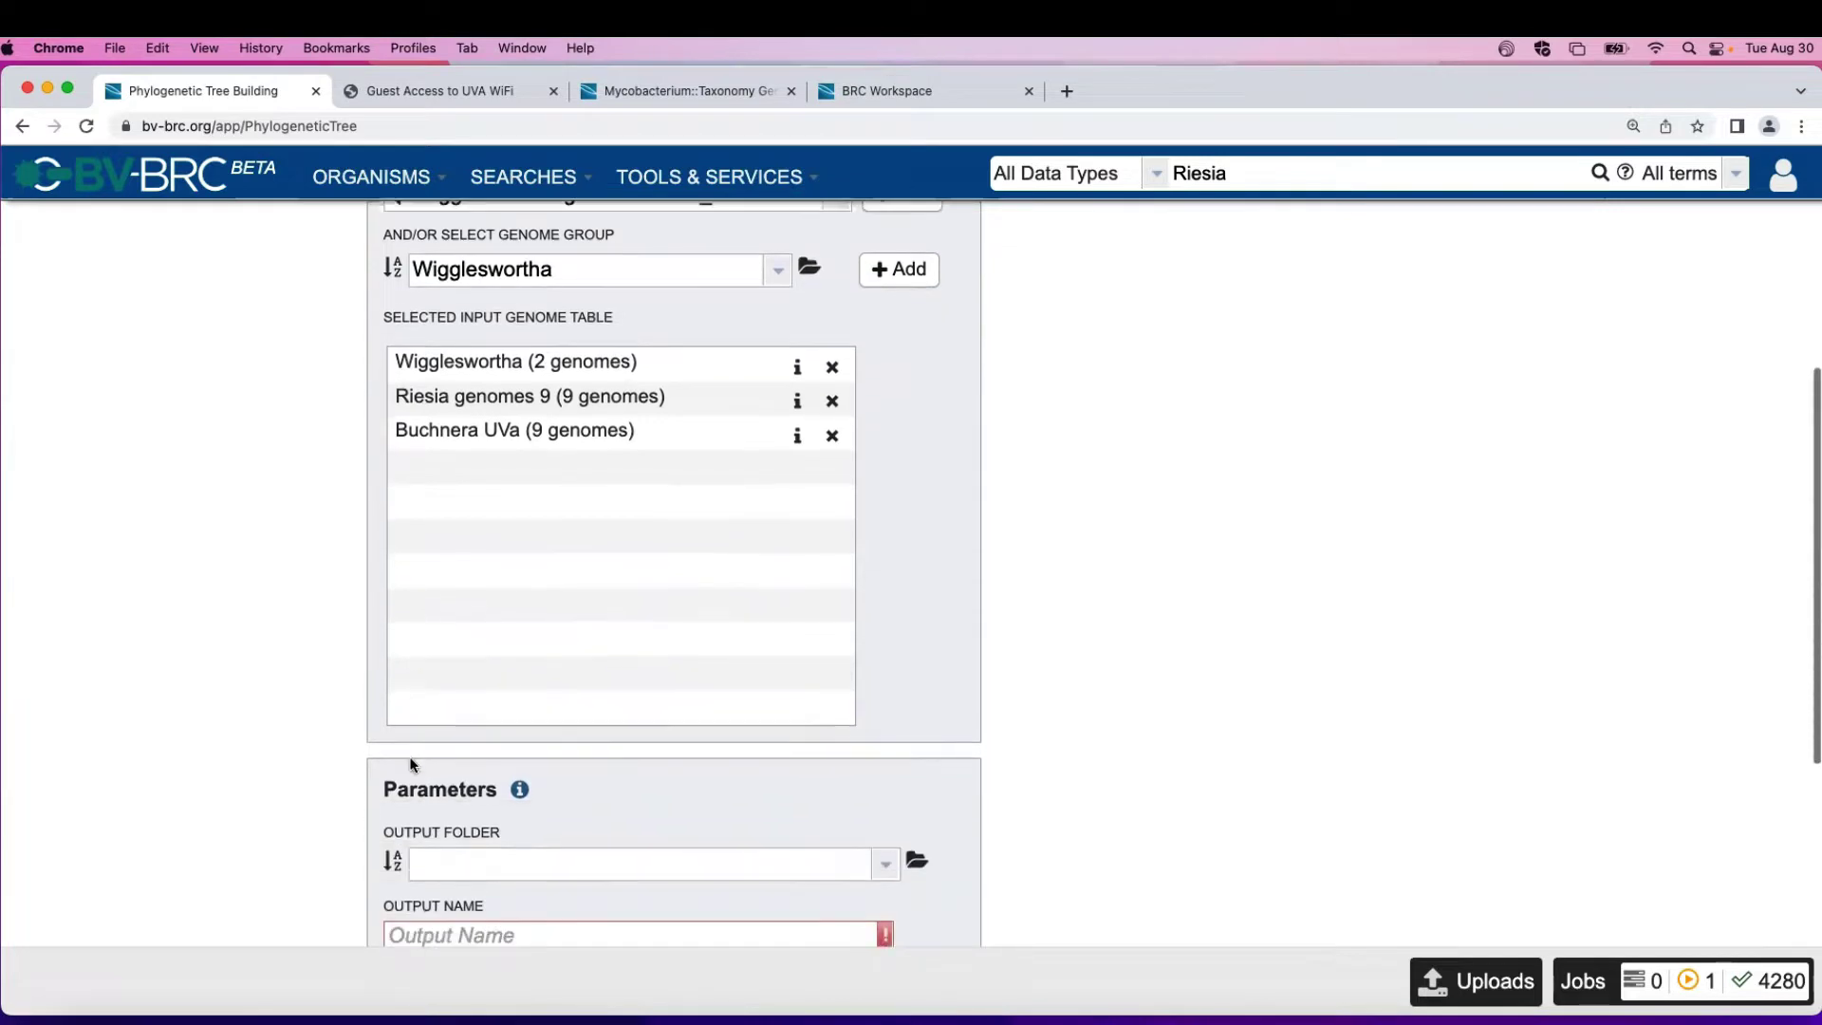
{"action": "scroll", "coordinate": [412, 764], "scroll_direction": "down", "scroll_amount": 6}
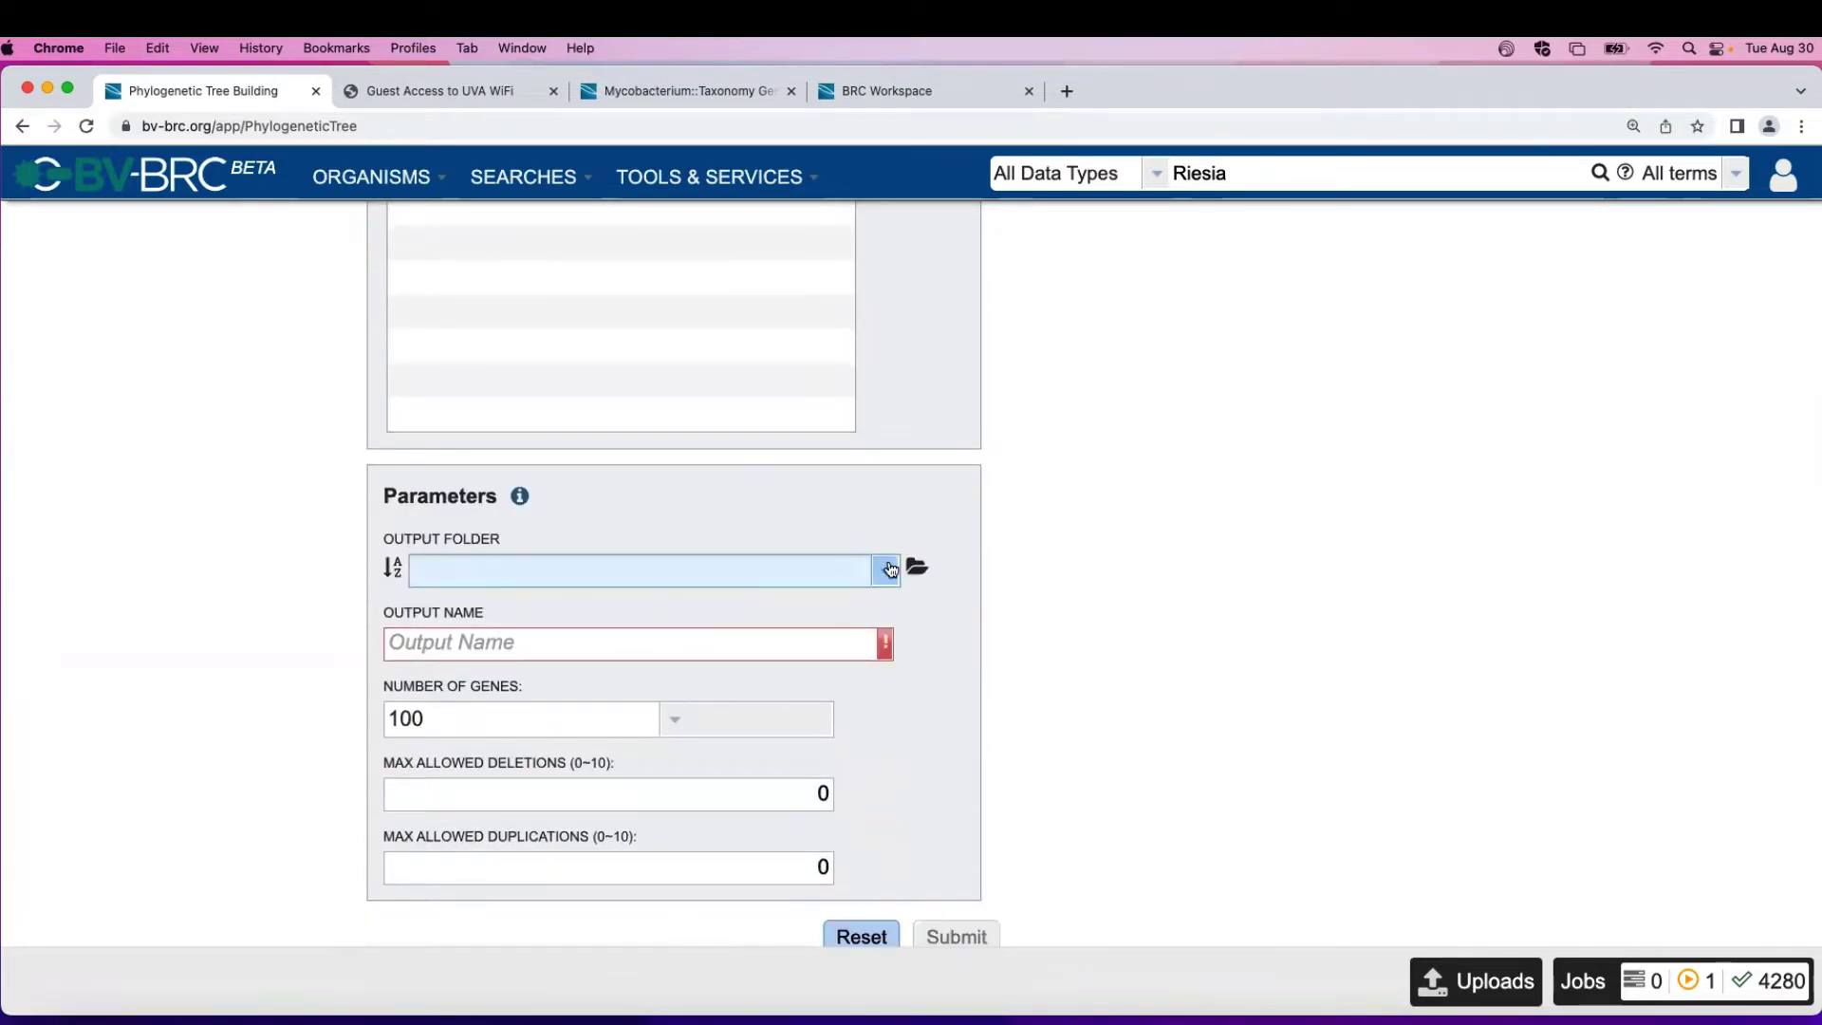
{"action": "left_click", "coordinate": [889, 569]}
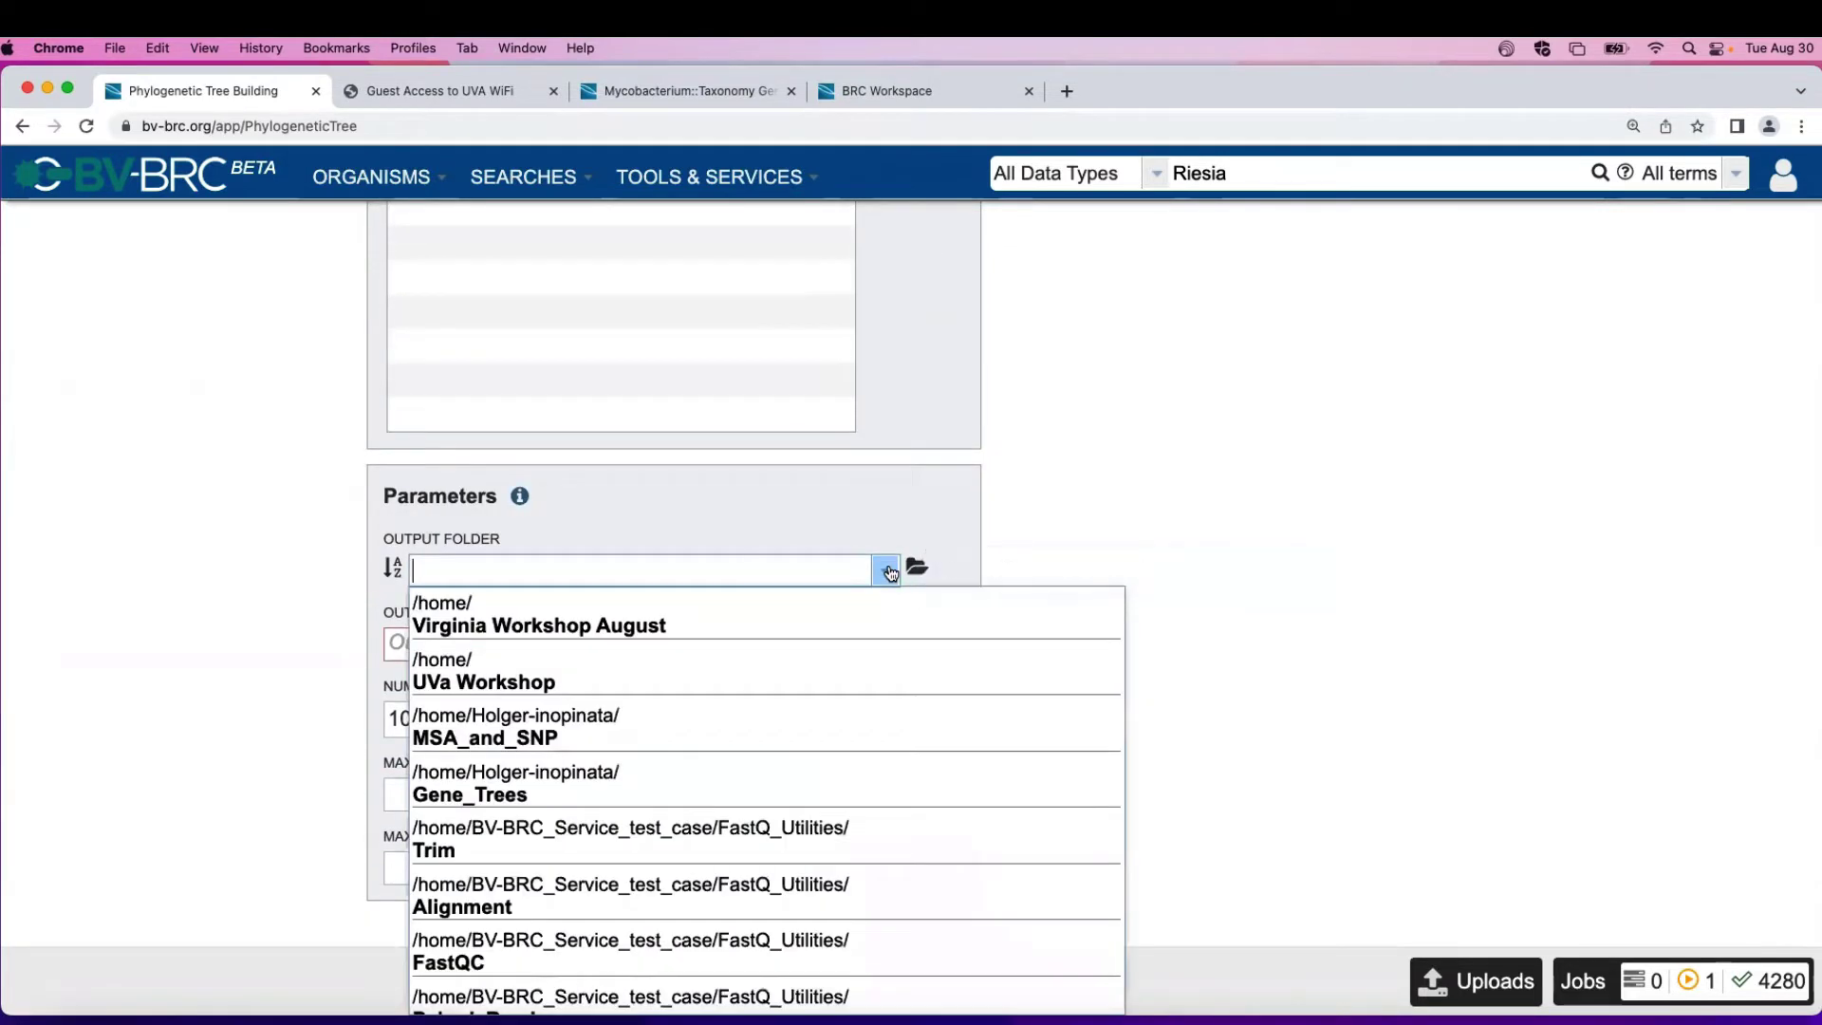
{"action": "left_click", "coordinate": [662, 625]}
Step: Name the output "Endosymbiont workshop 100" and submit the phylogenetic tree job
{"action": "left_click", "coordinate": [476, 645]}
{"action": "type", "text": "E"}
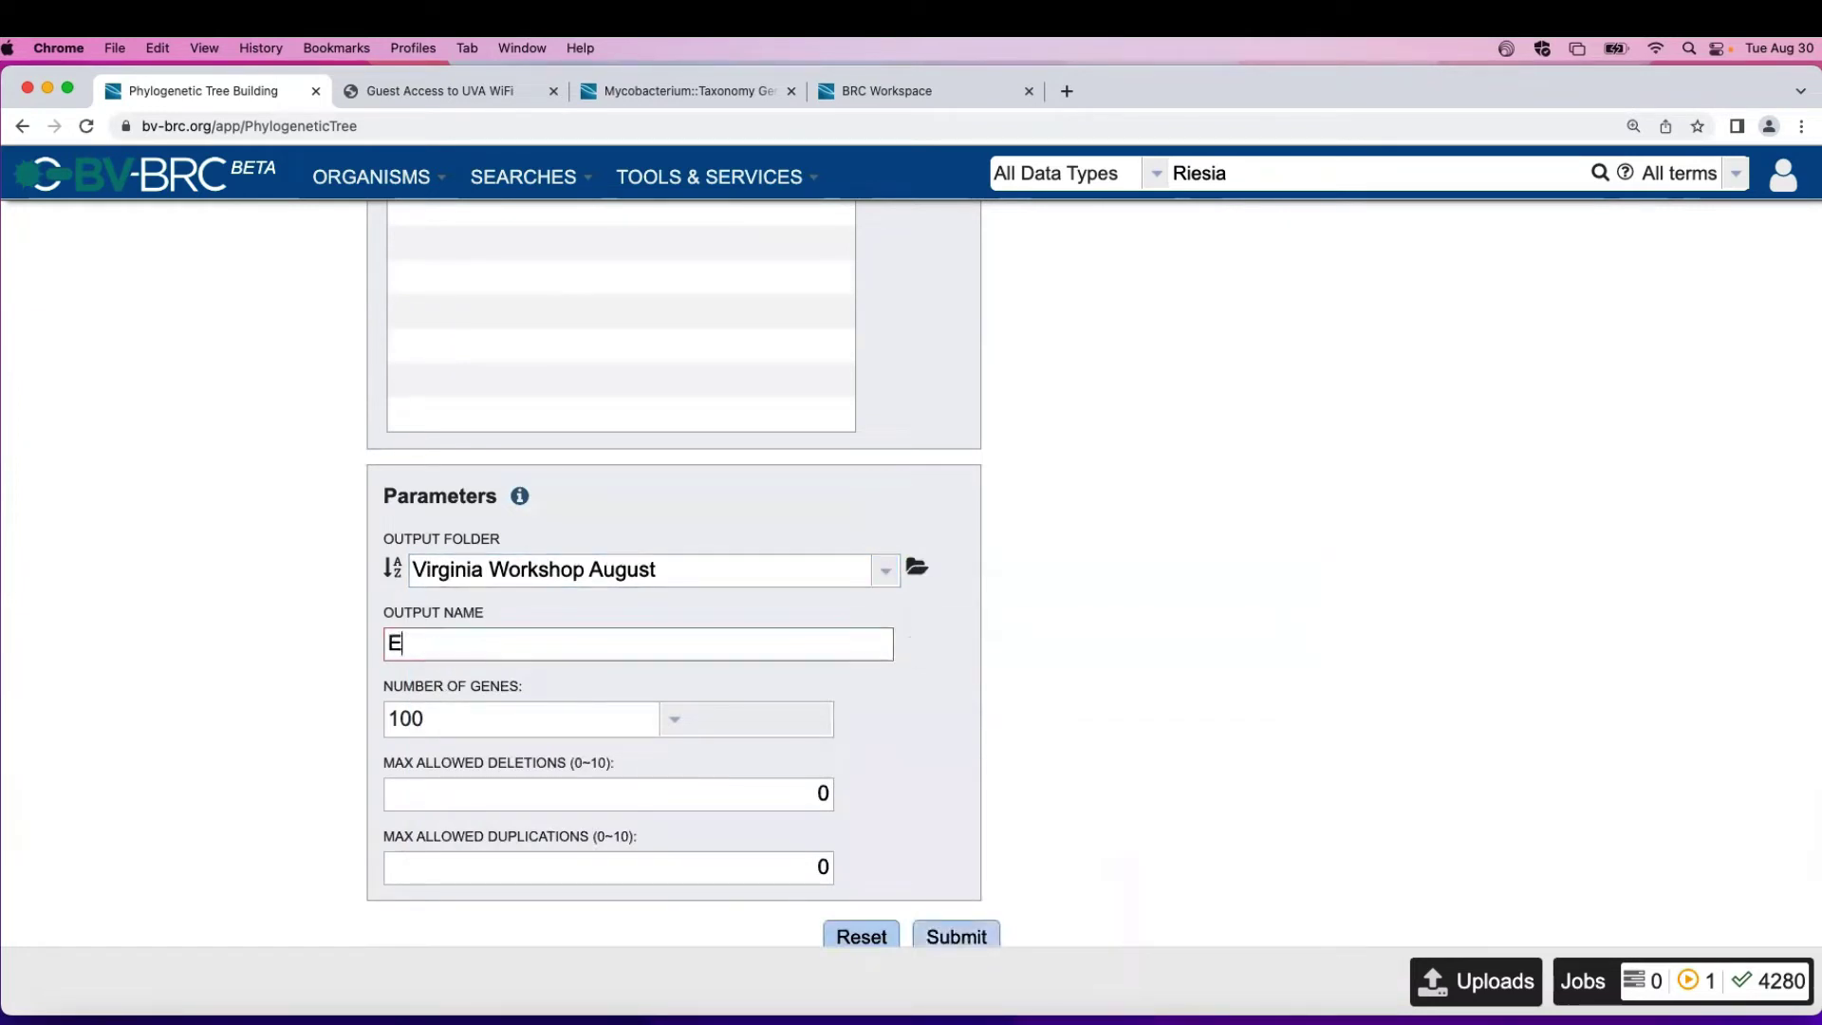
{"action": "type", "text": "ndosymbiont"}
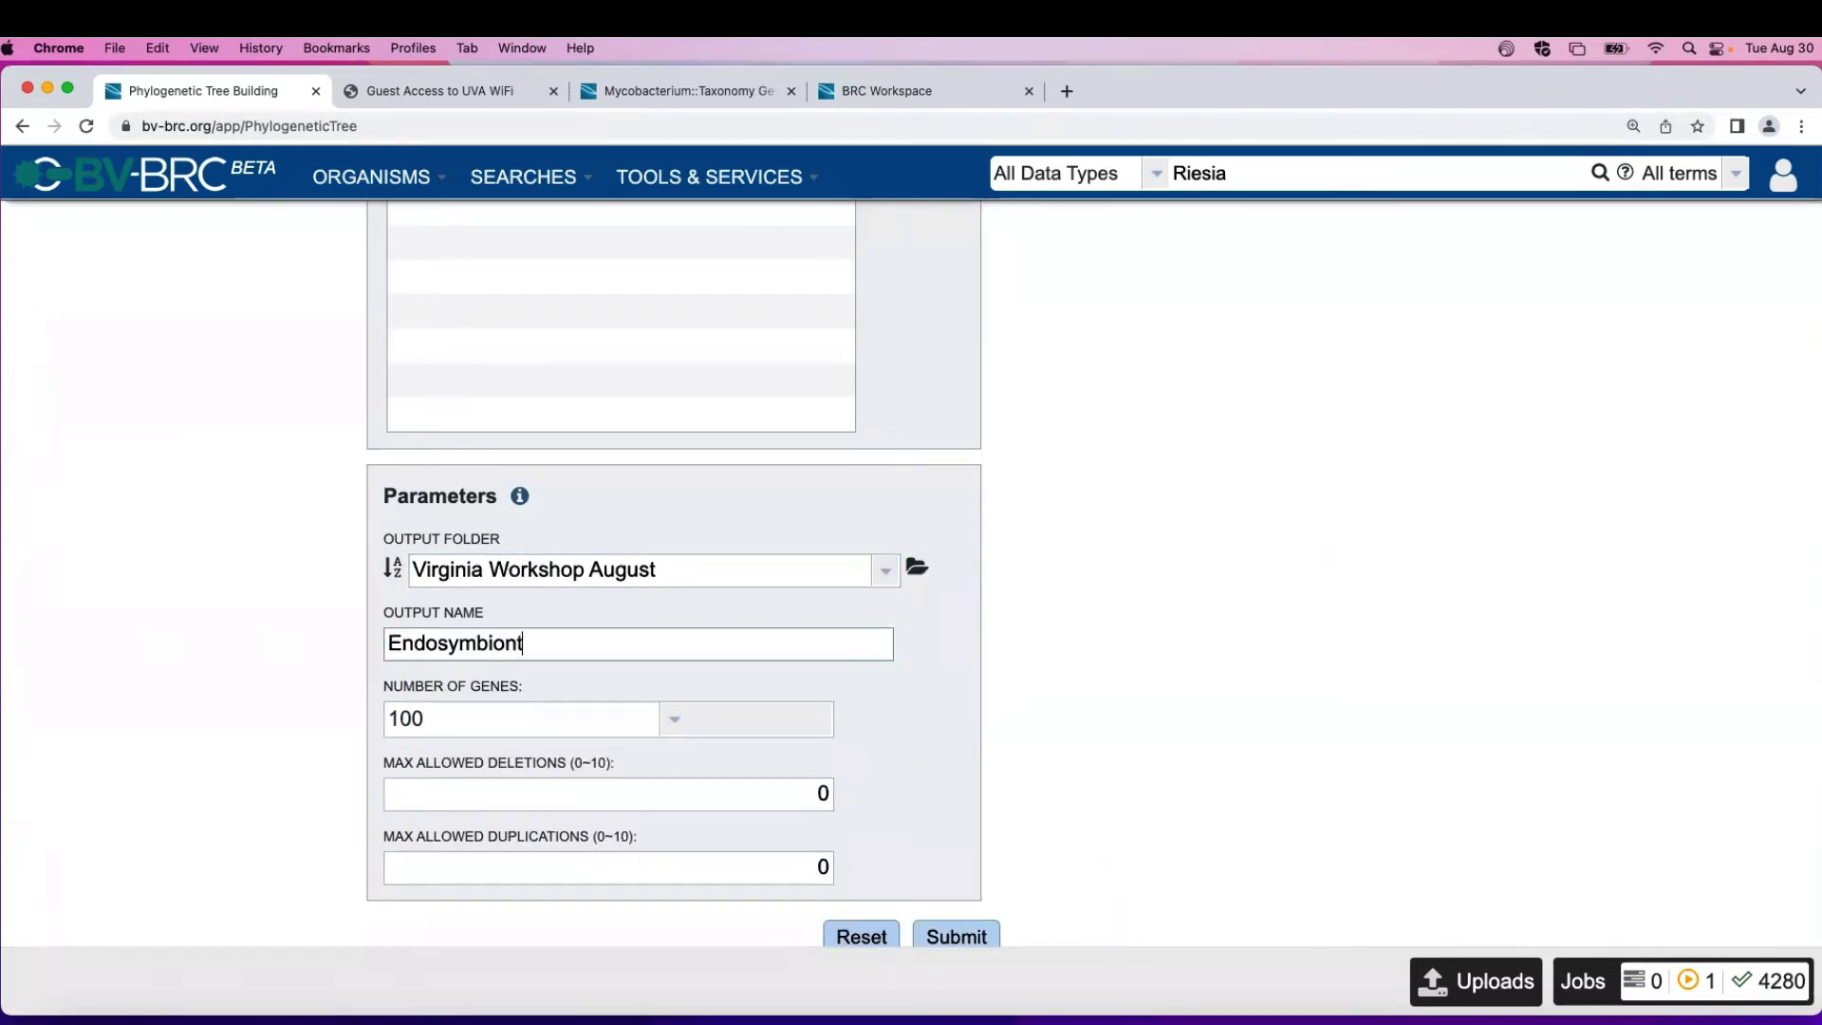
{"action": "type", "text": " workshop"}
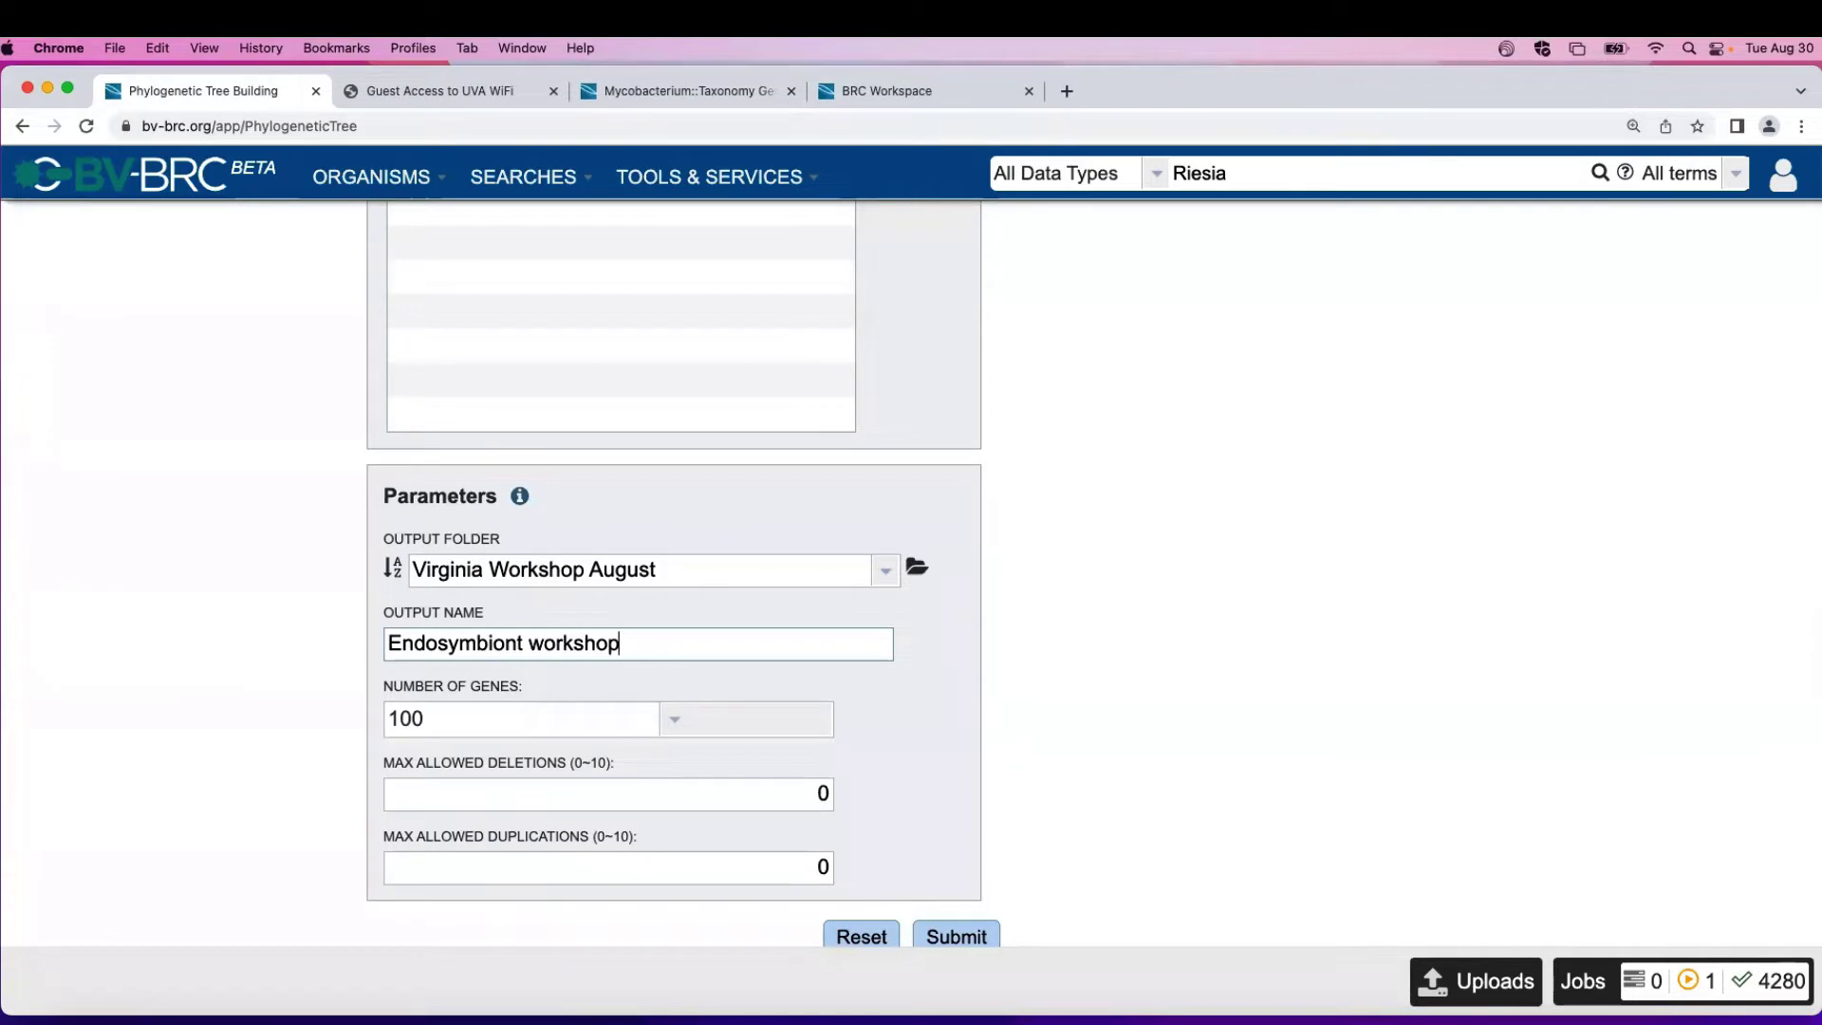
{"action": "type", "text": " 100"}
{"action": "scroll", "coordinate": [691, 731], "scroll_direction": "down", "scroll_amount": 1}
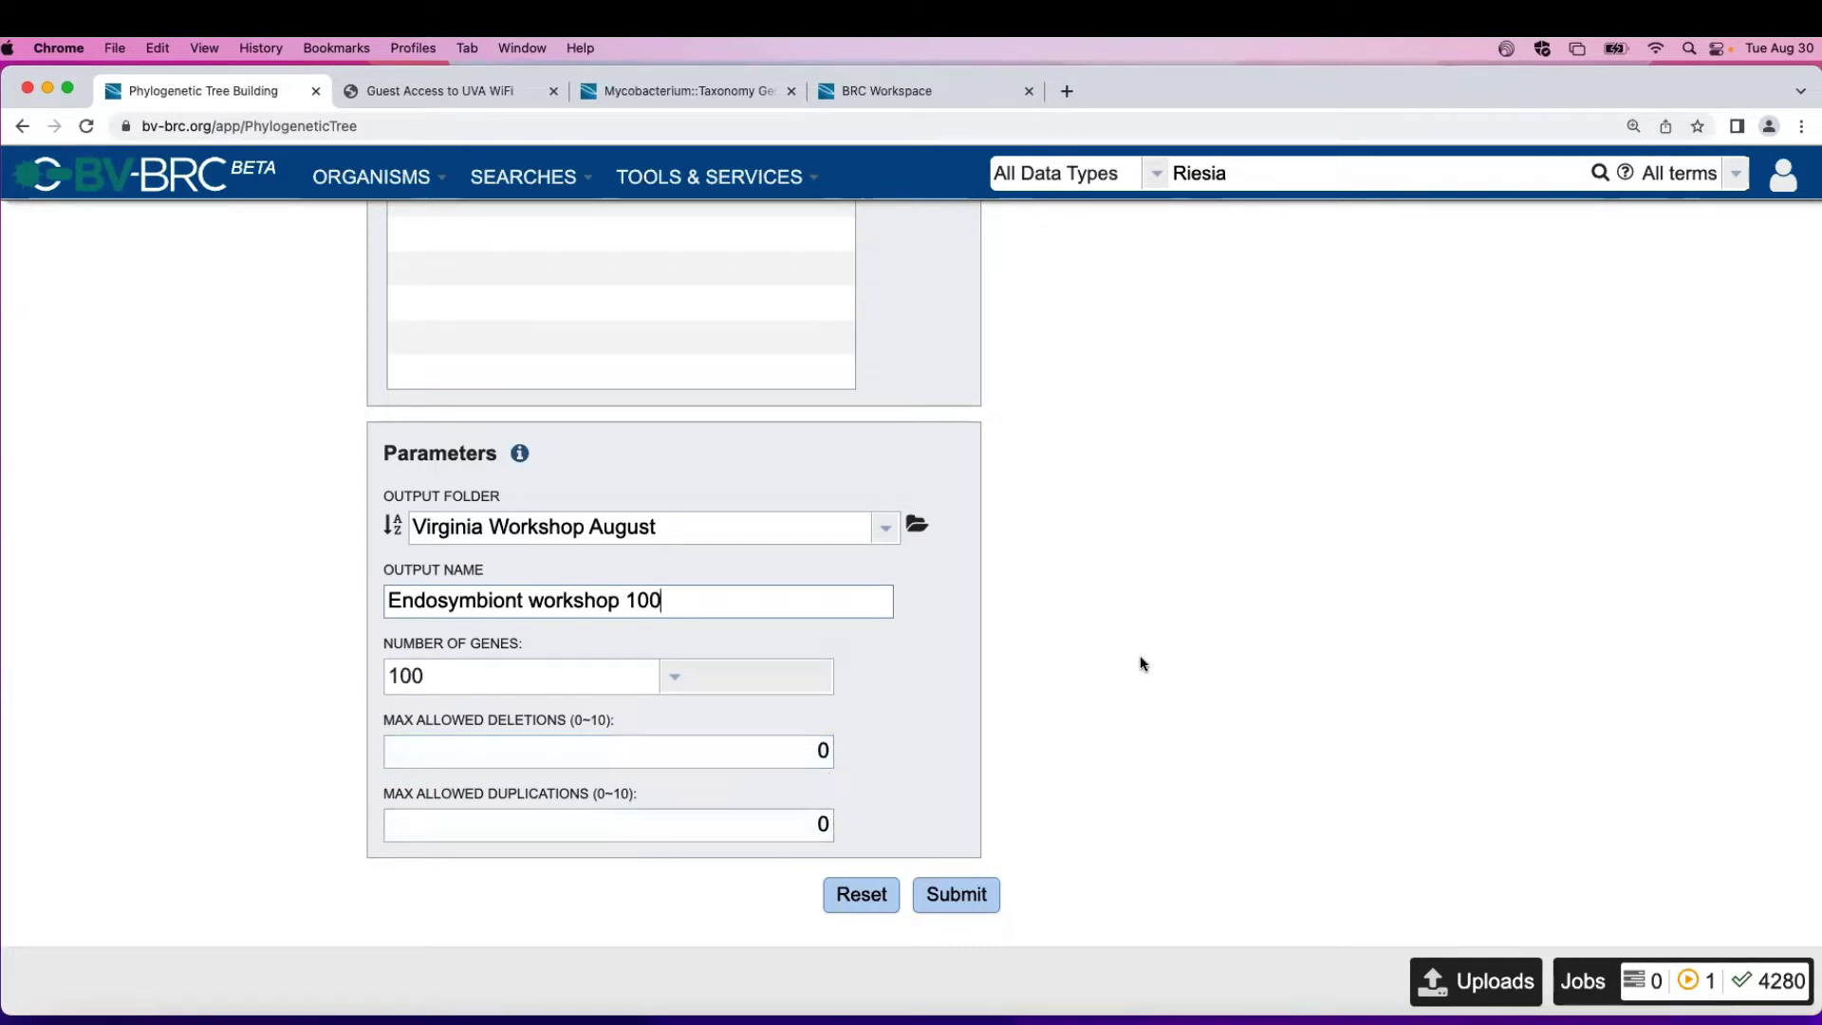
{"action": "left_click", "coordinate": [956, 897]}
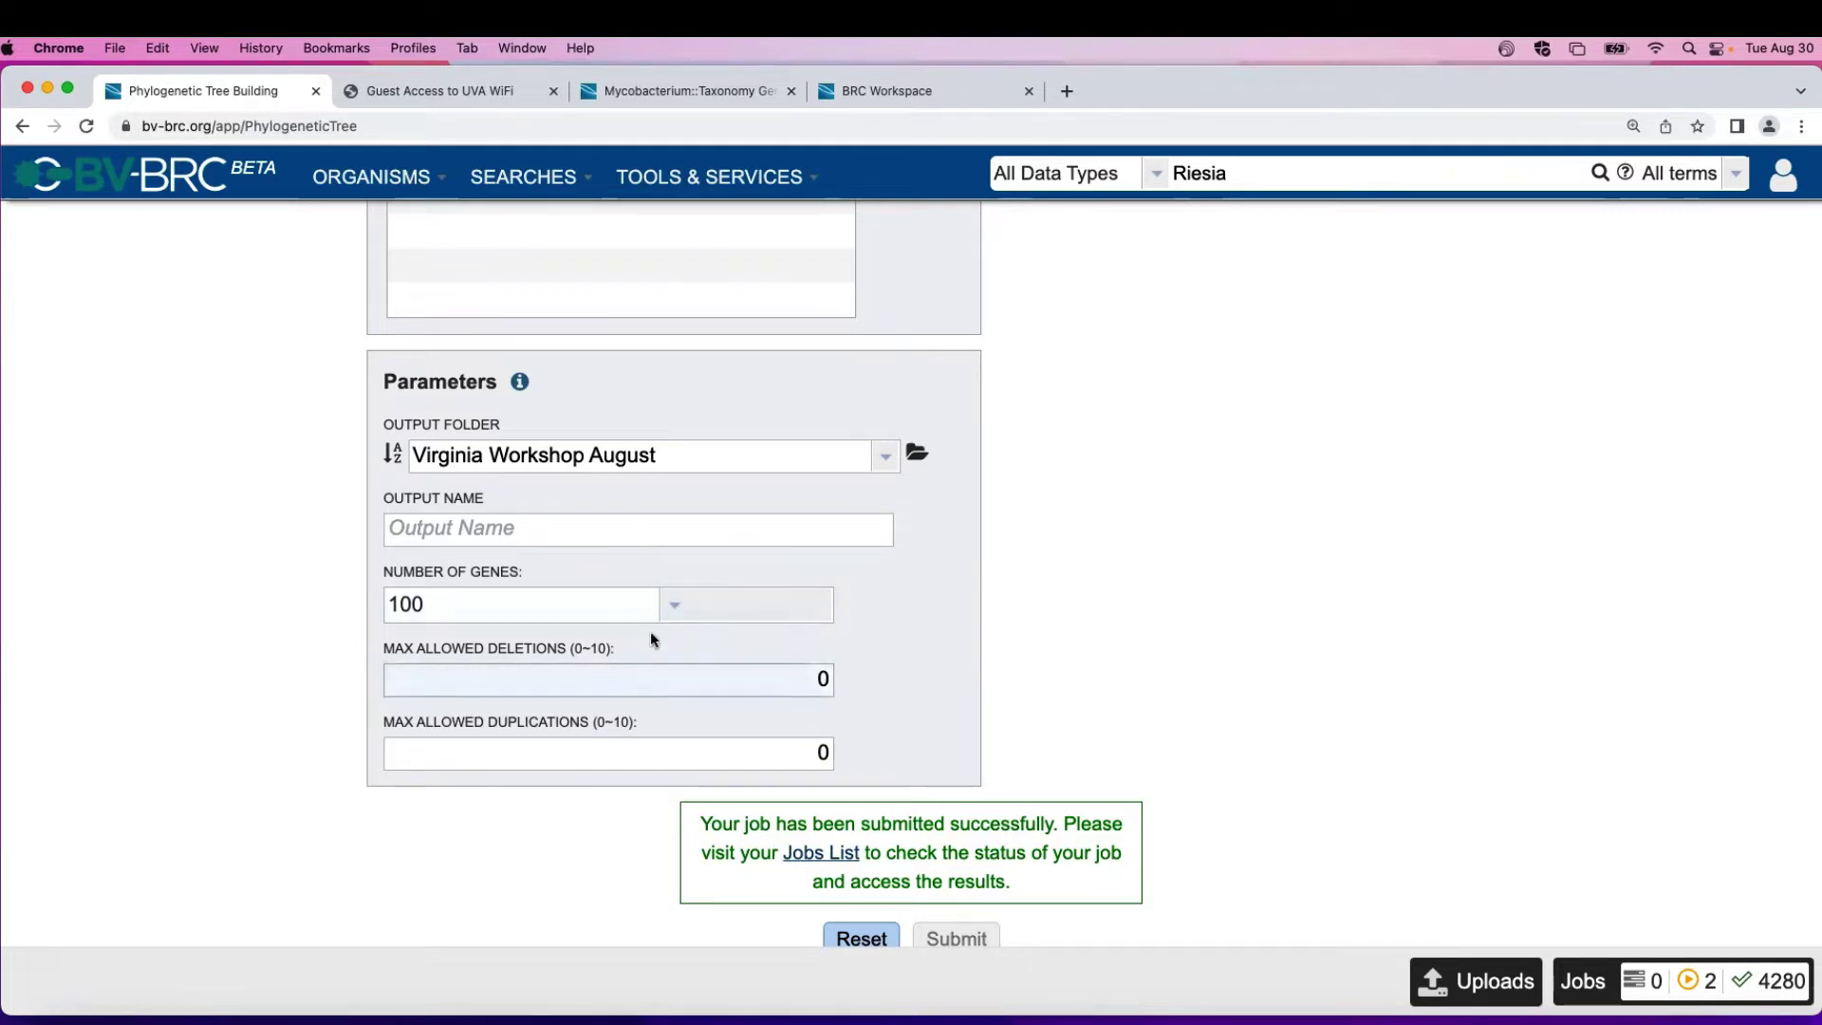
Step: Look over the available choices for the number of genes and close the list without picking one
{"action": "left_click", "coordinate": [685, 612]}
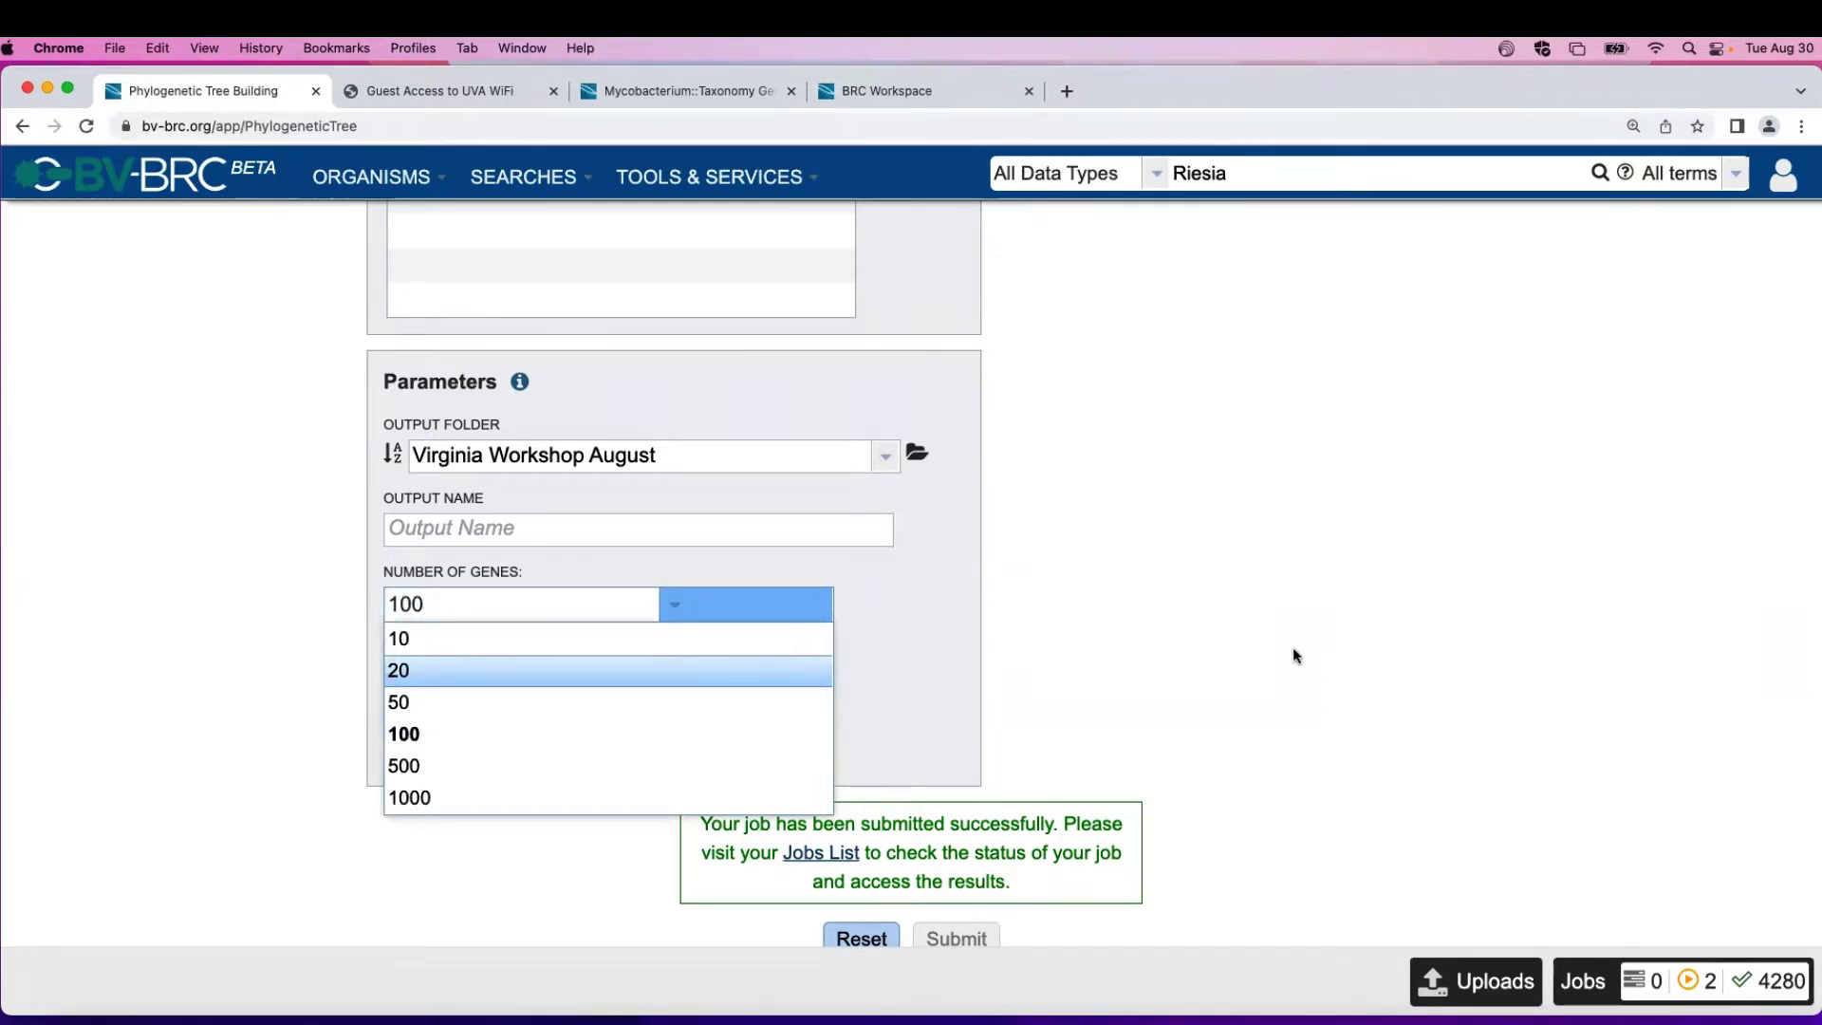
{"action": "left_click", "coordinate": [930, 721]}
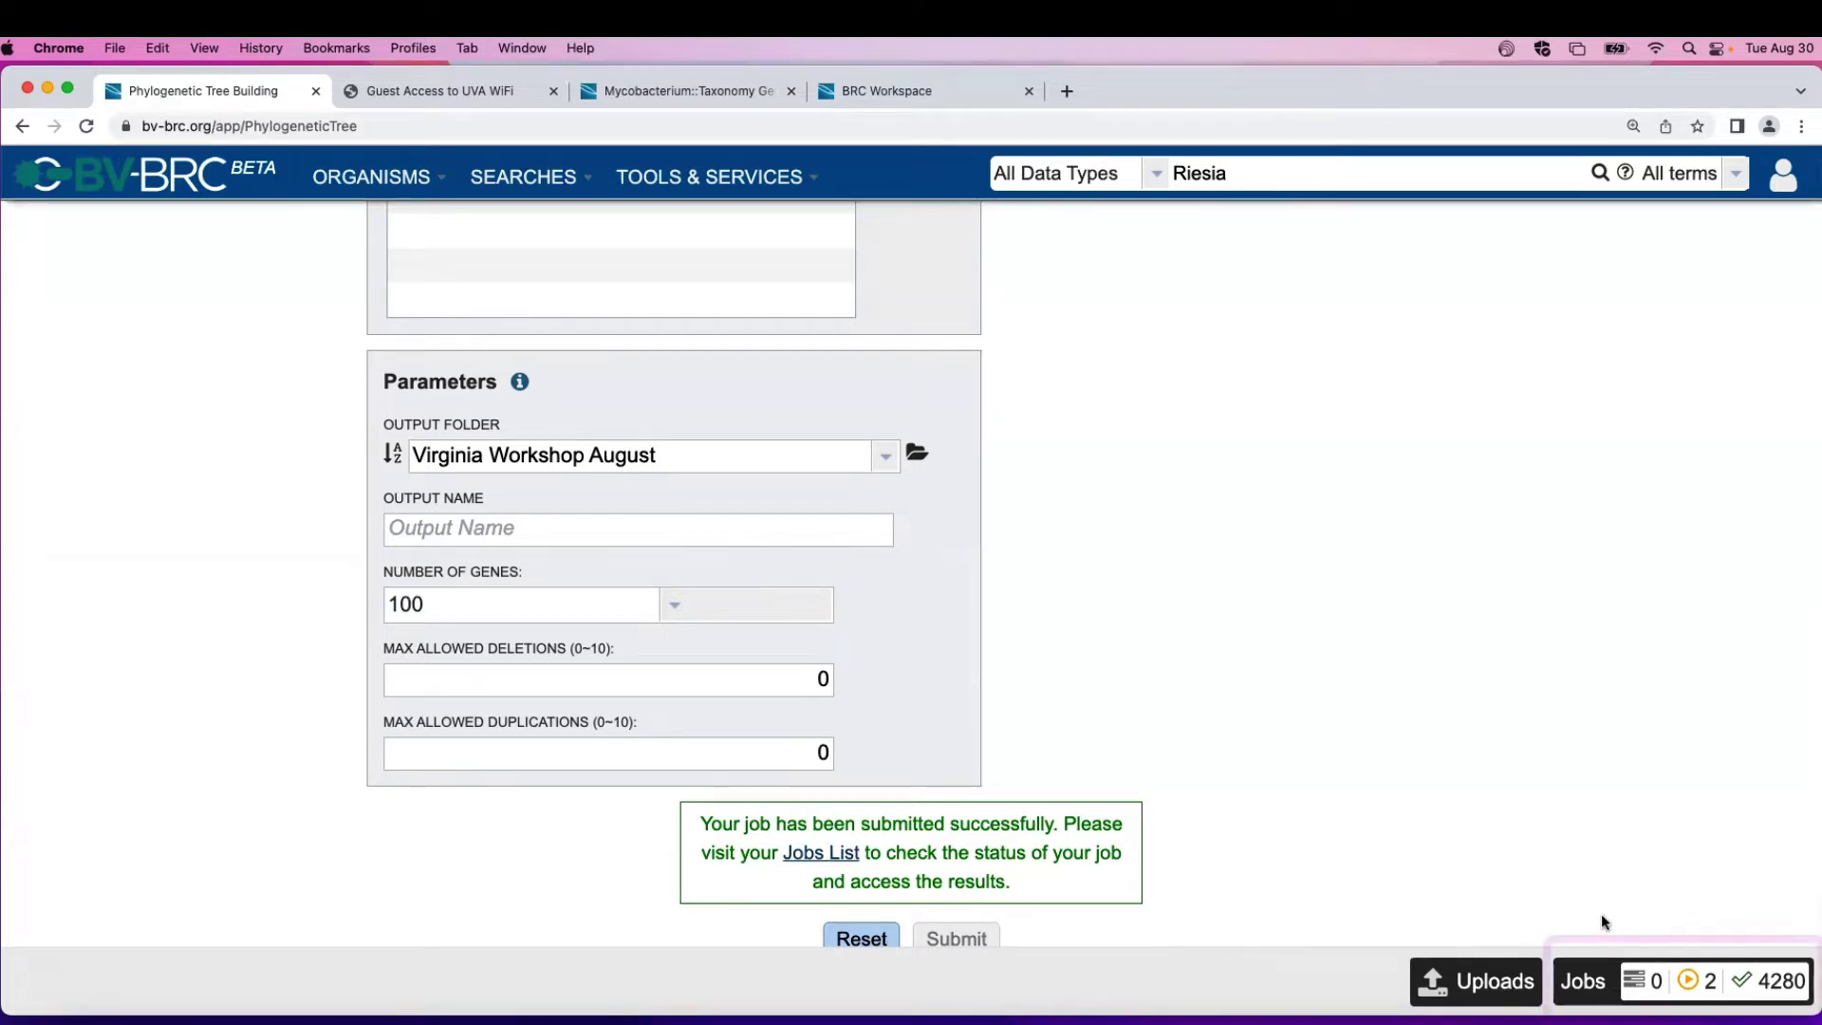
Step: Open the jobs list, inspect the newest failed job among the failed ones, and return to showing all statuses
{"action": "left_click", "coordinate": [1580, 980]}
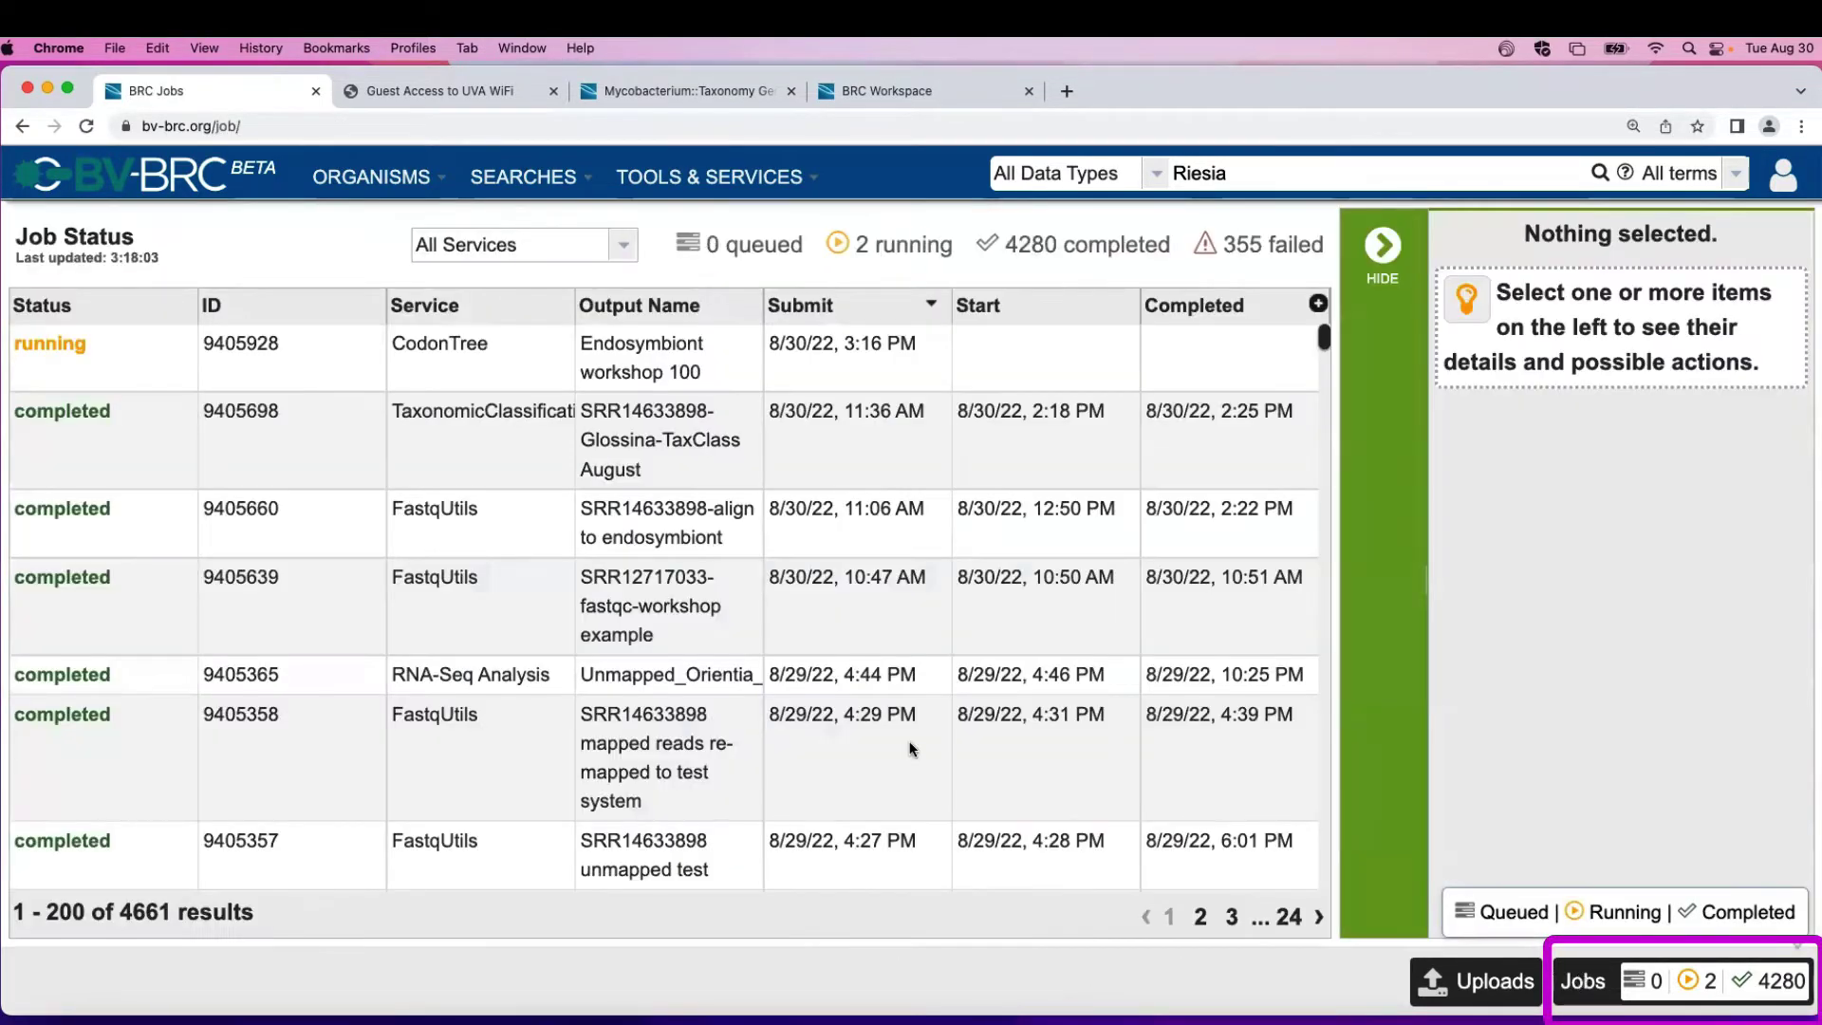
{"action": "left_click", "coordinate": [1269, 245]}
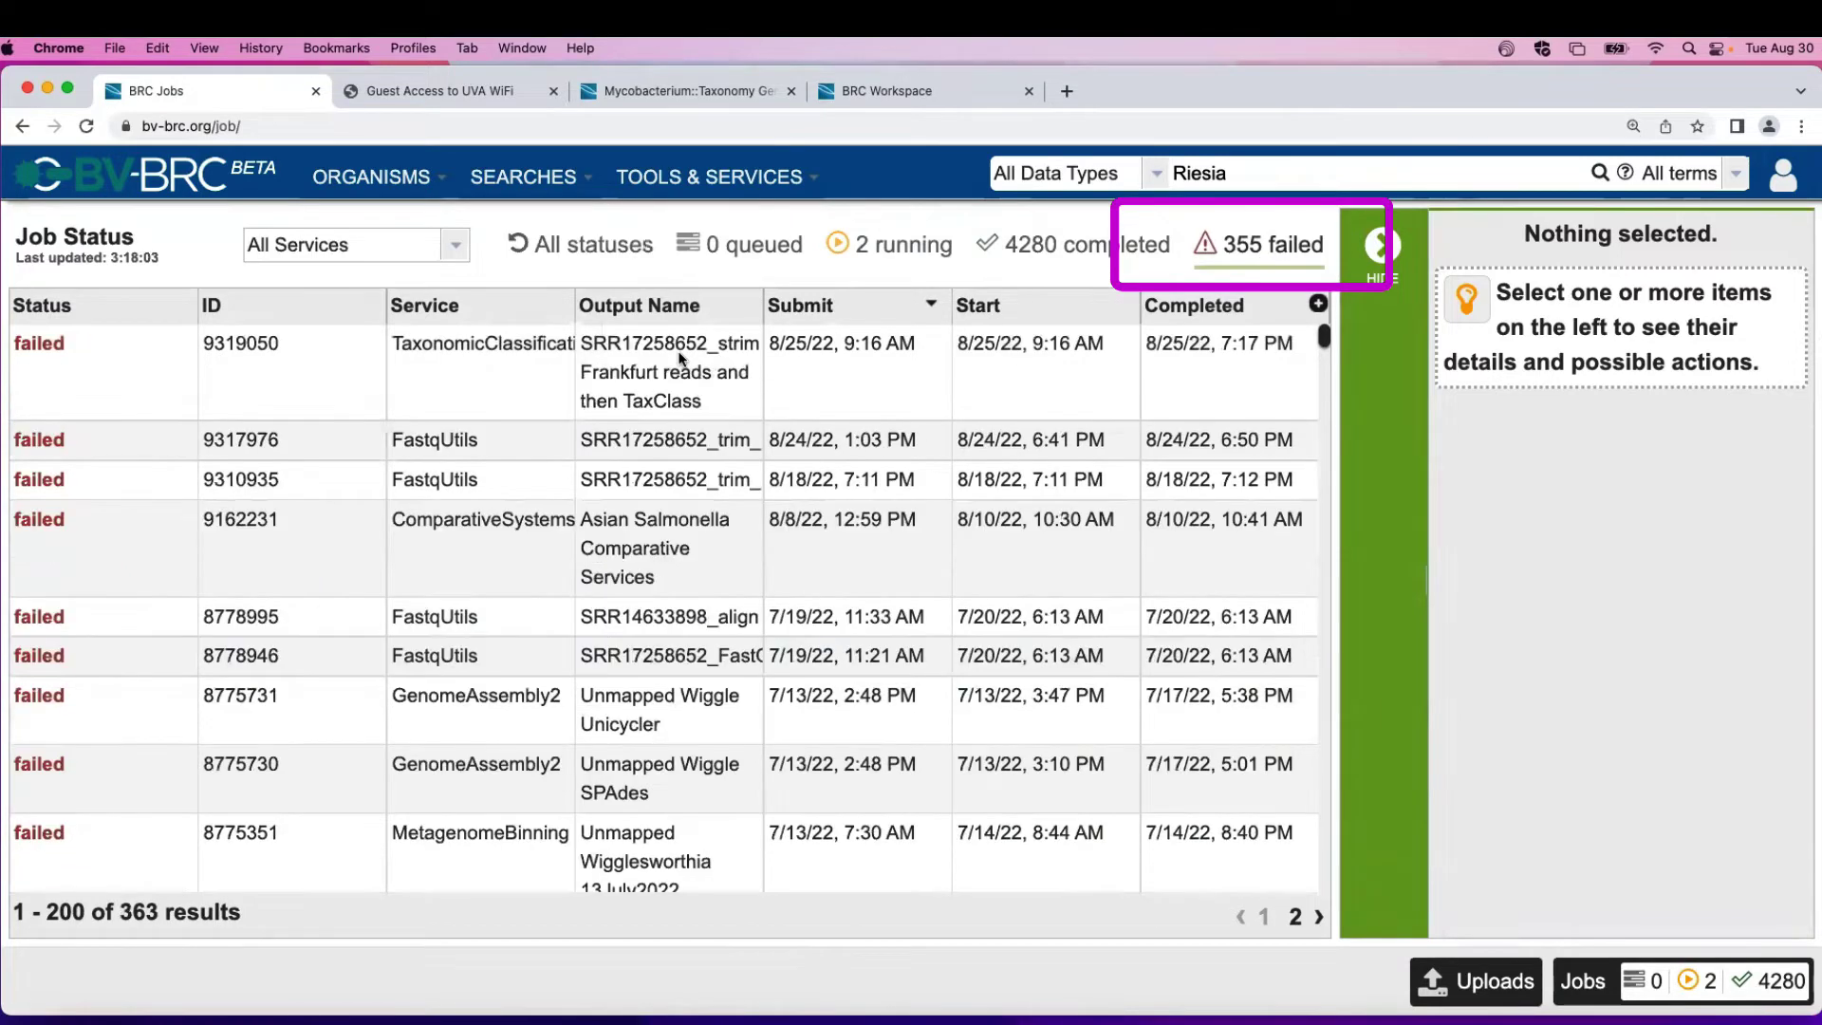
{"action": "left_click", "coordinate": [657, 392]}
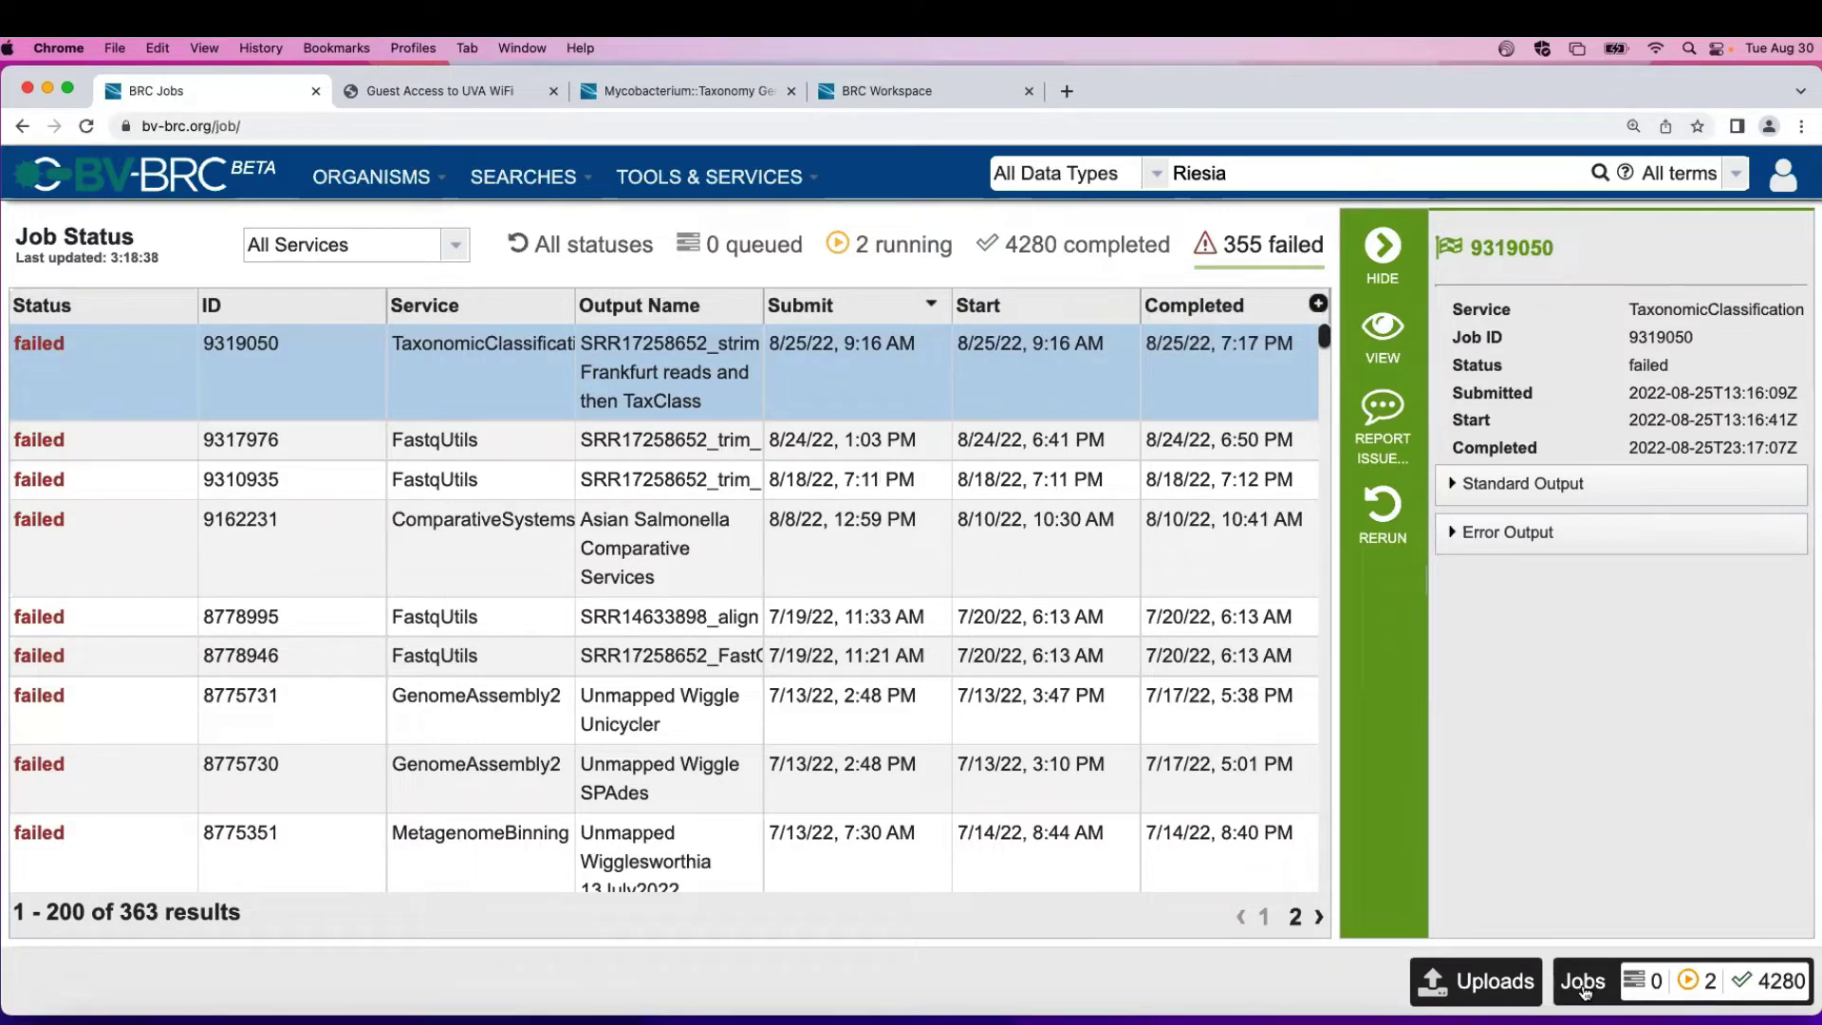
{"action": "left_click", "coordinate": [609, 251]}
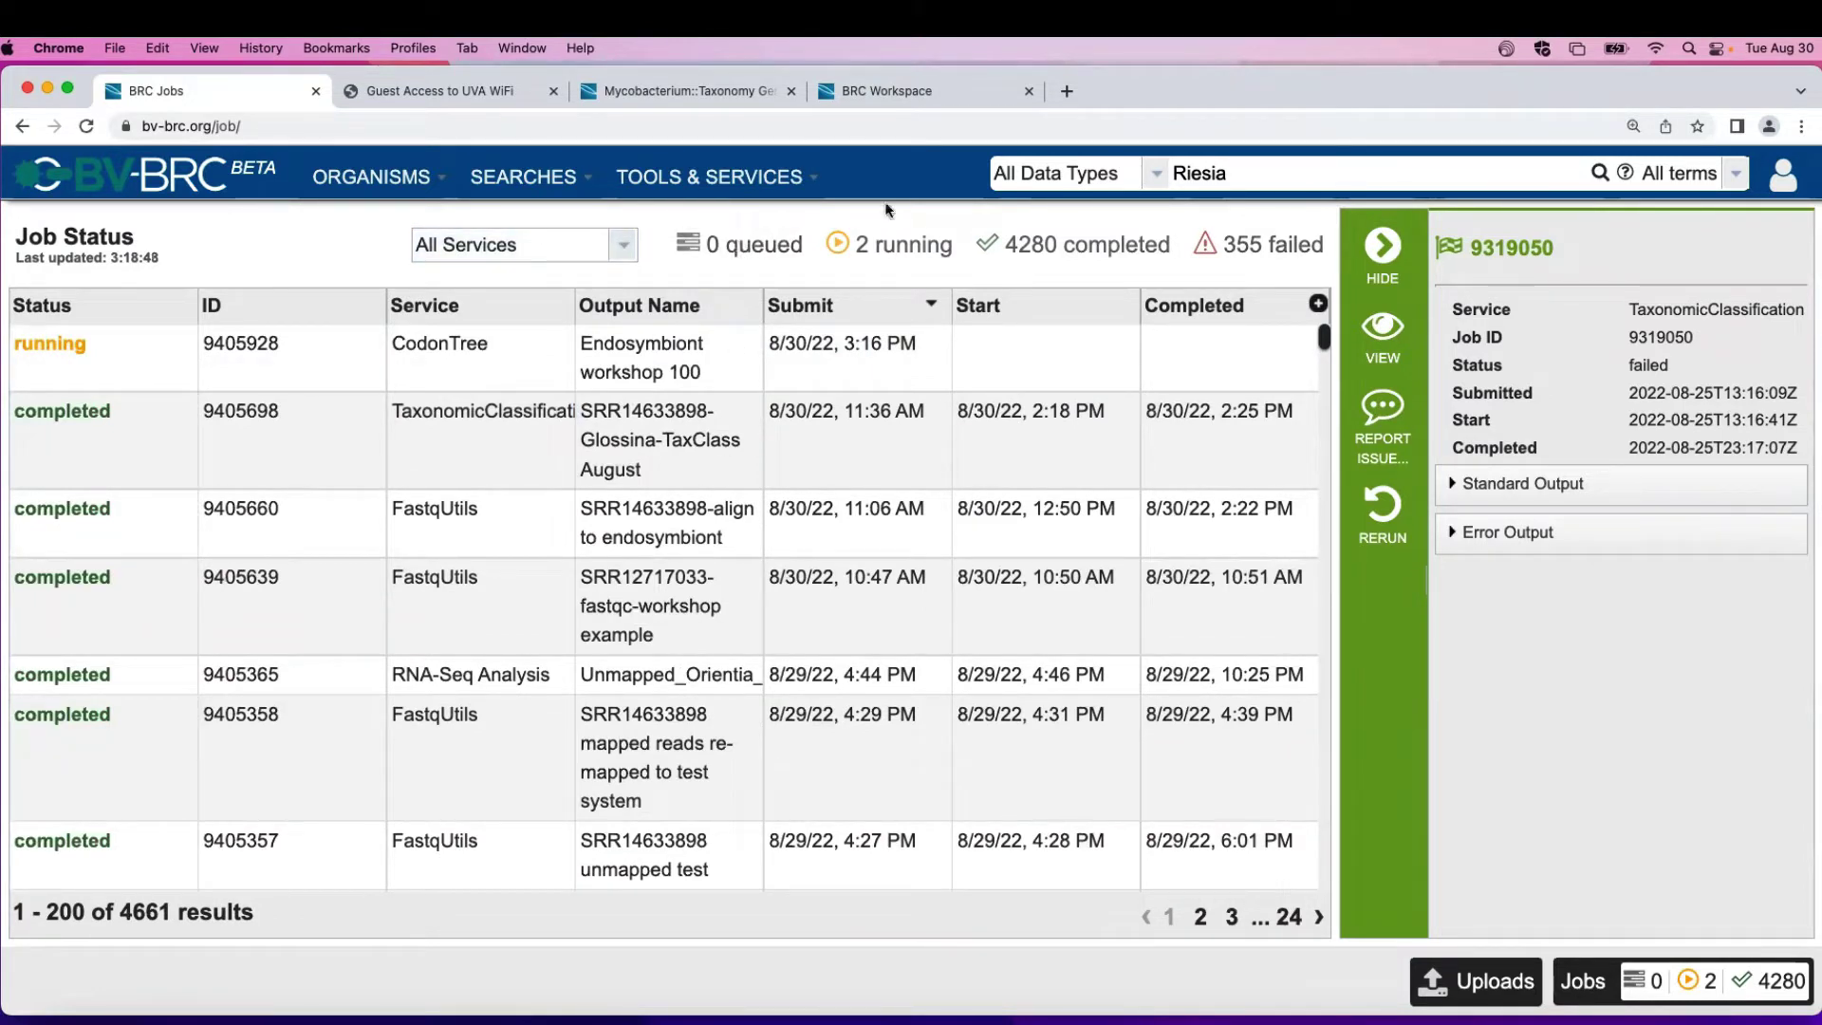
Step: Reduce the page zoom and open the Phylogenetic Tree folder in the public BV-BRC Workshop workspace
{"action": "key", "text": "super+minus"}
{"action": "left_click", "coordinate": [786, 172]}
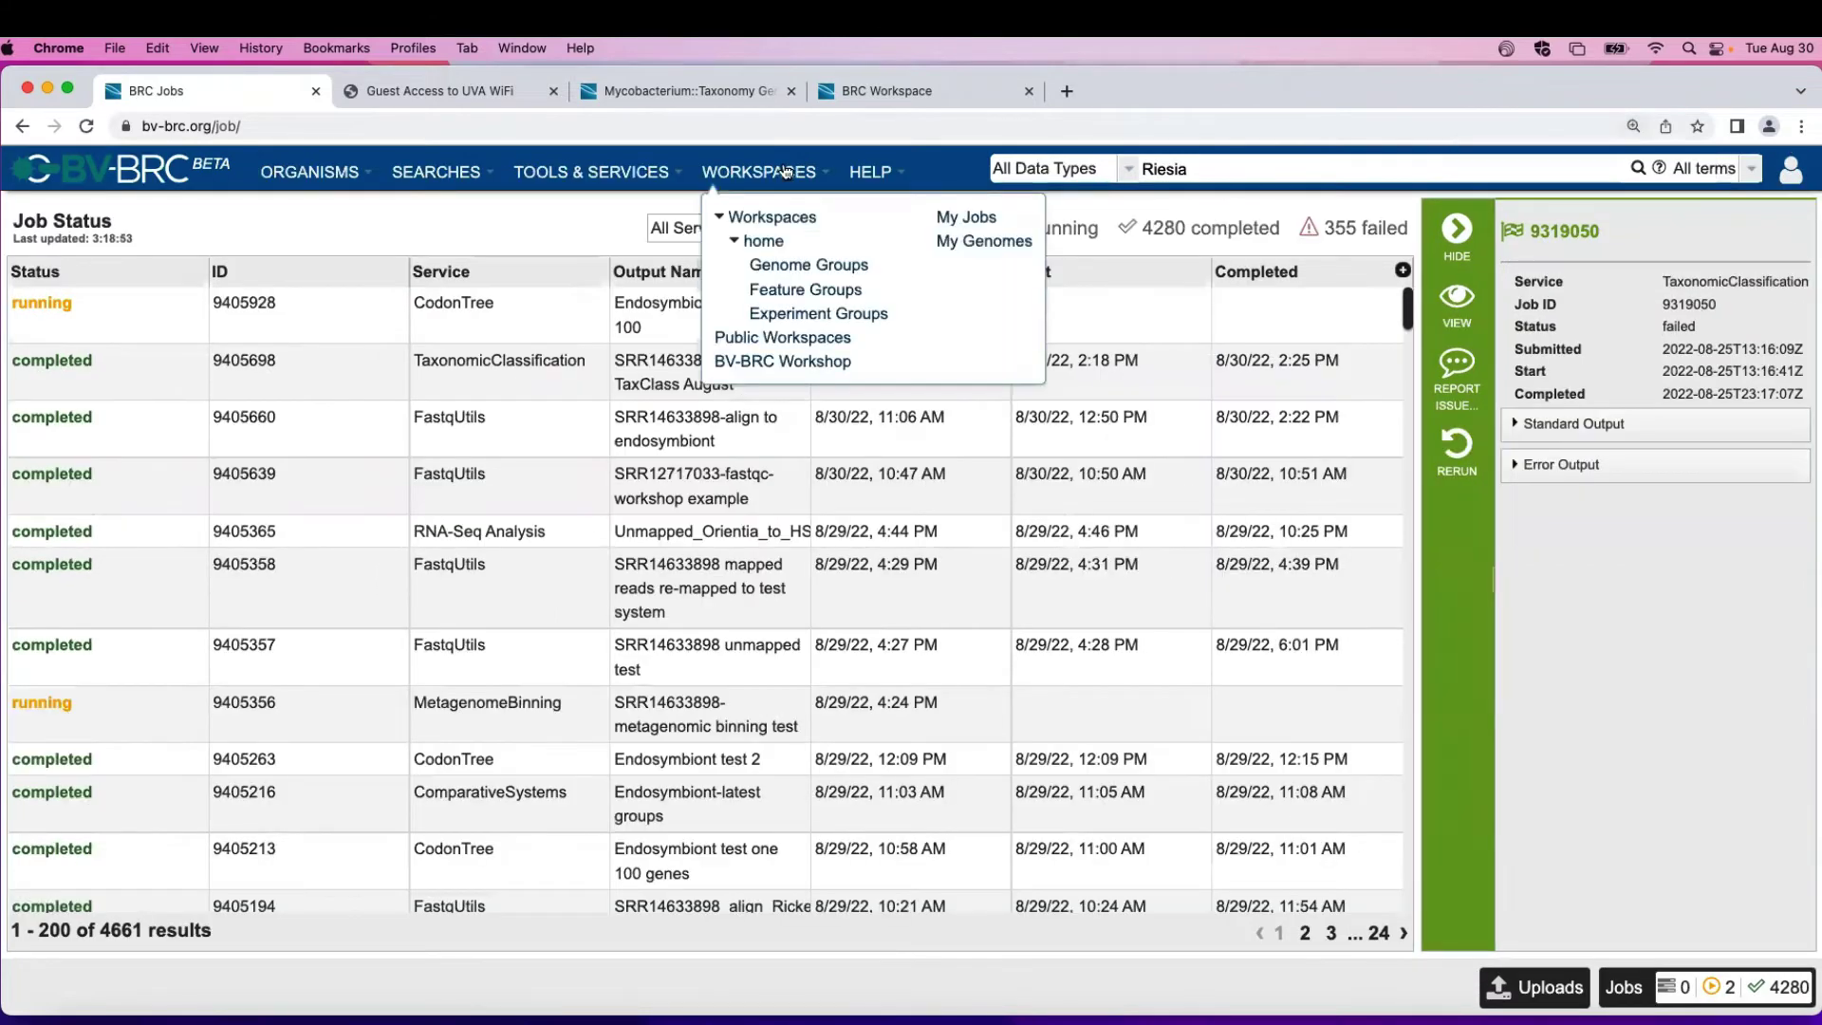
{"action": "left_click", "coordinate": [754, 363]}
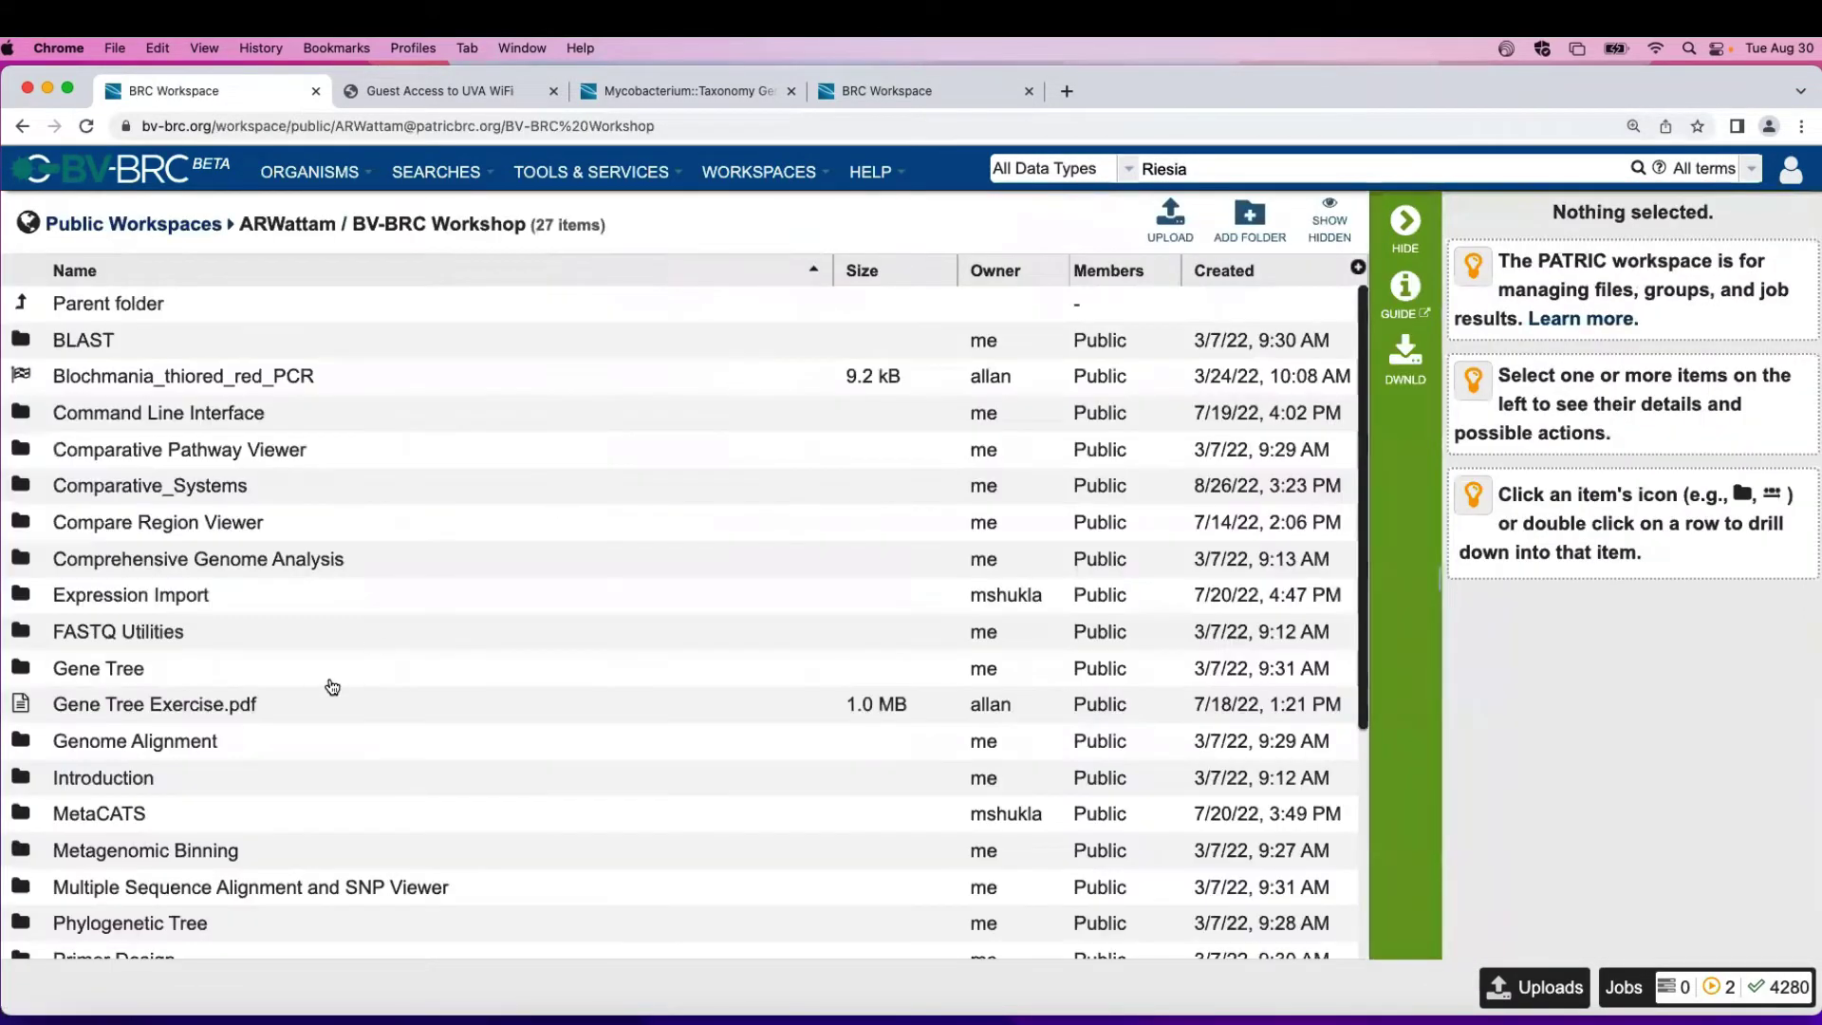
{"action": "scroll", "coordinate": [332, 687], "scroll_direction": "down", "scroll_amount": 2}
{"action": "scroll", "coordinate": [332, 687], "scroll_direction": "down", "scroll_amount": 4}
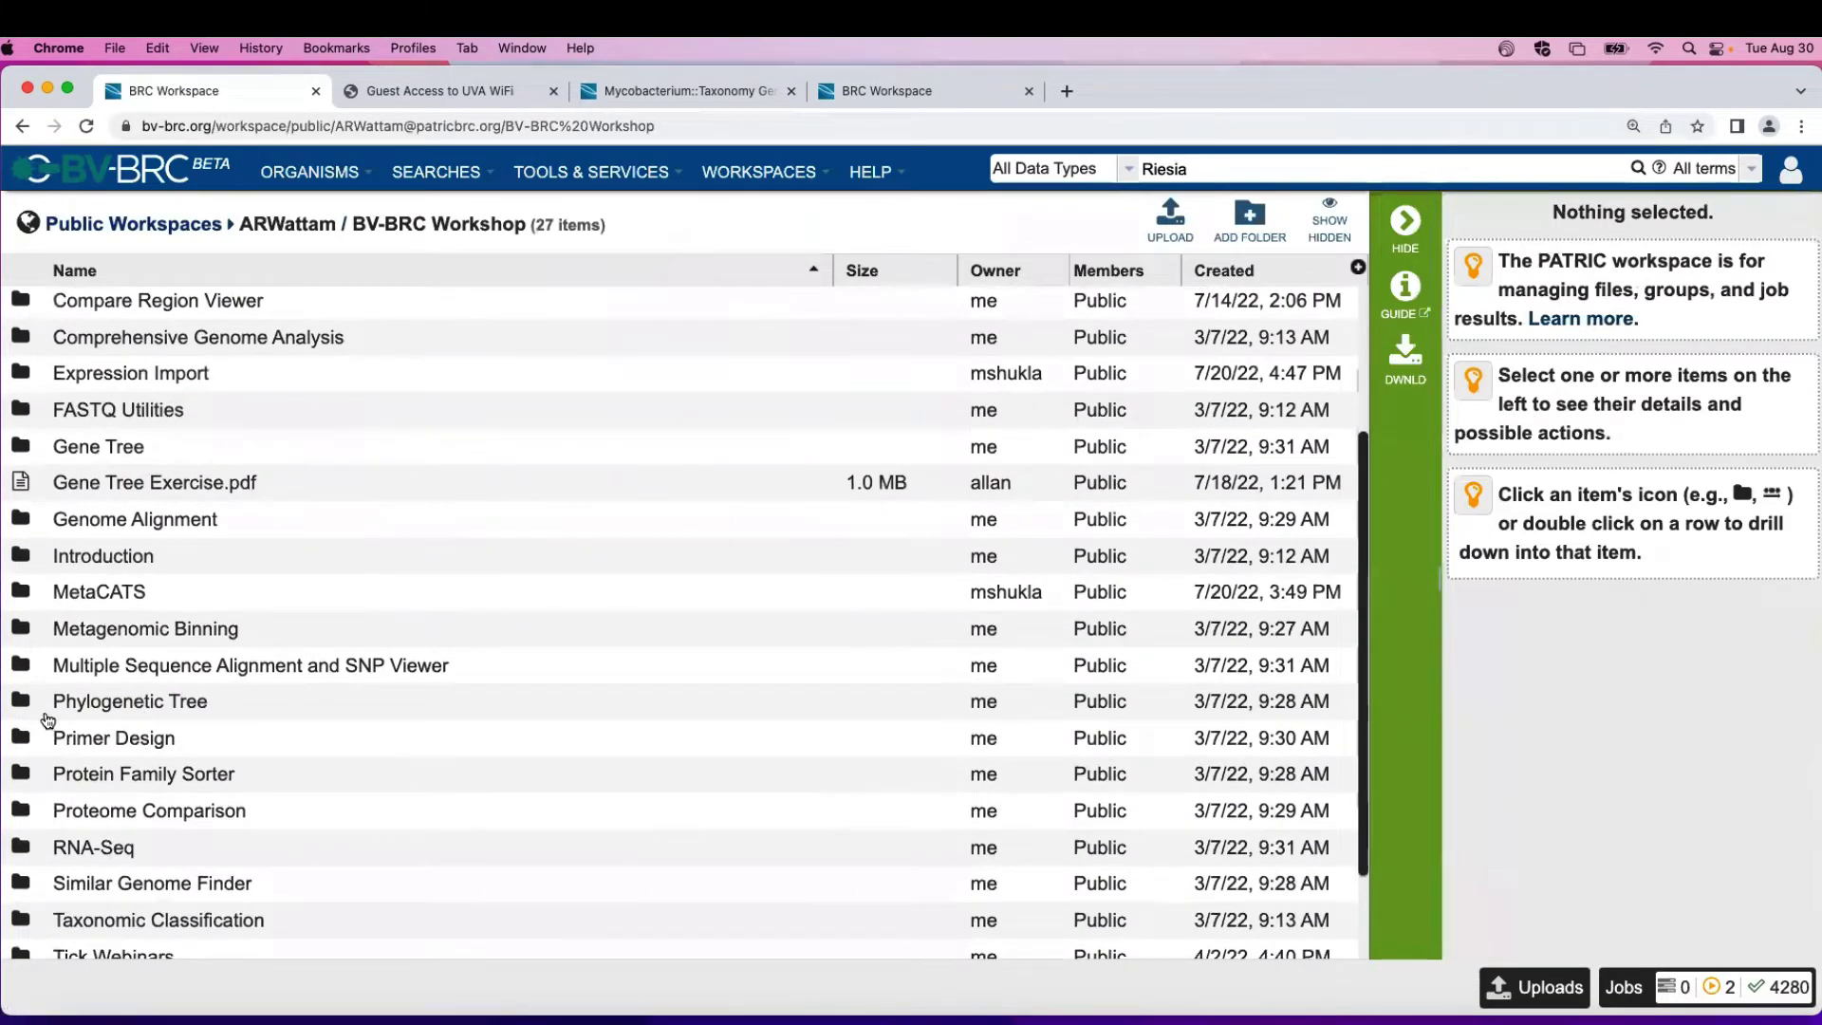
{"action": "left_click", "coordinate": [19, 704]}
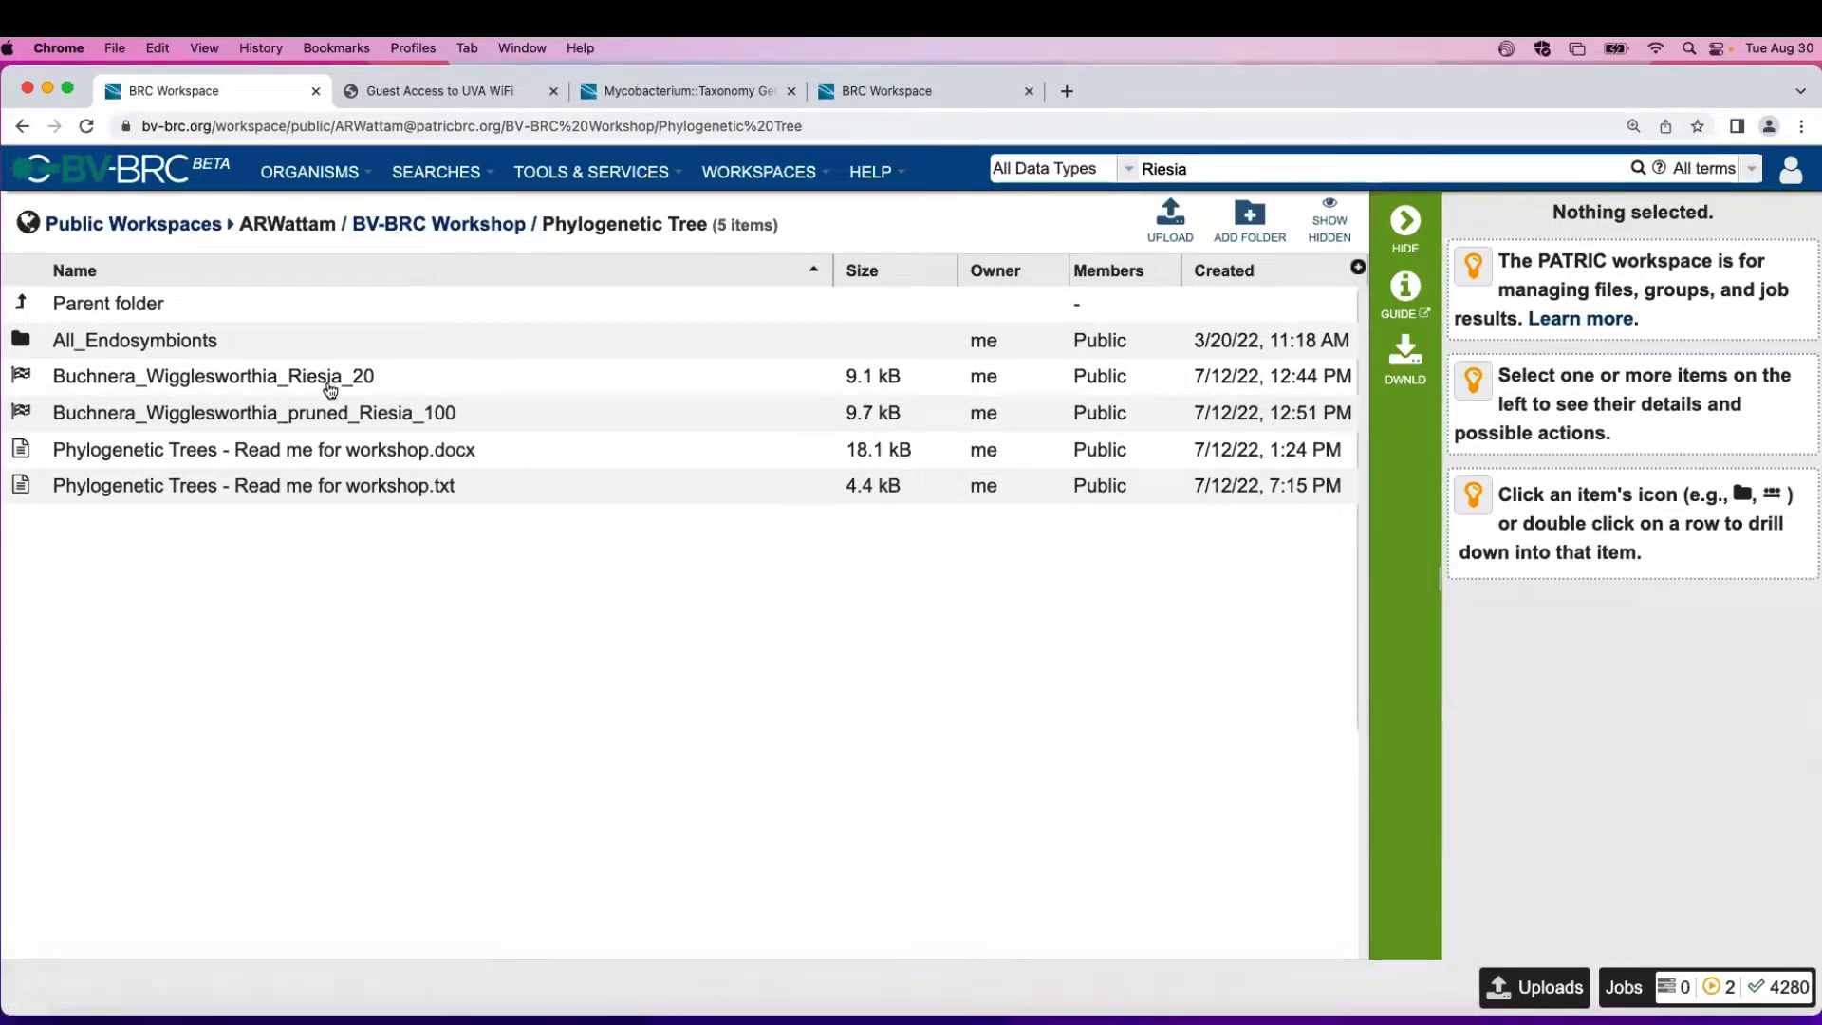
Step: Open the Buchnera_Wigglesworthia_Riesia_20 job result, look through its detail_files folder, and return to the main result files
{"action": "left_click", "coordinate": [21, 380]}
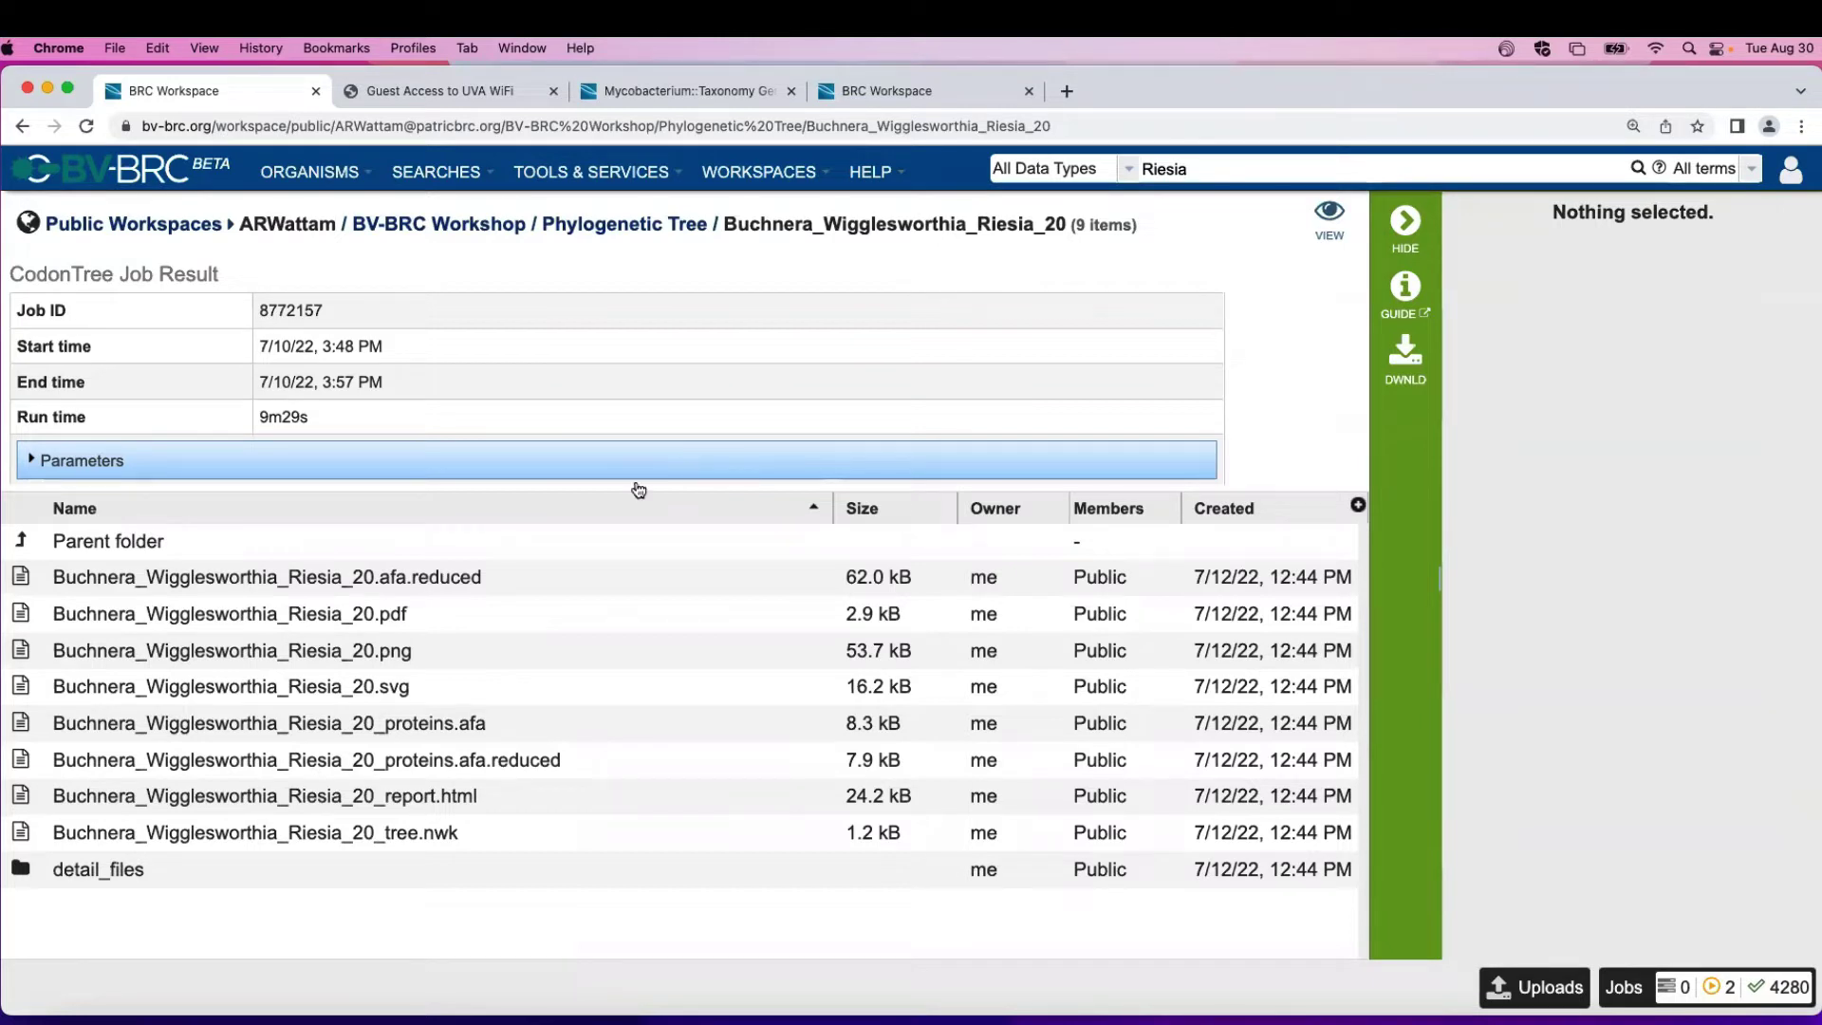
{"action": "left_click", "coordinate": [21, 870]}
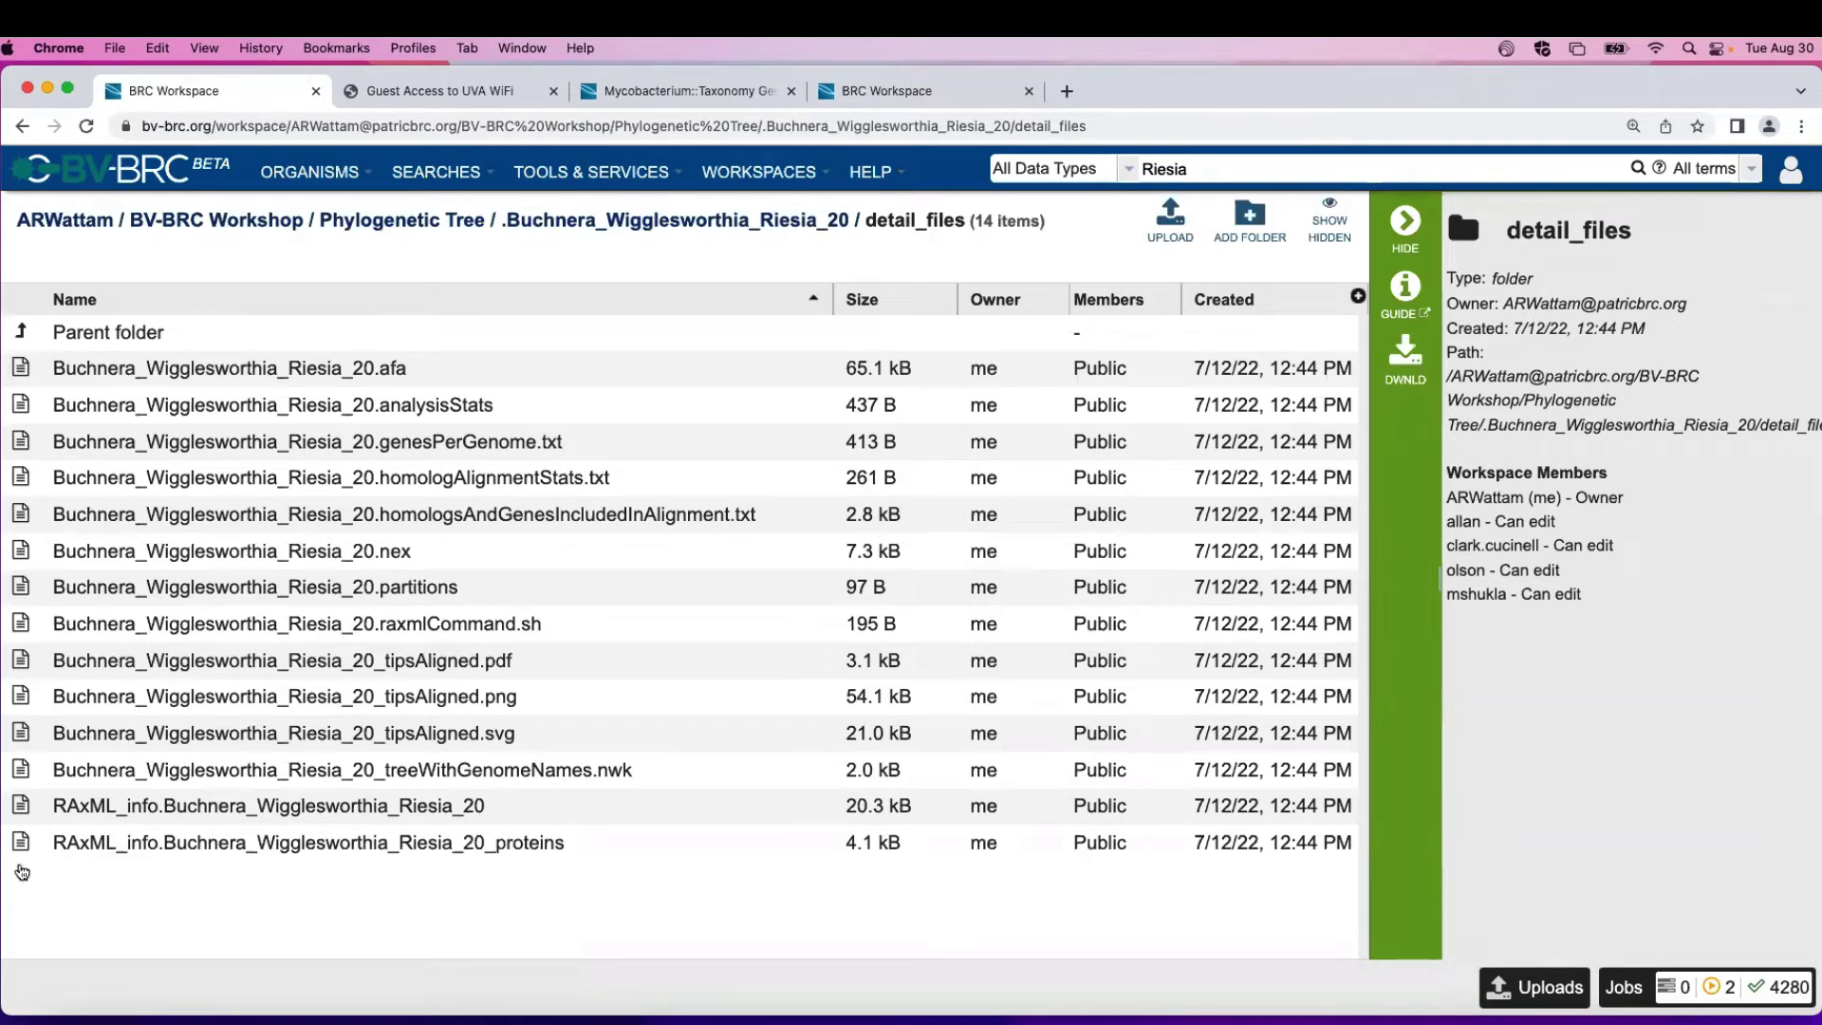
{"action": "left_click", "coordinate": [750, 220]}
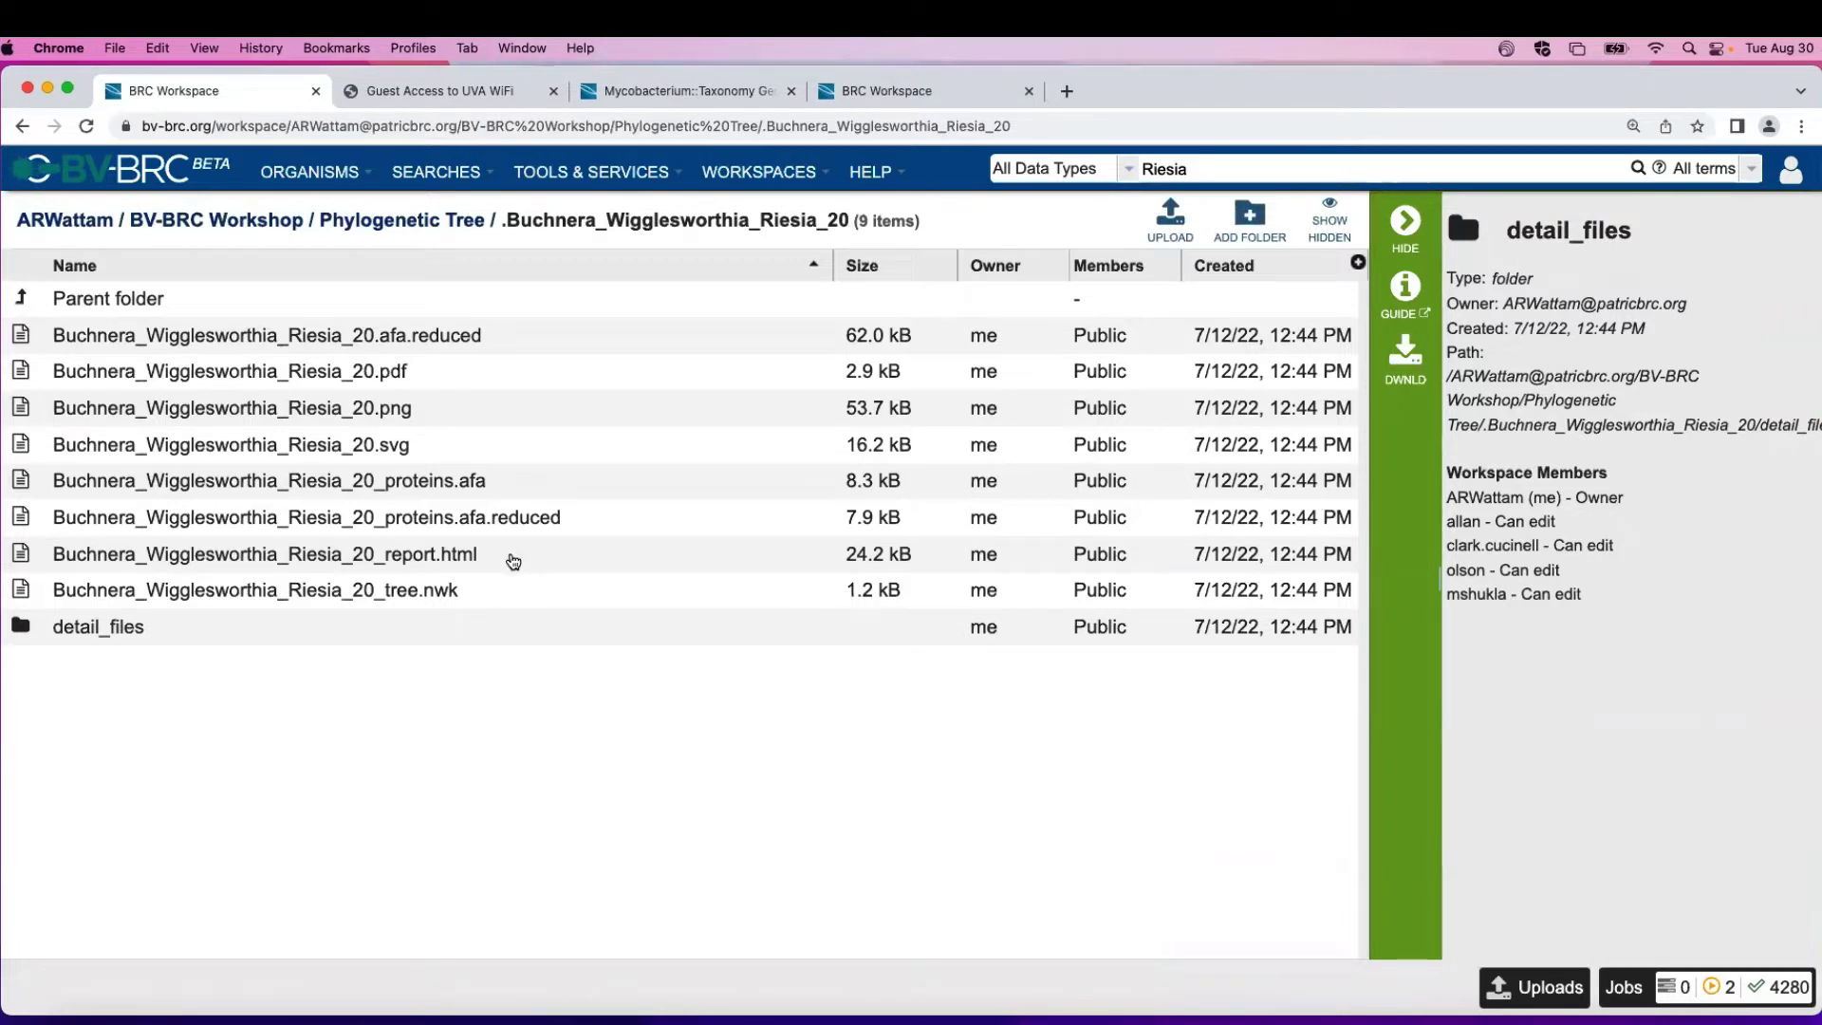
Step: View Buchnera_Wigglesworthia_Riesia_20_report.html and examine the rendered tree, including the Candidatus Riesia sp. HKST-UBA204 branch
{"action": "left_click", "coordinate": [513, 560]}
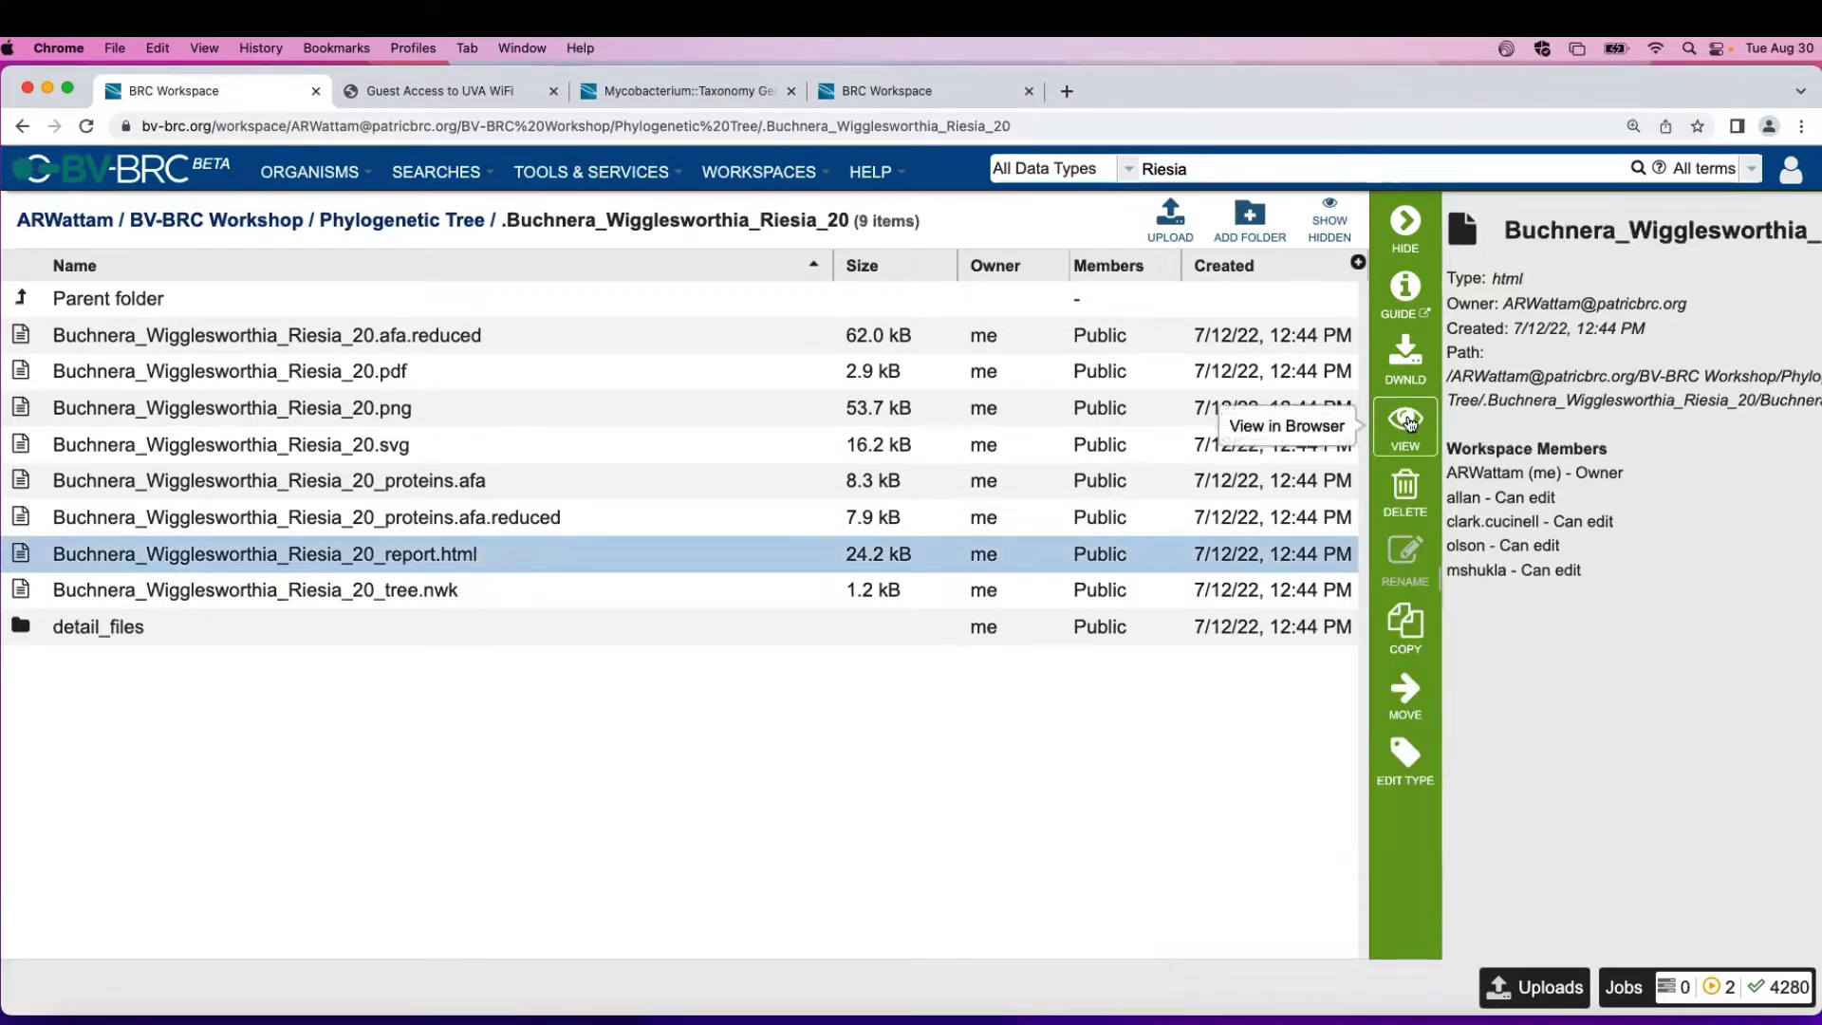
{"action": "left_click", "coordinate": [1406, 420]}
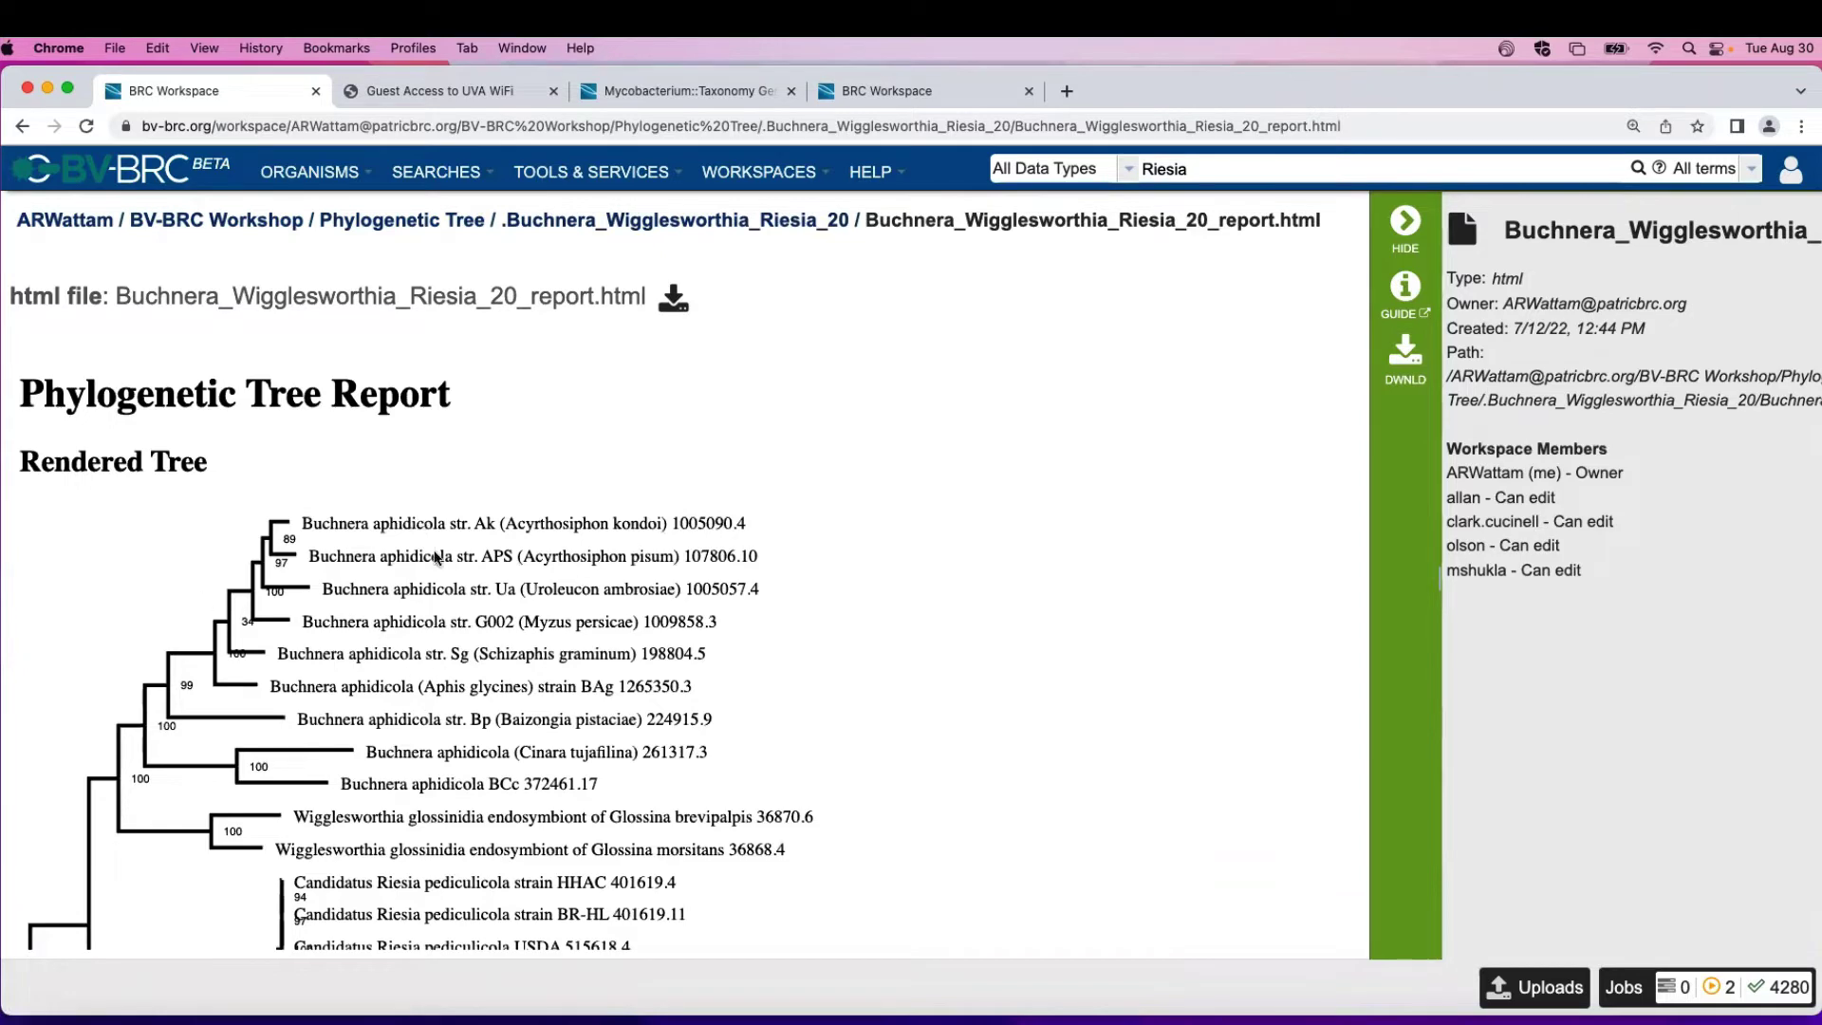
{"action": "scroll", "coordinate": [512, 539], "scroll_direction": "down", "scroll_amount": 1}
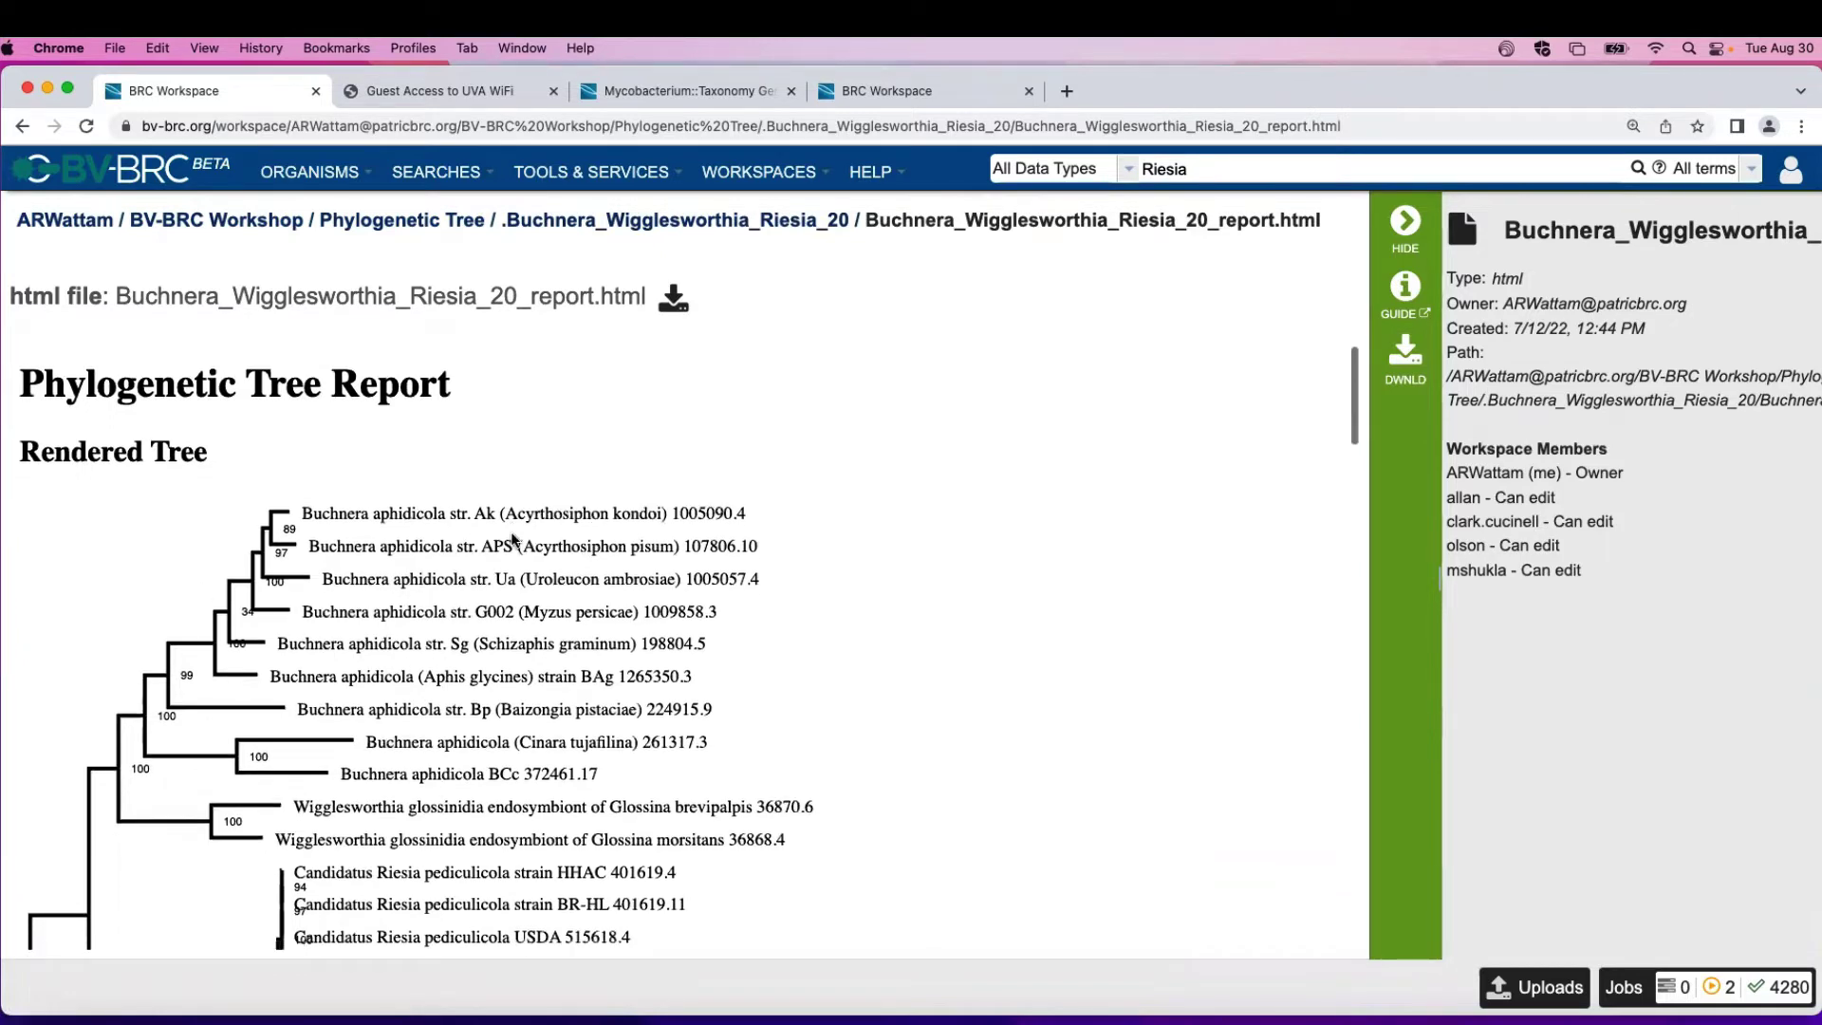
{"action": "scroll", "coordinate": [513, 539], "scroll_direction": "down", "scroll_amount": 5}
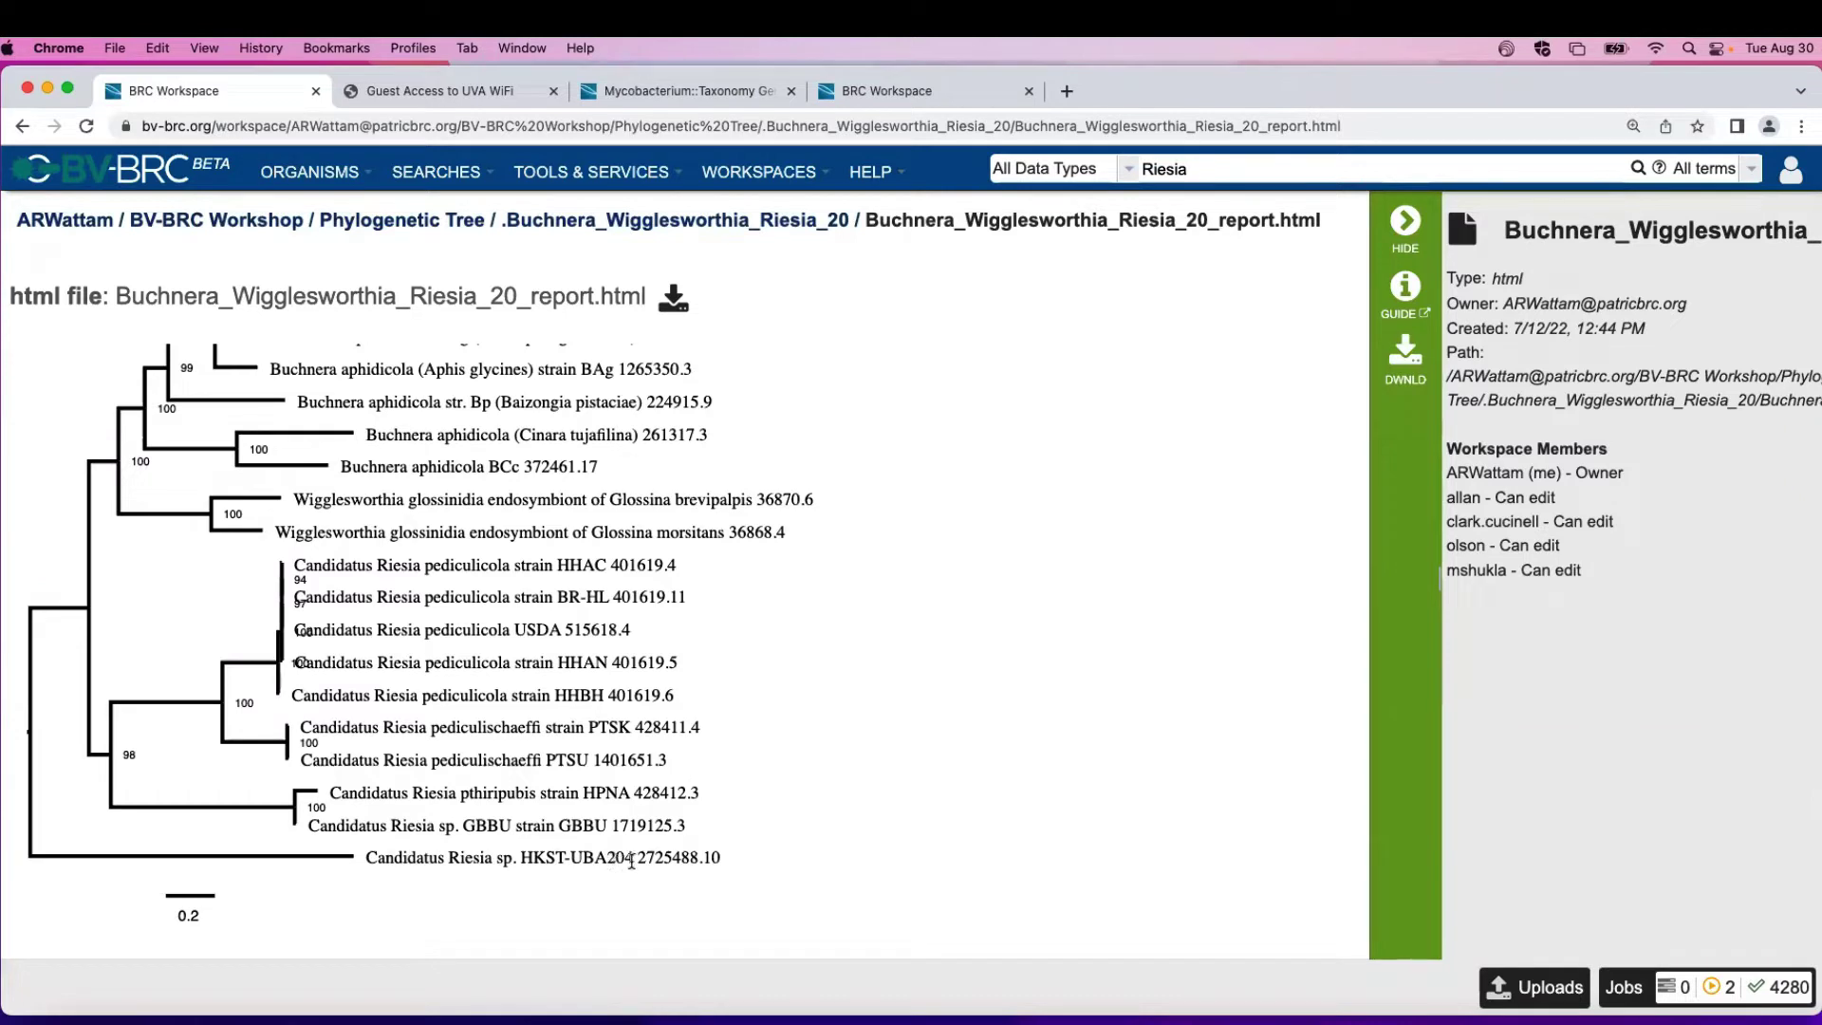
{"action": "left_click_drag", "start_coordinate": [632, 861], "coordinate": [521, 859]}
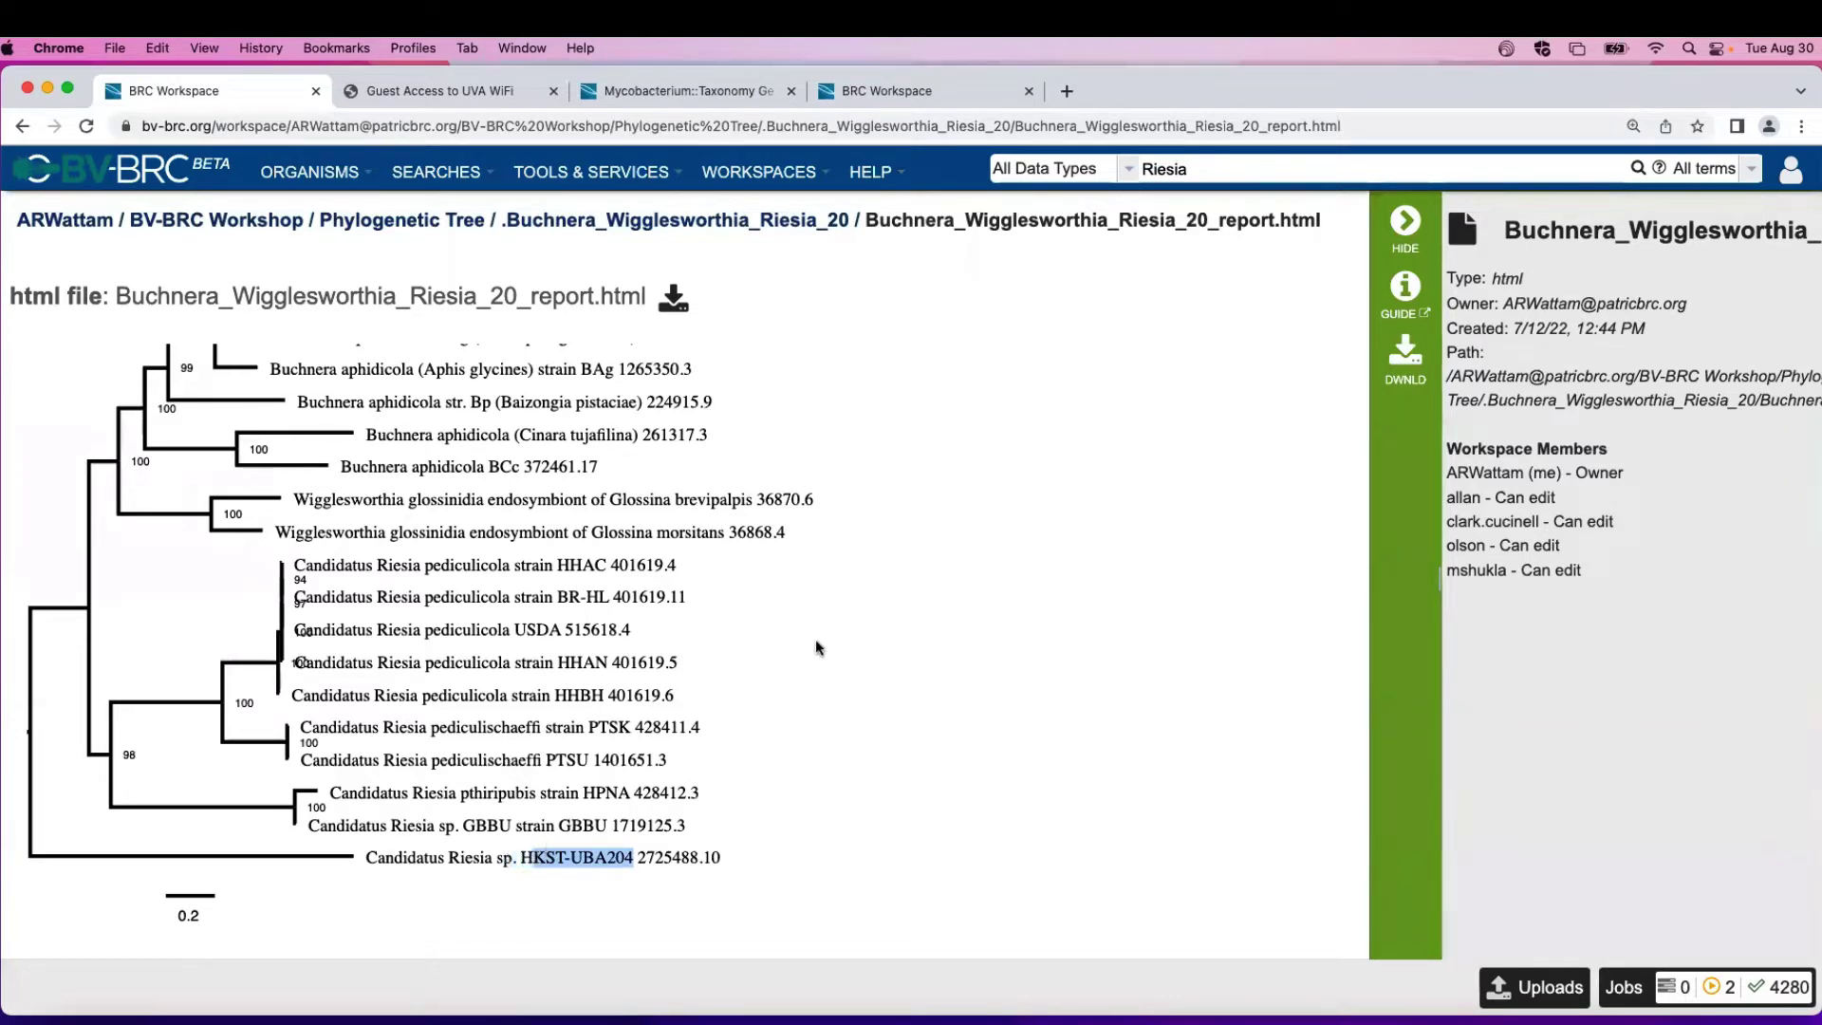
{"action": "left_click", "coordinate": [833, 651]}
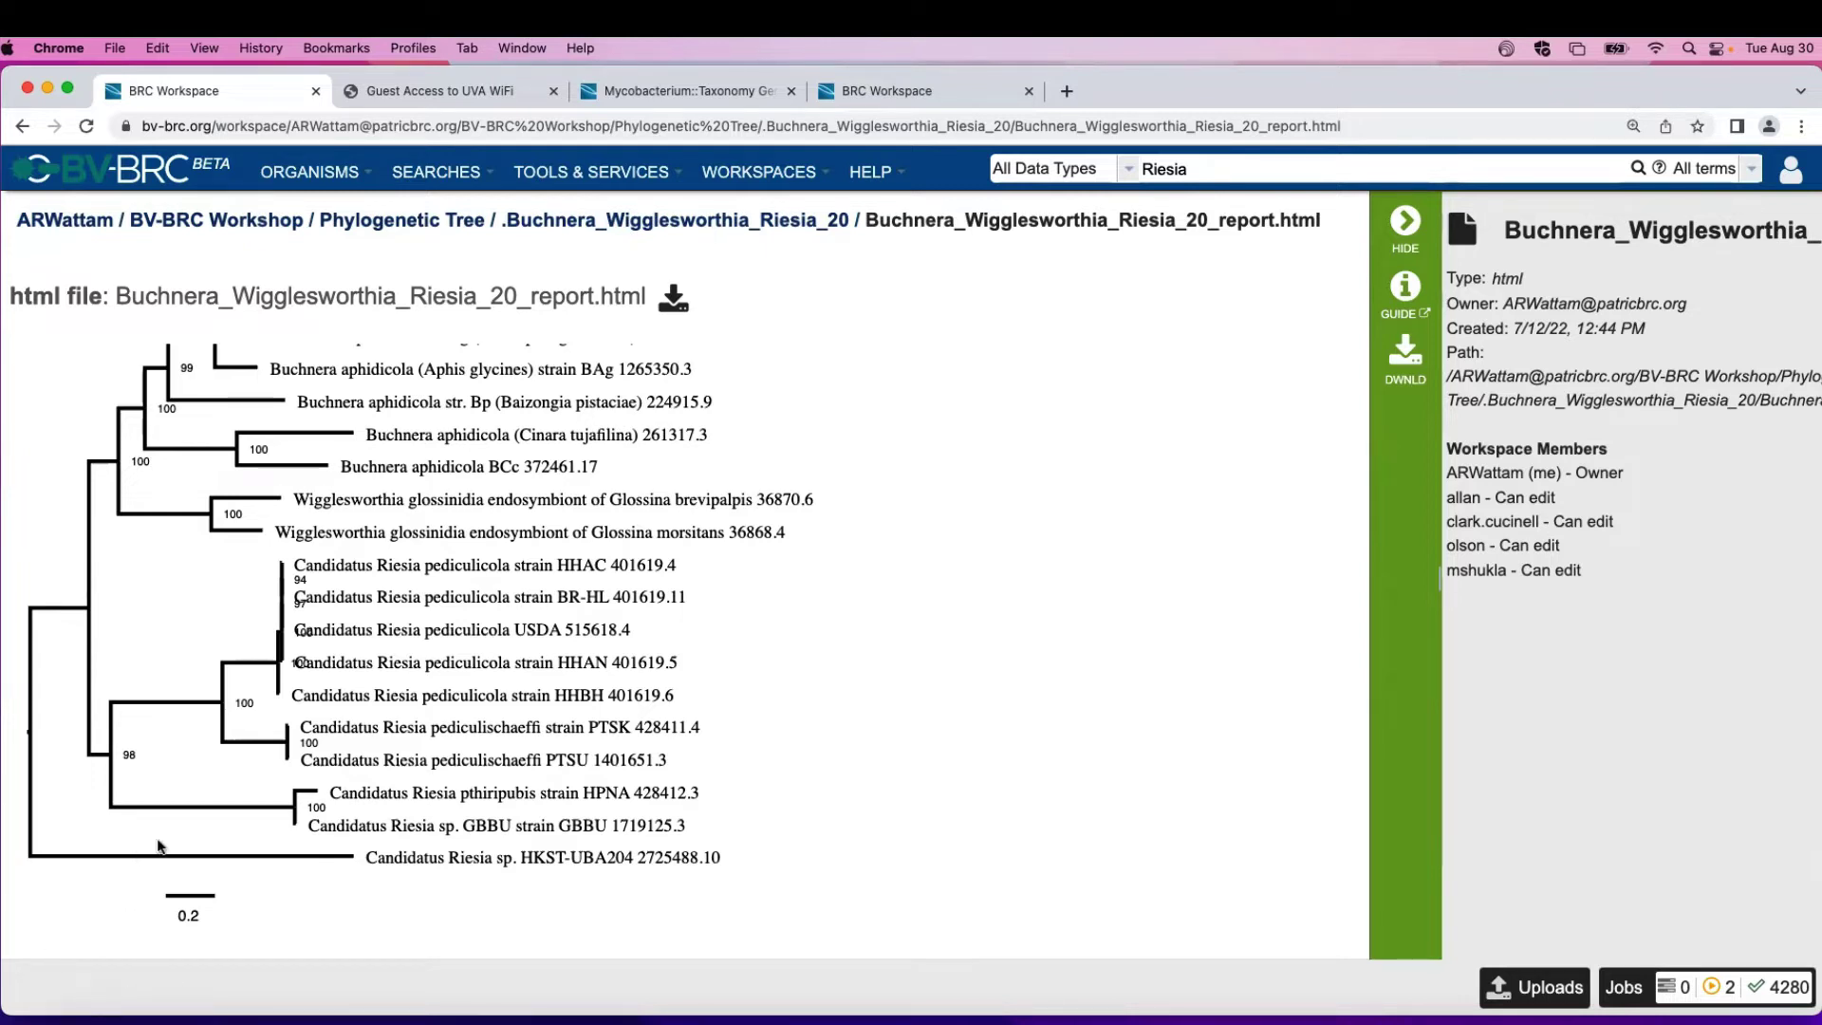
{"action": "scroll", "coordinate": [475, 778], "scroll_direction": "up", "scroll_amount": 2}
{"action": "scroll", "coordinate": [475, 778], "scroll_direction": "up", "scroll_amount": 2}
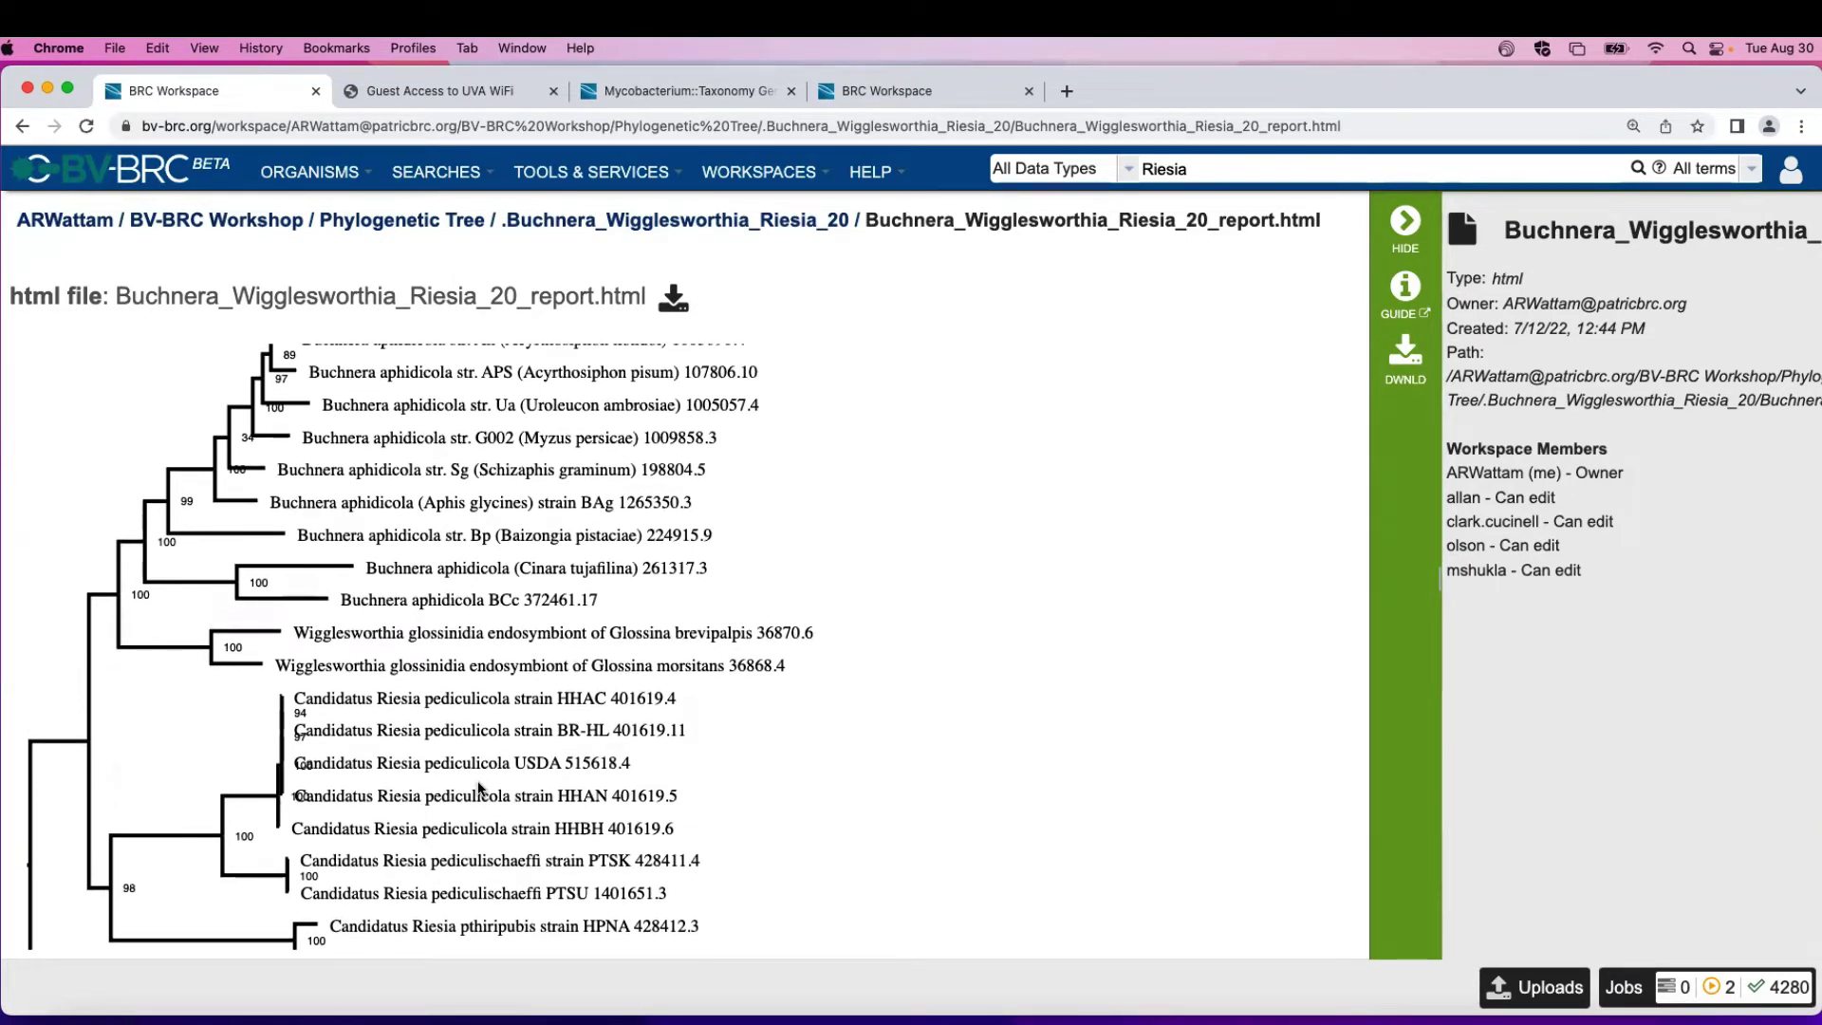
Step: Examine the Tree Analysis Statistics table below the tree in the report, from the requested genomes to the total run time
{"action": "scroll", "coordinate": [478, 788], "scroll_direction": "down", "scroll_amount": 10}
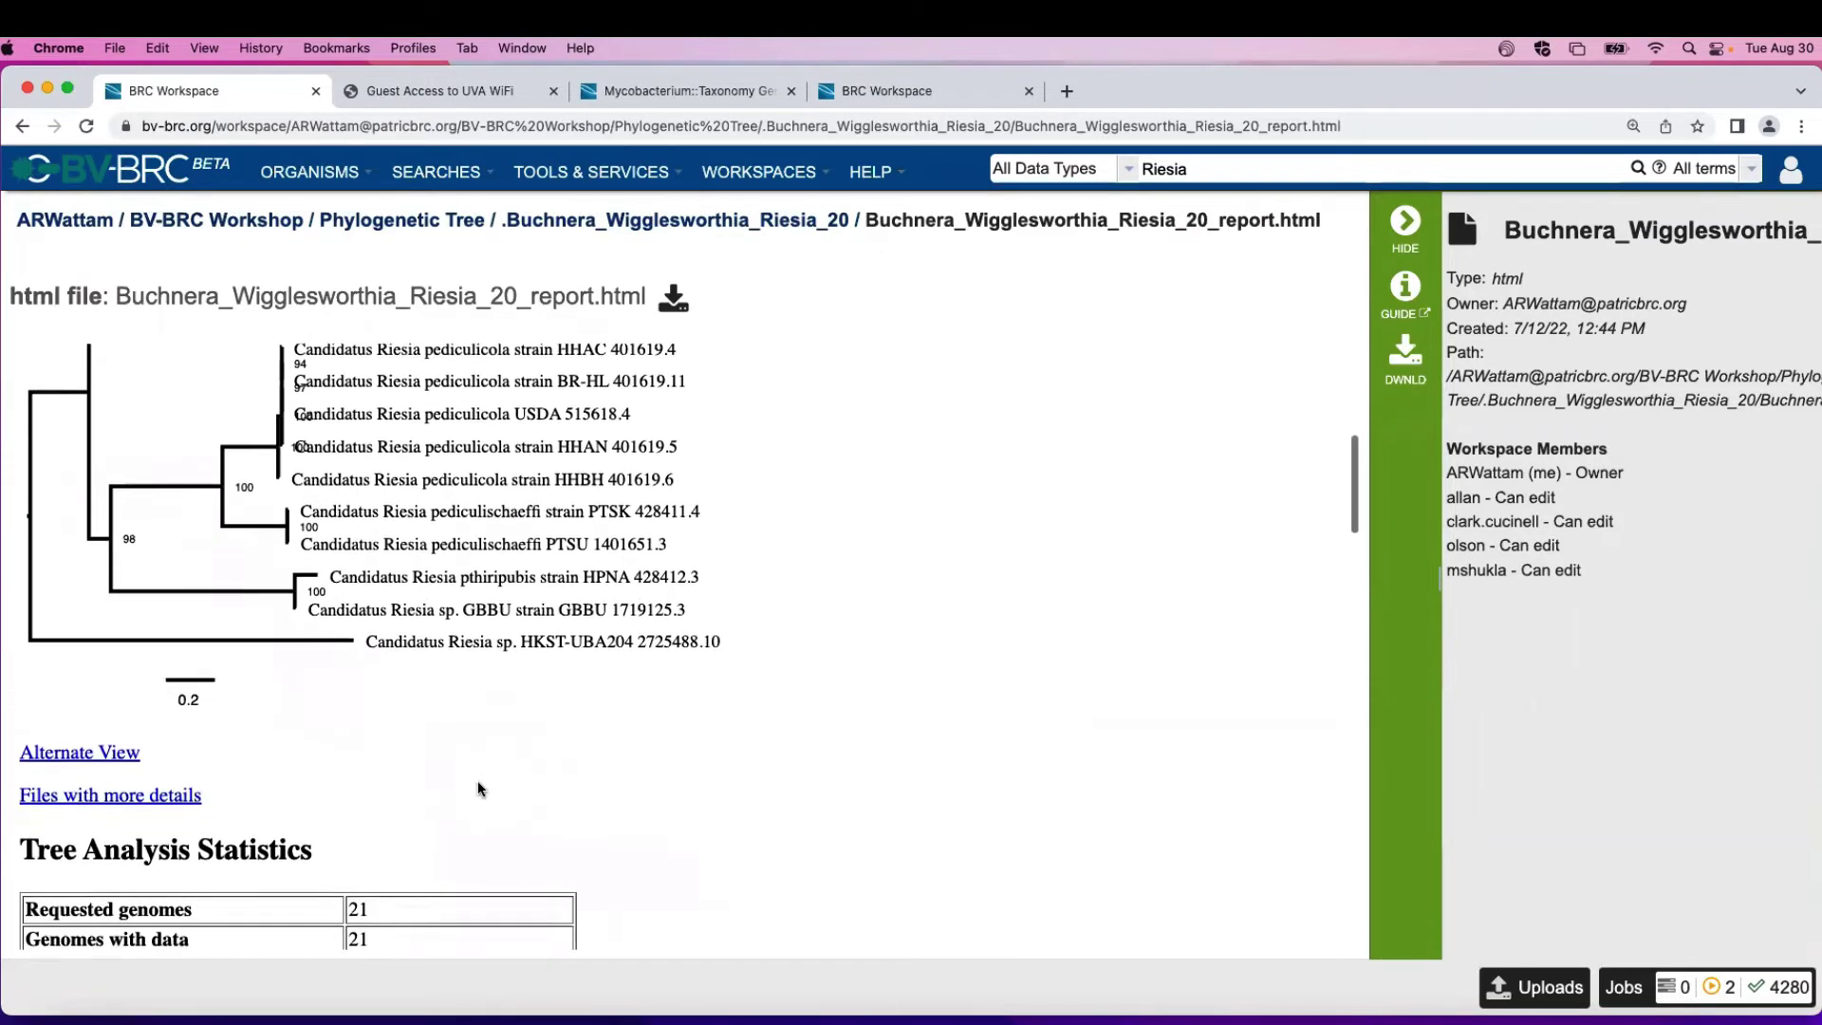
{"action": "scroll", "coordinate": [478, 788], "scroll_direction": "down", "scroll_amount": 9}
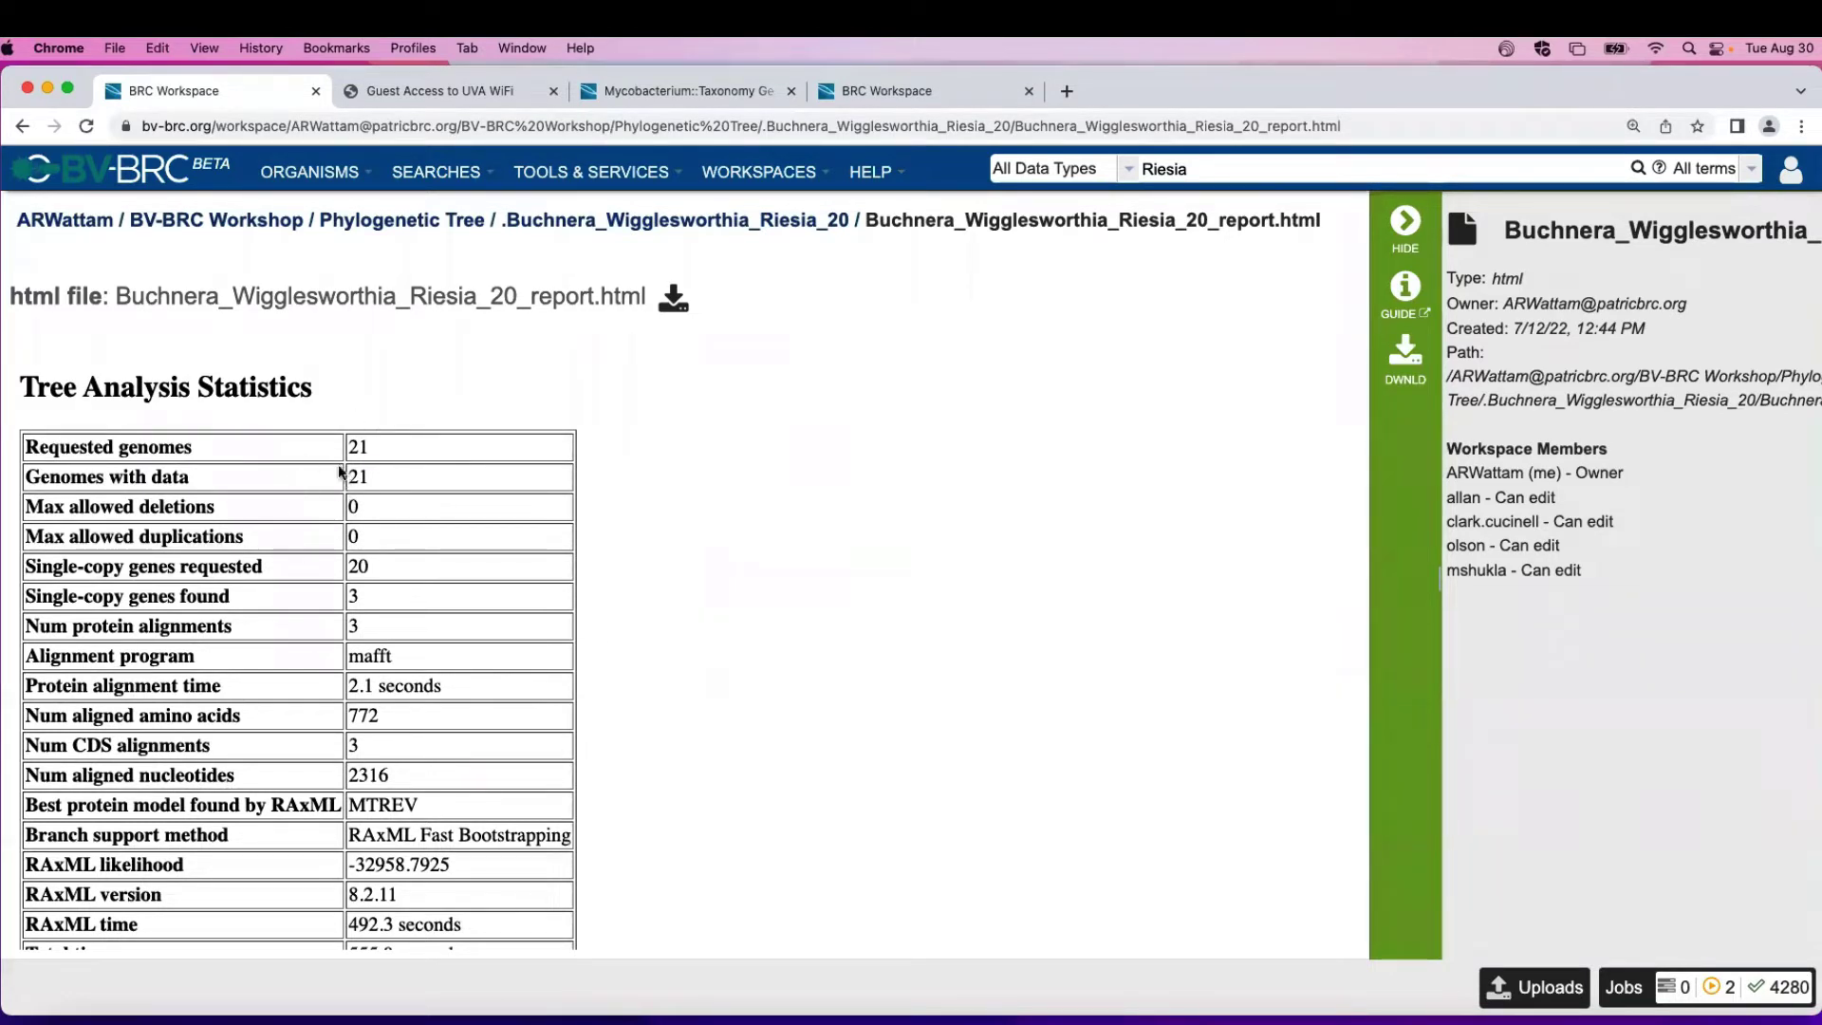
{"action": "scroll", "coordinate": [431, 511], "scroll_direction": "down", "scroll_amount": 2}
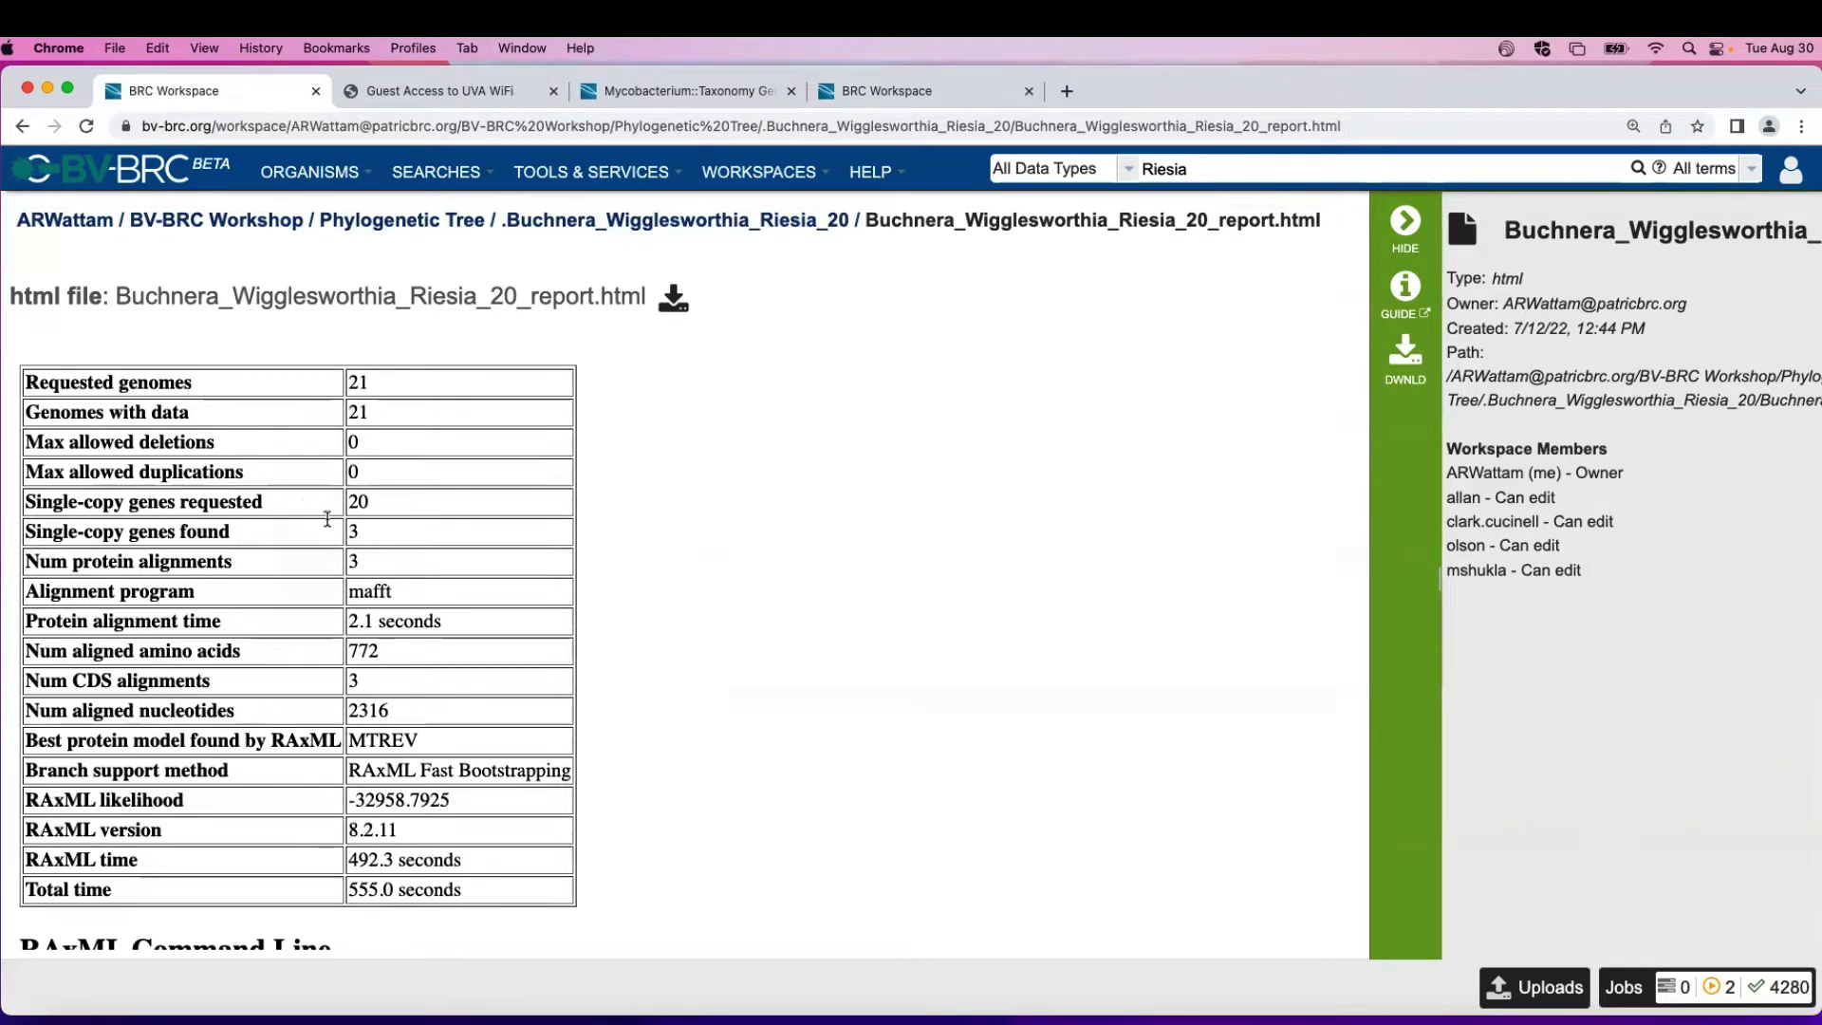
{"action": "scroll", "coordinate": [408, 533], "scroll_direction": "down", "scroll_amount": 2}
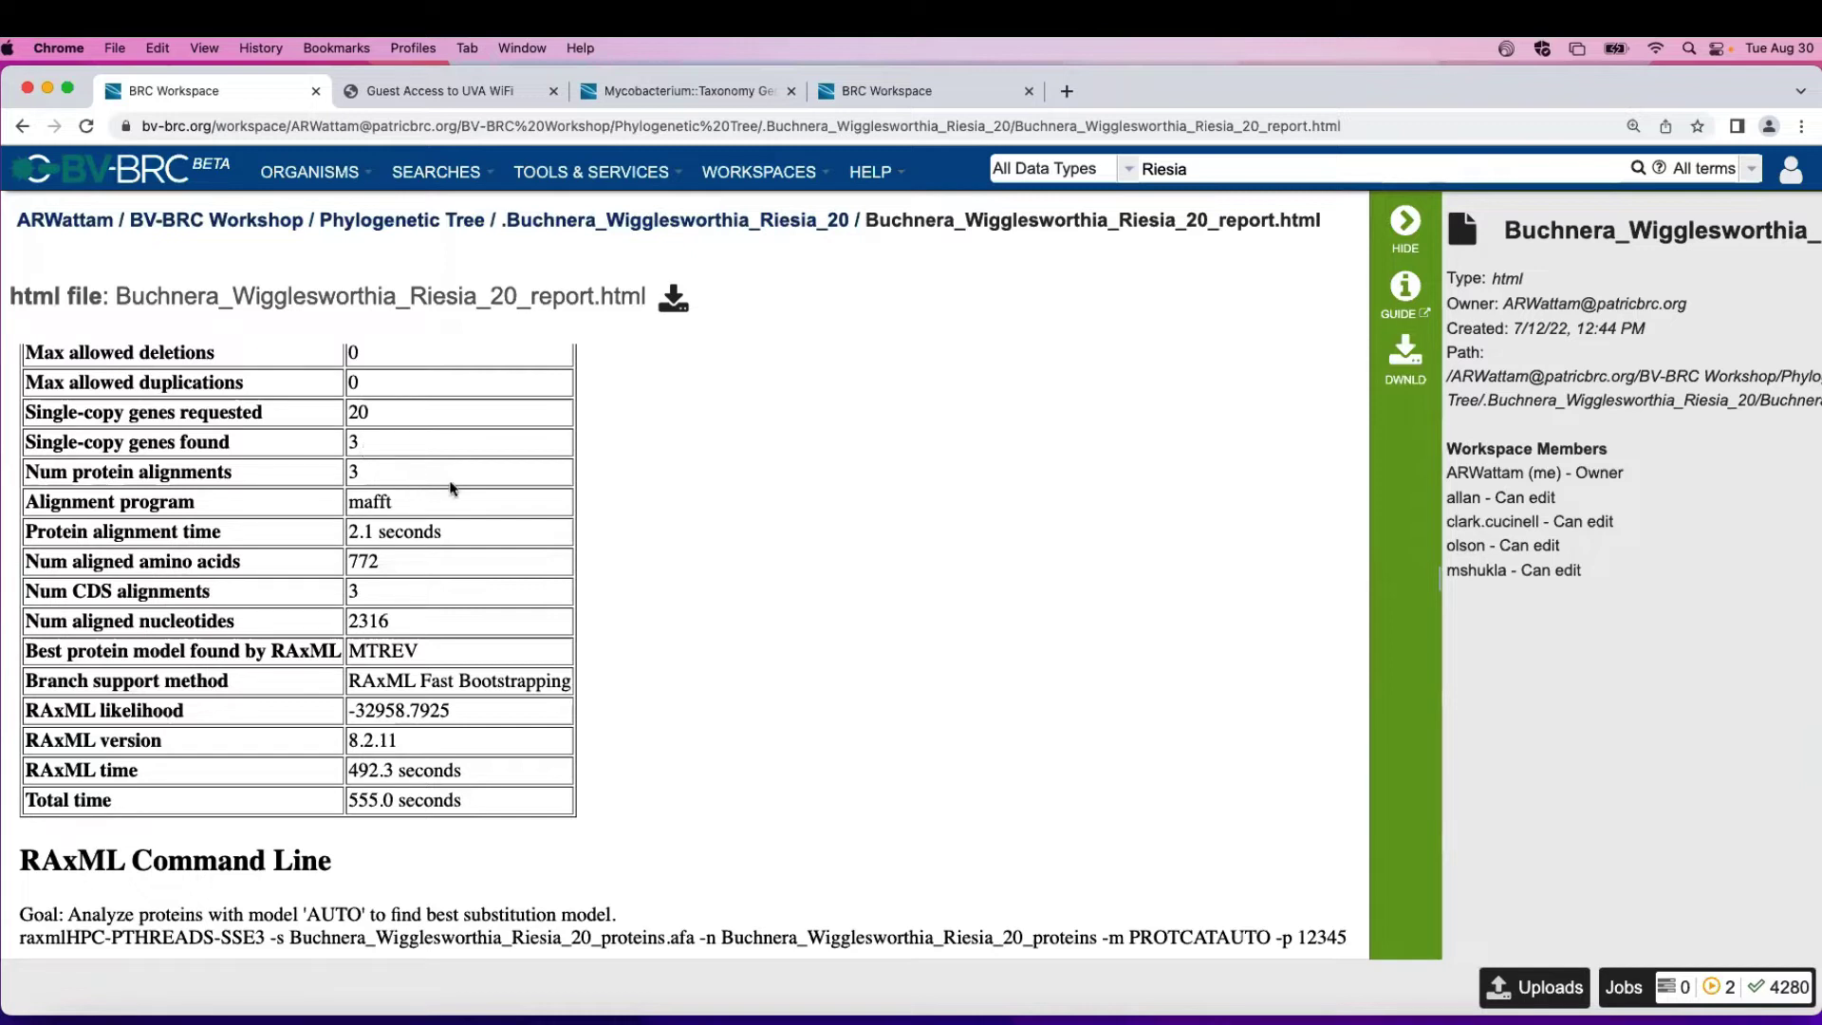
{"action": "scroll", "coordinate": [470, 592], "scroll_direction": "down", "scroll_amount": 2}
{"action": "scroll", "coordinate": [471, 592], "scroll_direction": "down", "scroll_amount": 2}
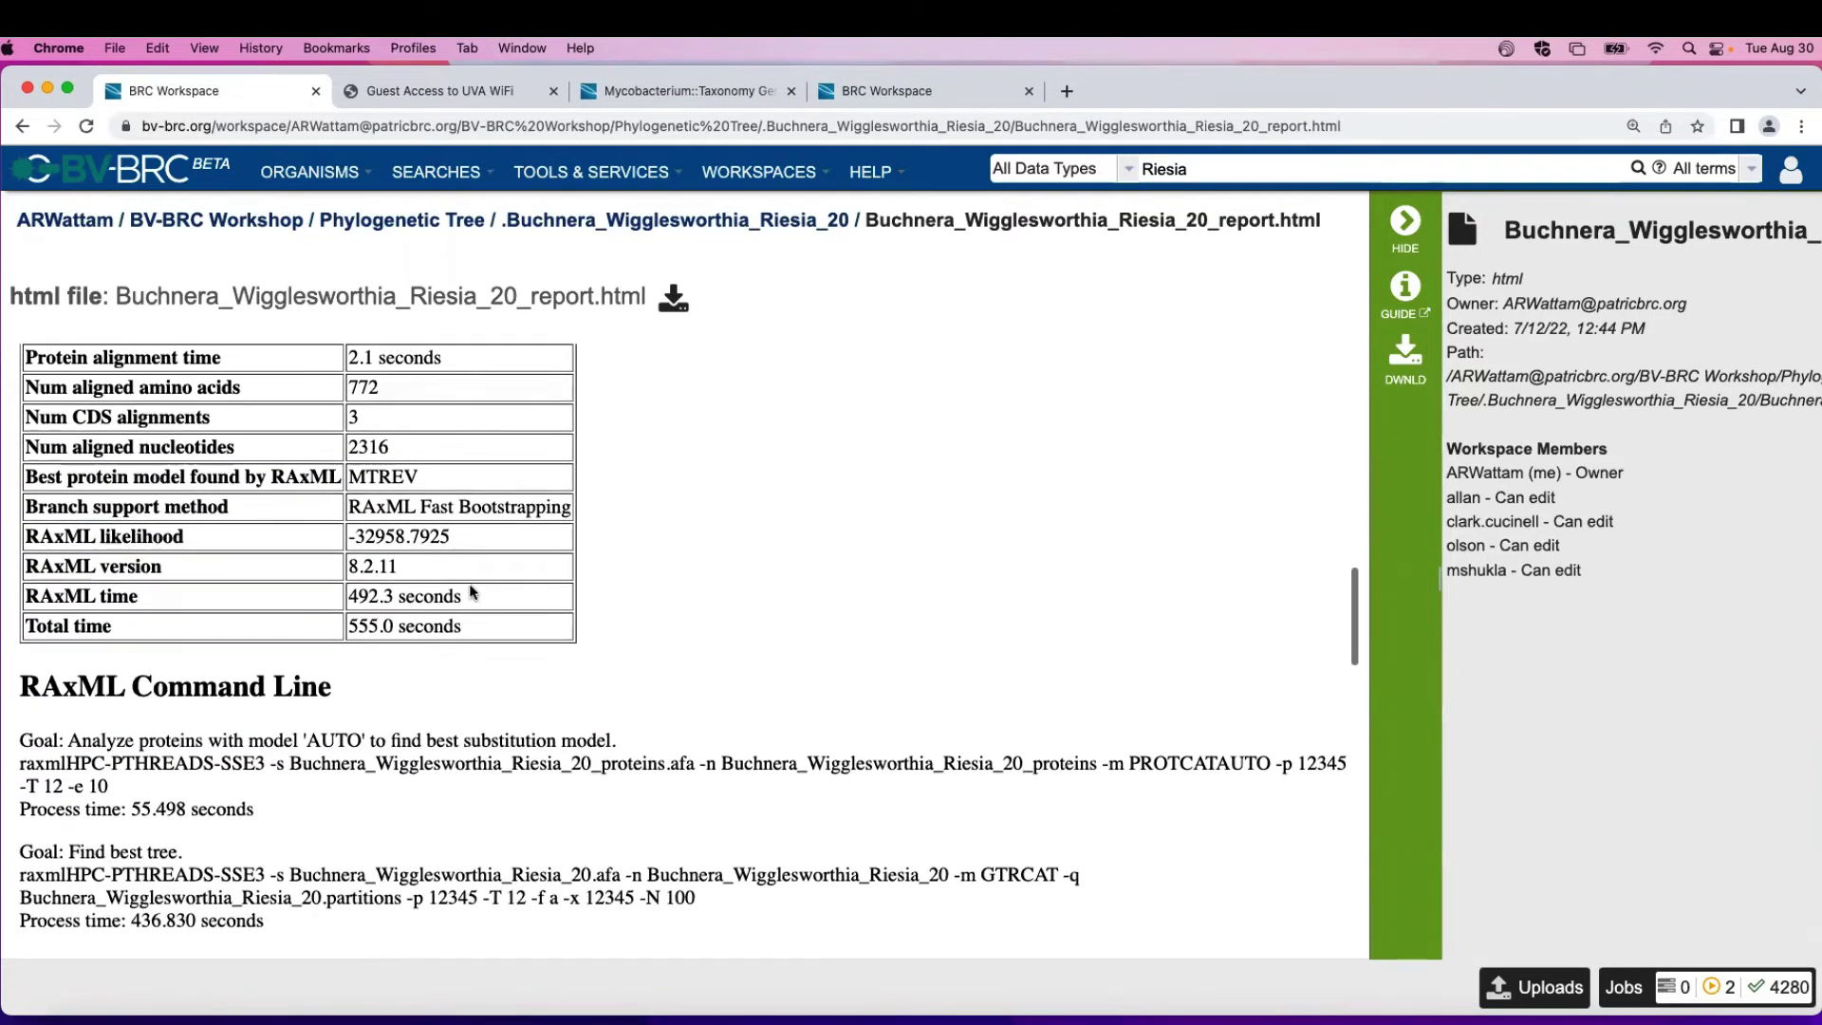
{"action": "scroll", "coordinate": [471, 592], "scroll_direction": "down", "scroll_amount": 1}
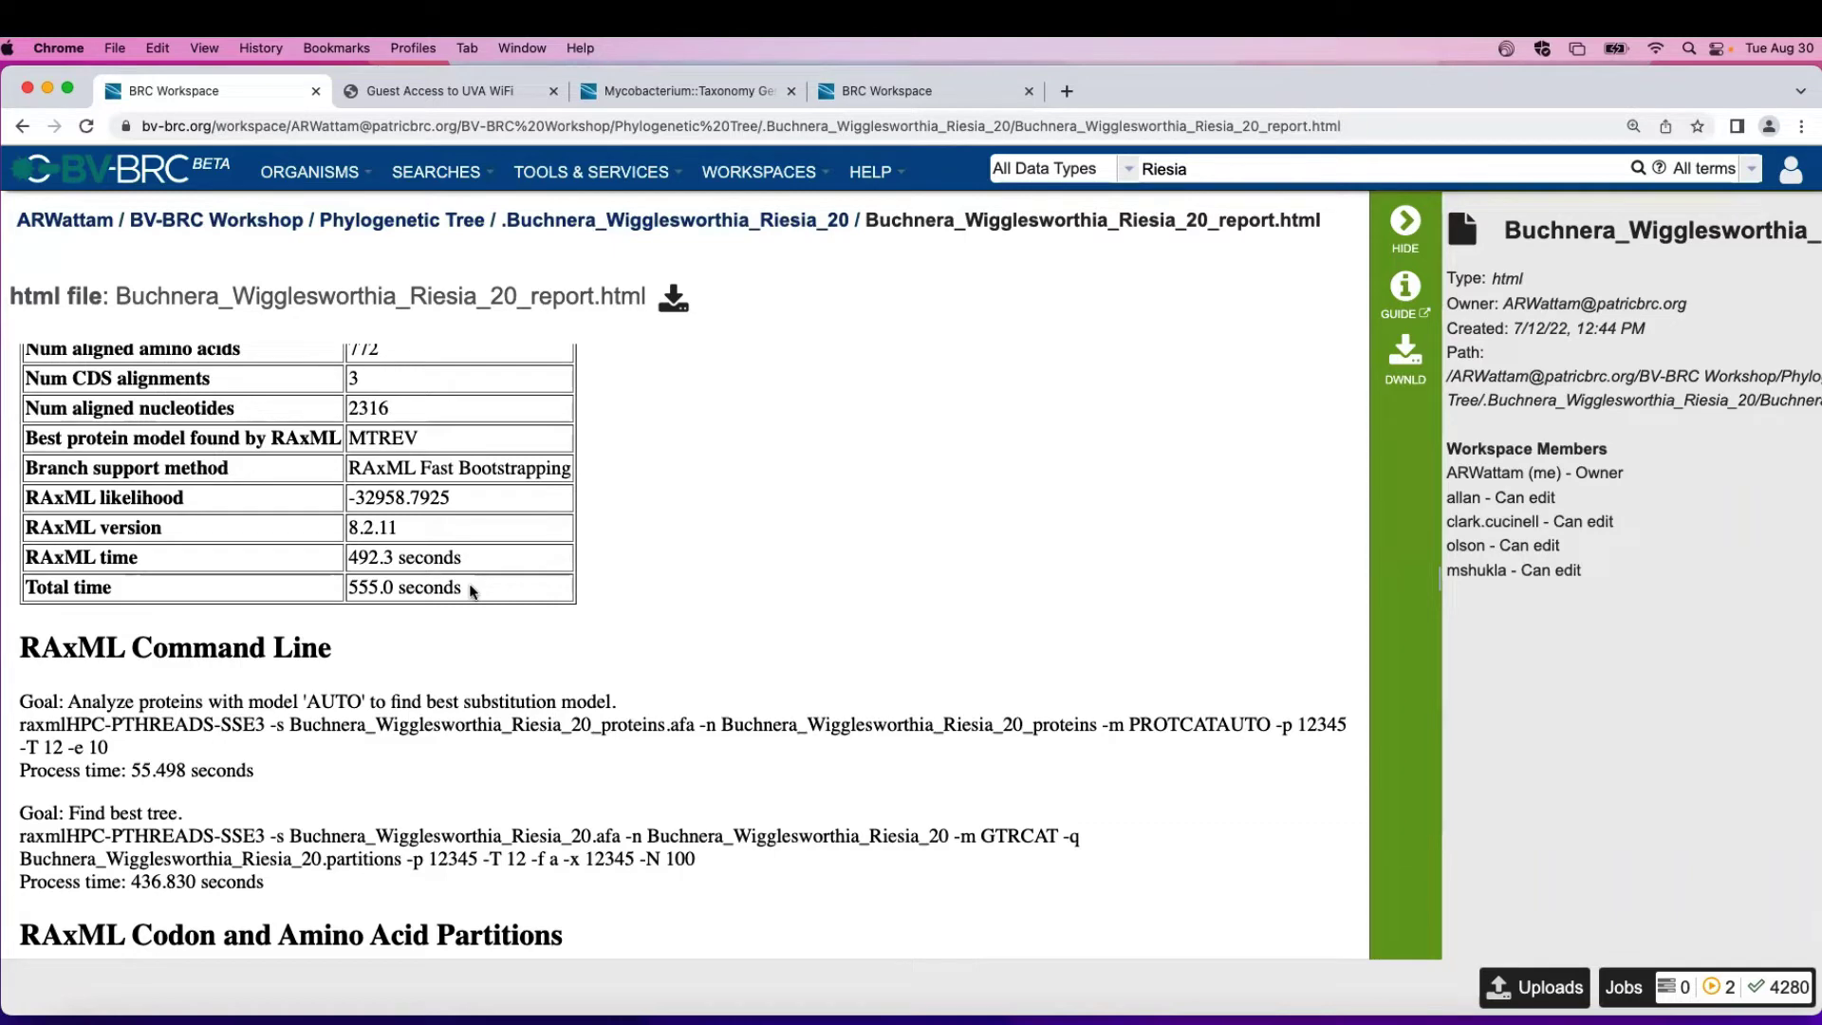
Step: Review the report's RAxML, Genome Statistics and Gene Family Statistics sections through to the Strategies to Increase Single-Copy Gene Number table
{"action": "scroll", "coordinate": [635, 565], "scroll_direction": "down", "scroll_amount": 4}
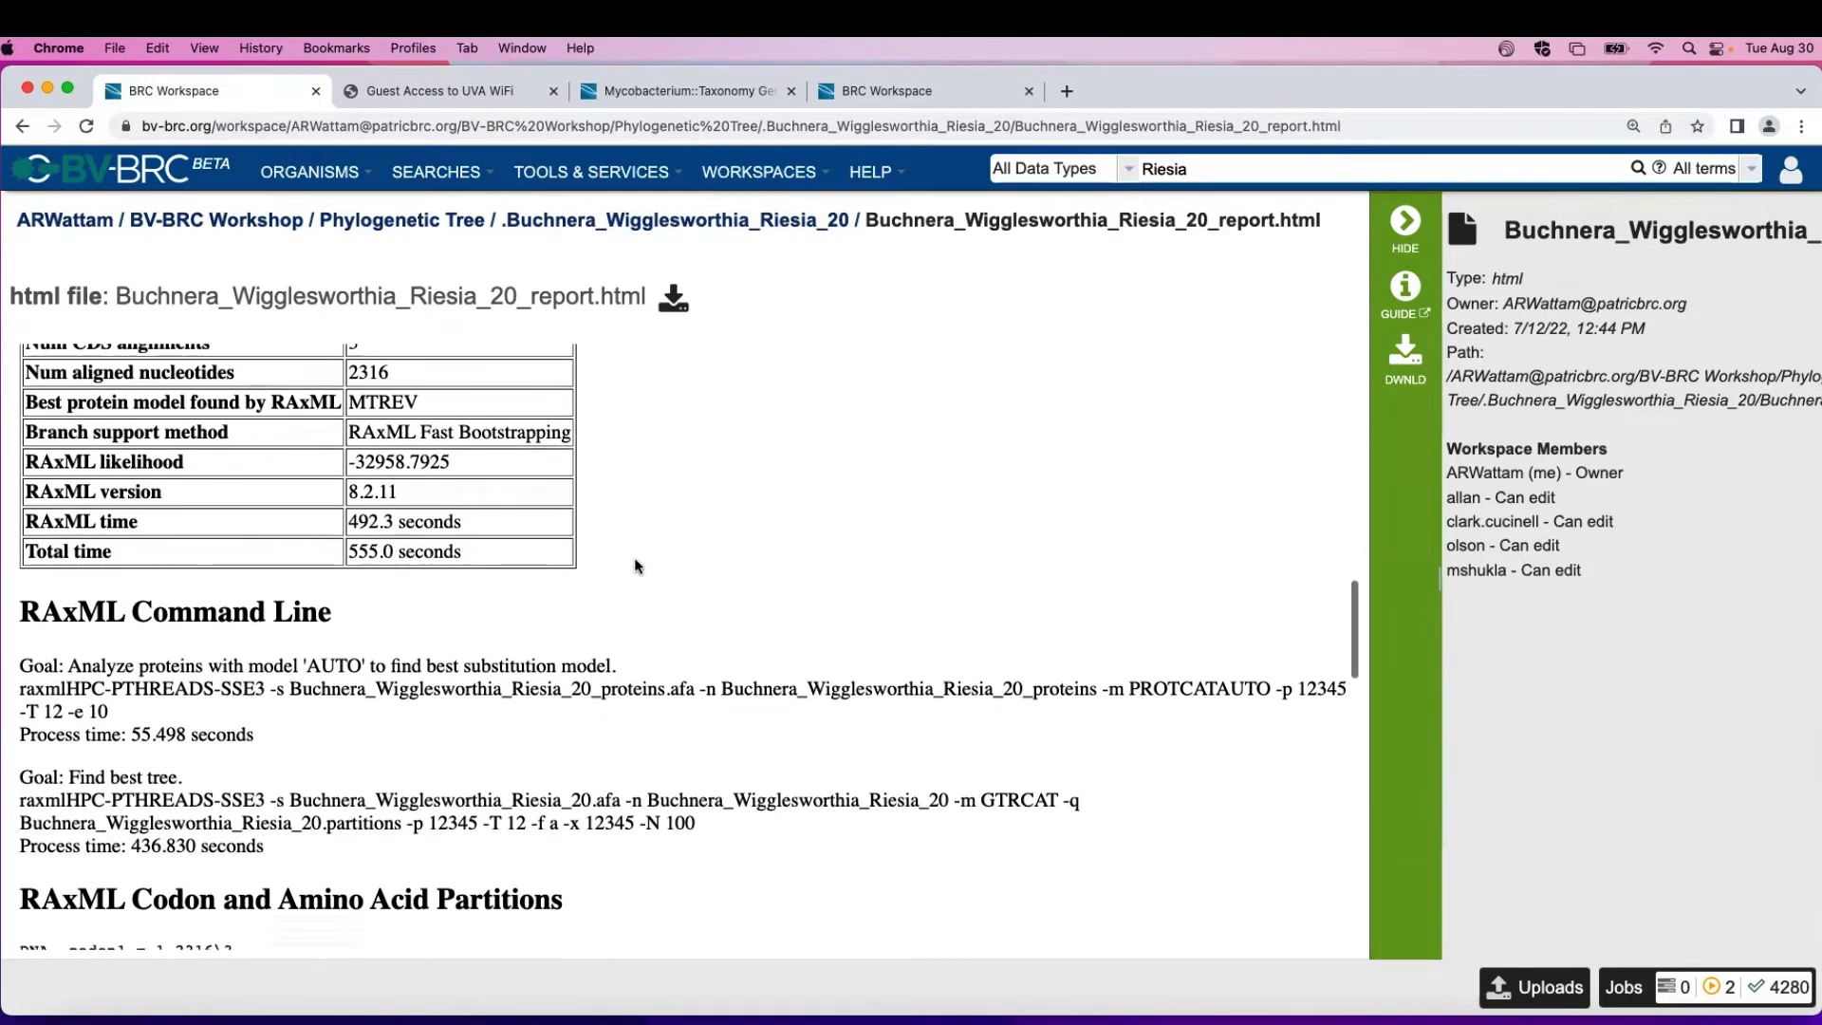
{"action": "scroll", "coordinate": [634, 565], "scroll_direction": "down", "scroll_amount": 3}
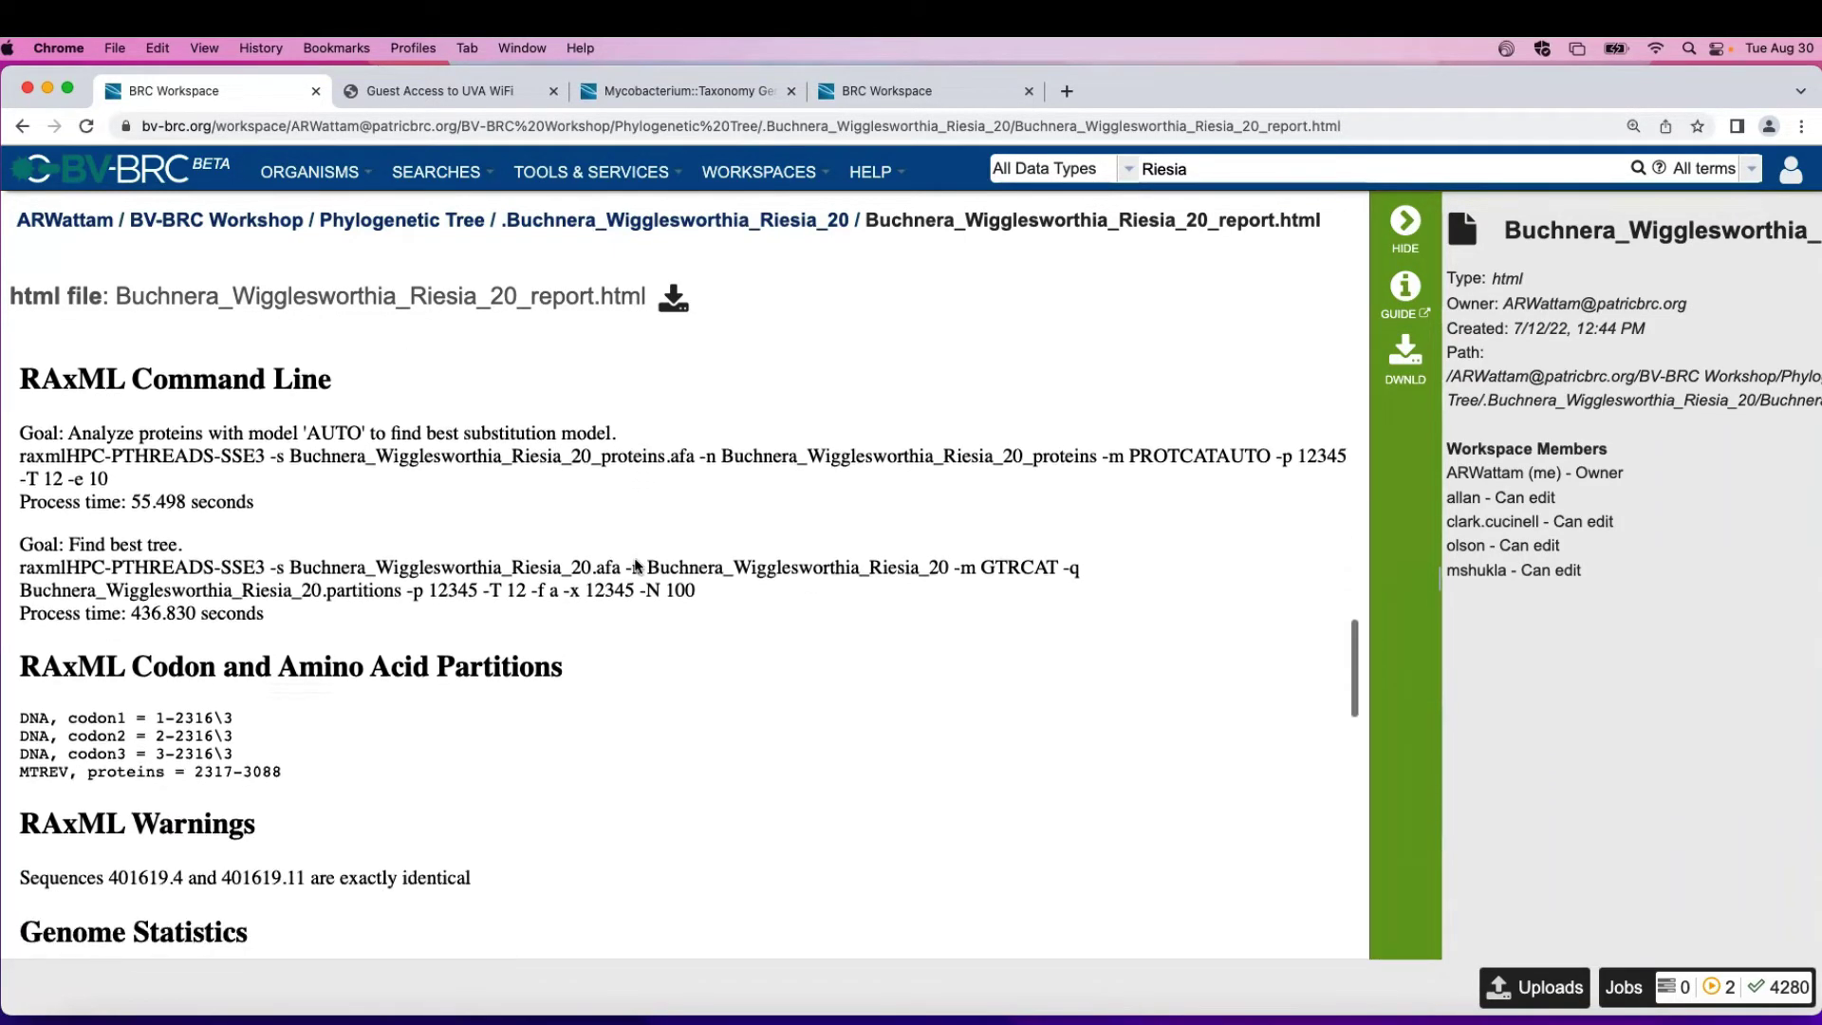
{"action": "scroll", "coordinate": [635, 565], "scroll_direction": "down", "scroll_amount": 3}
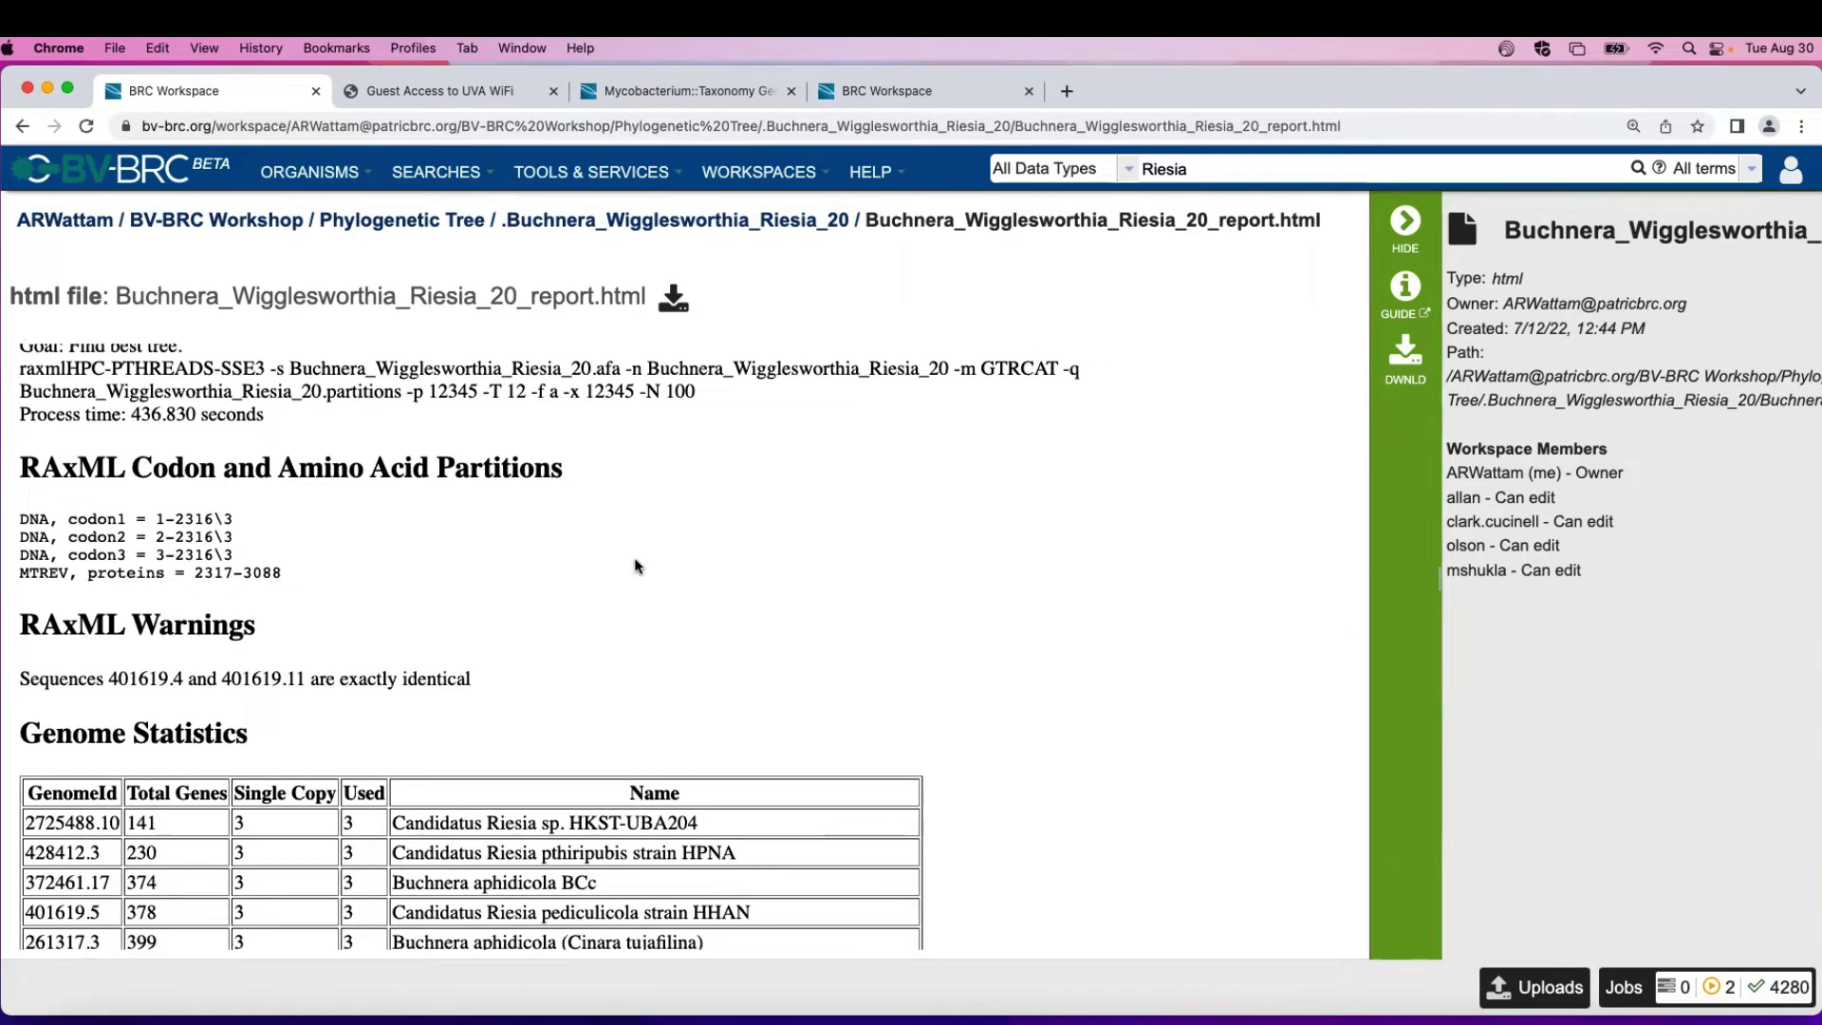
{"action": "scroll", "coordinate": [635, 566], "scroll_direction": "down", "scroll_amount": 6}
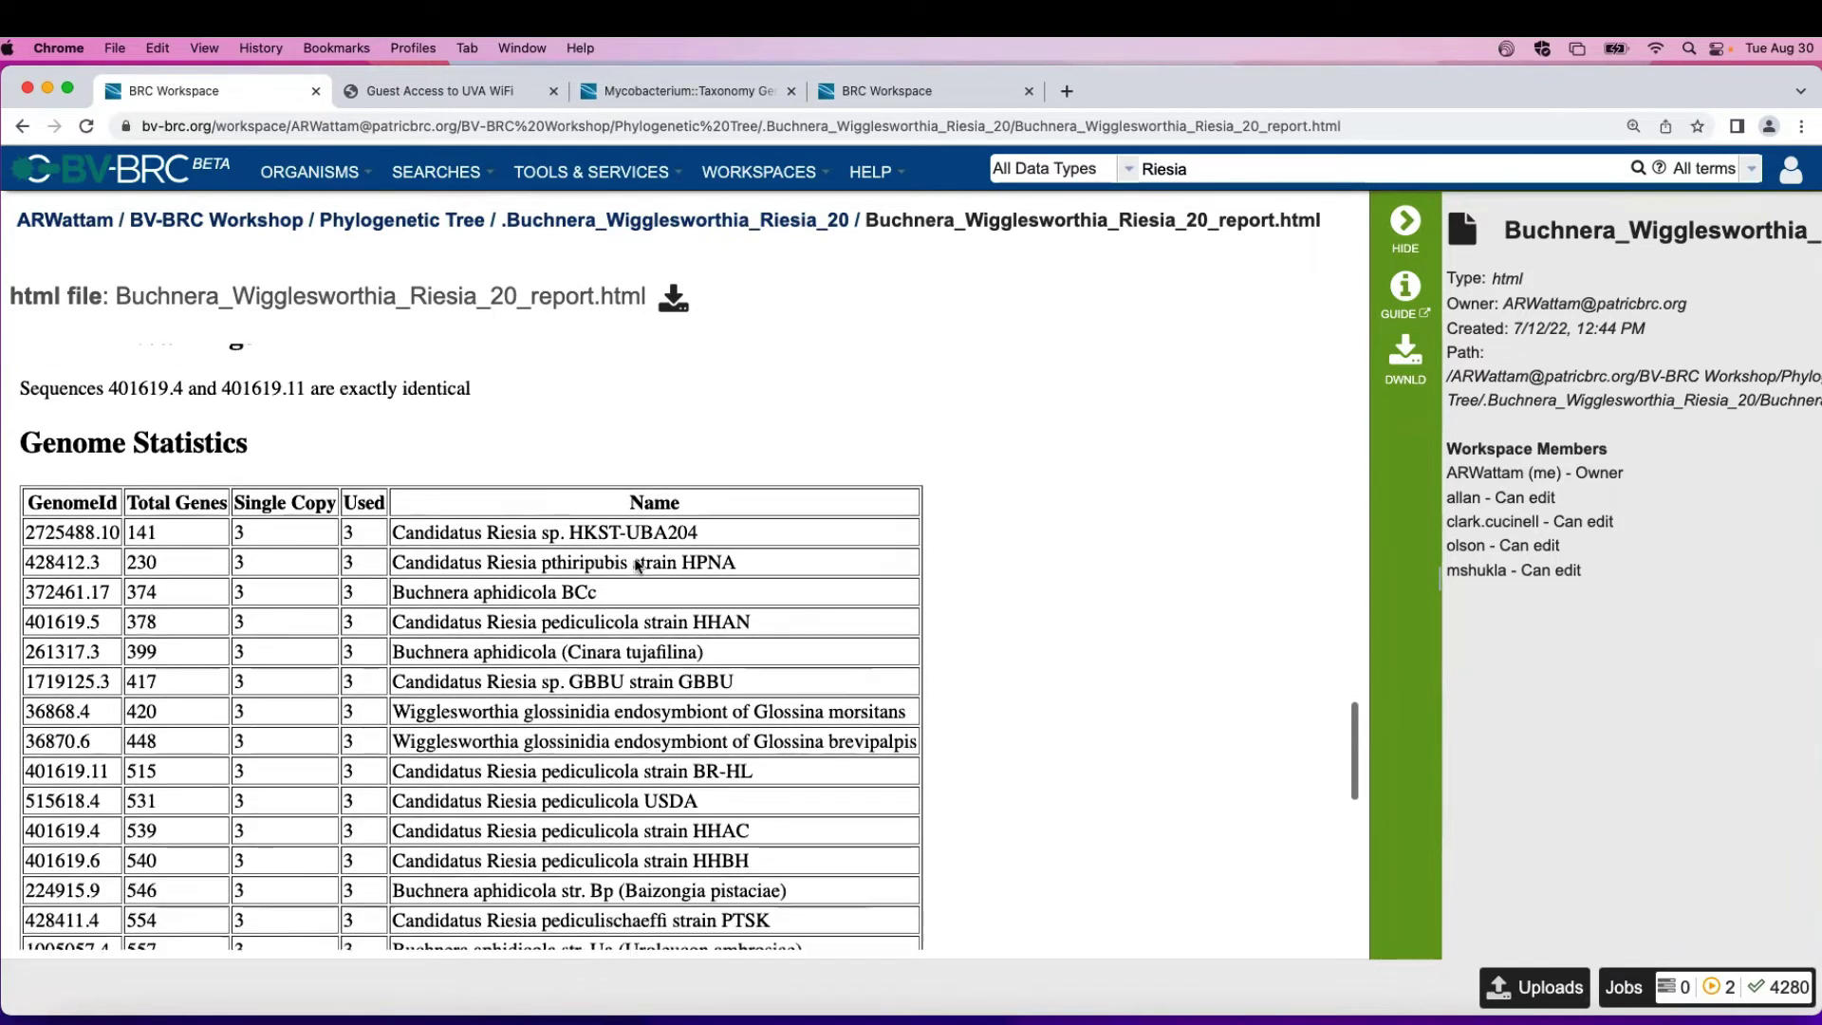
{"action": "scroll", "coordinate": [629, 583], "scroll_direction": "down", "scroll_amount": 3}
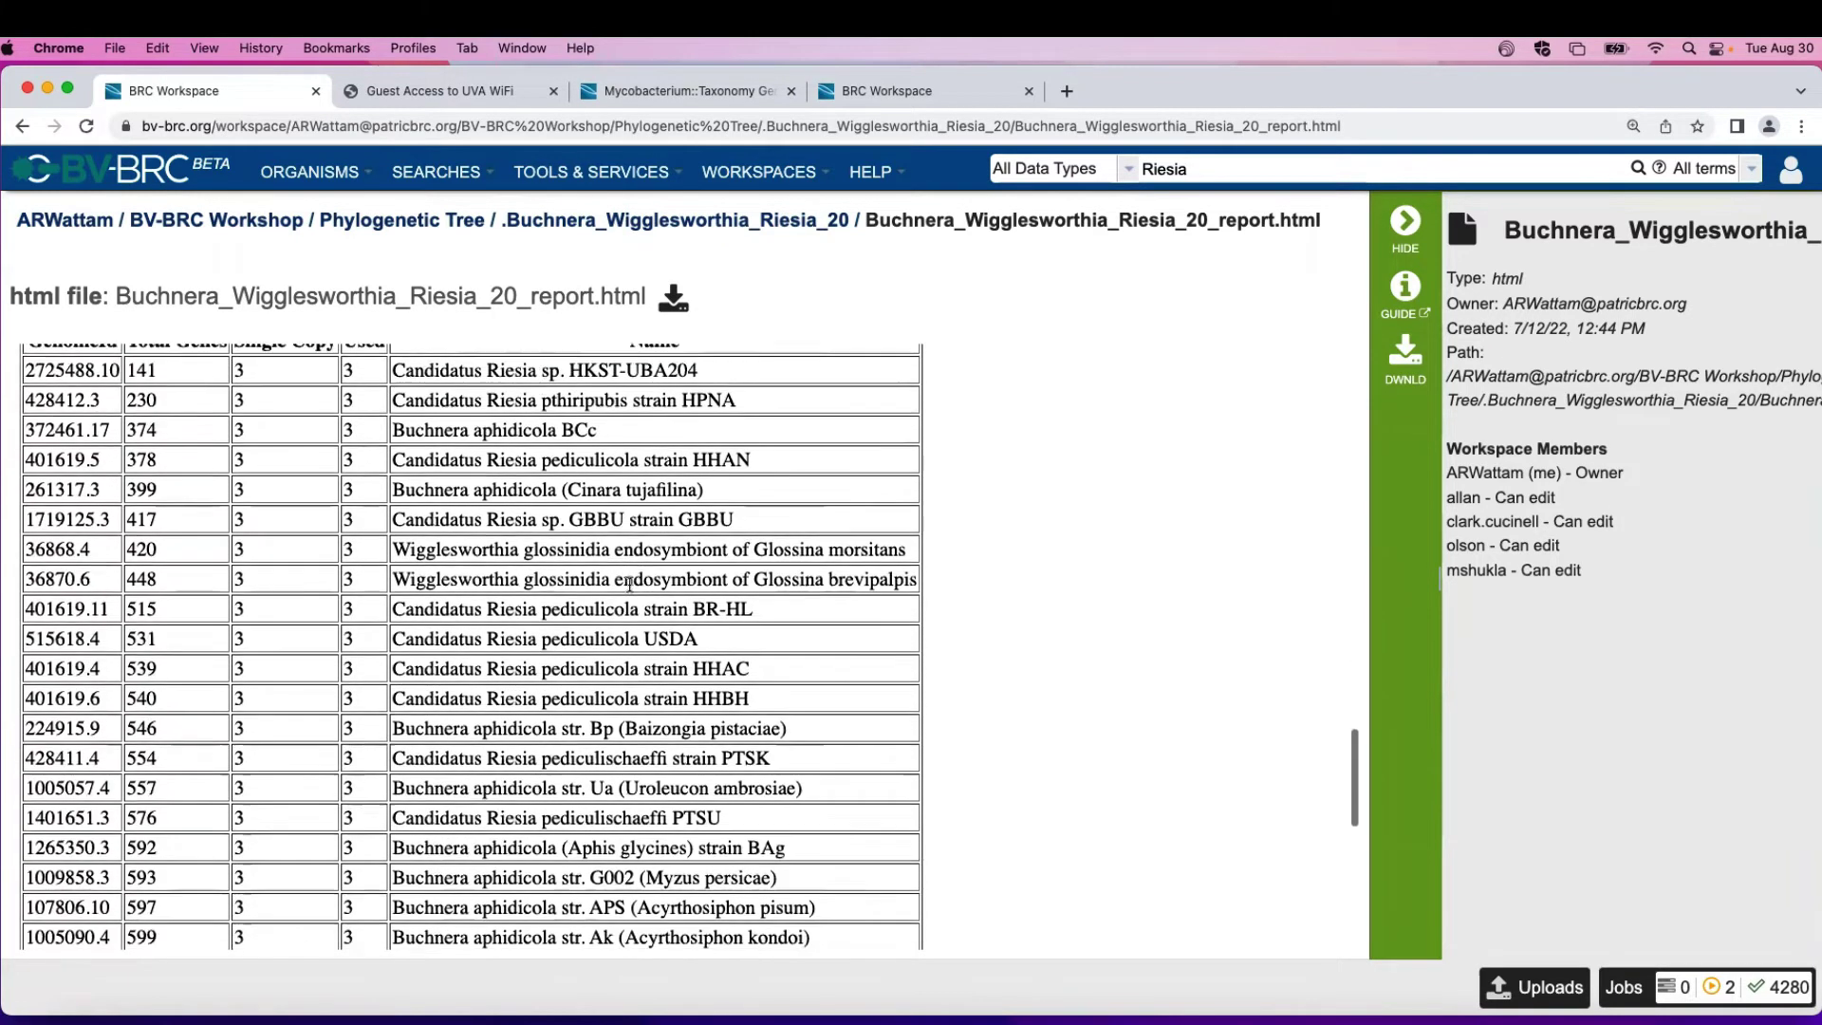
{"action": "scroll", "coordinate": [629, 583], "scroll_direction": "down", "scroll_amount": 10}
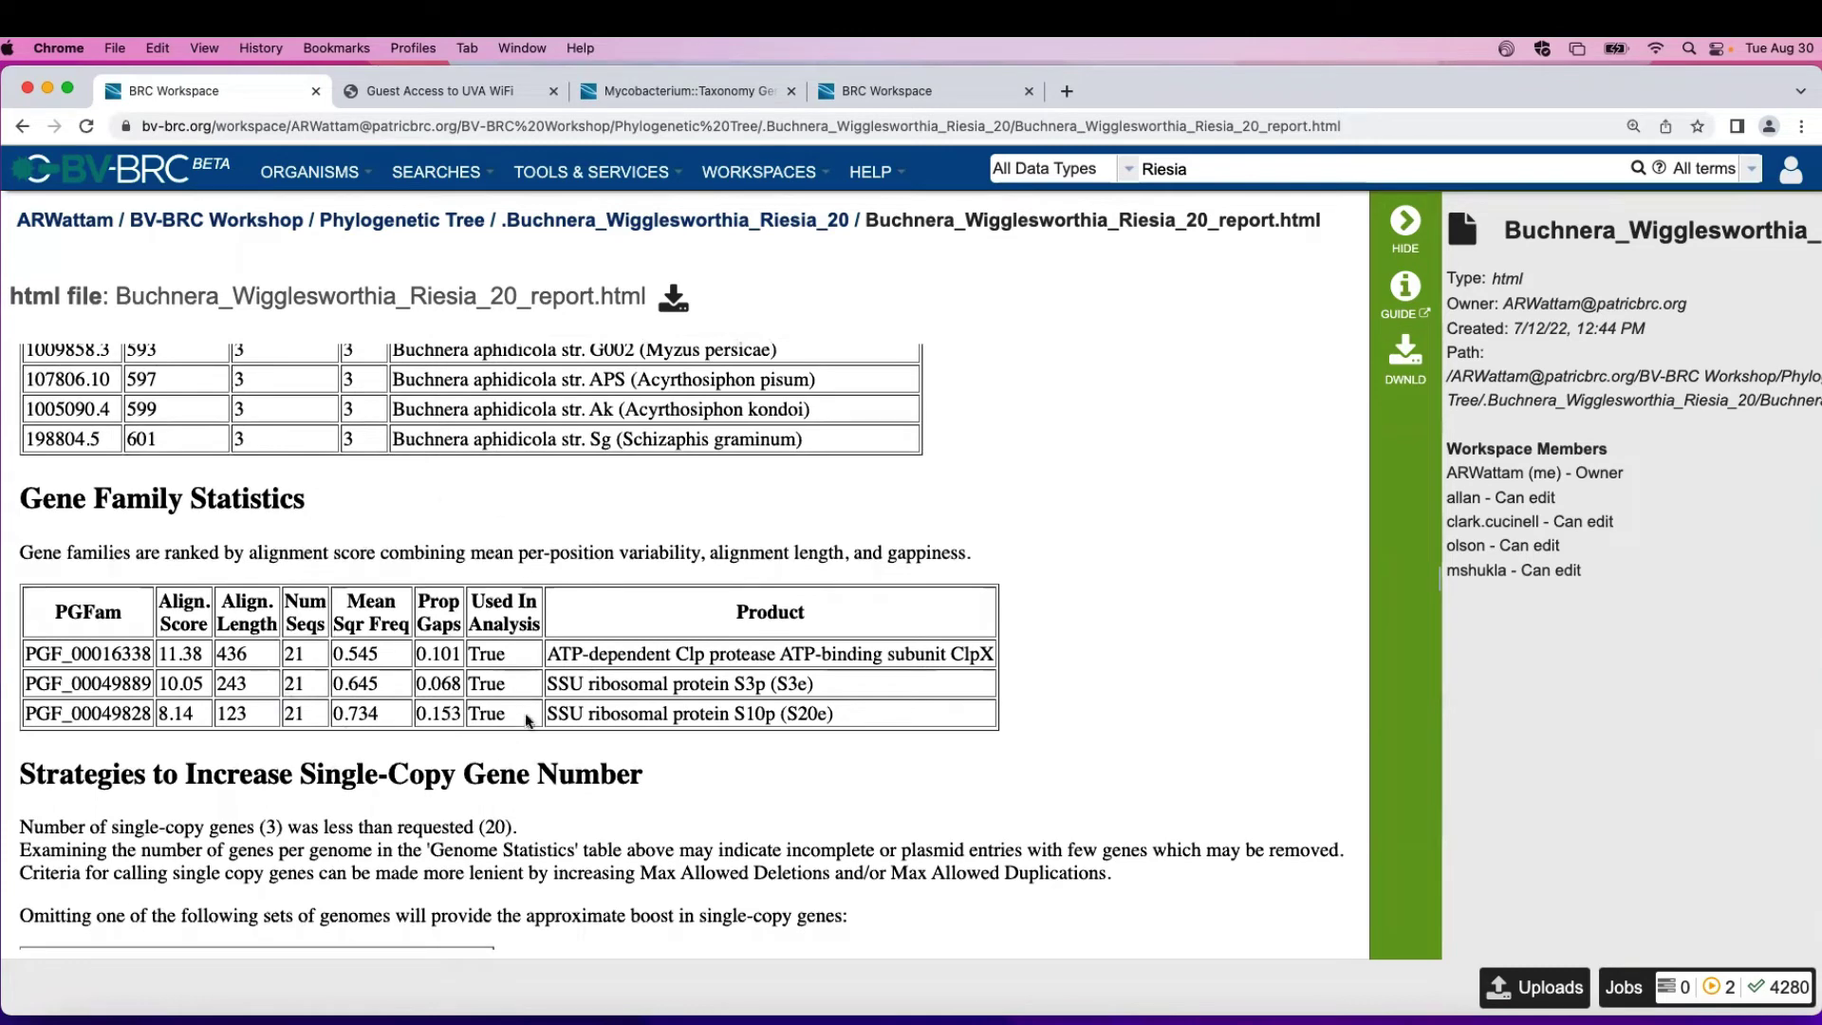
{"action": "scroll", "coordinate": [611, 641], "scroll_direction": "down", "scroll_amount": 4}
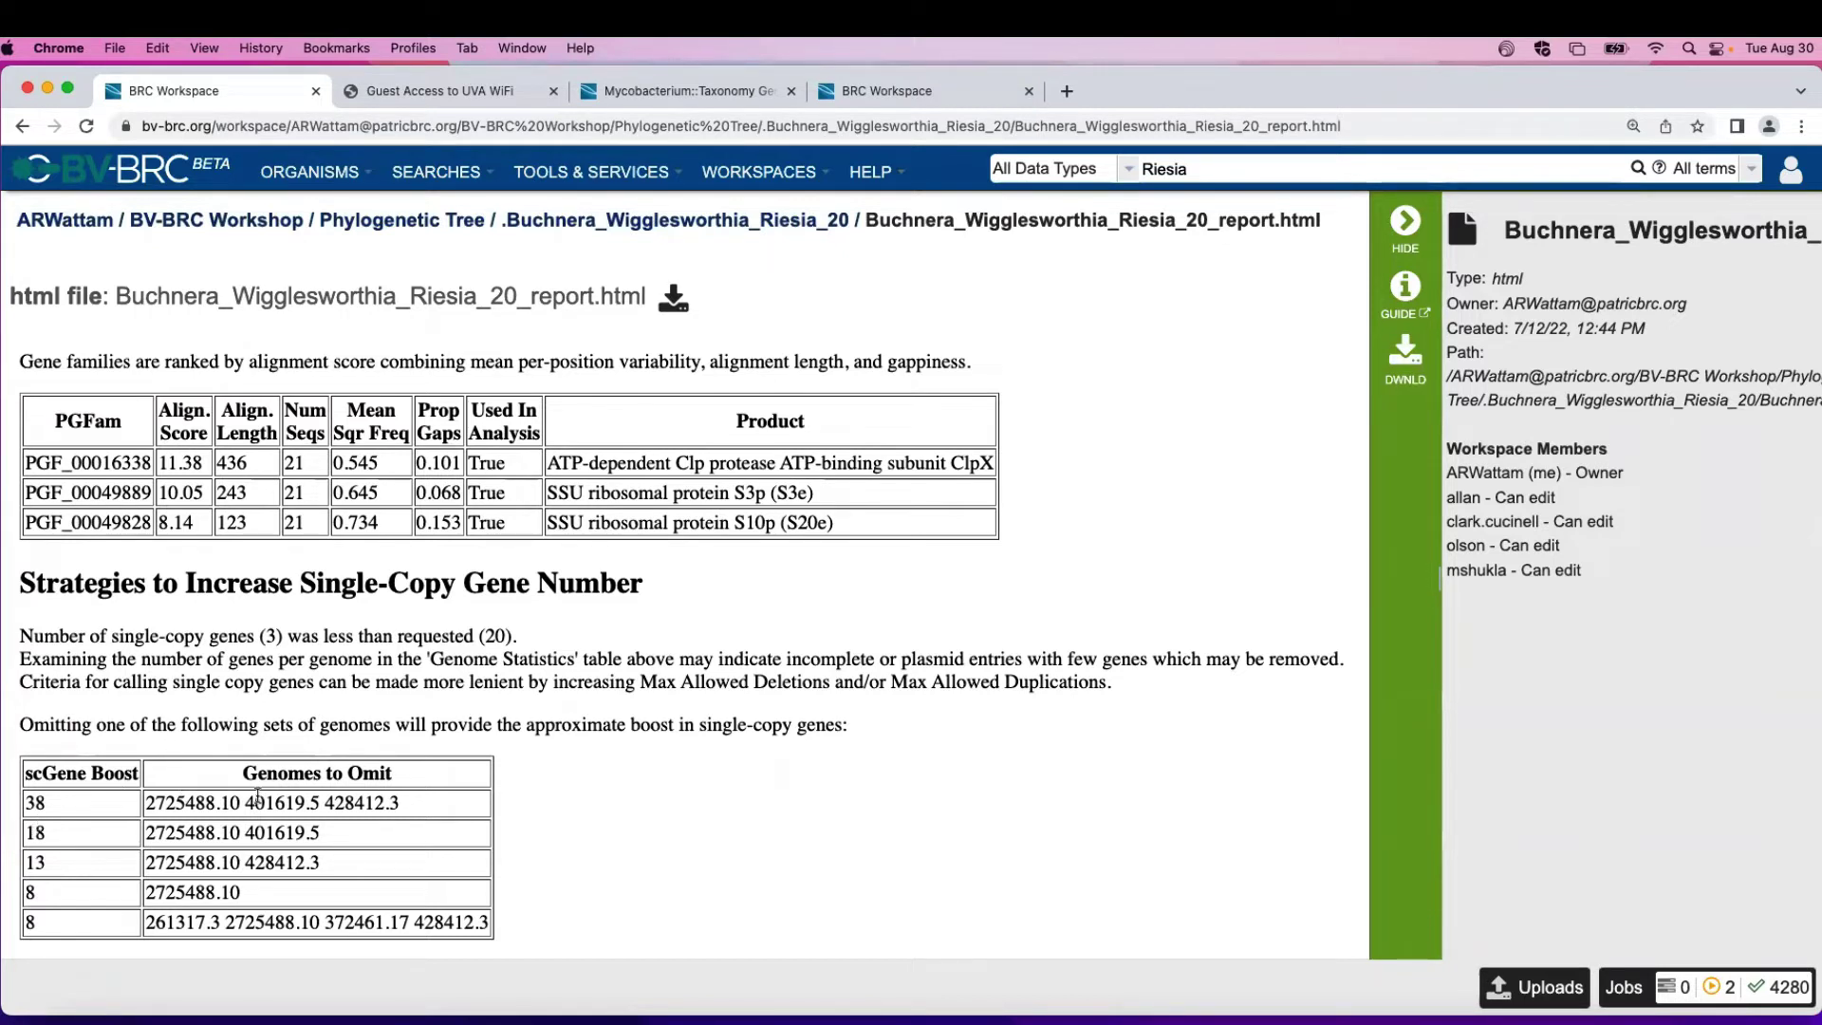
Step: Search the report for genome 2725488.10 from the first Genomes to Omit row and step through the matches to its tree branch
{"action": "left_click_drag", "start_coordinate": [141, 795], "coordinate": [142, 803]}
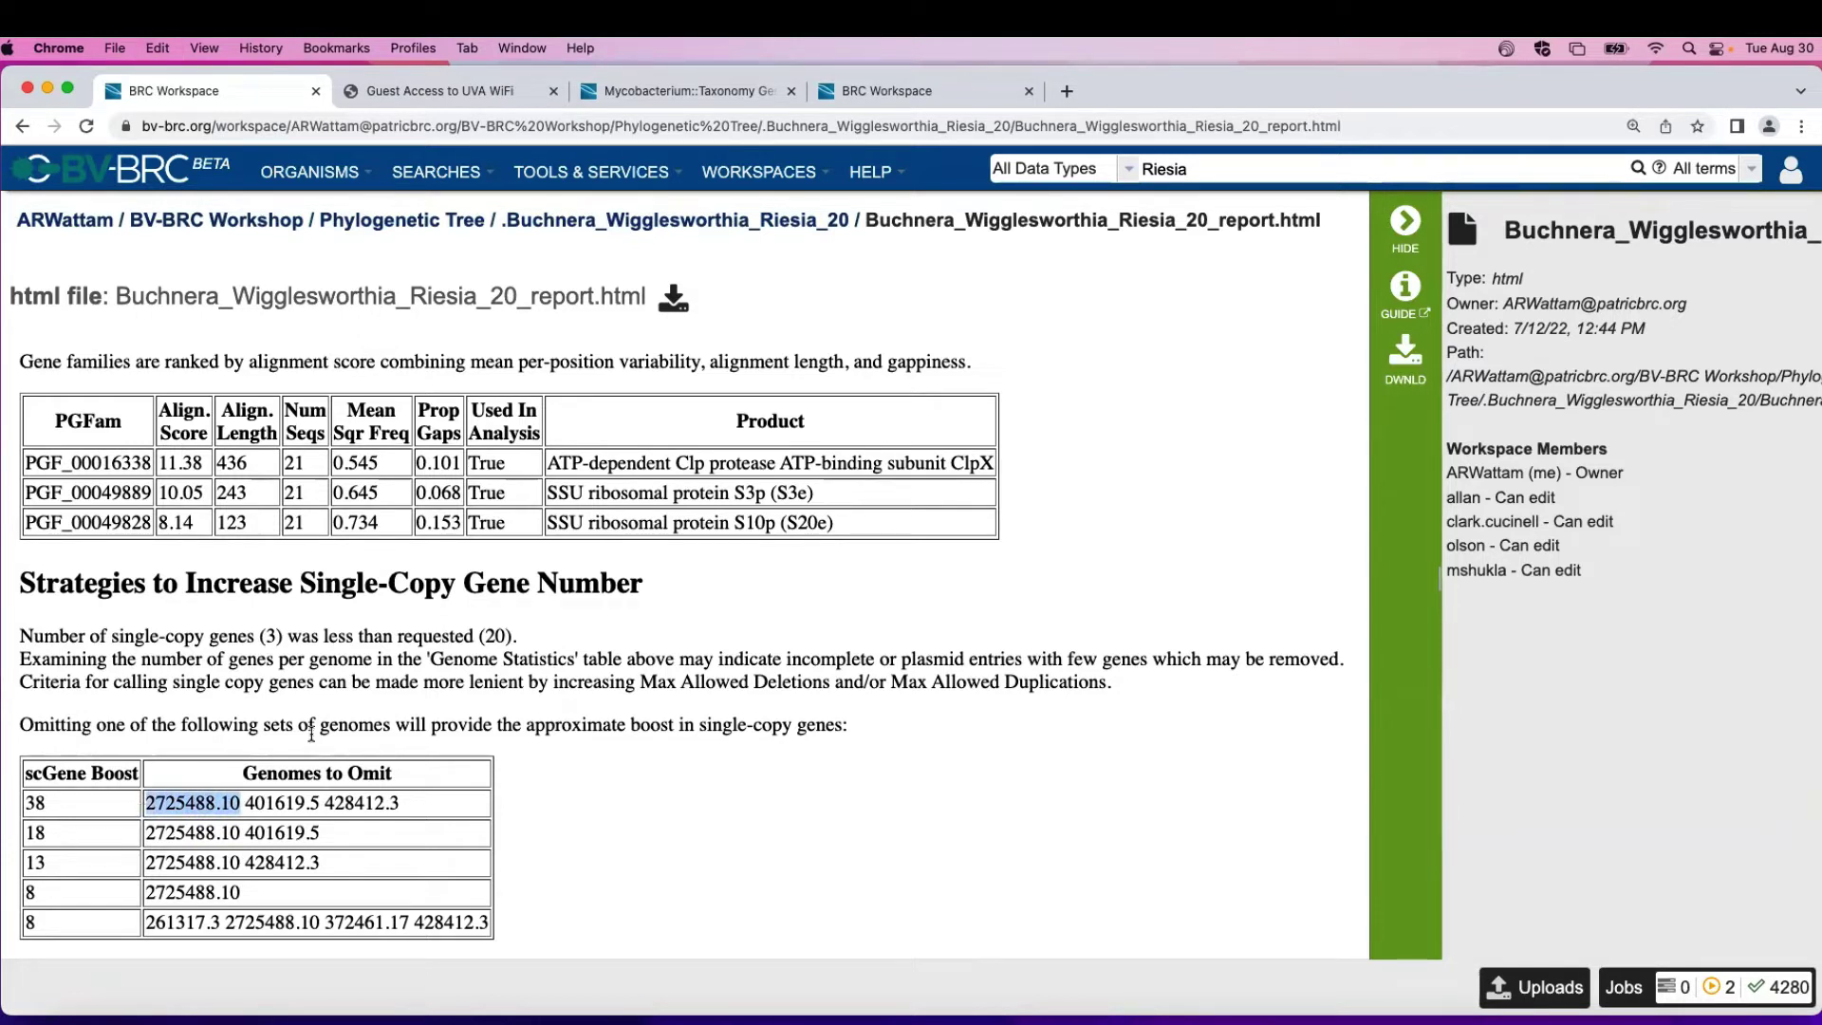
{"action": "key", "text": "super+f"}
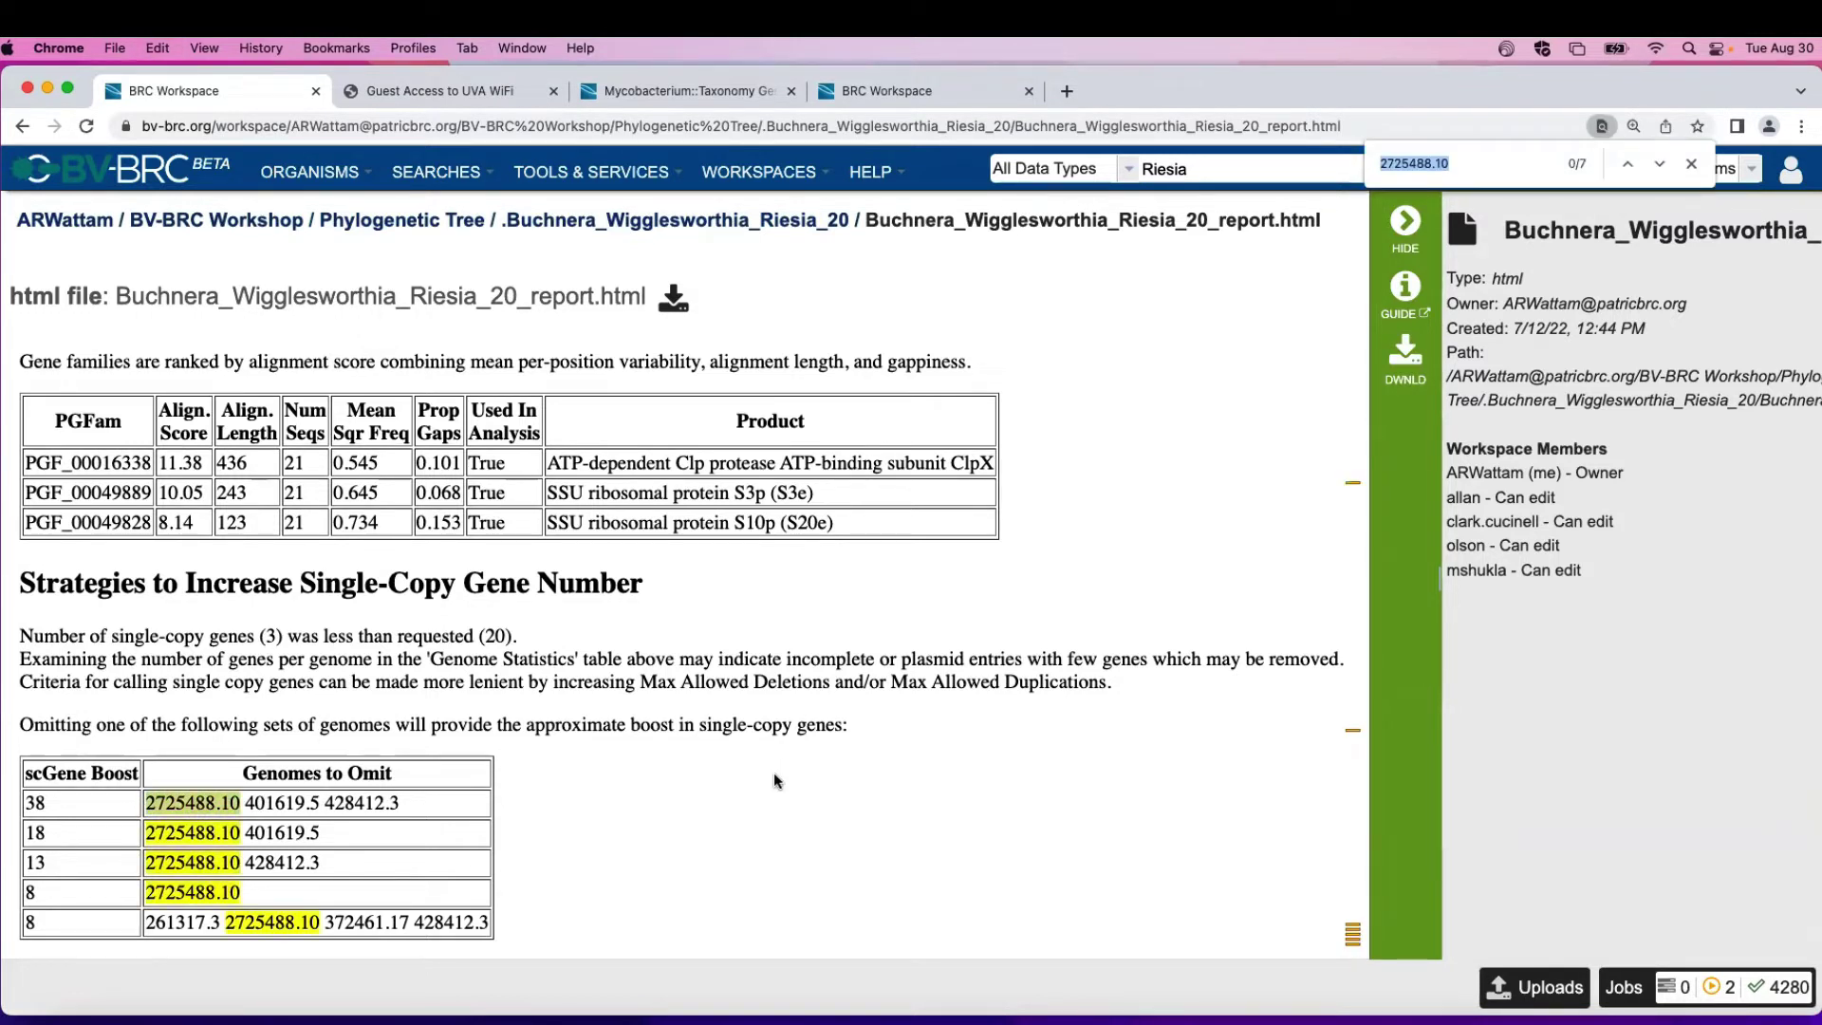
{"action": "key", "text": "Return"}
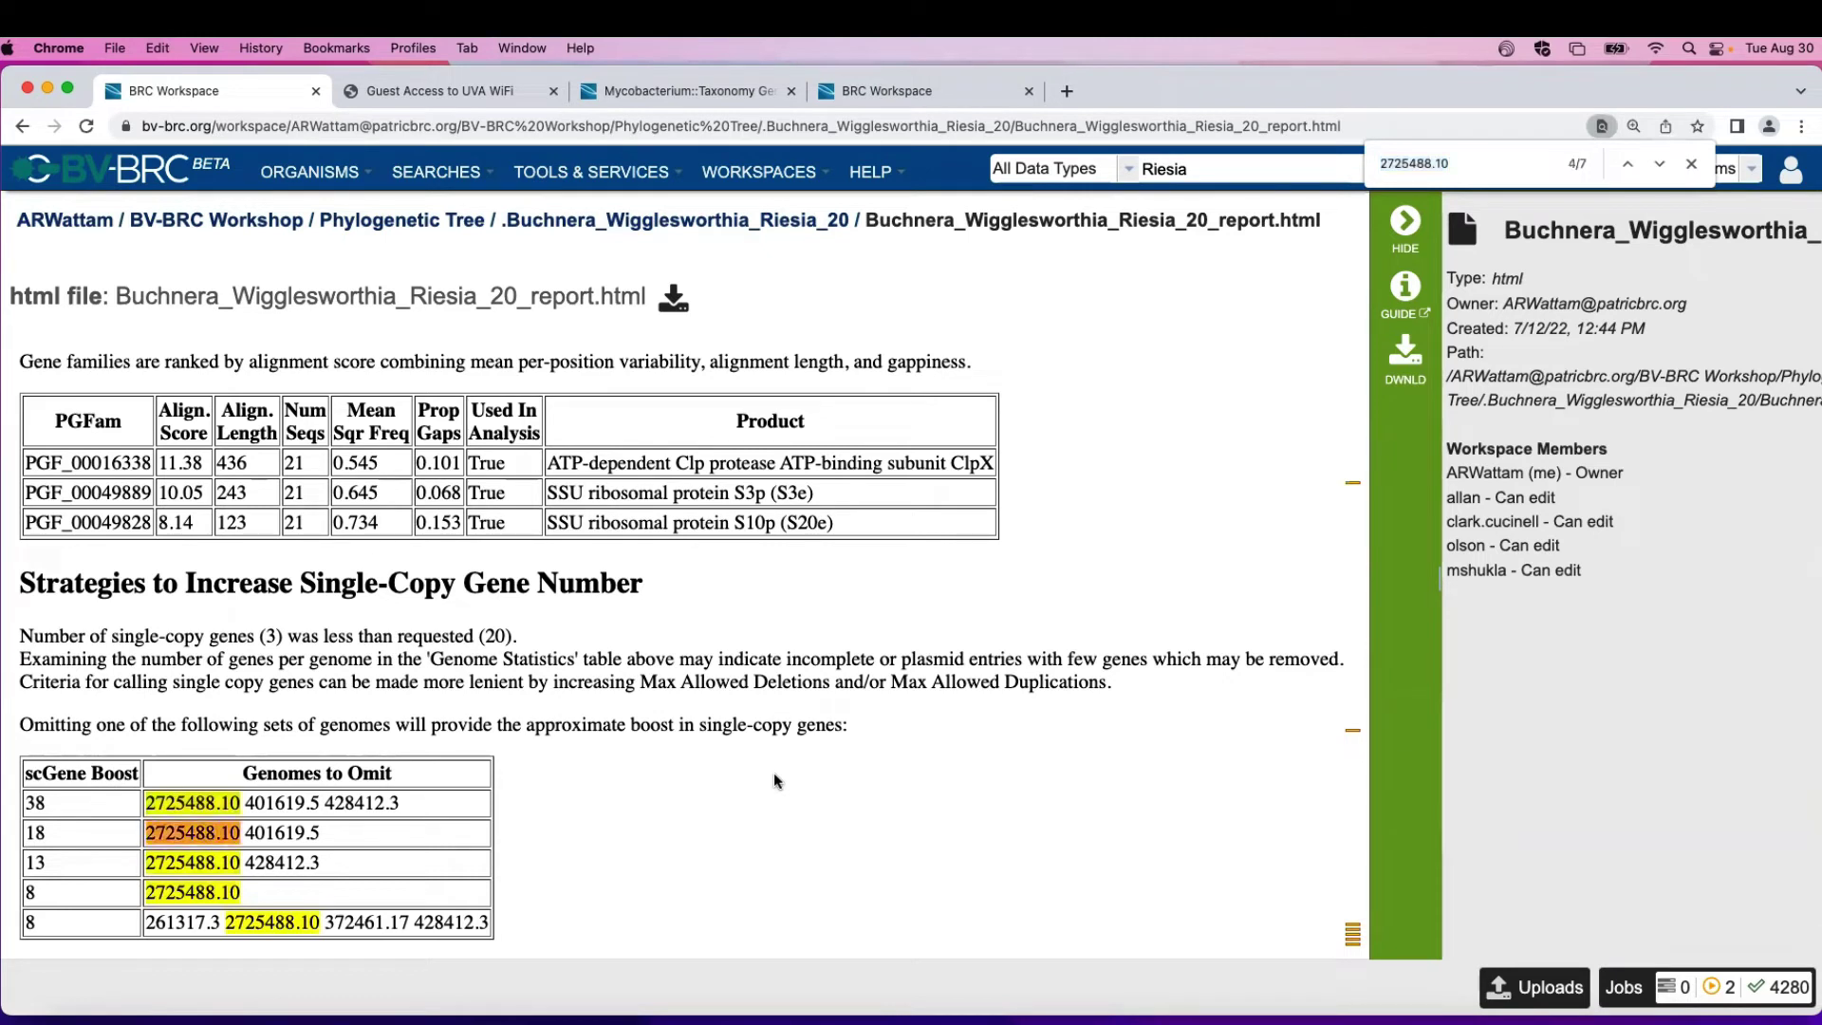
{"action": "key", "text": "Return"}
{"action": "key", "text": "Return"}
{"action": "key", "text": "Return"}
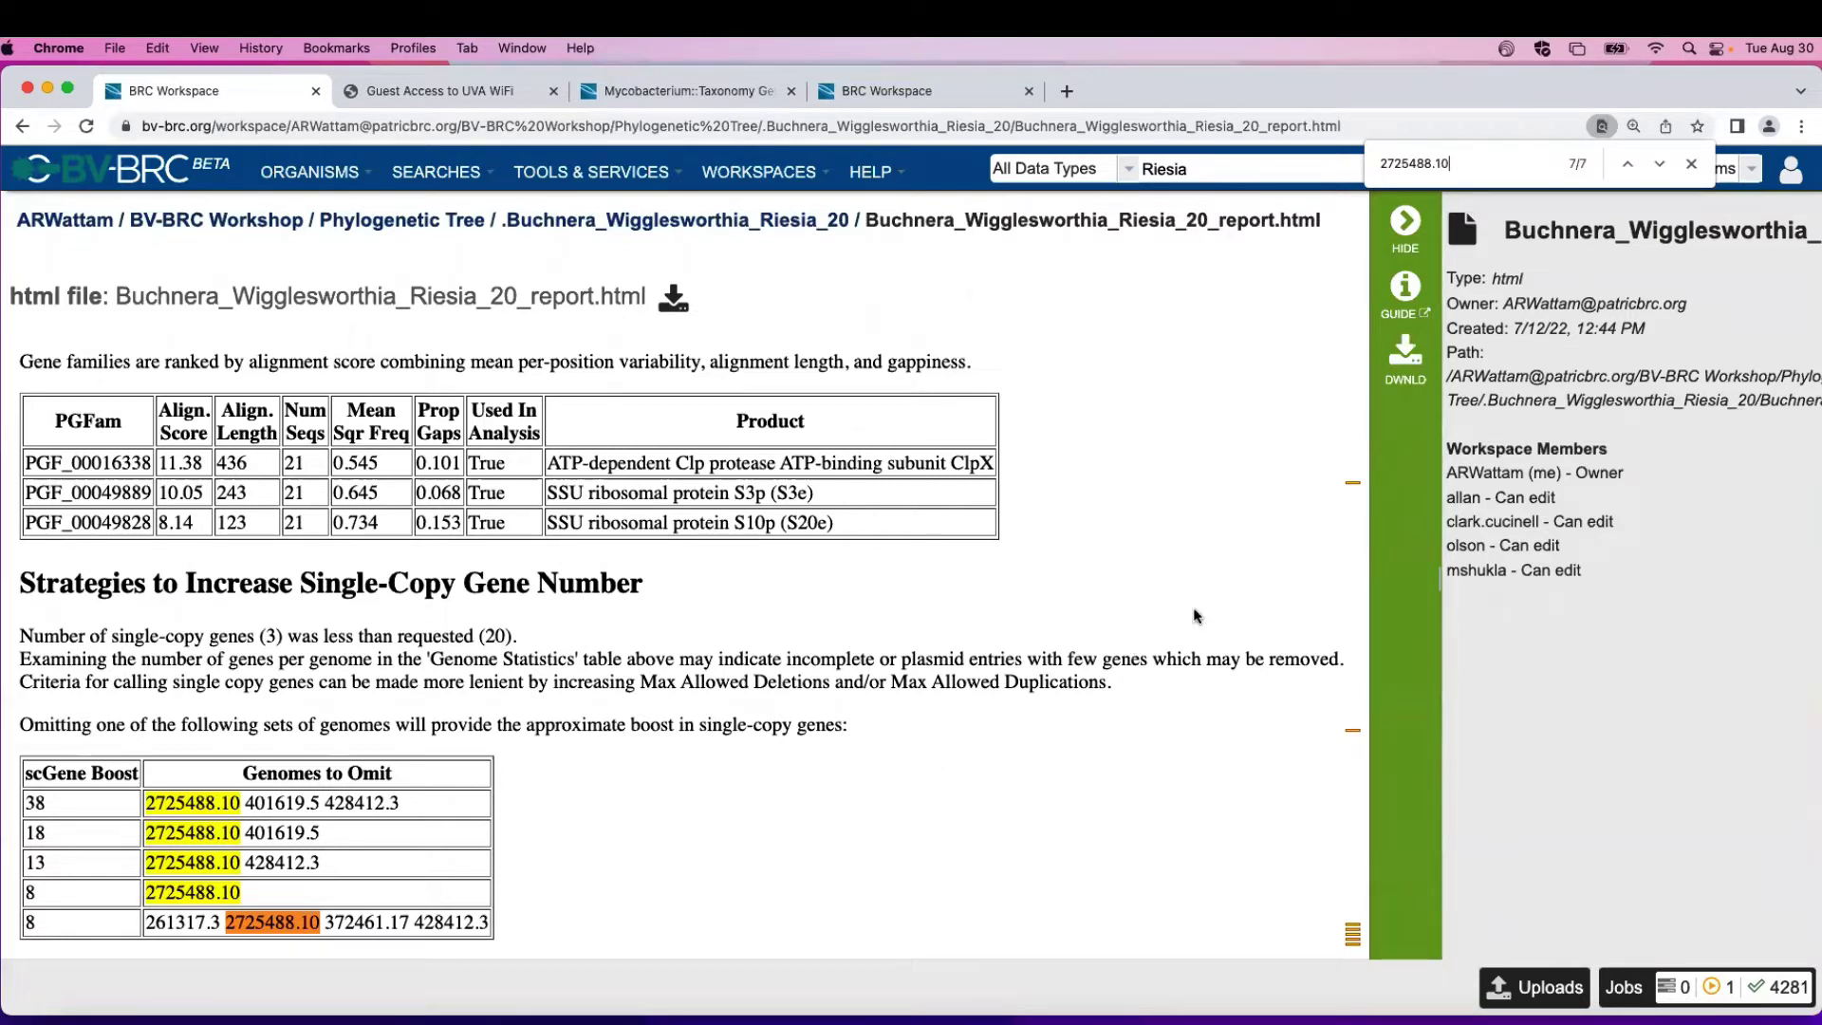
{"action": "left_click", "coordinate": [1656, 167]}
{"action": "left_click", "coordinate": [1657, 167]}
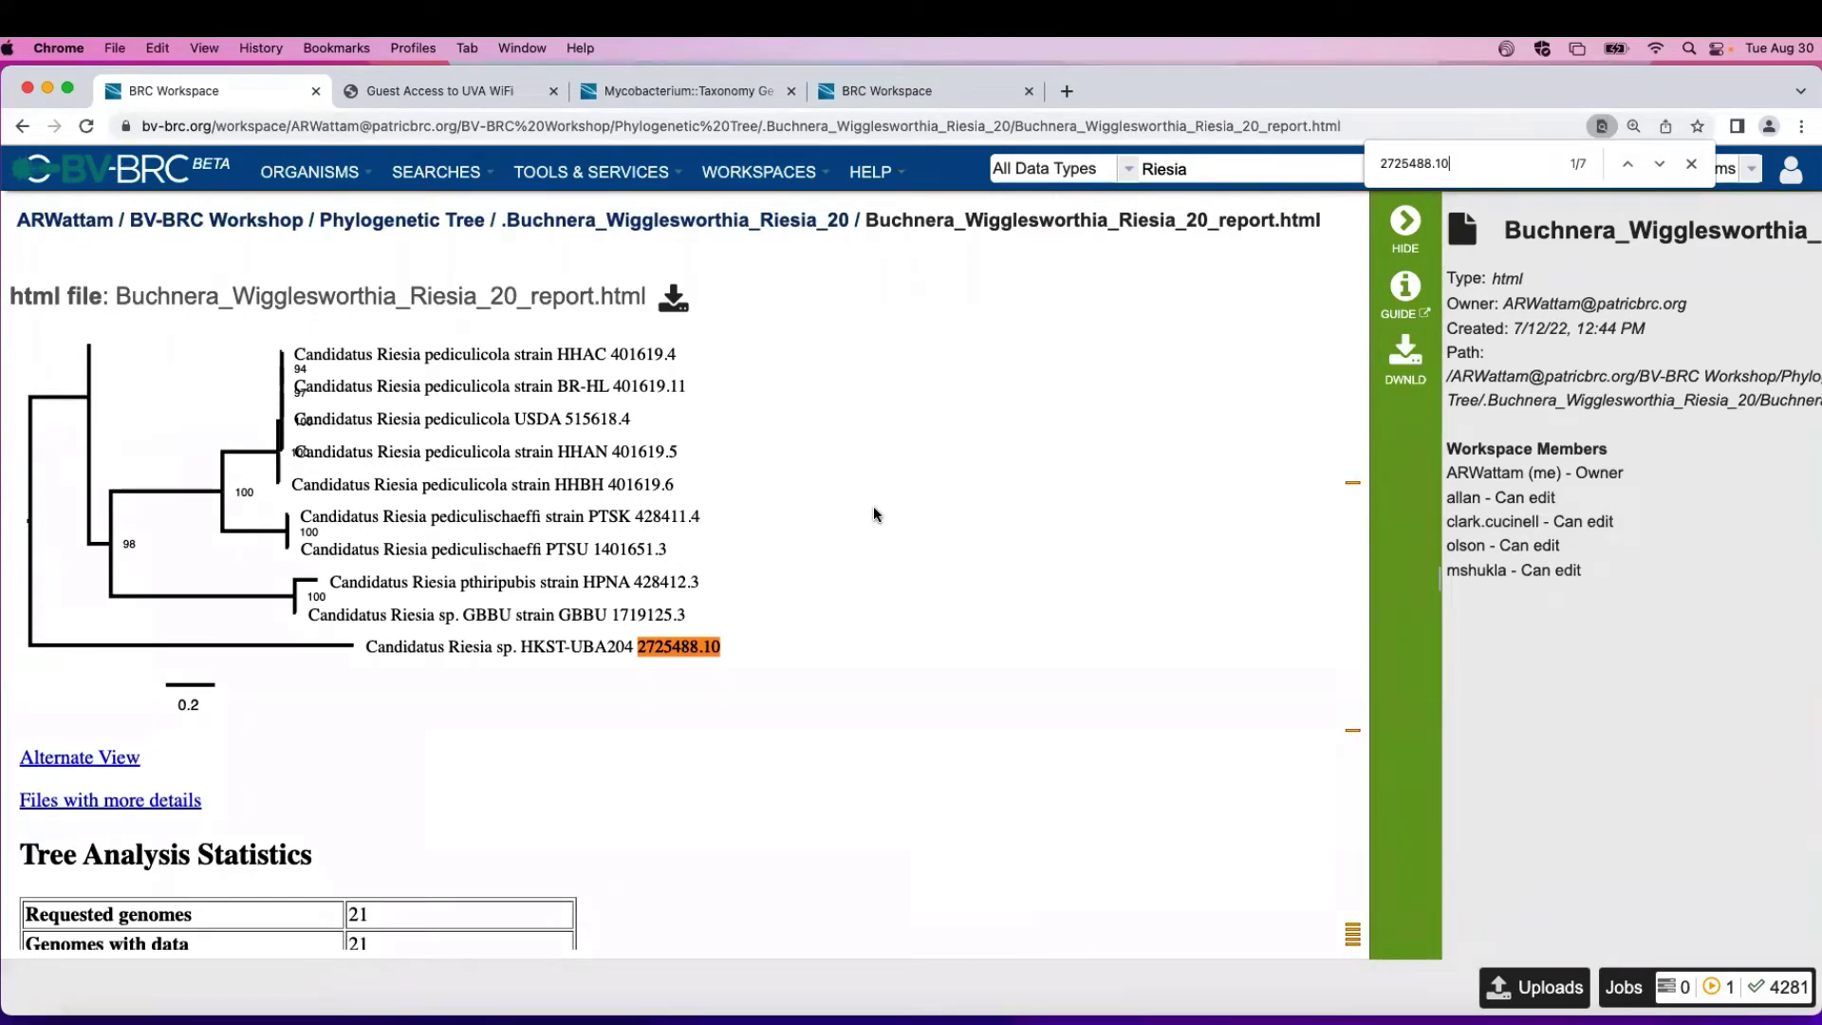
Step: Copy genome ID 401619.5 from the first Genomes to Omit row and find it in the tree
{"action": "scroll", "coordinate": [884, 594], "scroll_direction": "down", "scroll_amount": 20}
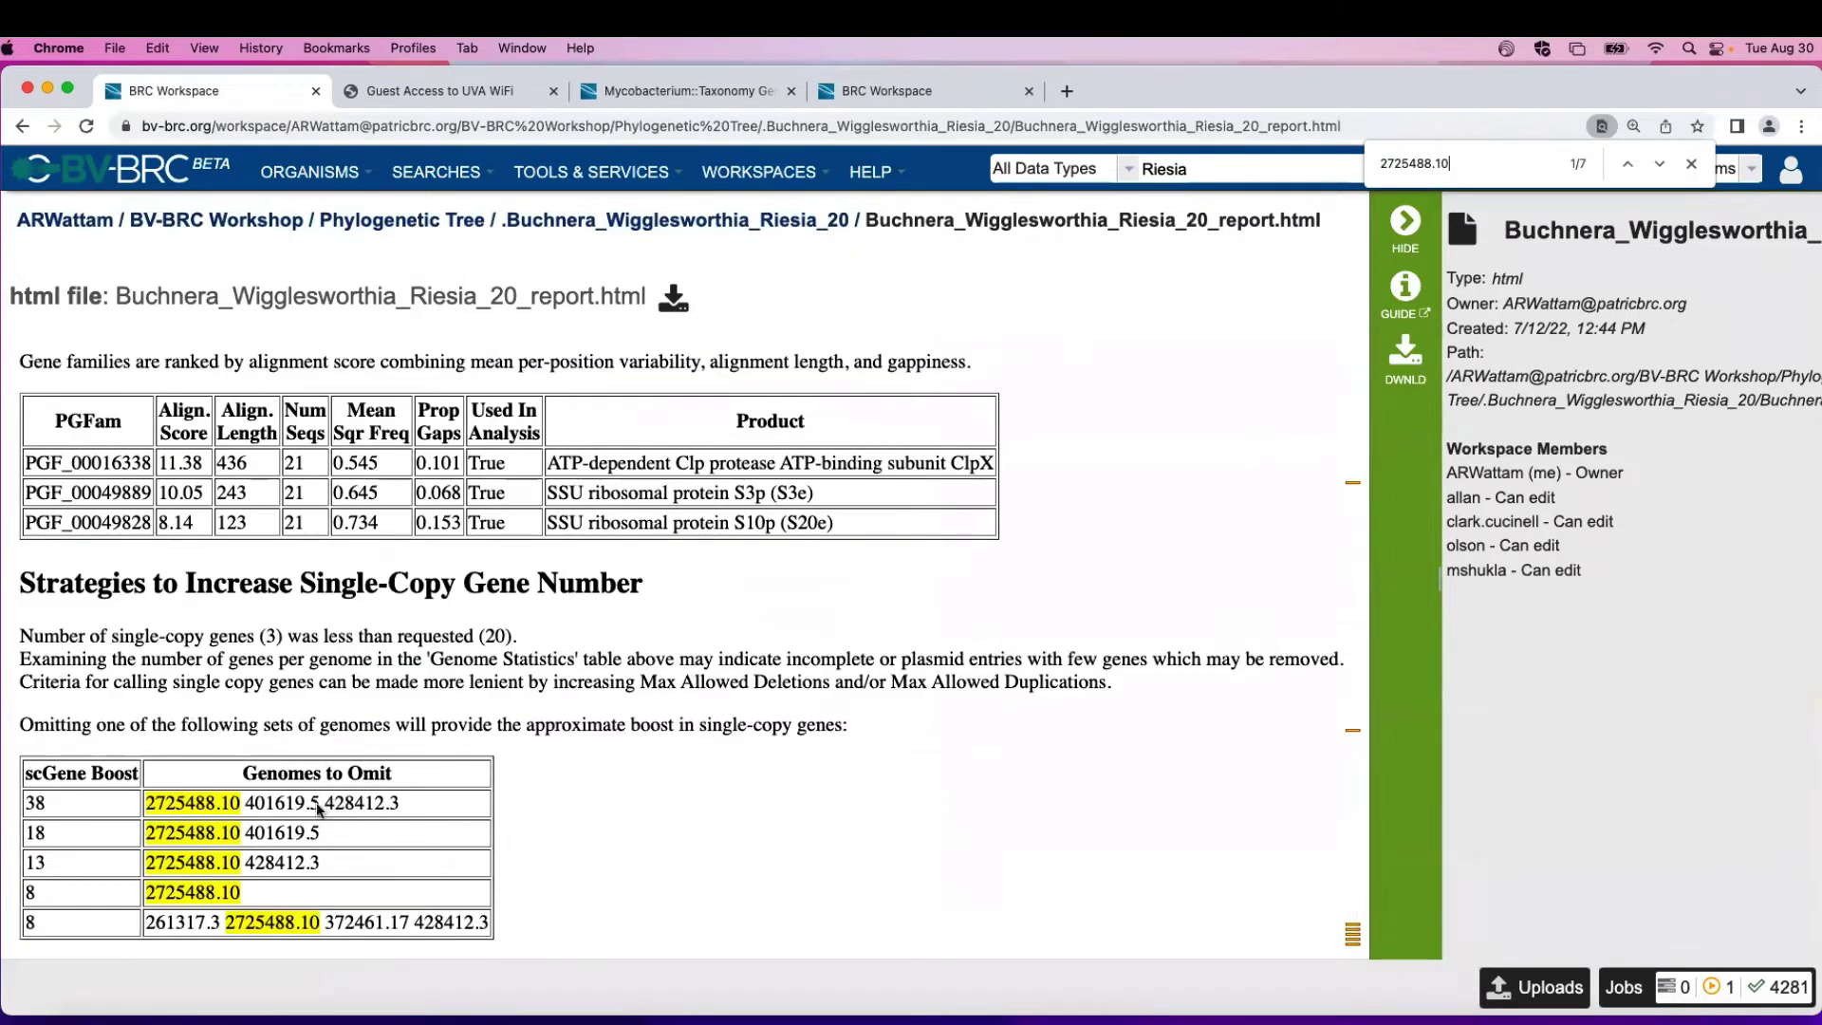
{"action": "double_click", "coordinate": [293, 801]}
{"action": "key", "text": "super+c"}
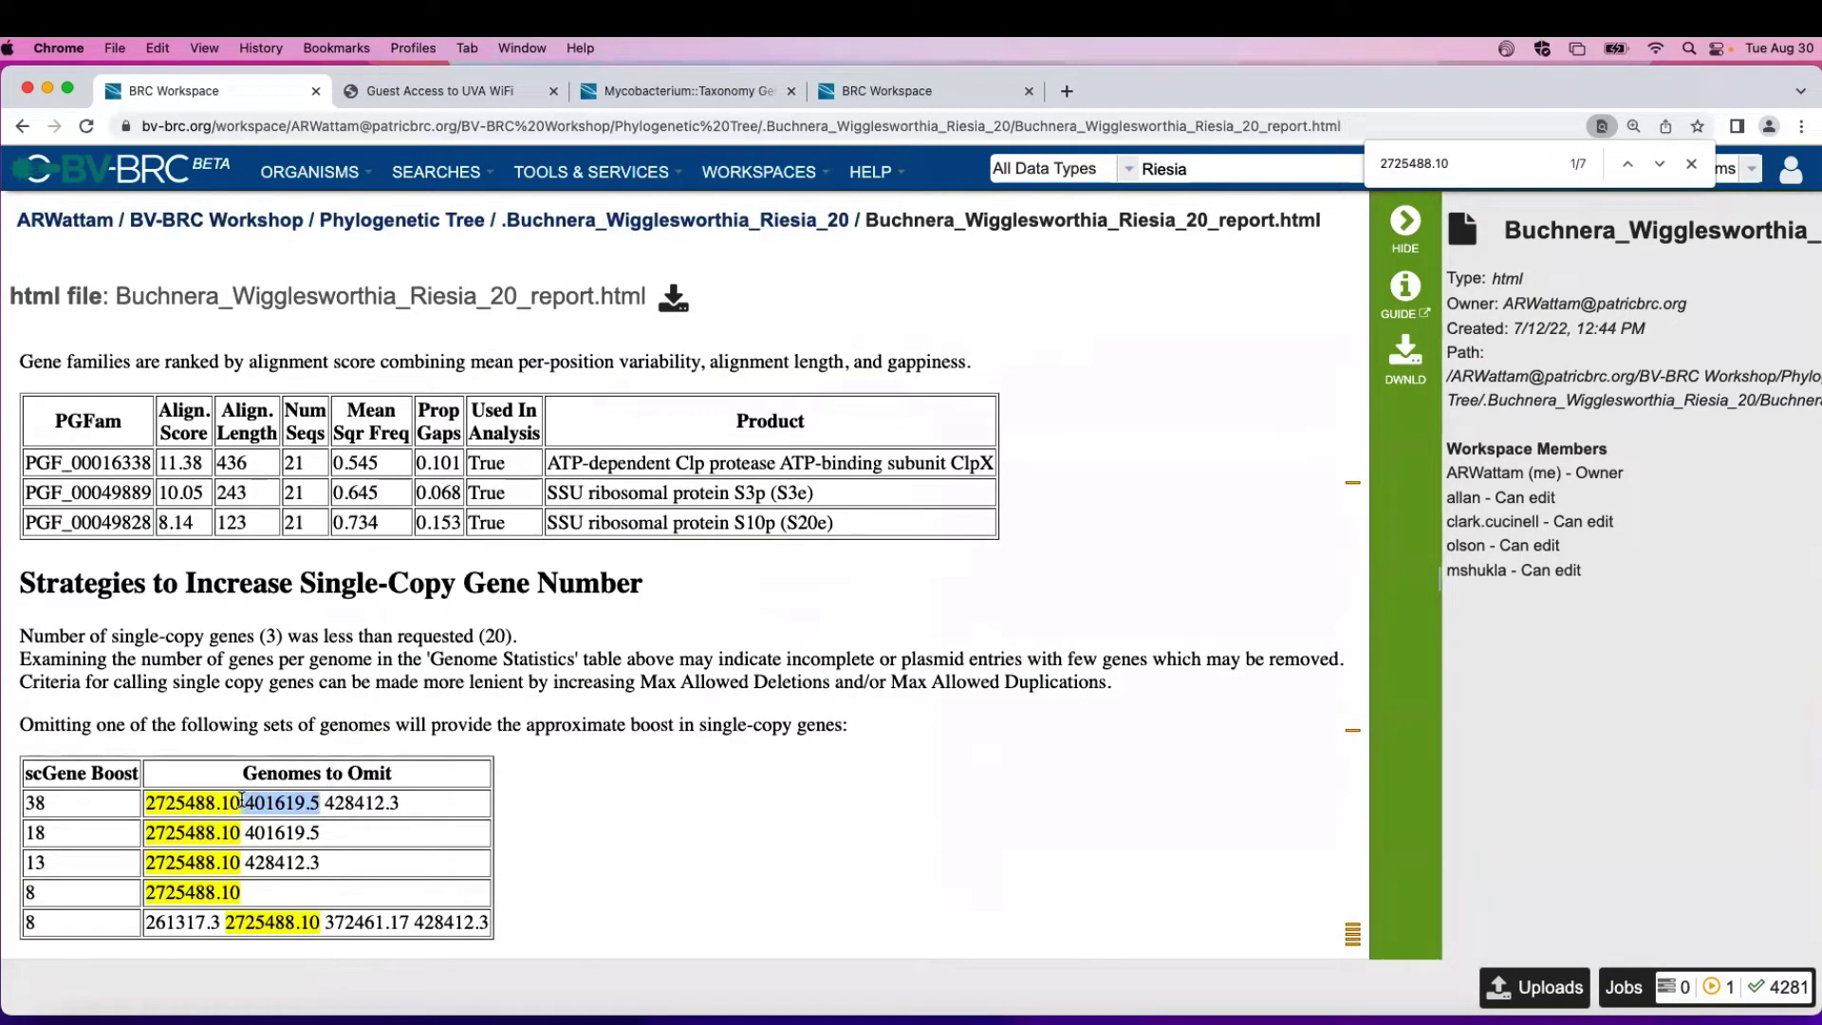
{"action": "key", "text": "super+f"}
{"action": "key", "text": "super+v"}
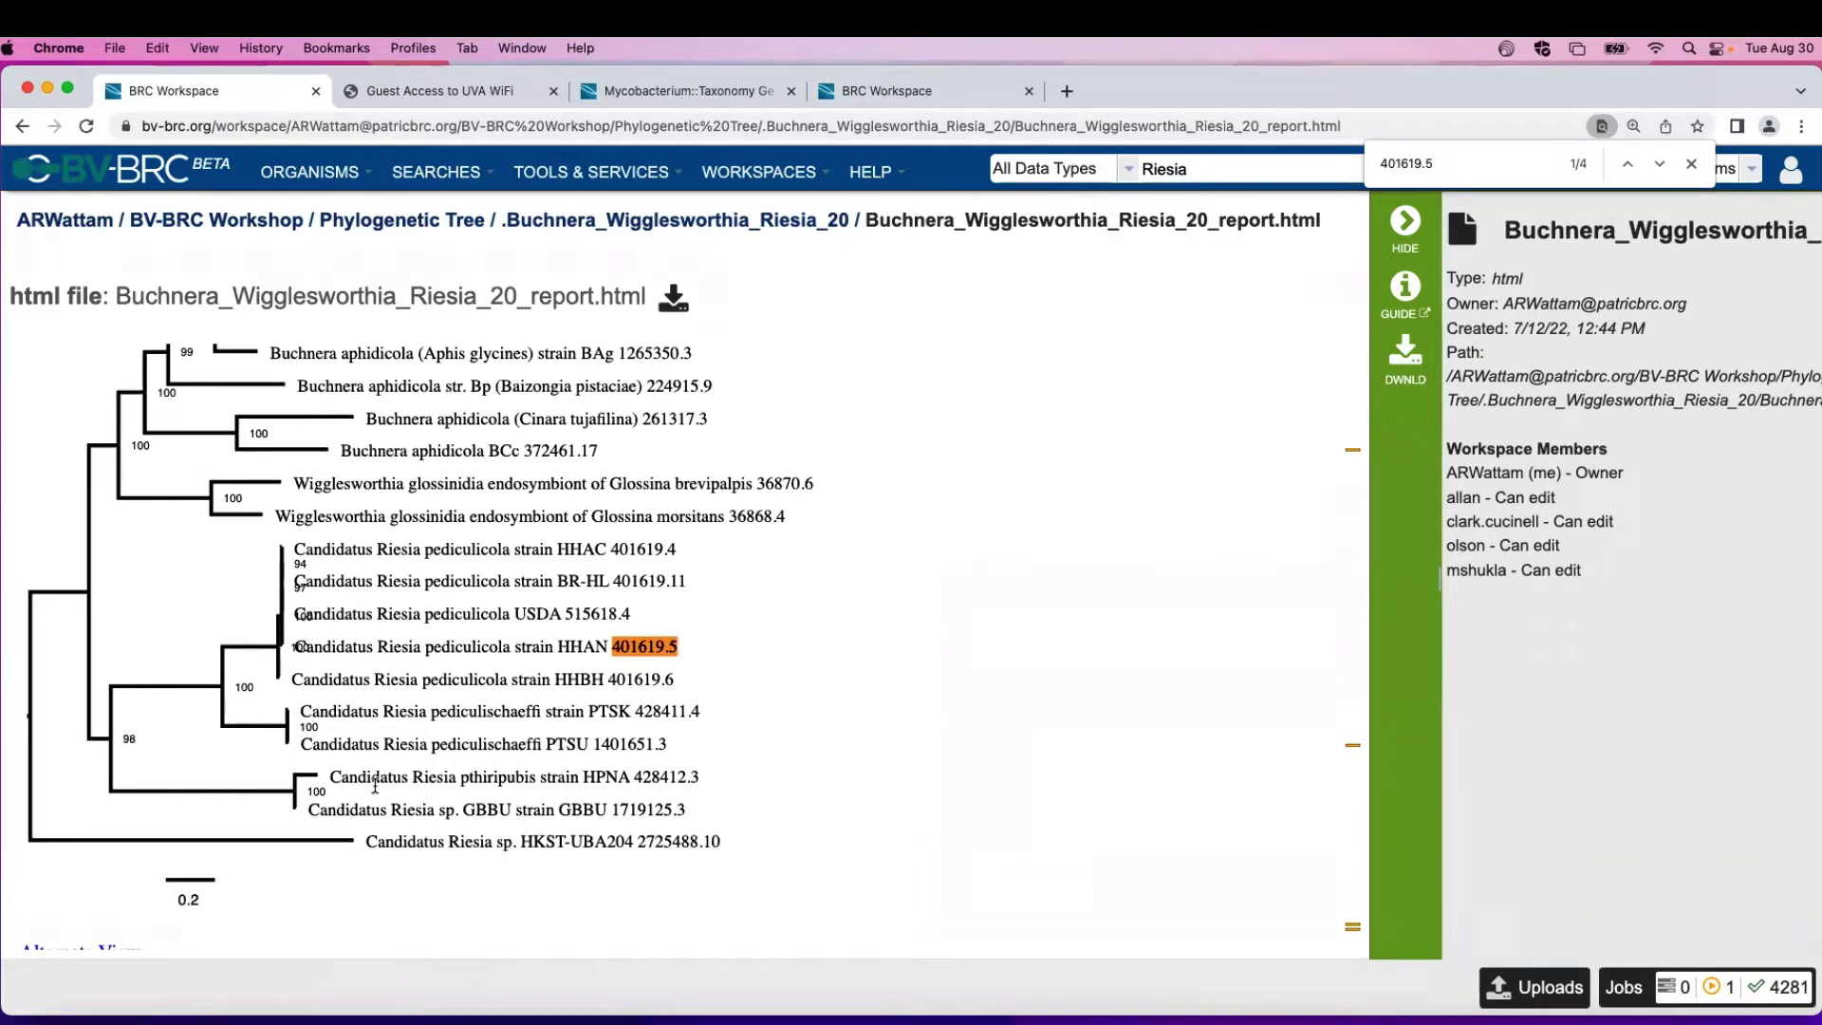
Step: Copy genome ID 428412.3 from the first Genomes to Omit row and find it in the tree
{"action": "scroll", "coordinate": [375, 785], "scroll_direction": "down", "scroll_amount": 15}
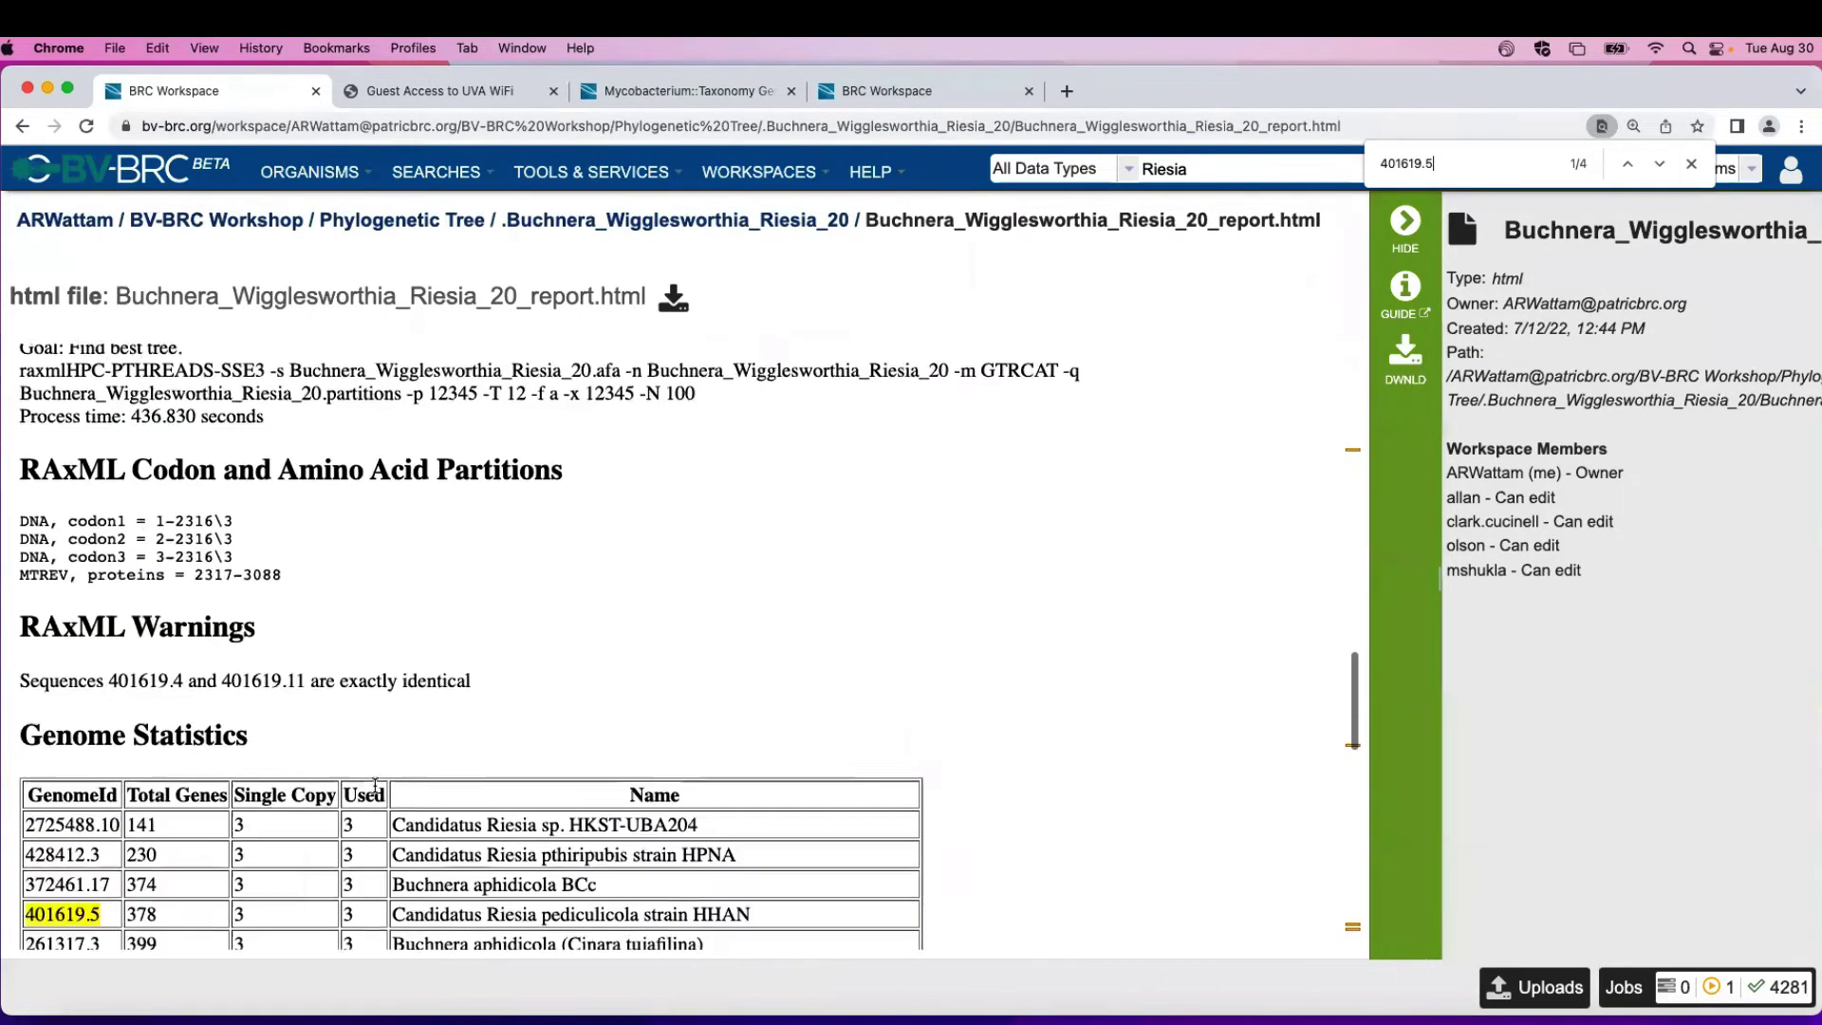
{"action": "scroll", "coordinate": [375, 785], "scroll_direction": "down", "scroll_amount": 5}
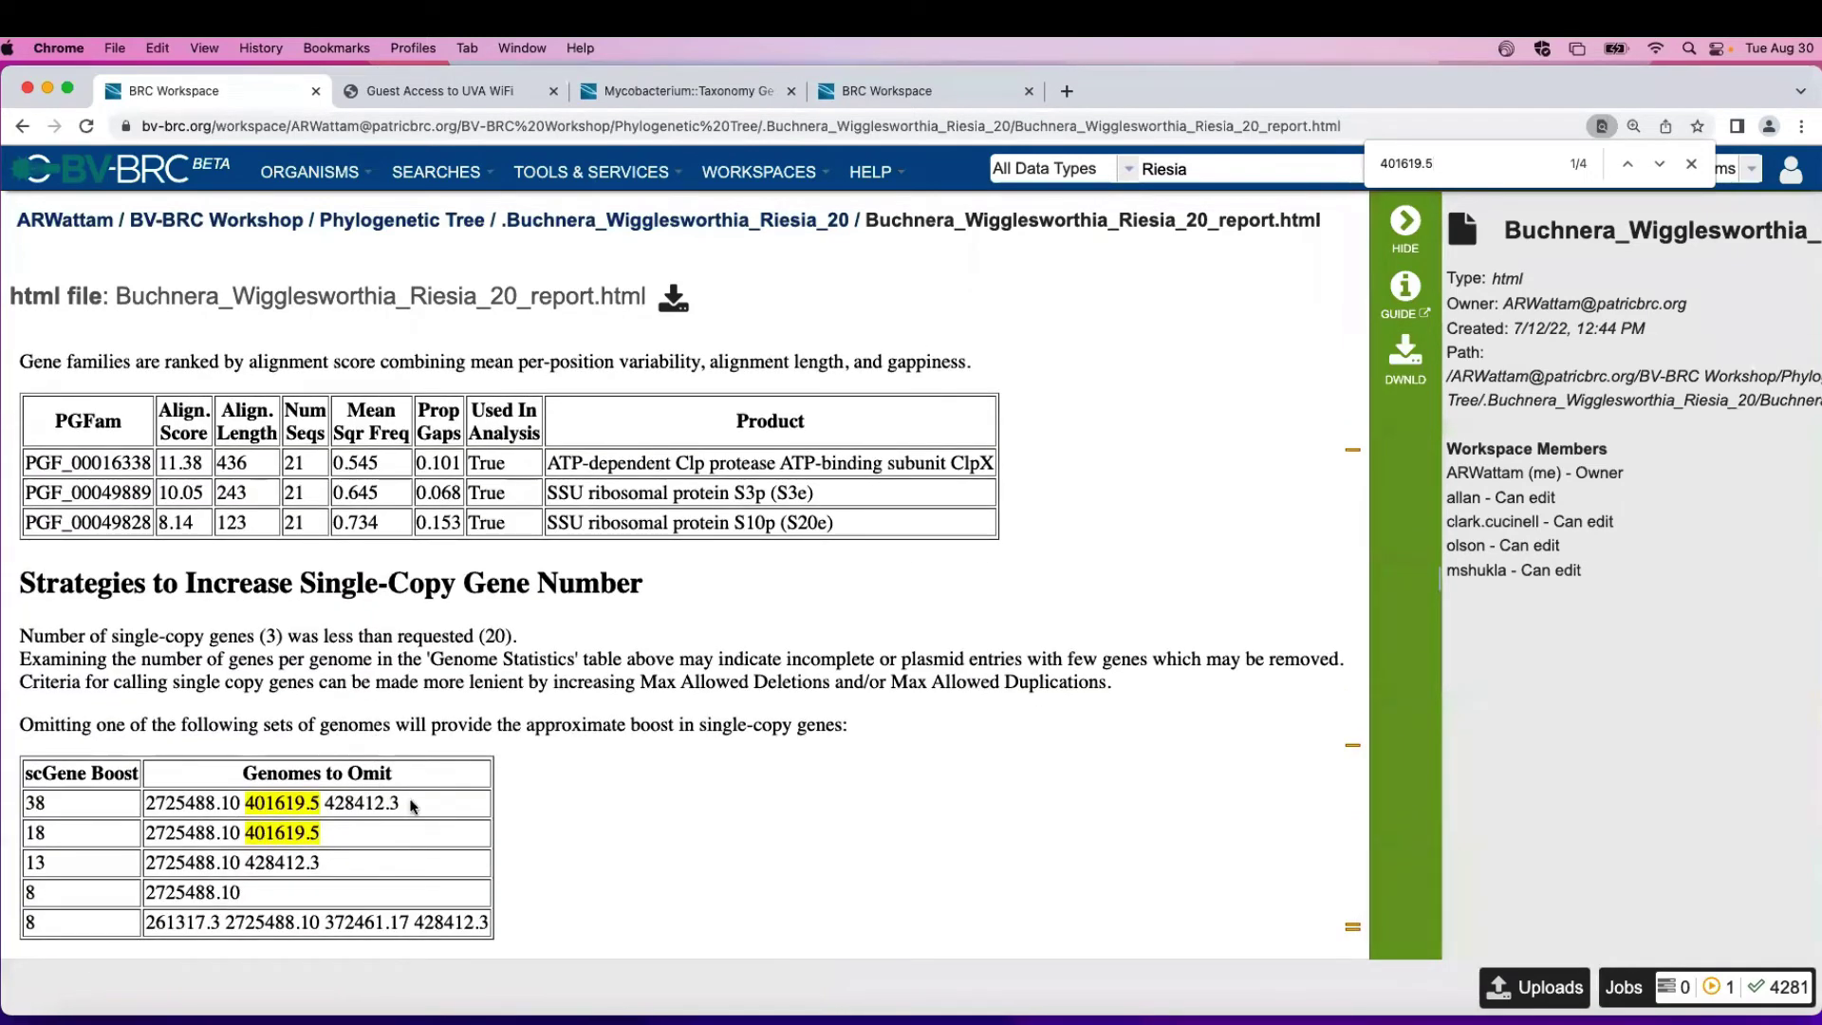
{"action": "left_click_drag", "start_coordinate": [414, 805], "coordinate": [329, 796]}
{"action": "key", "text": "super+c"}
{"action": "key", "text": "super+f"}
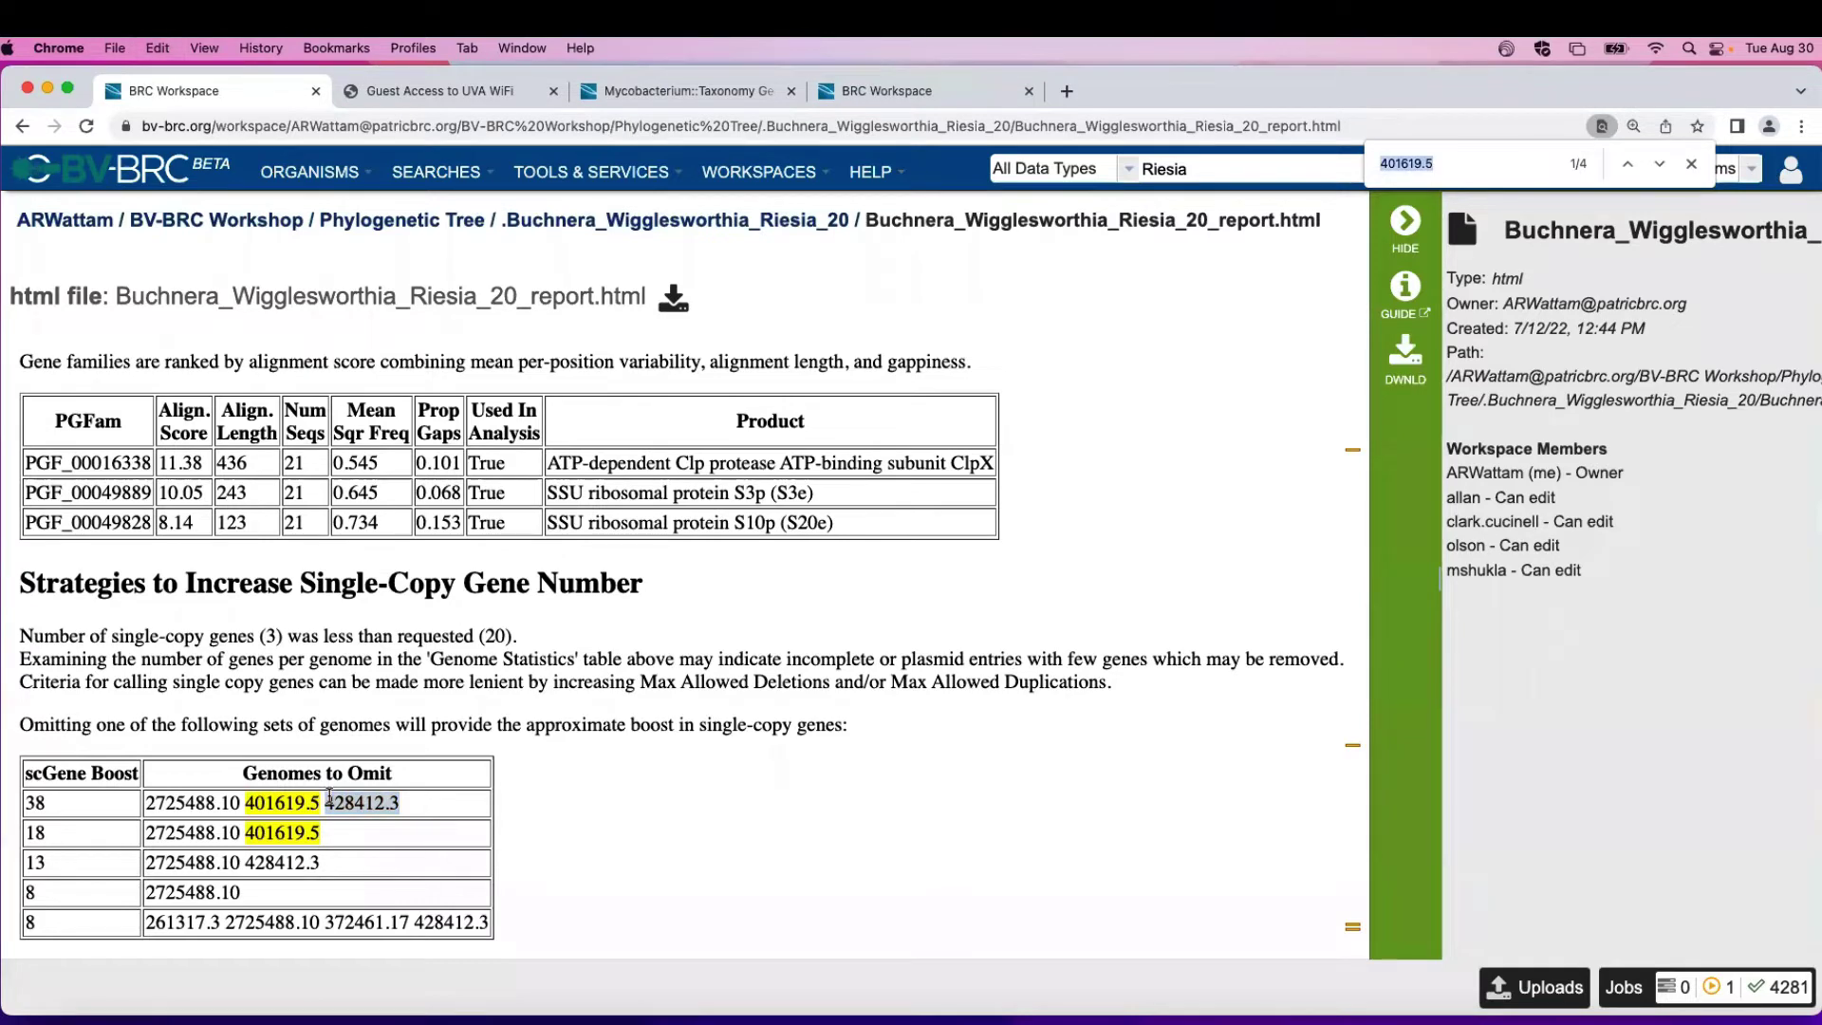
{"action": "key", "text": "super+v"}
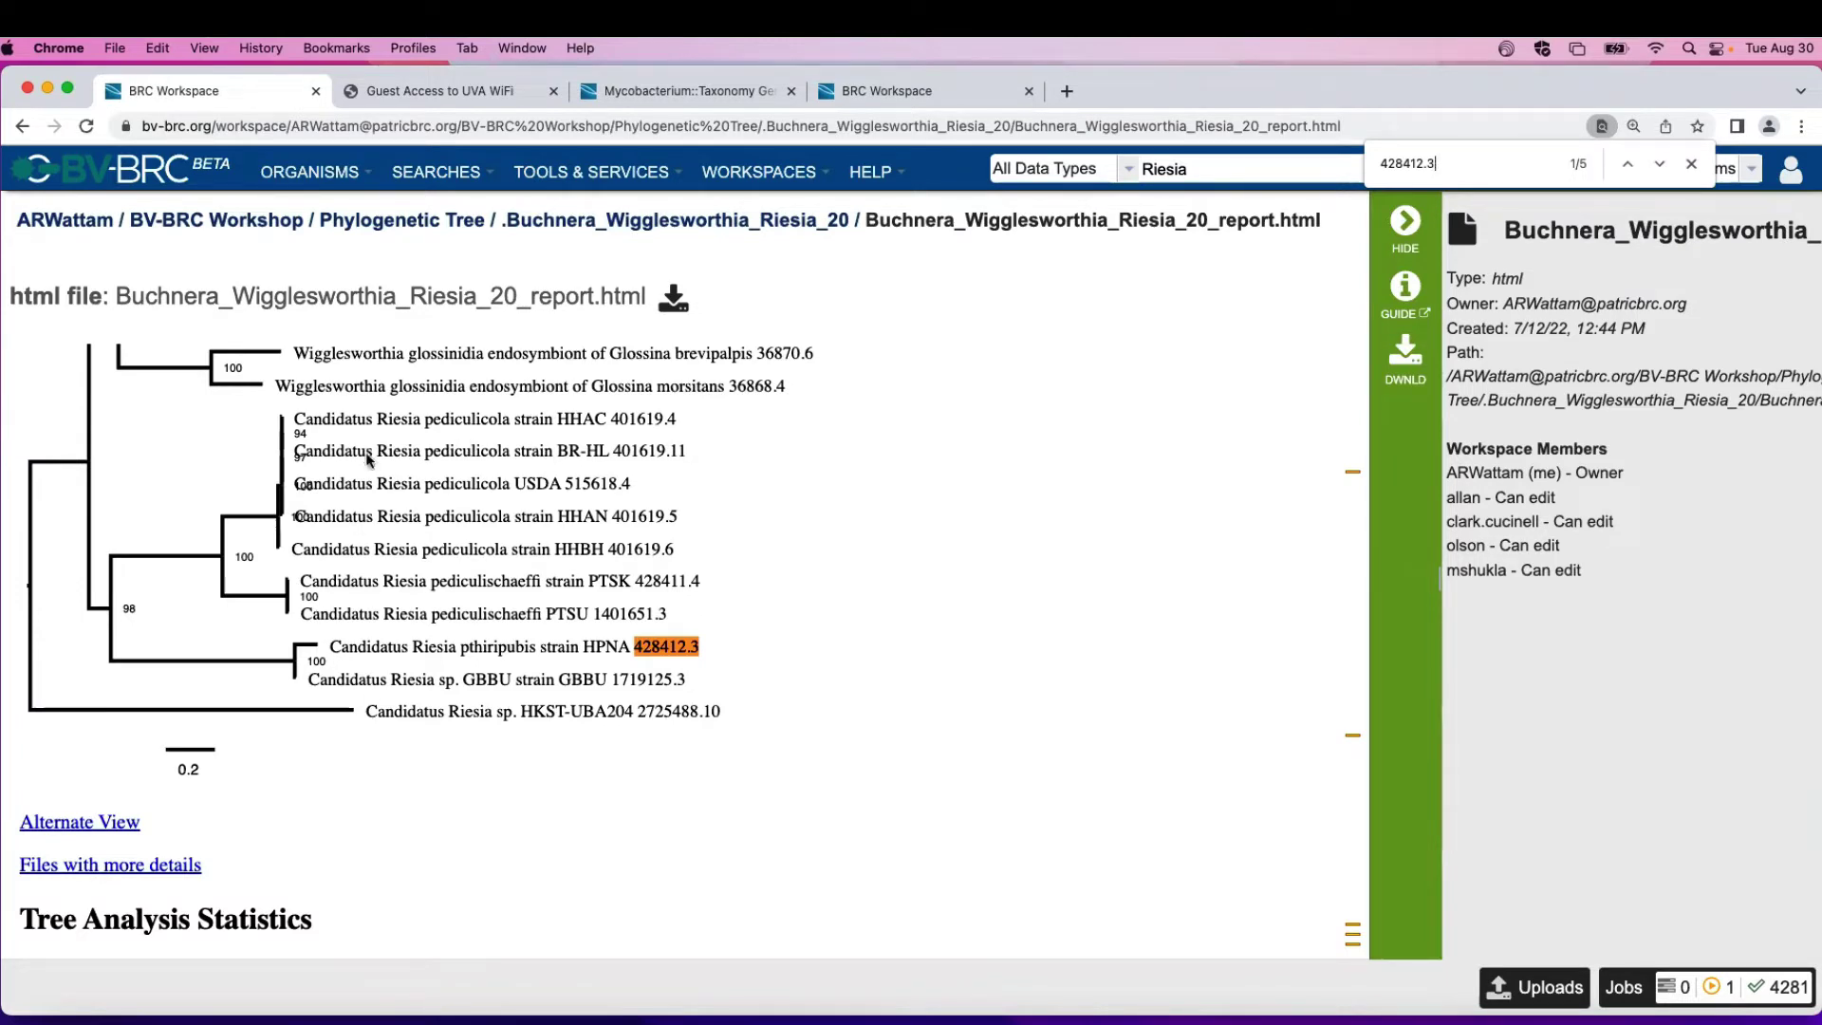
Step: Open the home Genome Groups folder, sort it by newest creation date, and view the genomes in the Riesia-test group
{"action": "left_click", "coordinate": [750, 174]}
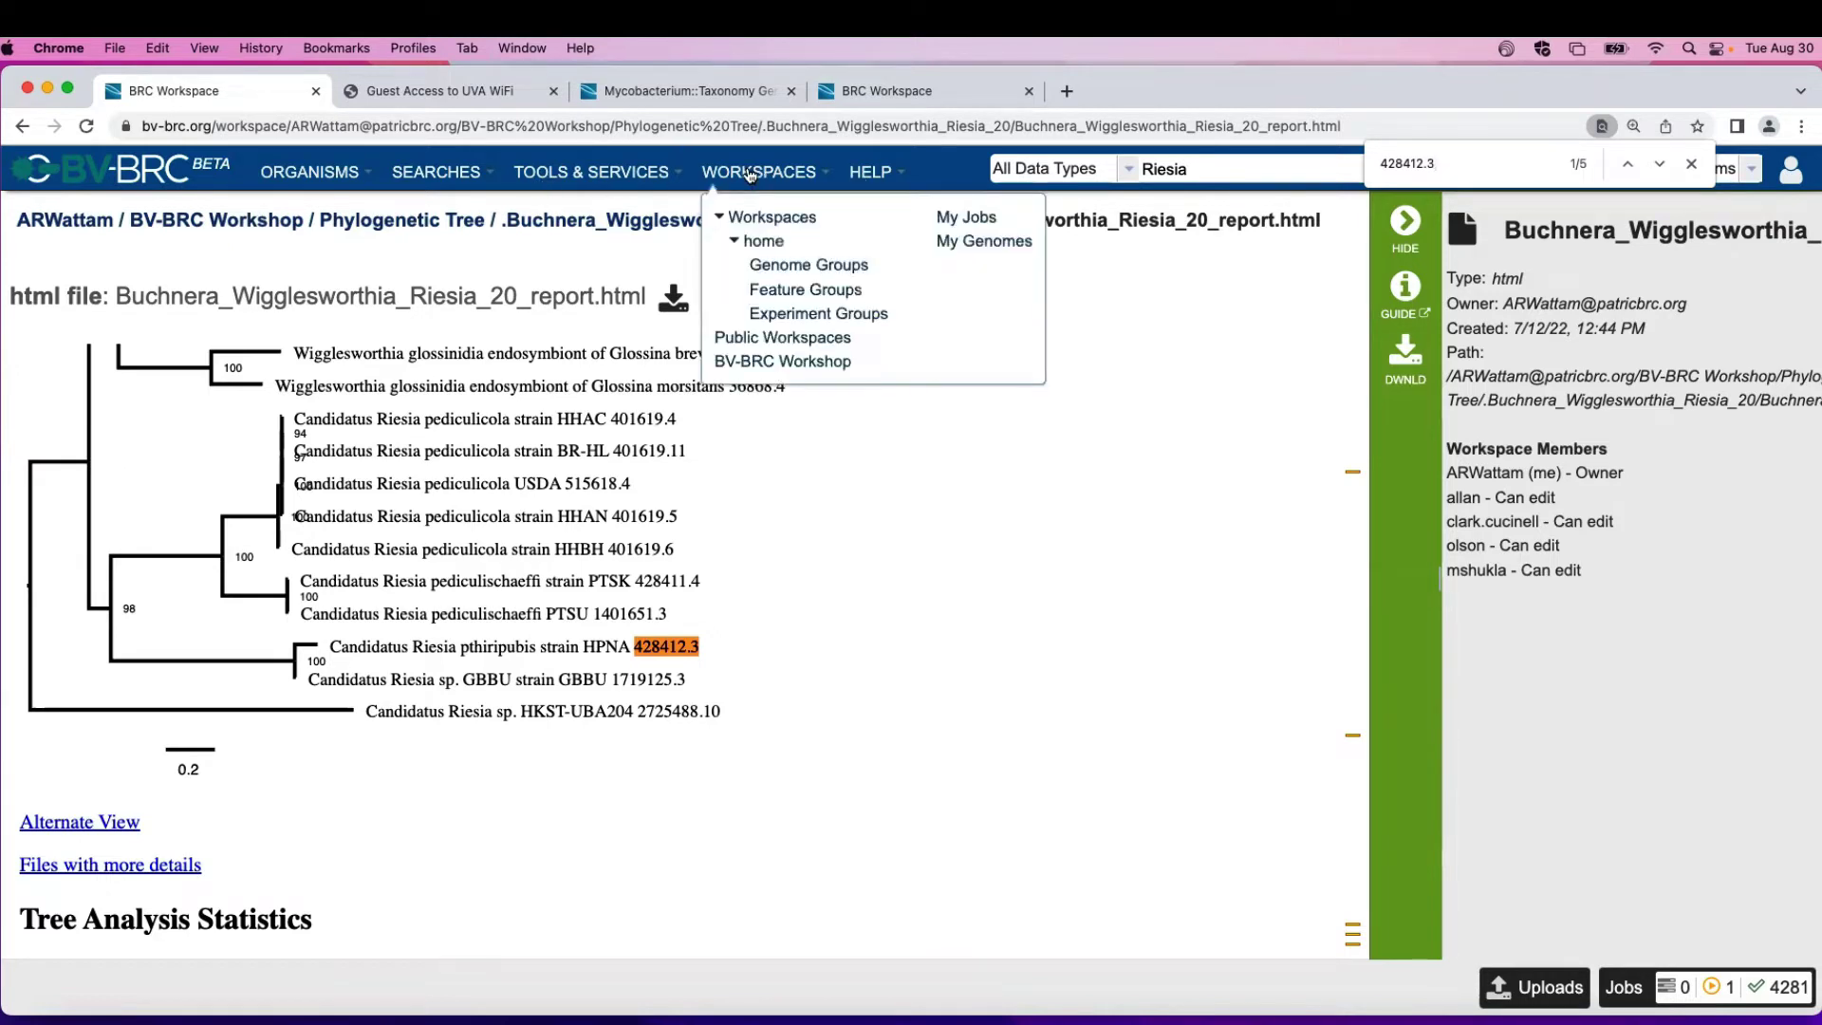
{"action": "left_click", "coordinate": [806, 271]}
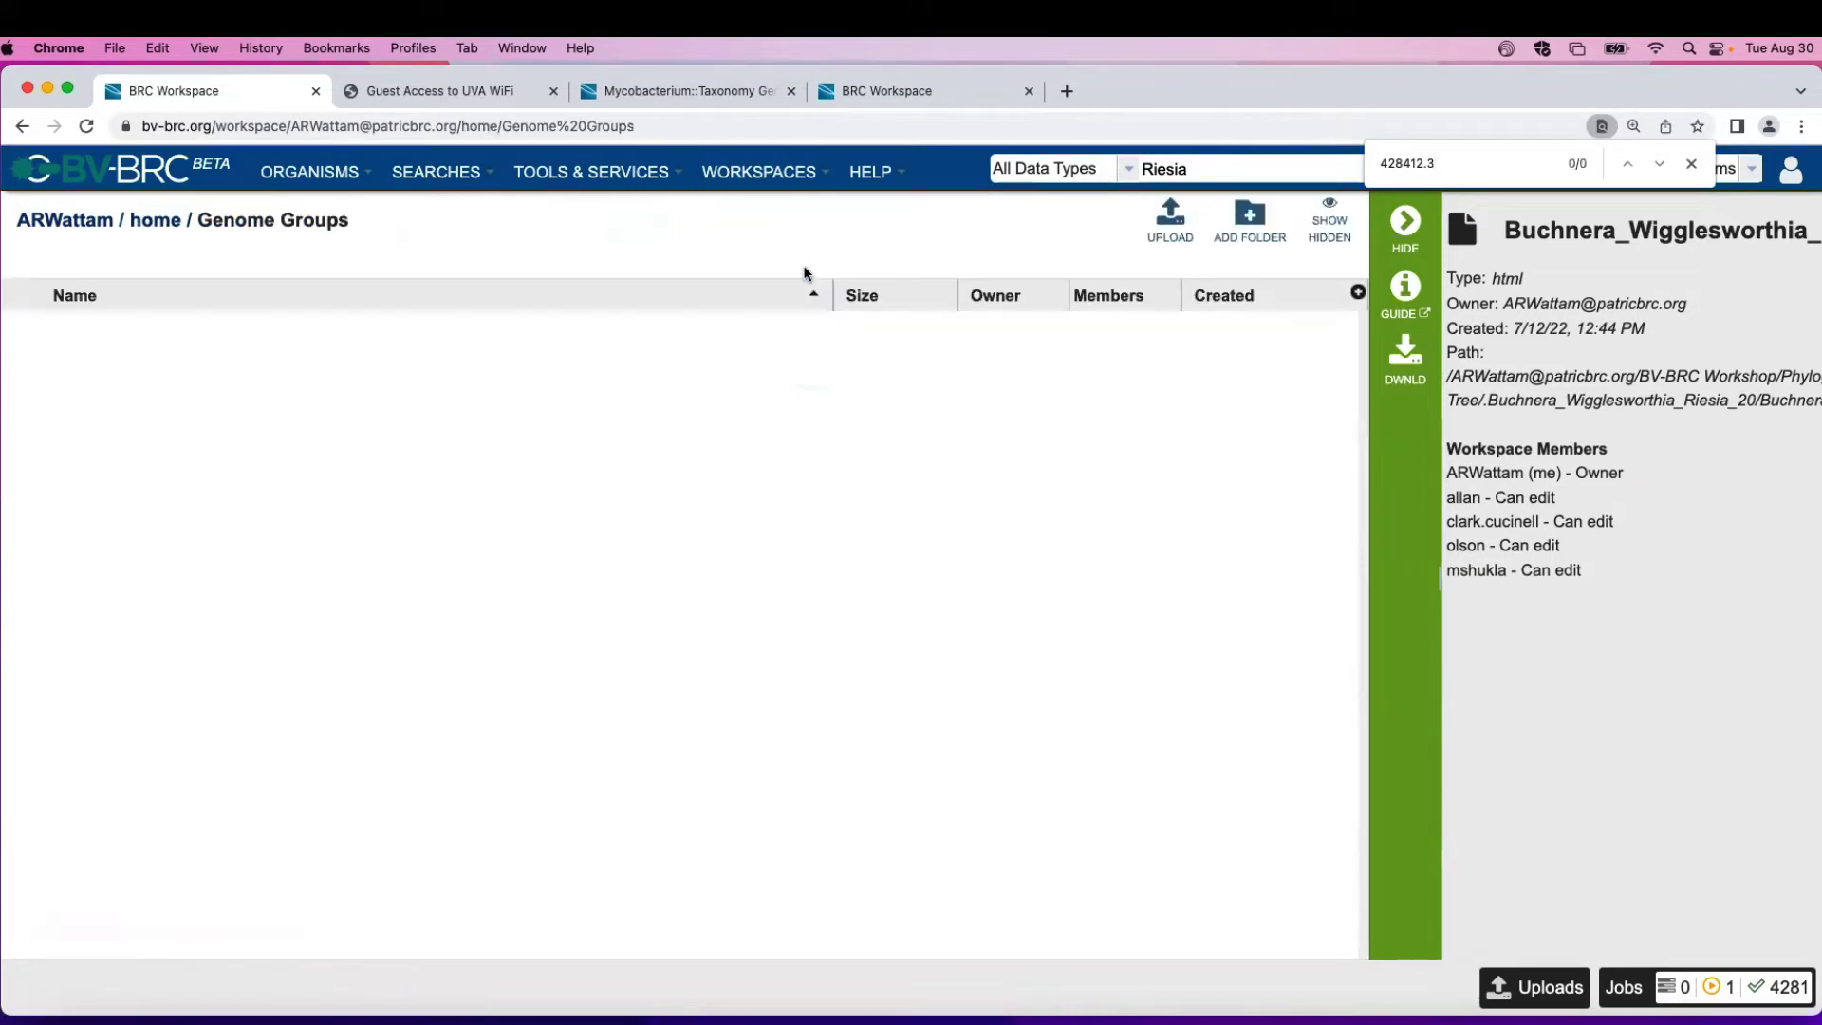
{"action": "left_click", "coordinate": [1240, 302]}
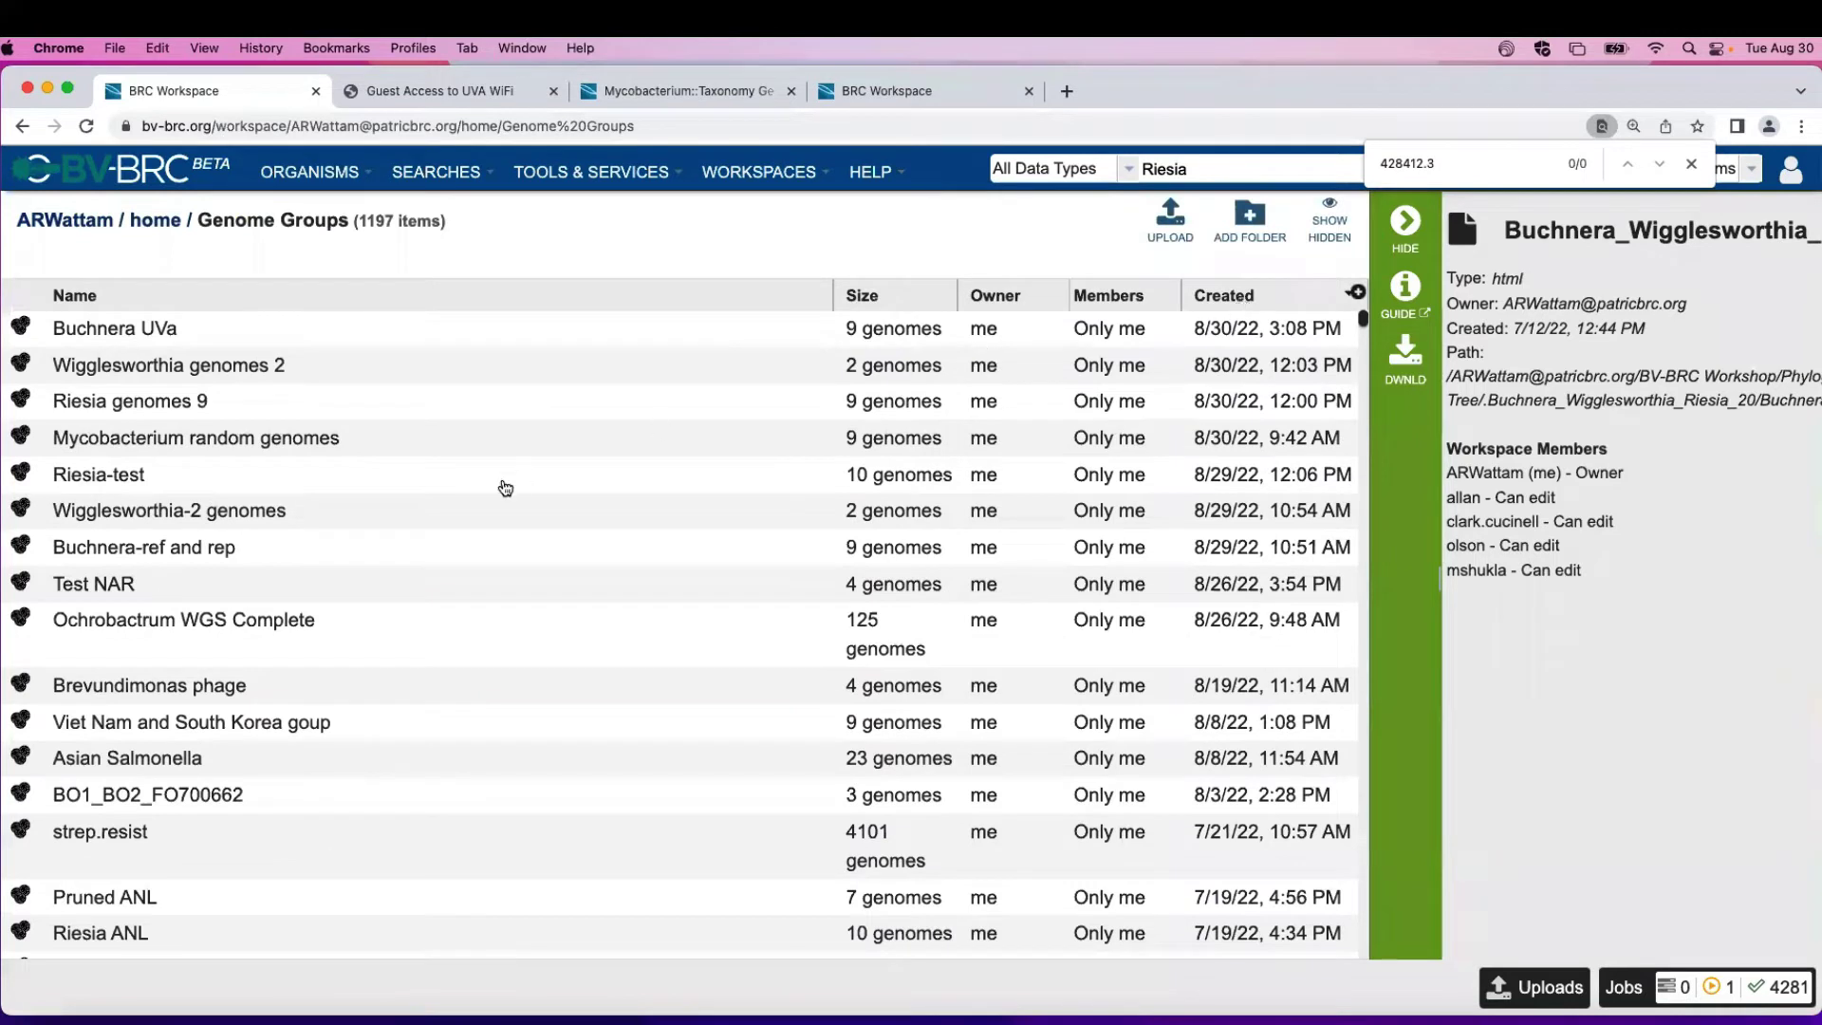
{"action": "left_click", "coordinate": [133, 474]}
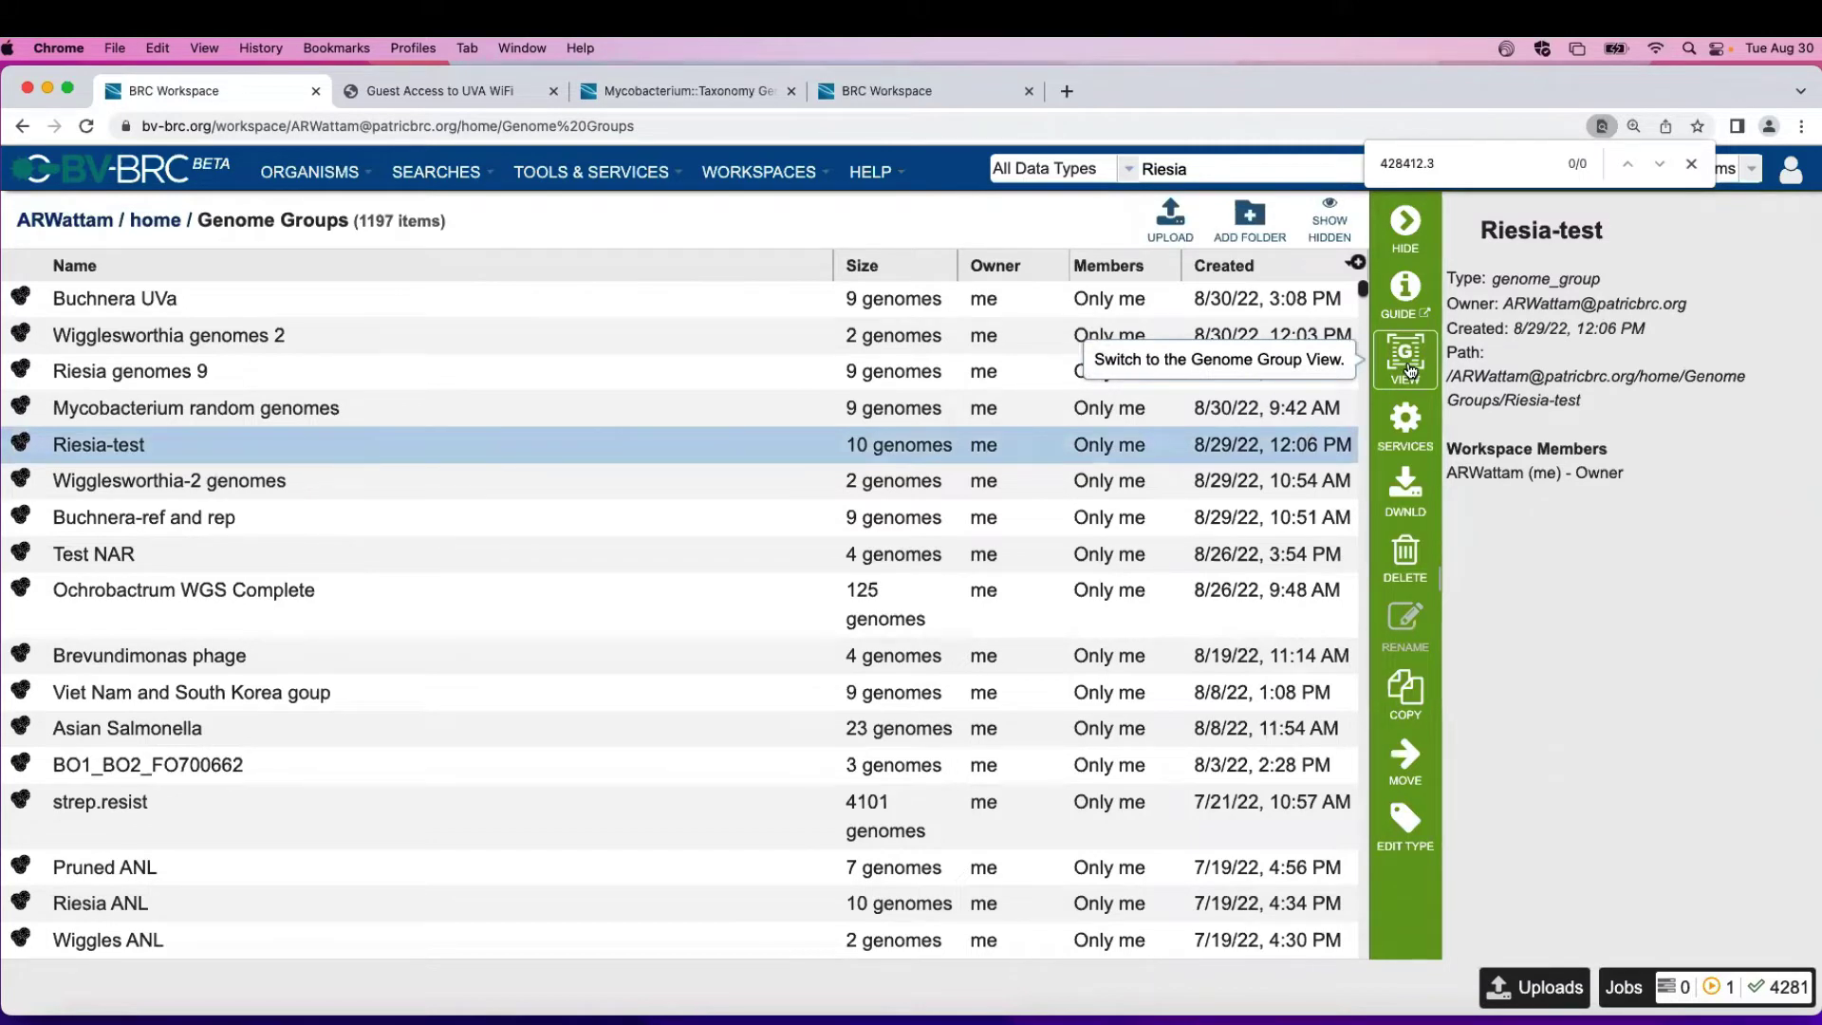
{"action": "left_click", "coordinate": [1405, 359]}
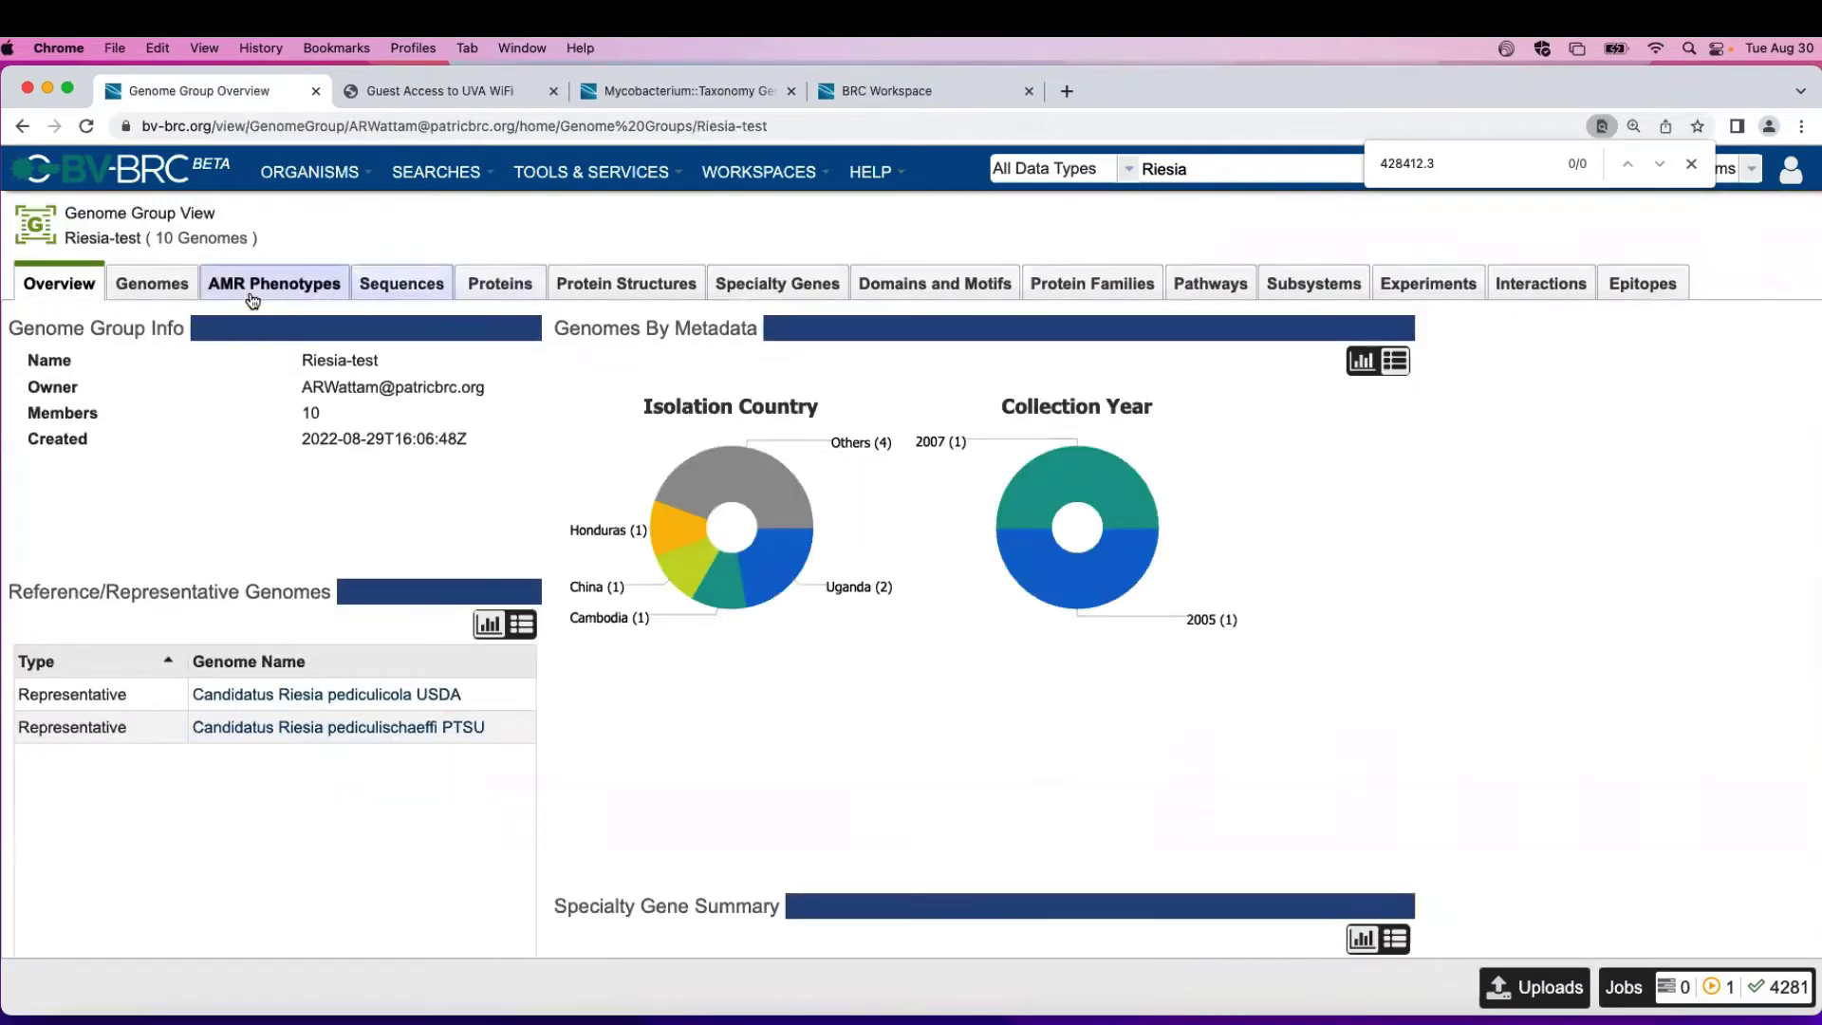
{"action": "left_click", "coordinate": [170, 287]}
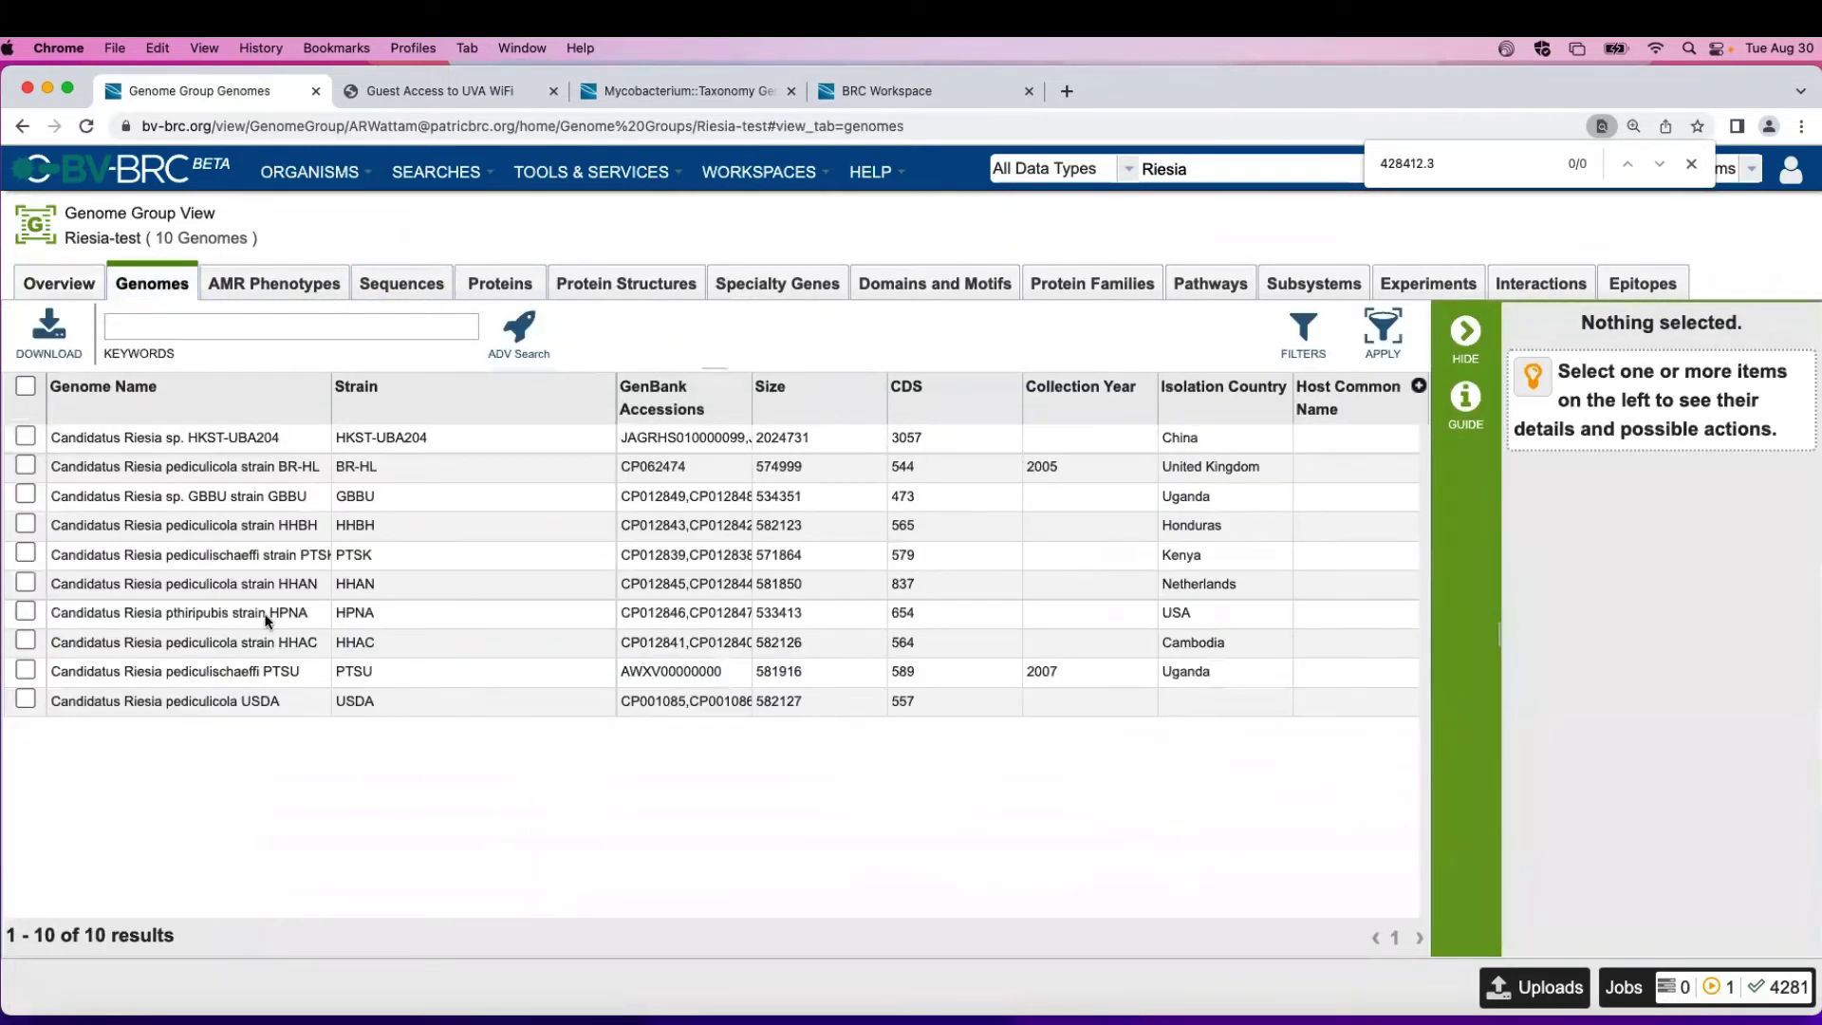
Step: Remove the genomes of strains HHAN, HKST-UBA204 and HPNA from the Riesia-test genome group
{"action": "left_click", "coordinate": [26, 583]}
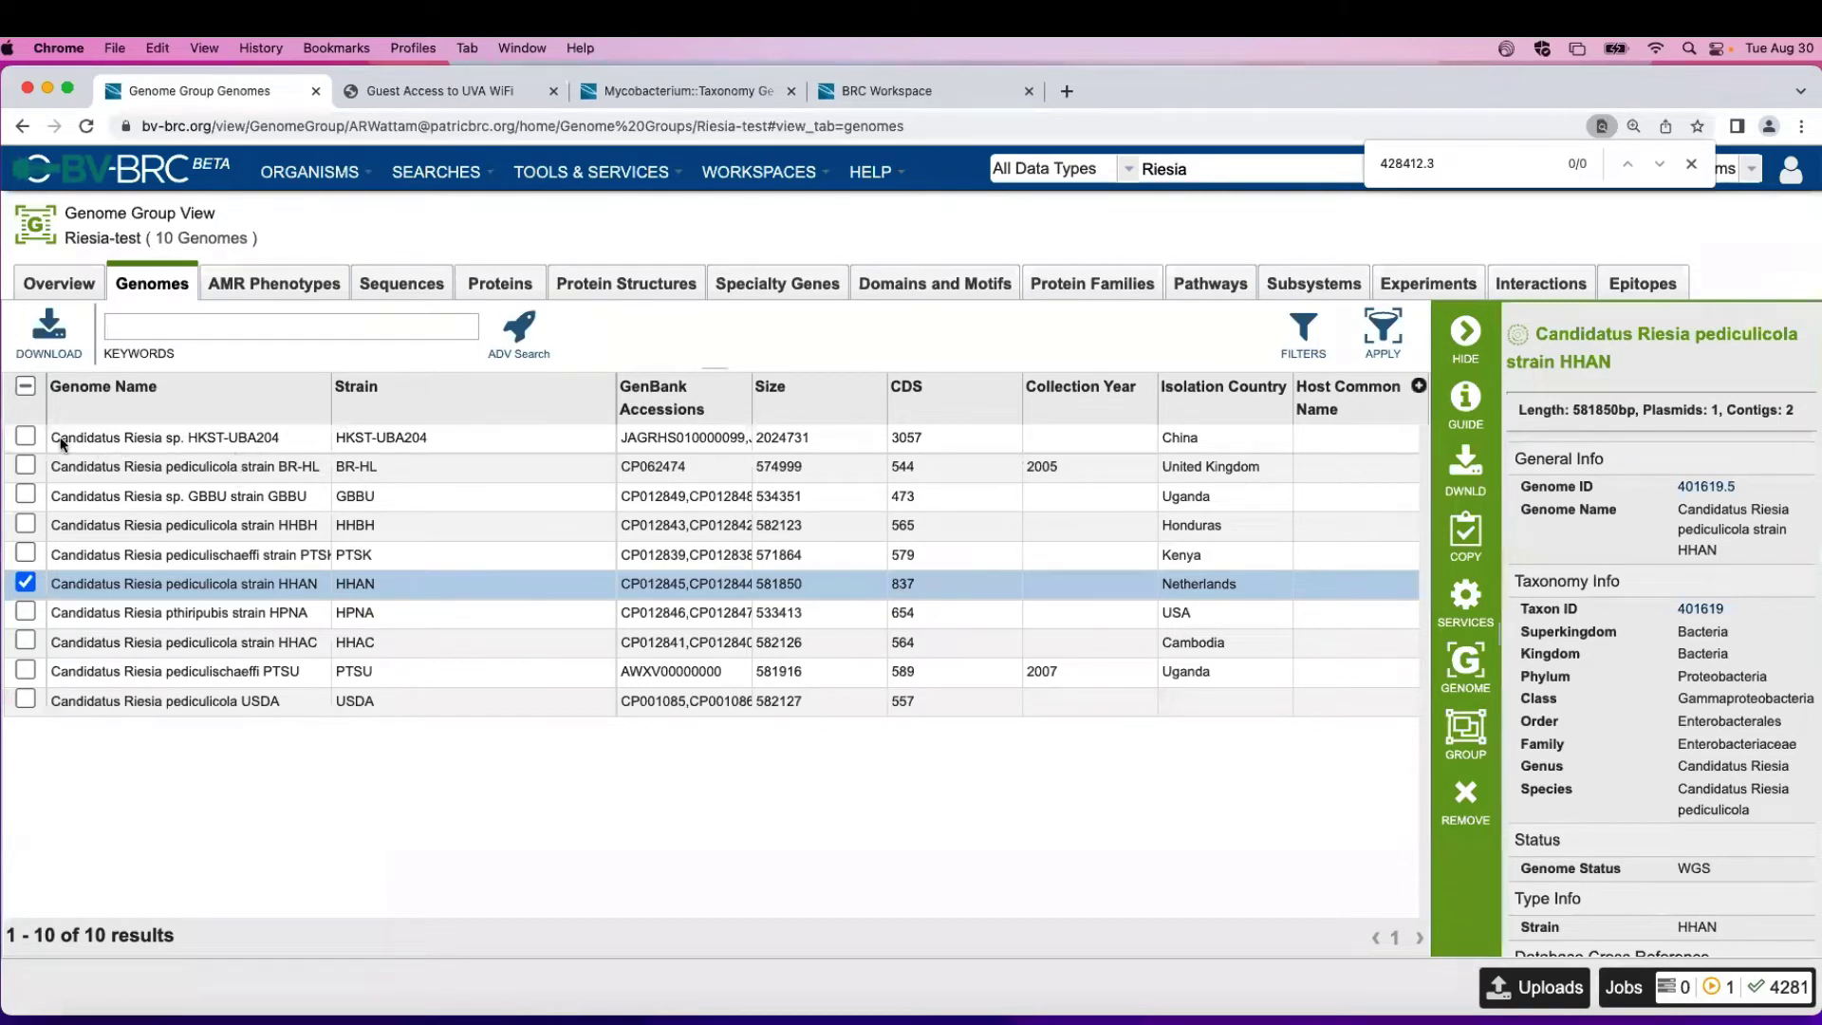
{"action": "left_click", "coordinate": [25, 437]}
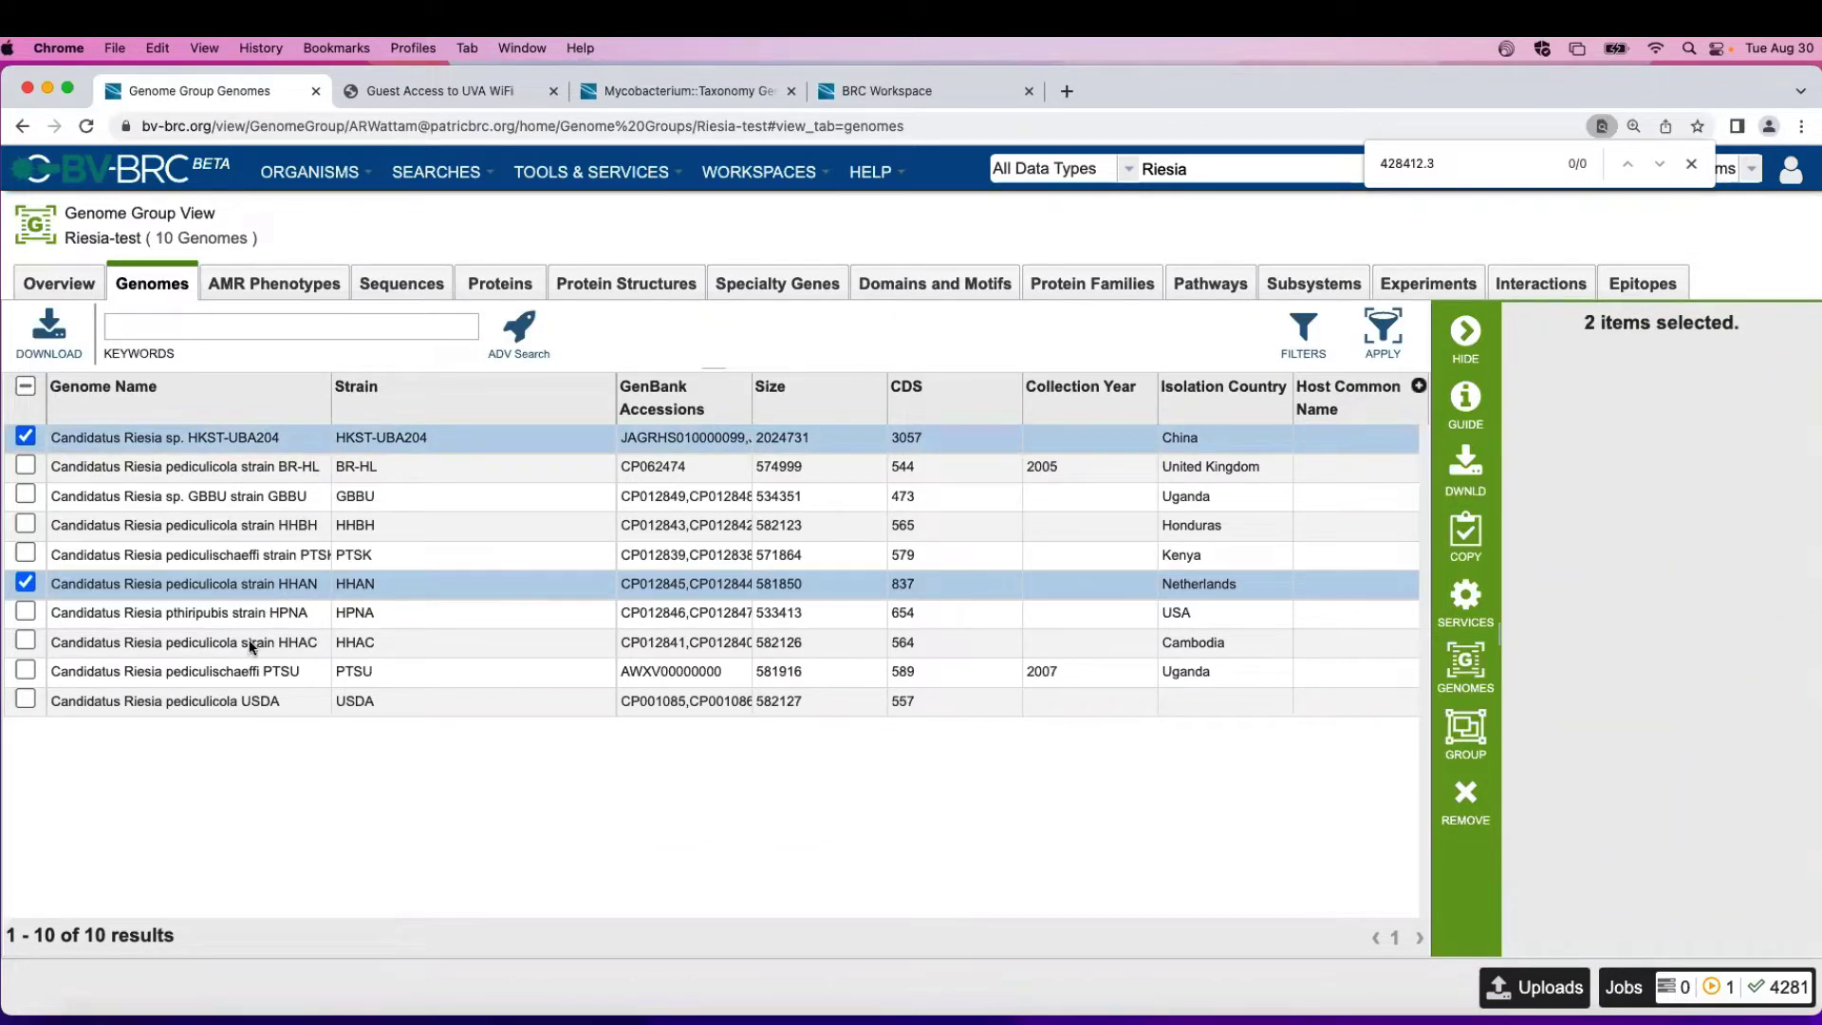
{"action": "left_click", "coordinate": [286, 614]}
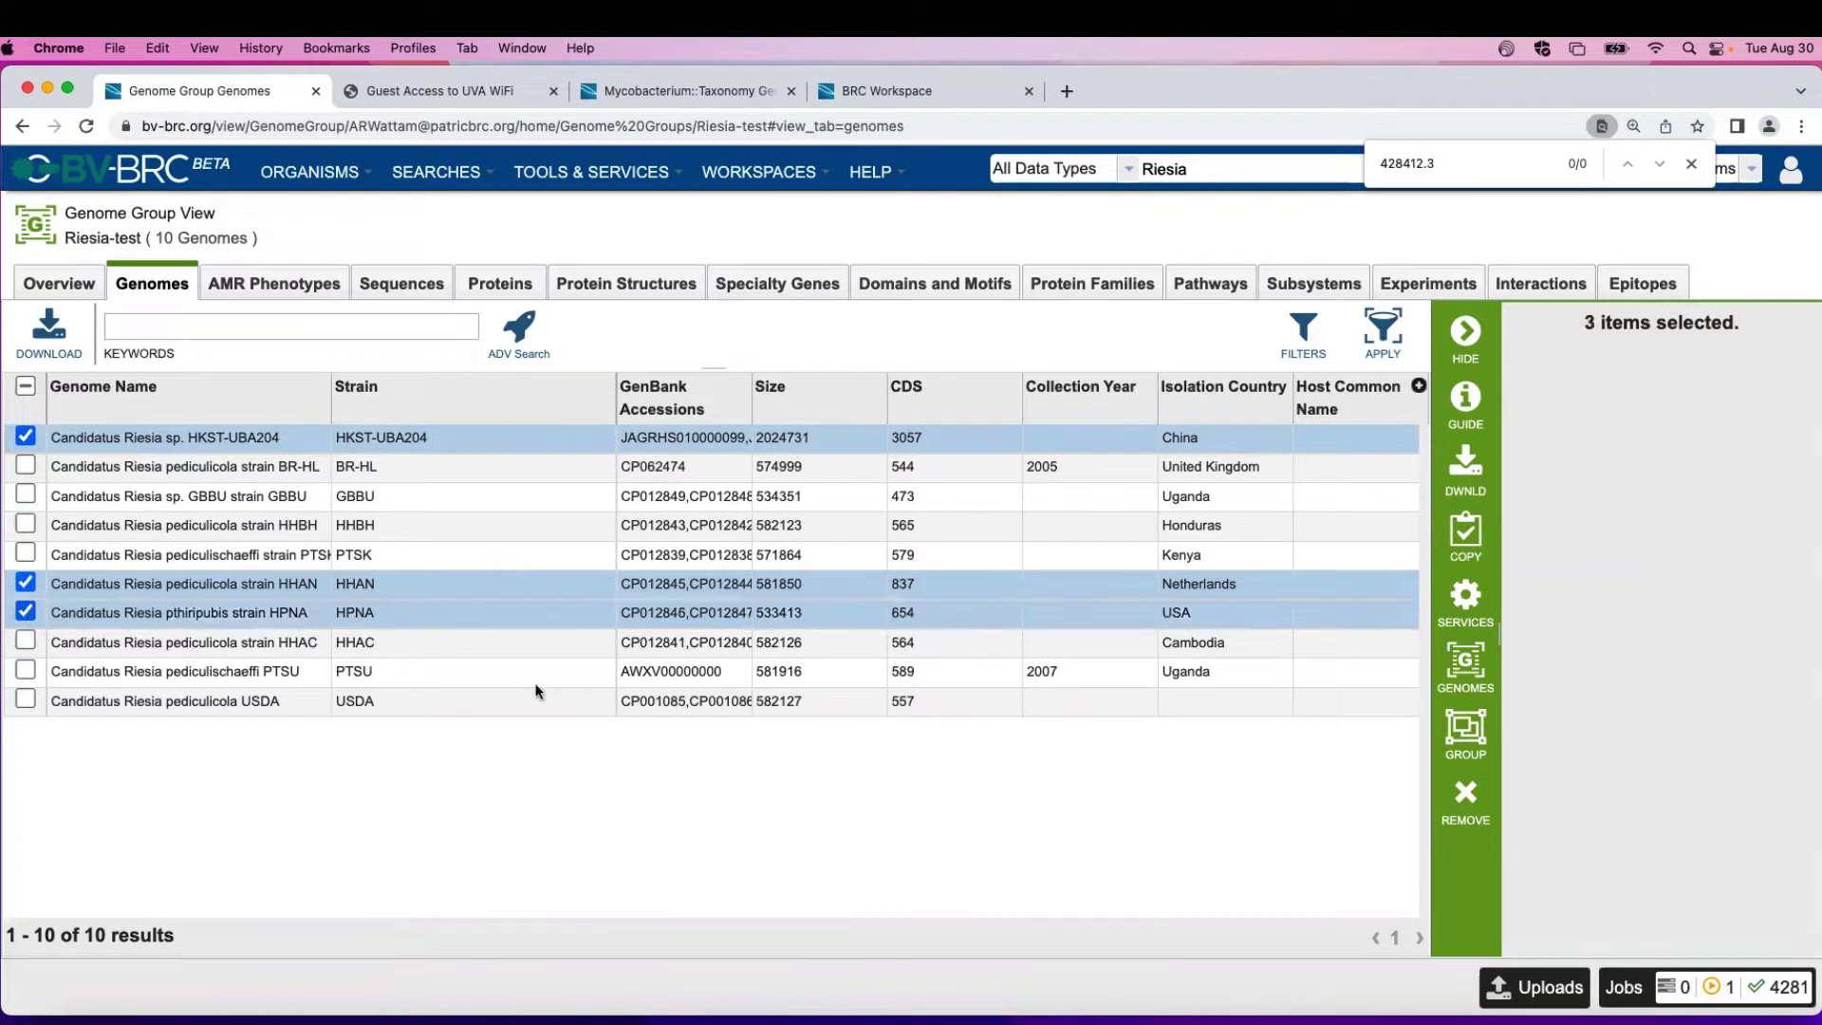
{"action": "left_click", "coordinate": [1467, 799]}
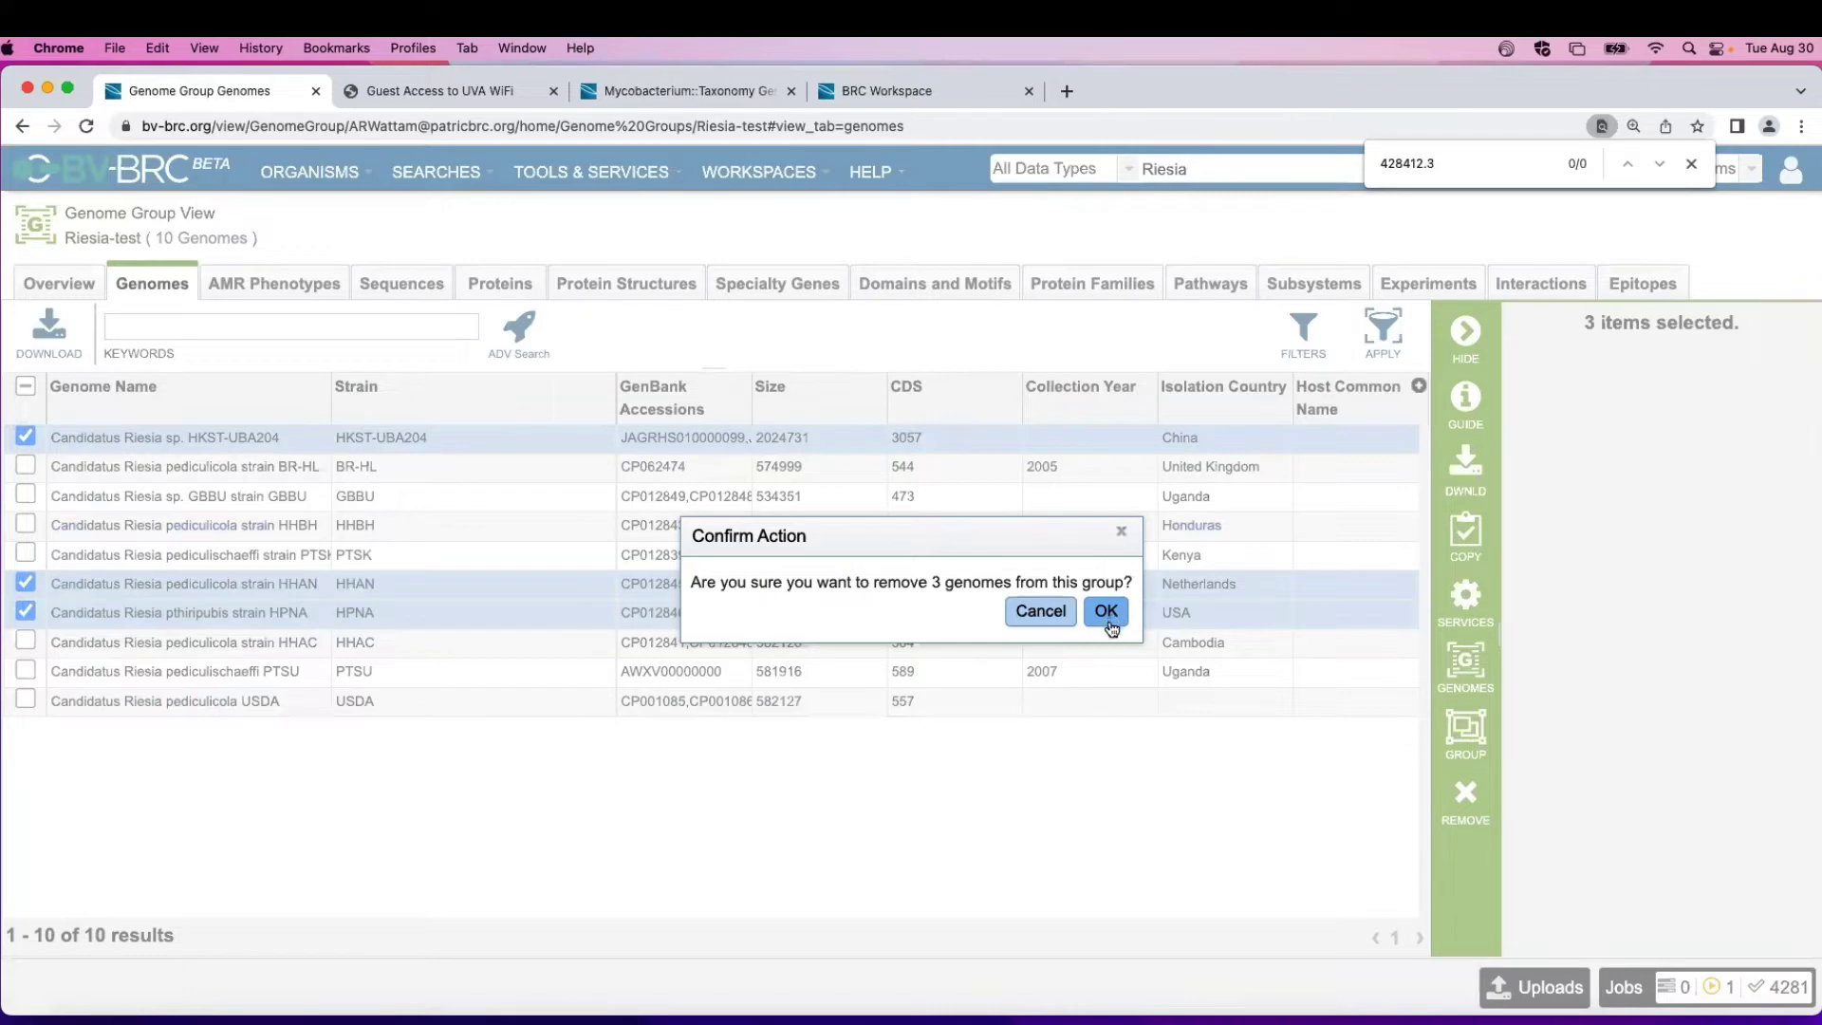
{"action": "left_click", "coordinate": [1108, 615]}
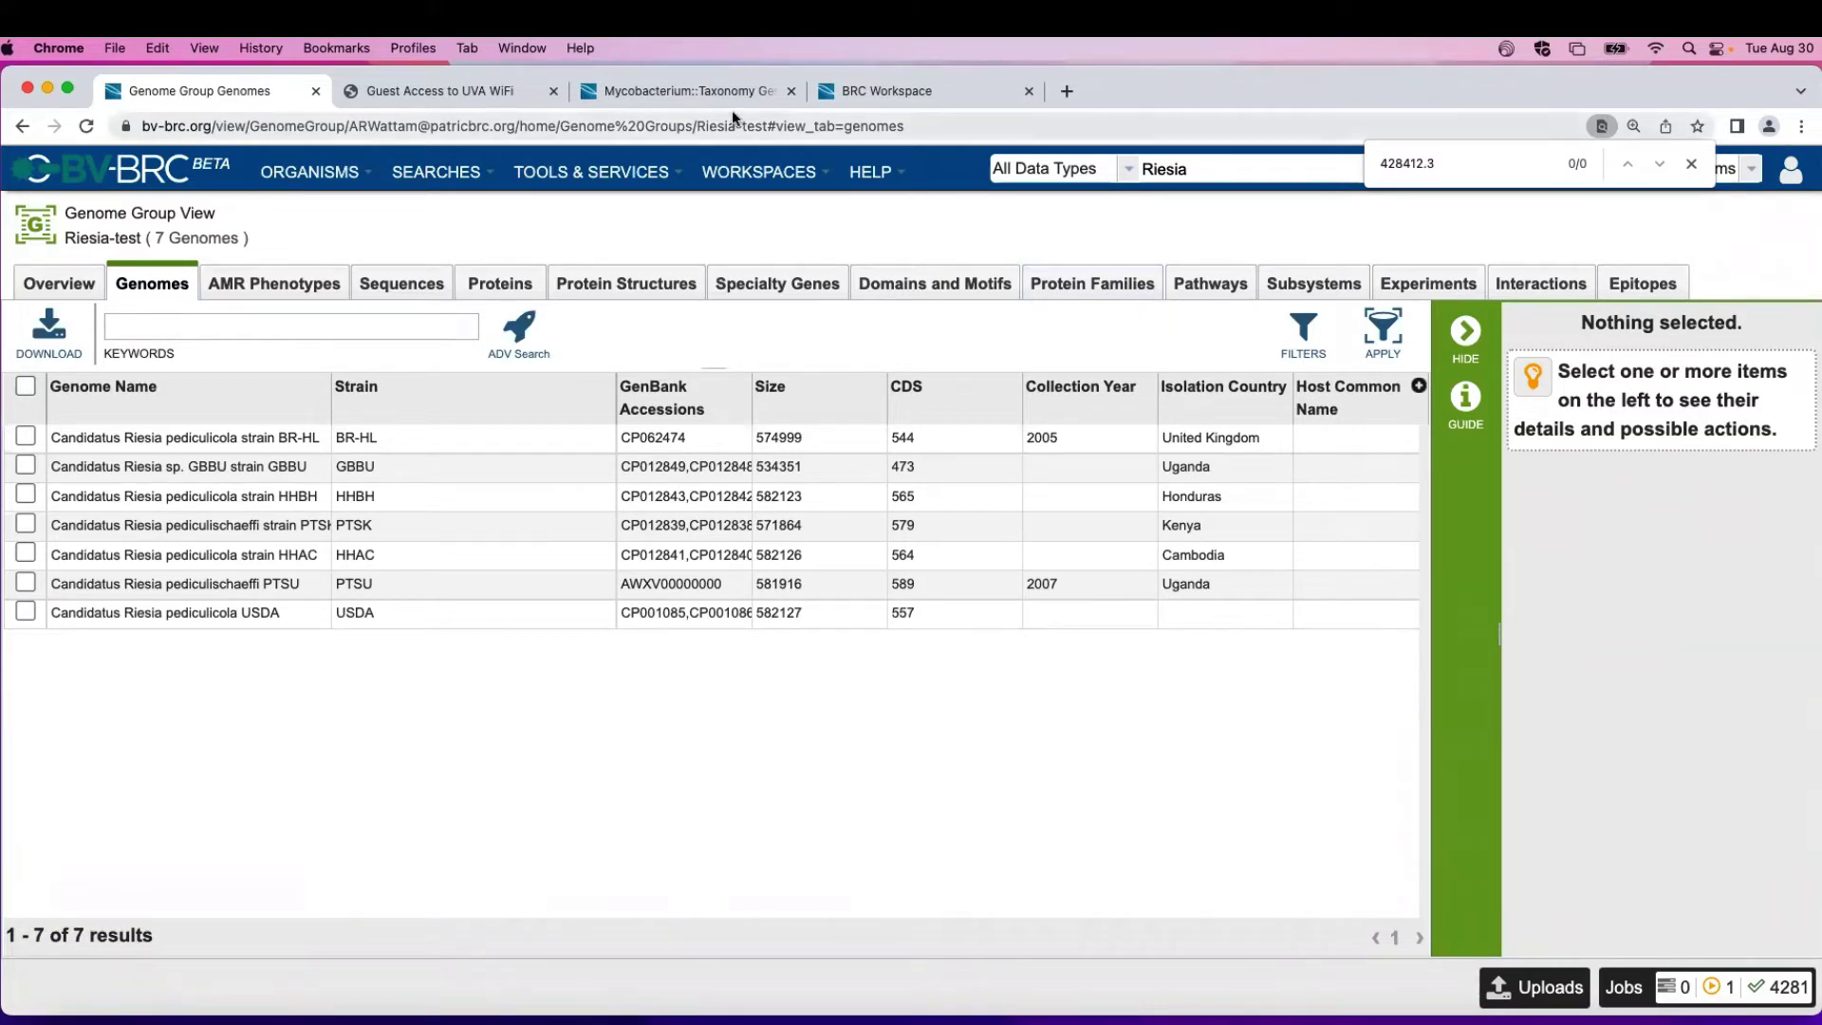
Step: Open the Phylogenetic Tree building service and add the Riesia-test genome group to the input genomes
{"action": "left_click", "coordinate": [612, 175]}
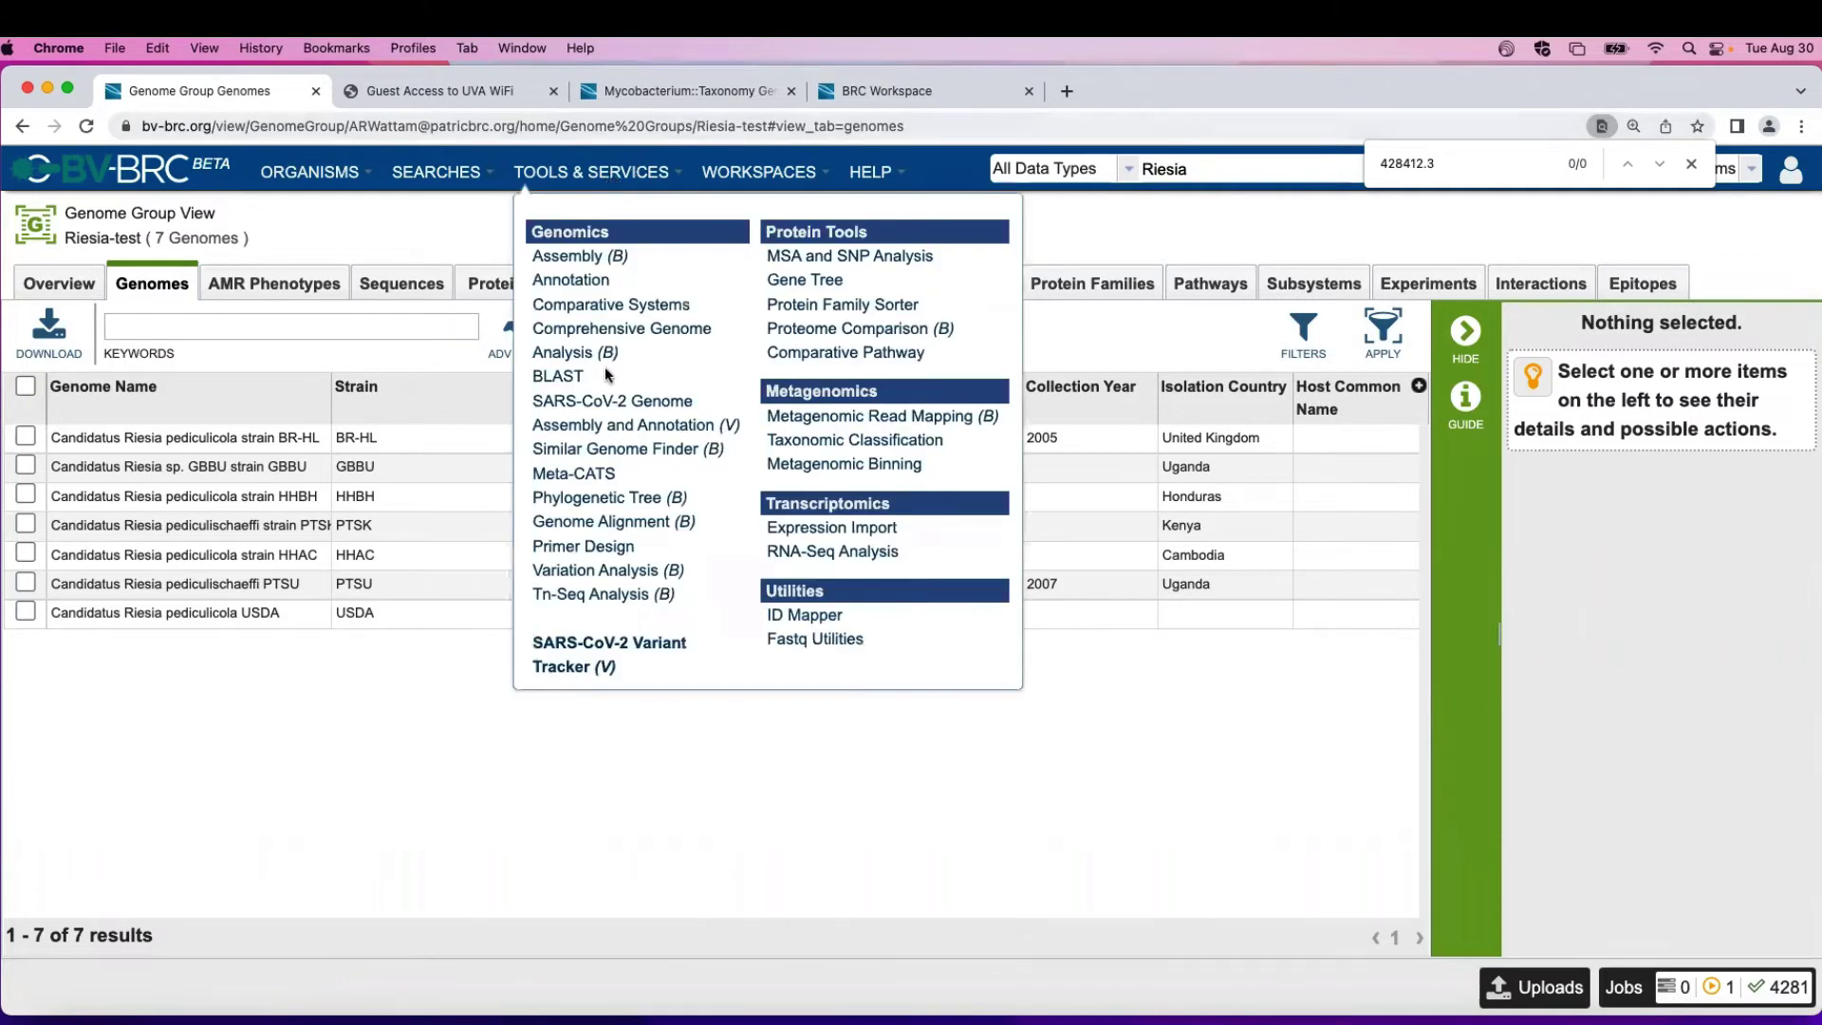
{"action": "left_click", "coordinate": [597, 503]}
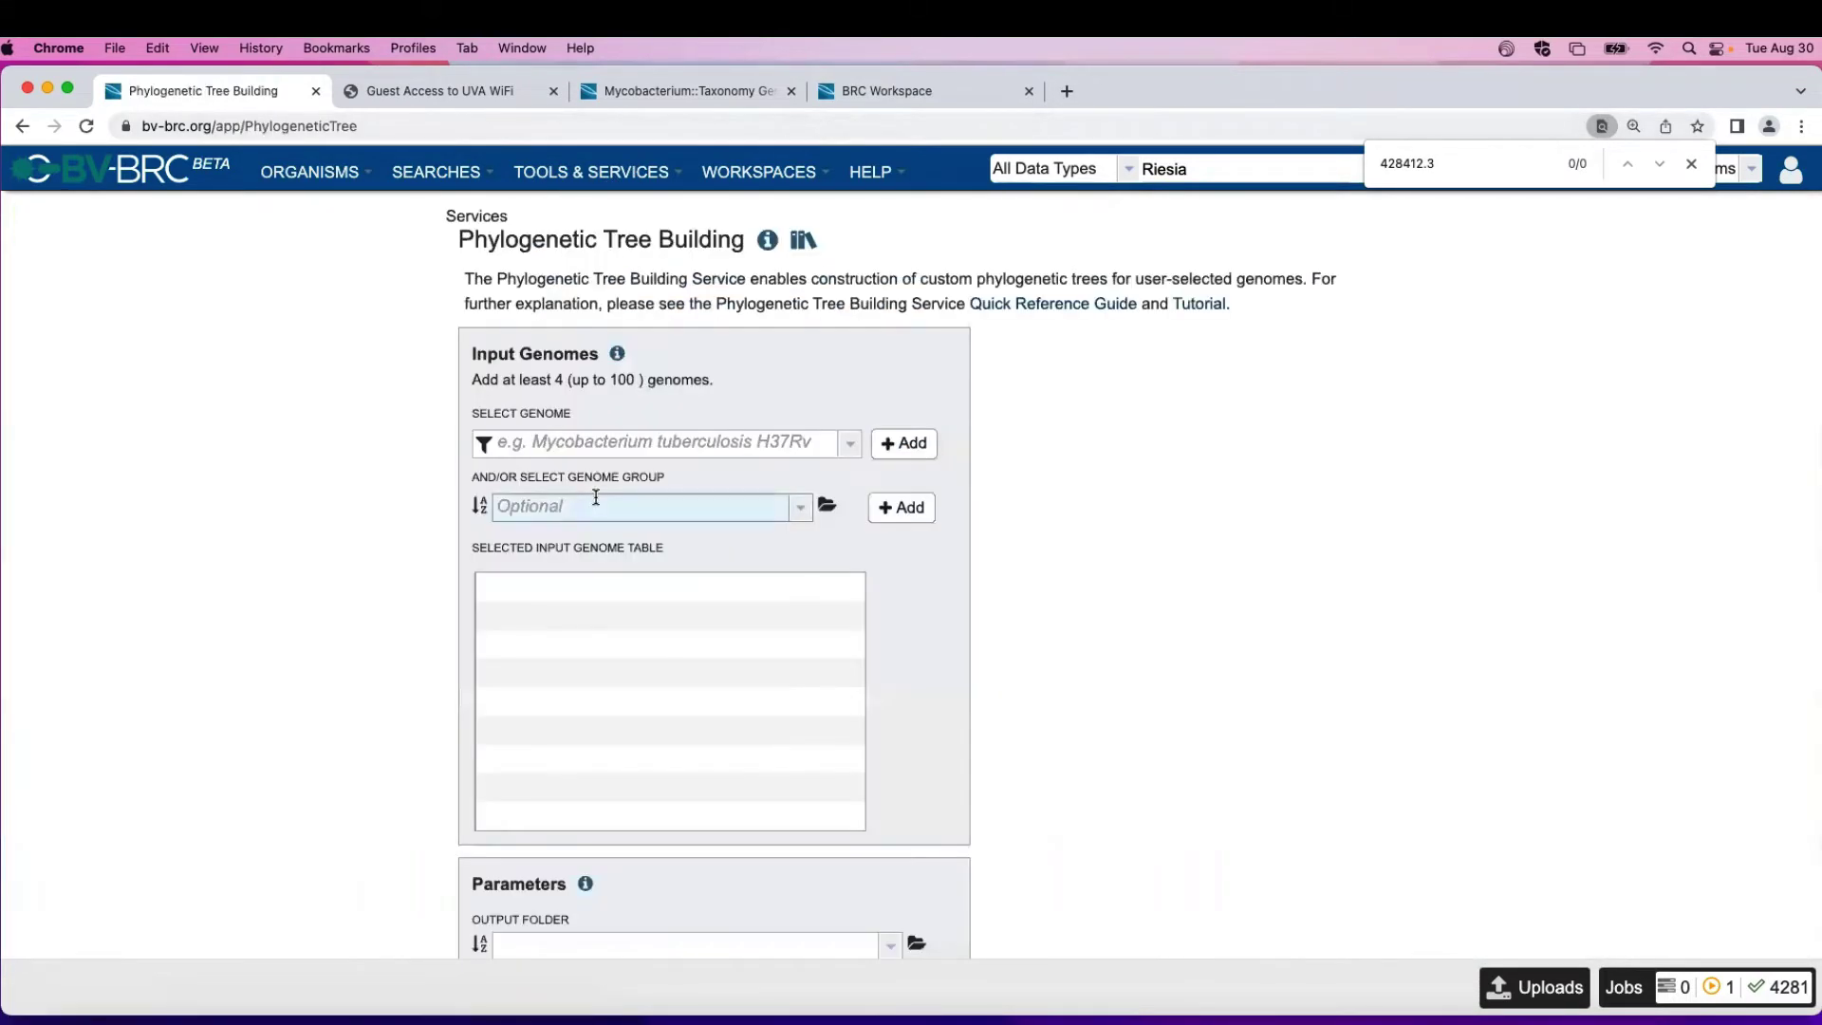
{"action": "left_click", "coordinate": [800, 510]}
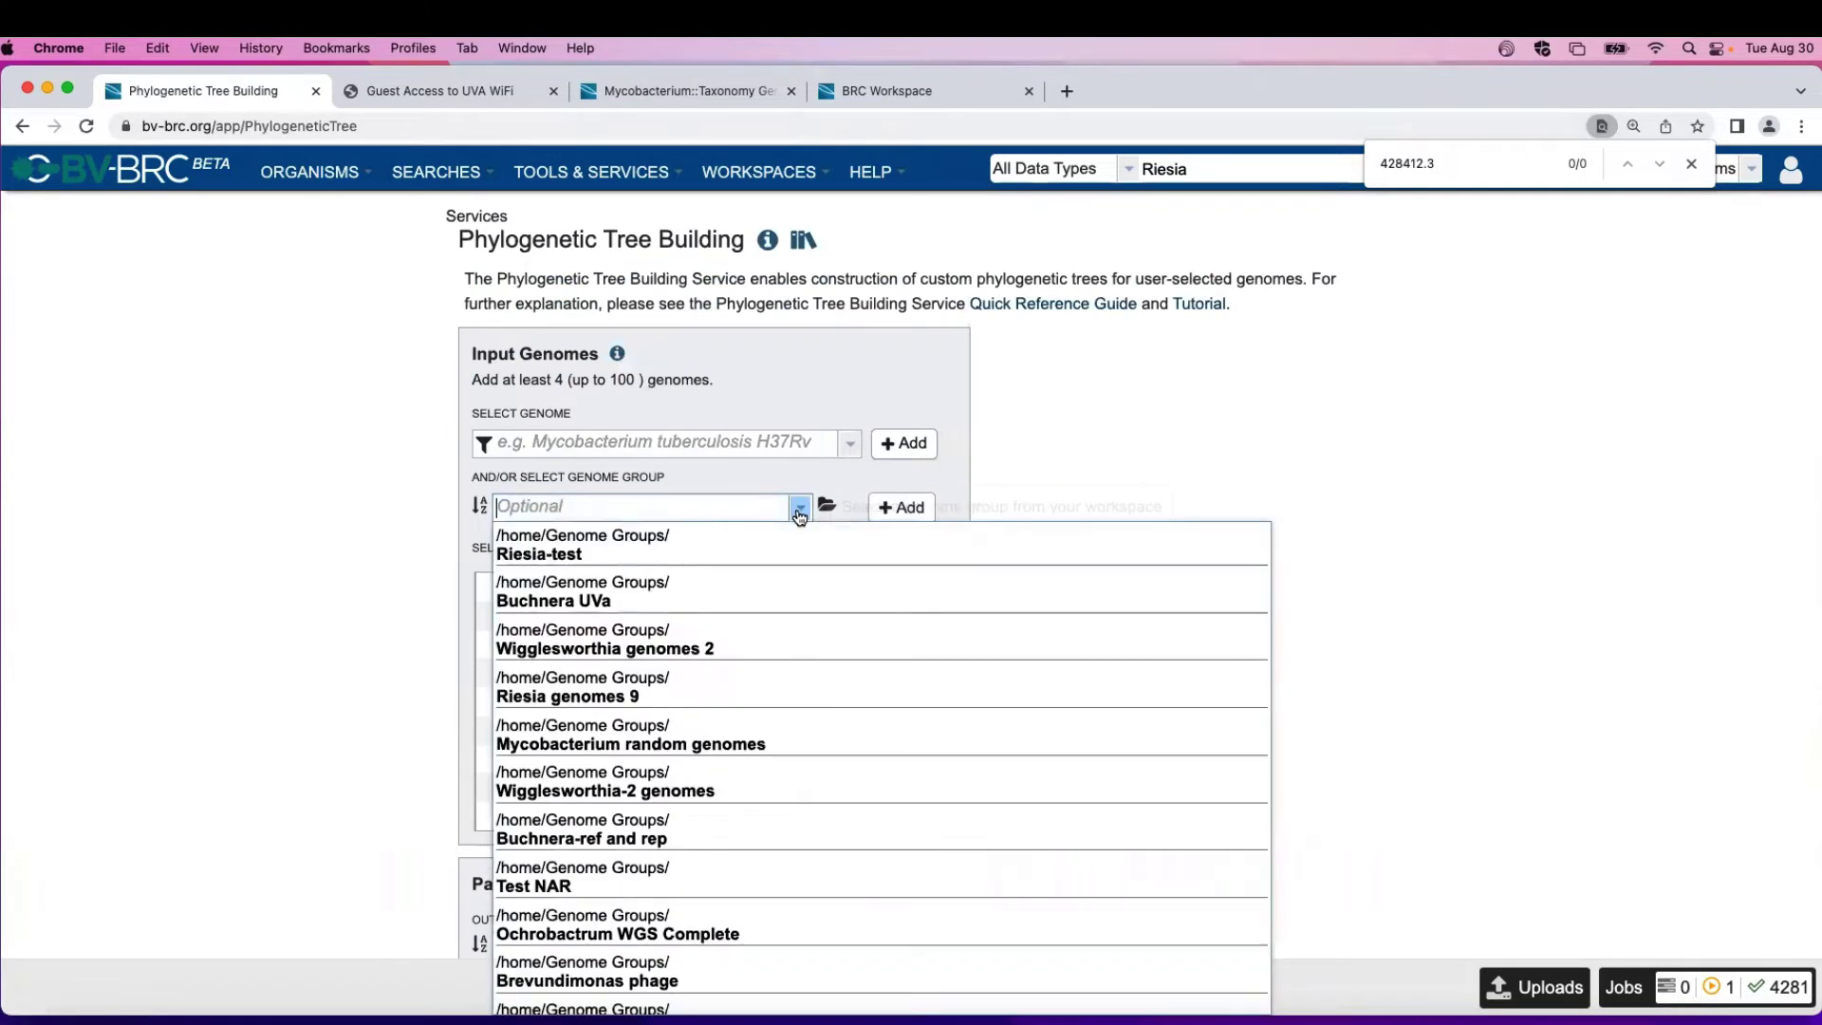
{"action": "left_click", "coordinate": [606, 552]}
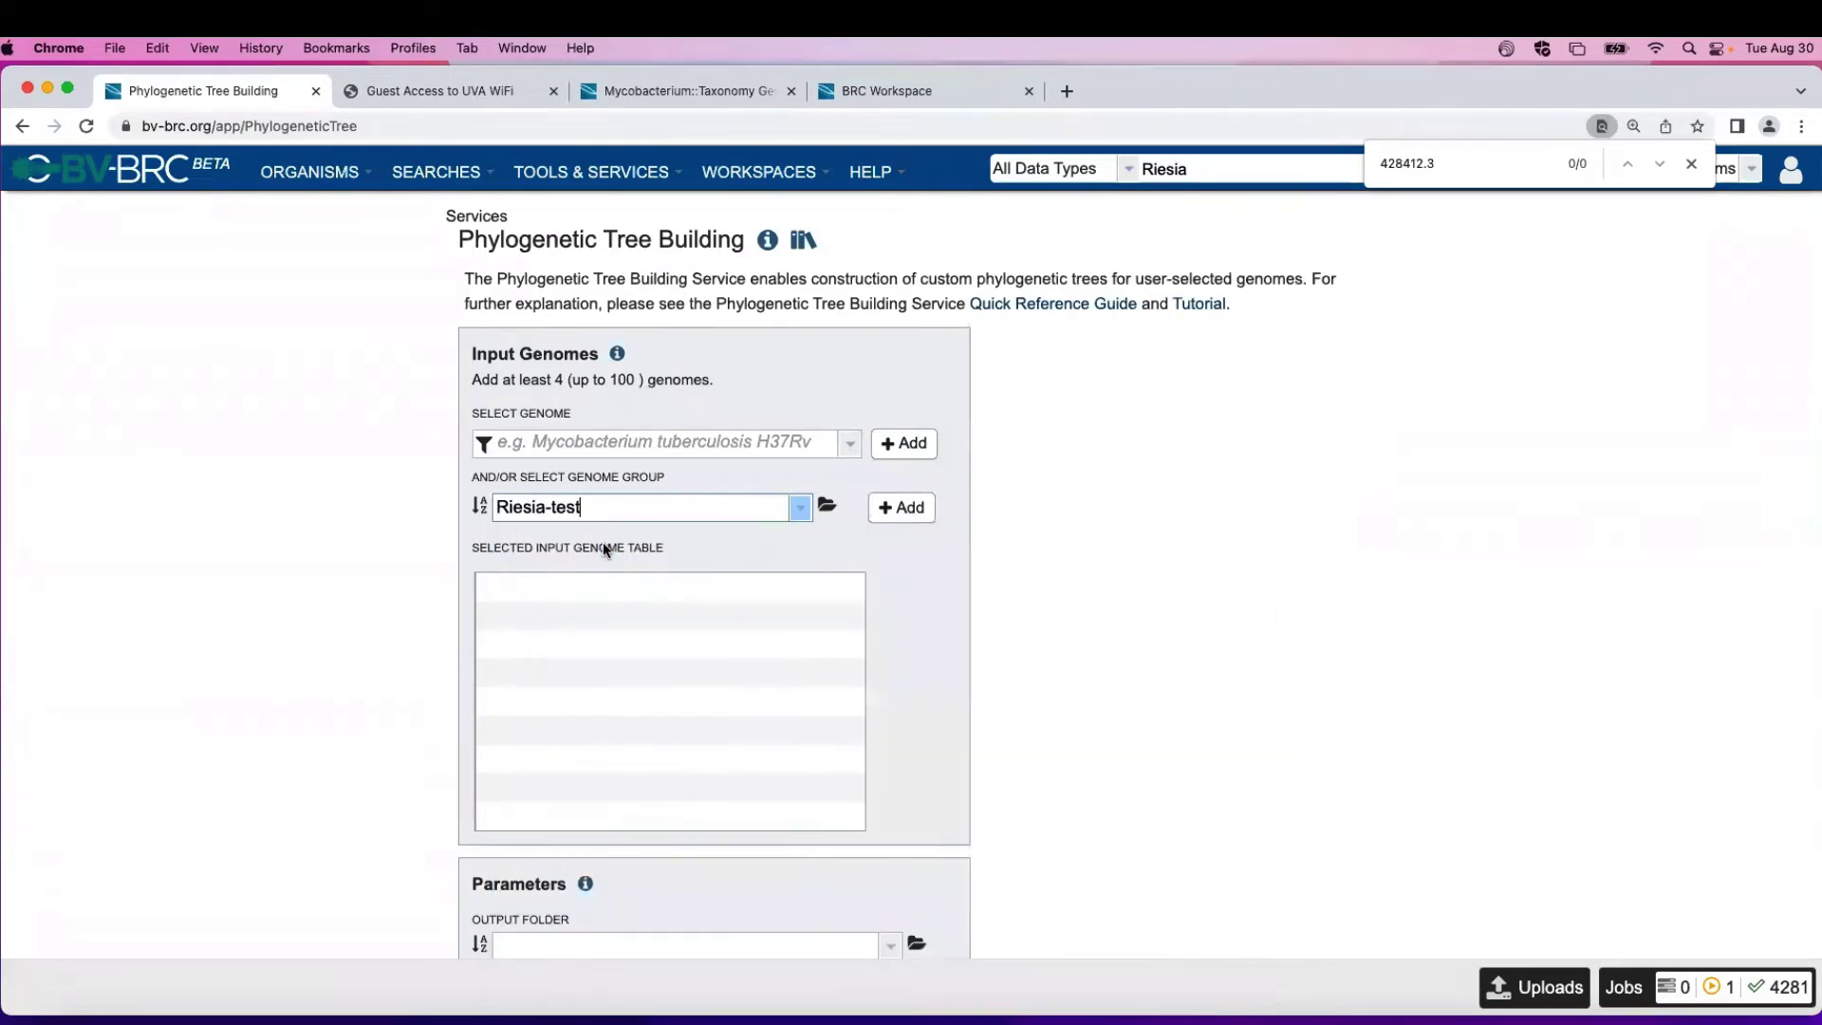
{"action": "left_click", "coordinate": [899, 508]}
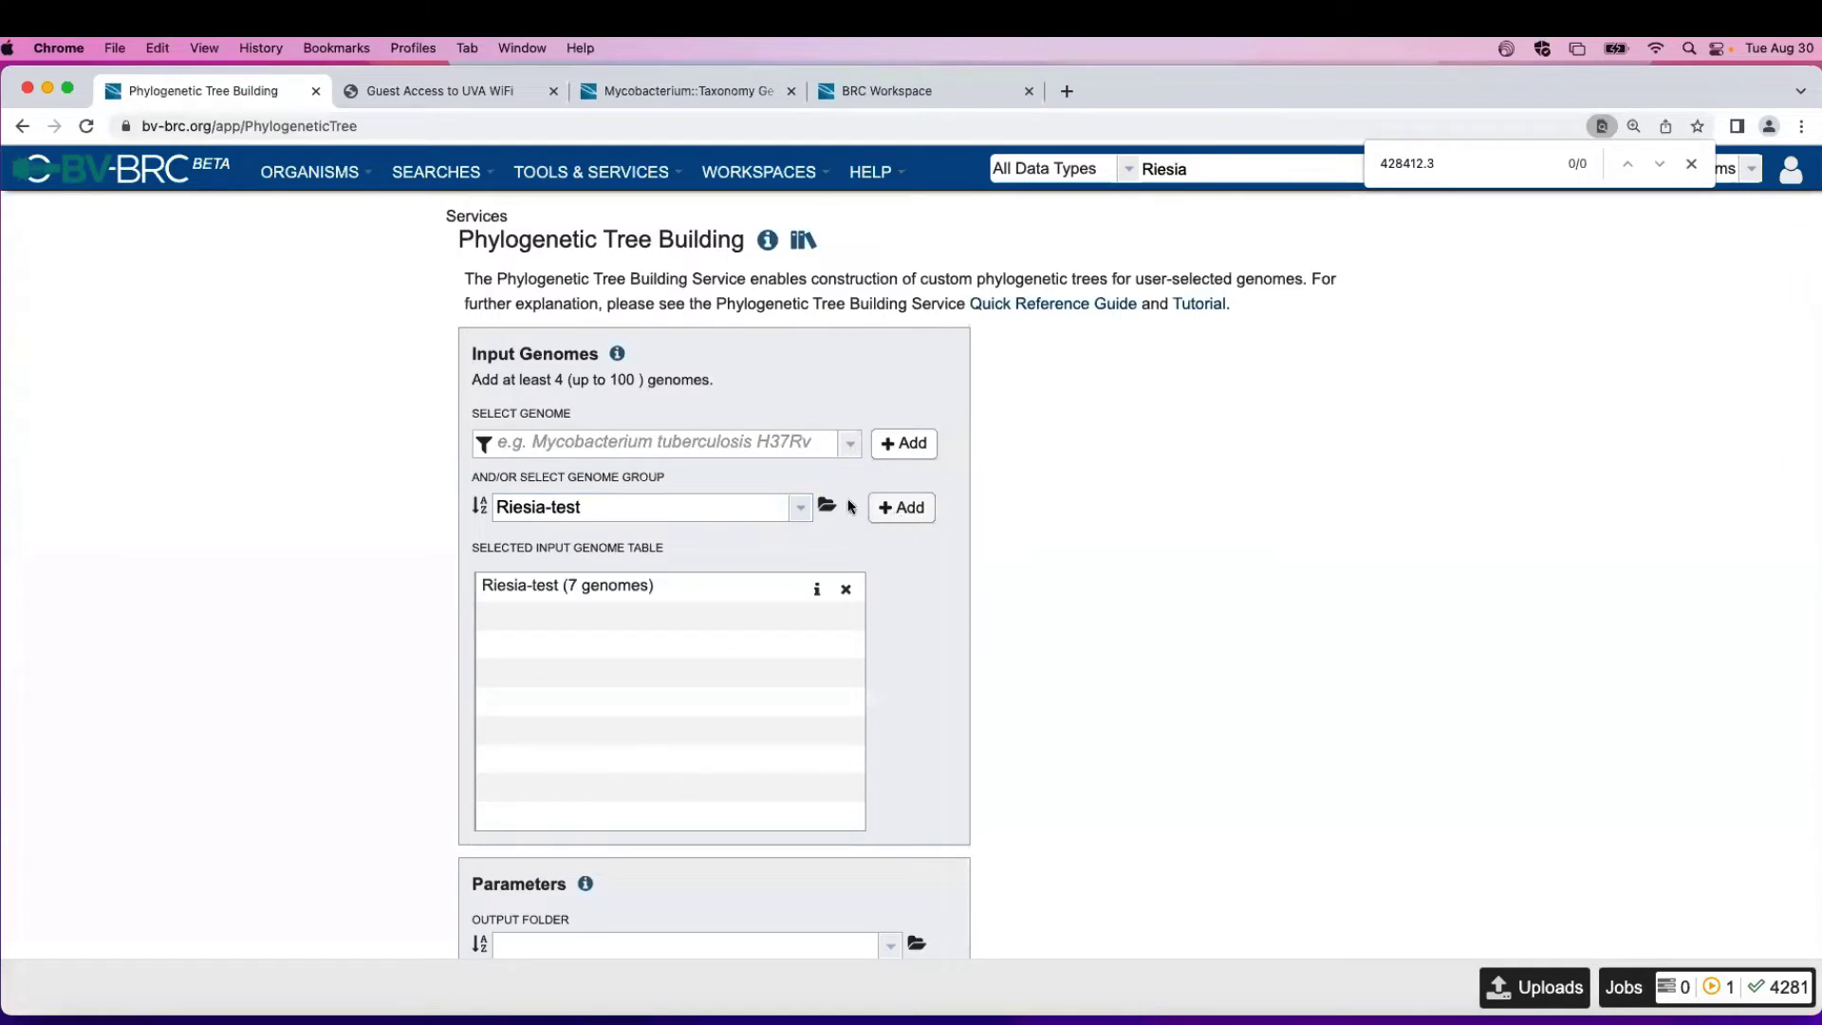
Step: Add the Buchnera UVa and Wigglesworthia genomes 2 groups to the tree's input genomes
{"action": "left_click", "coordinate": [800, 506]}
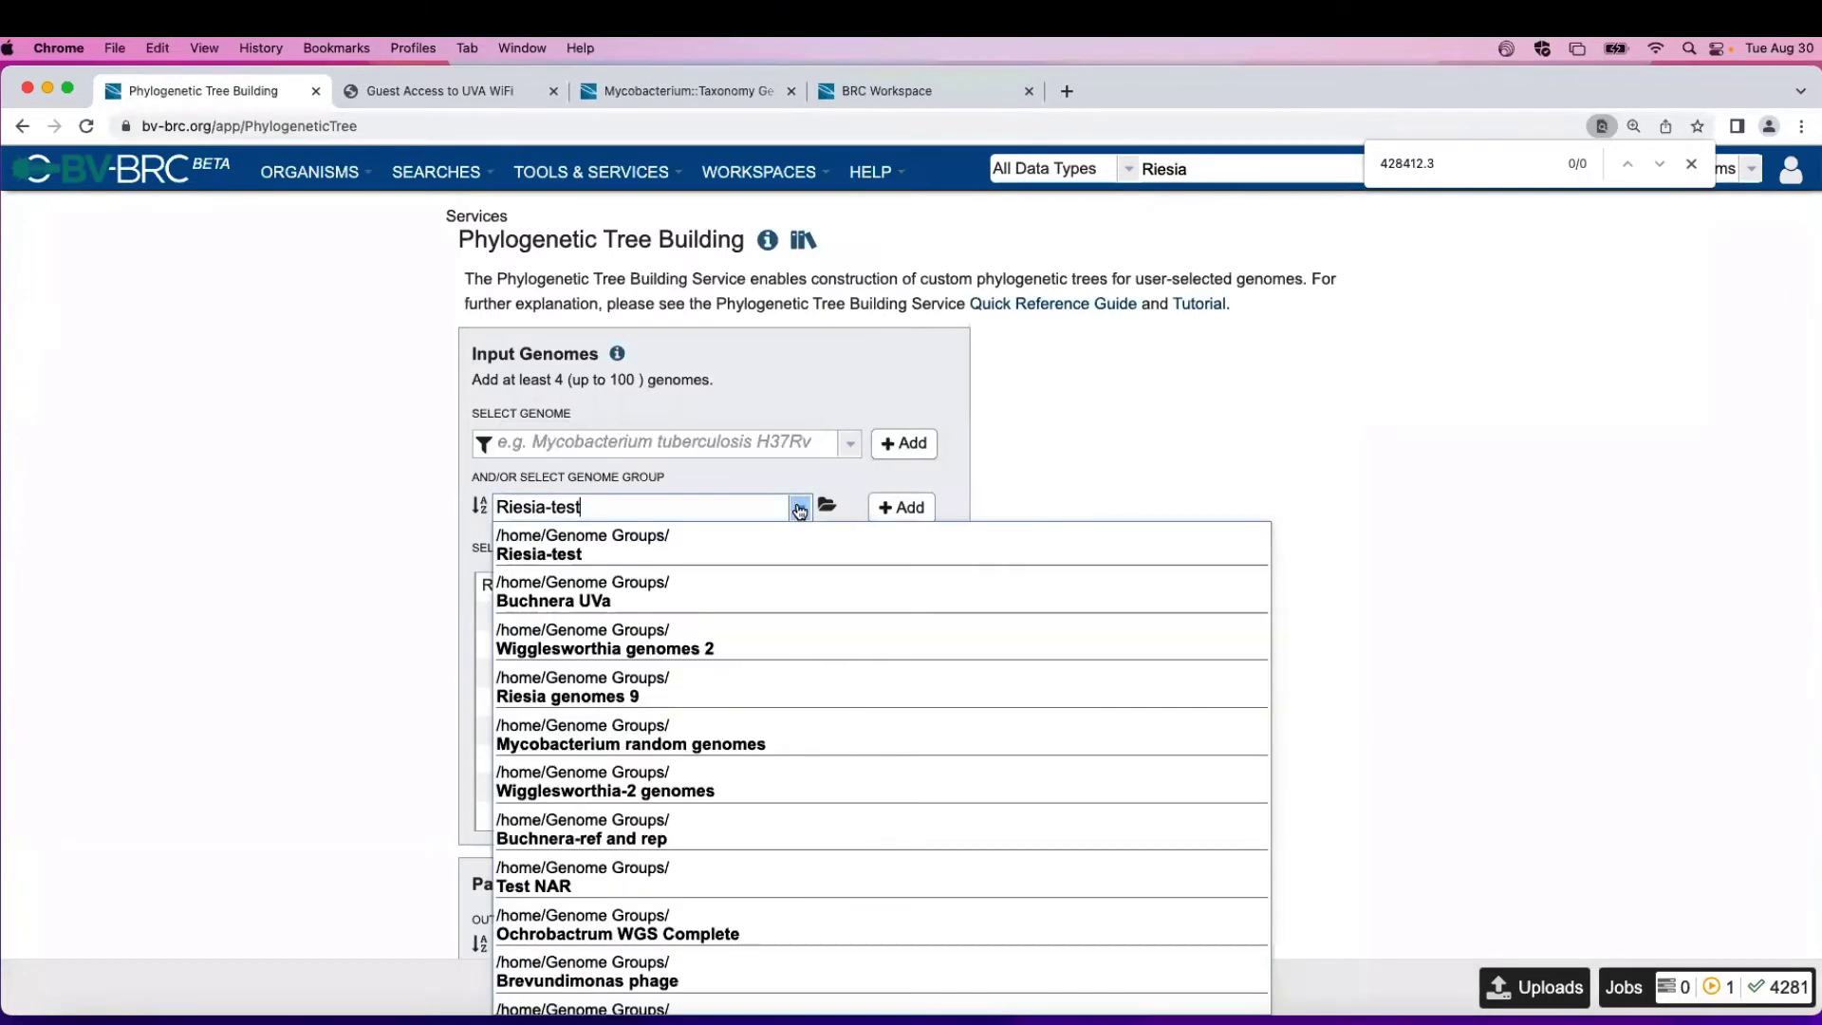
{"action": "left_click", "coordinate": [609, 597]}
{"action": "left_click", "coordinate": [901, 509]}
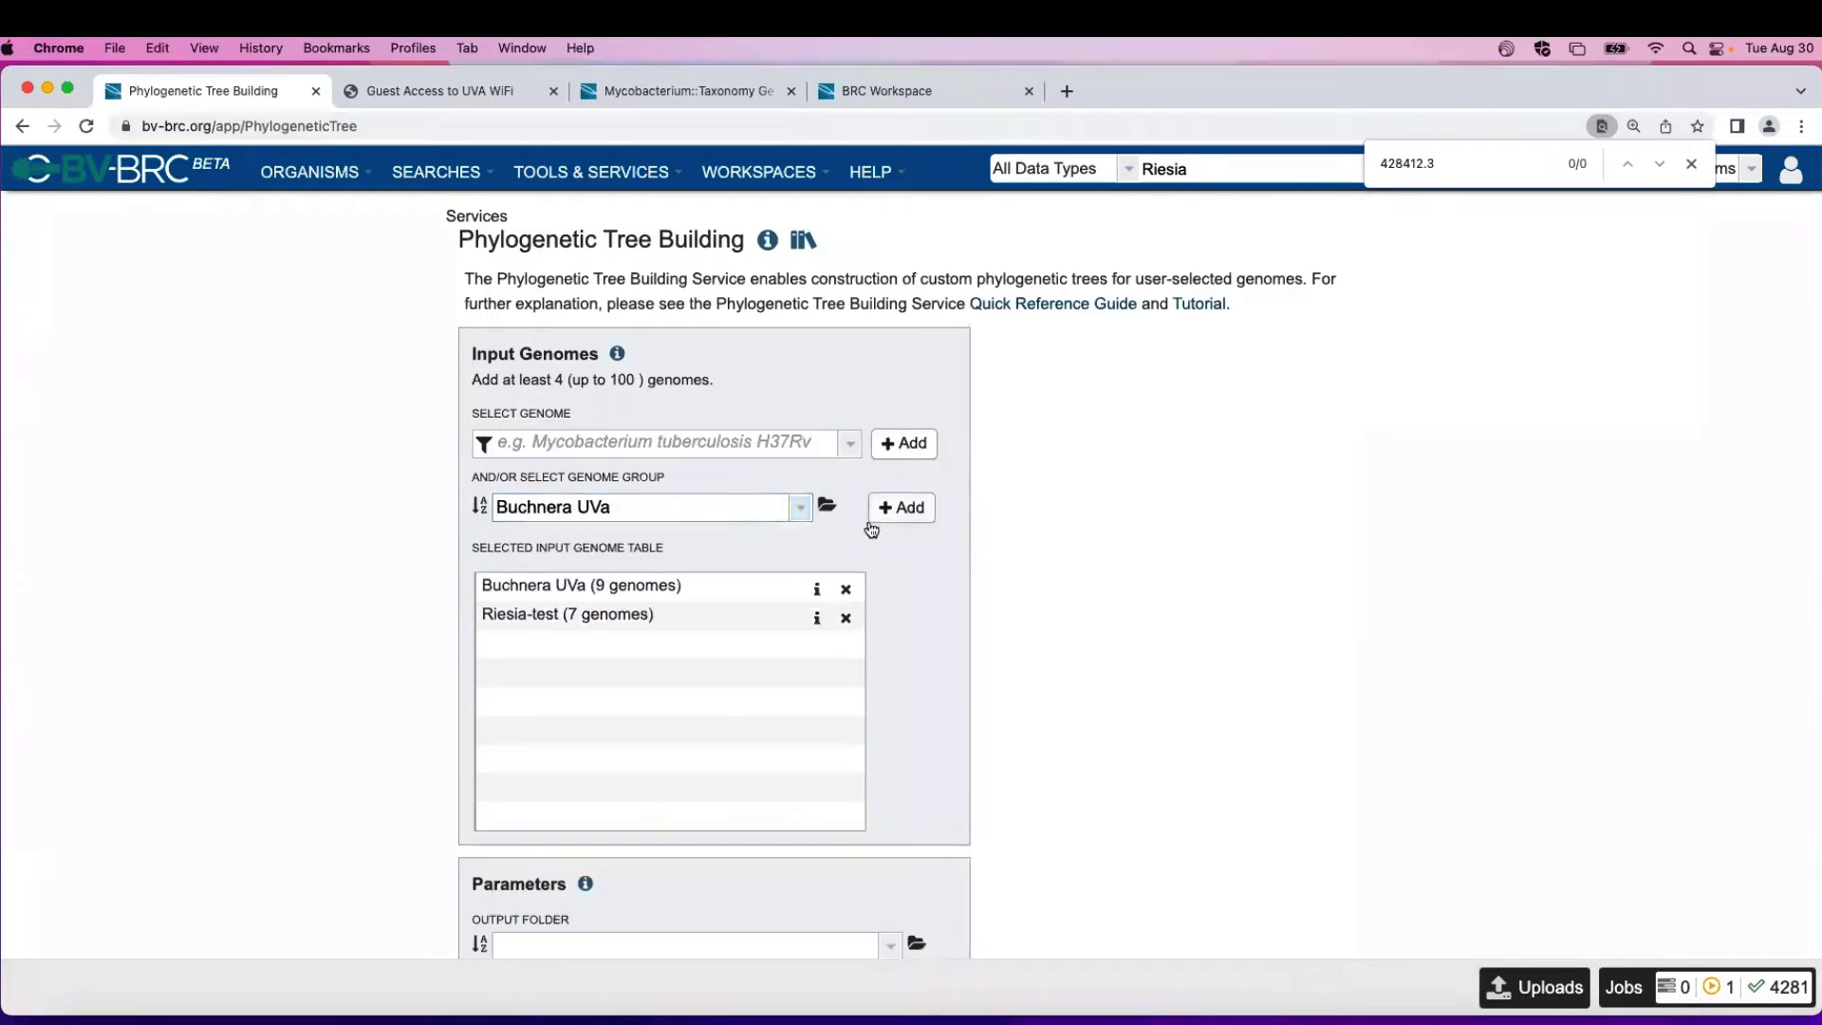
{"action": "left_click", "coordinate": [799, 506]}
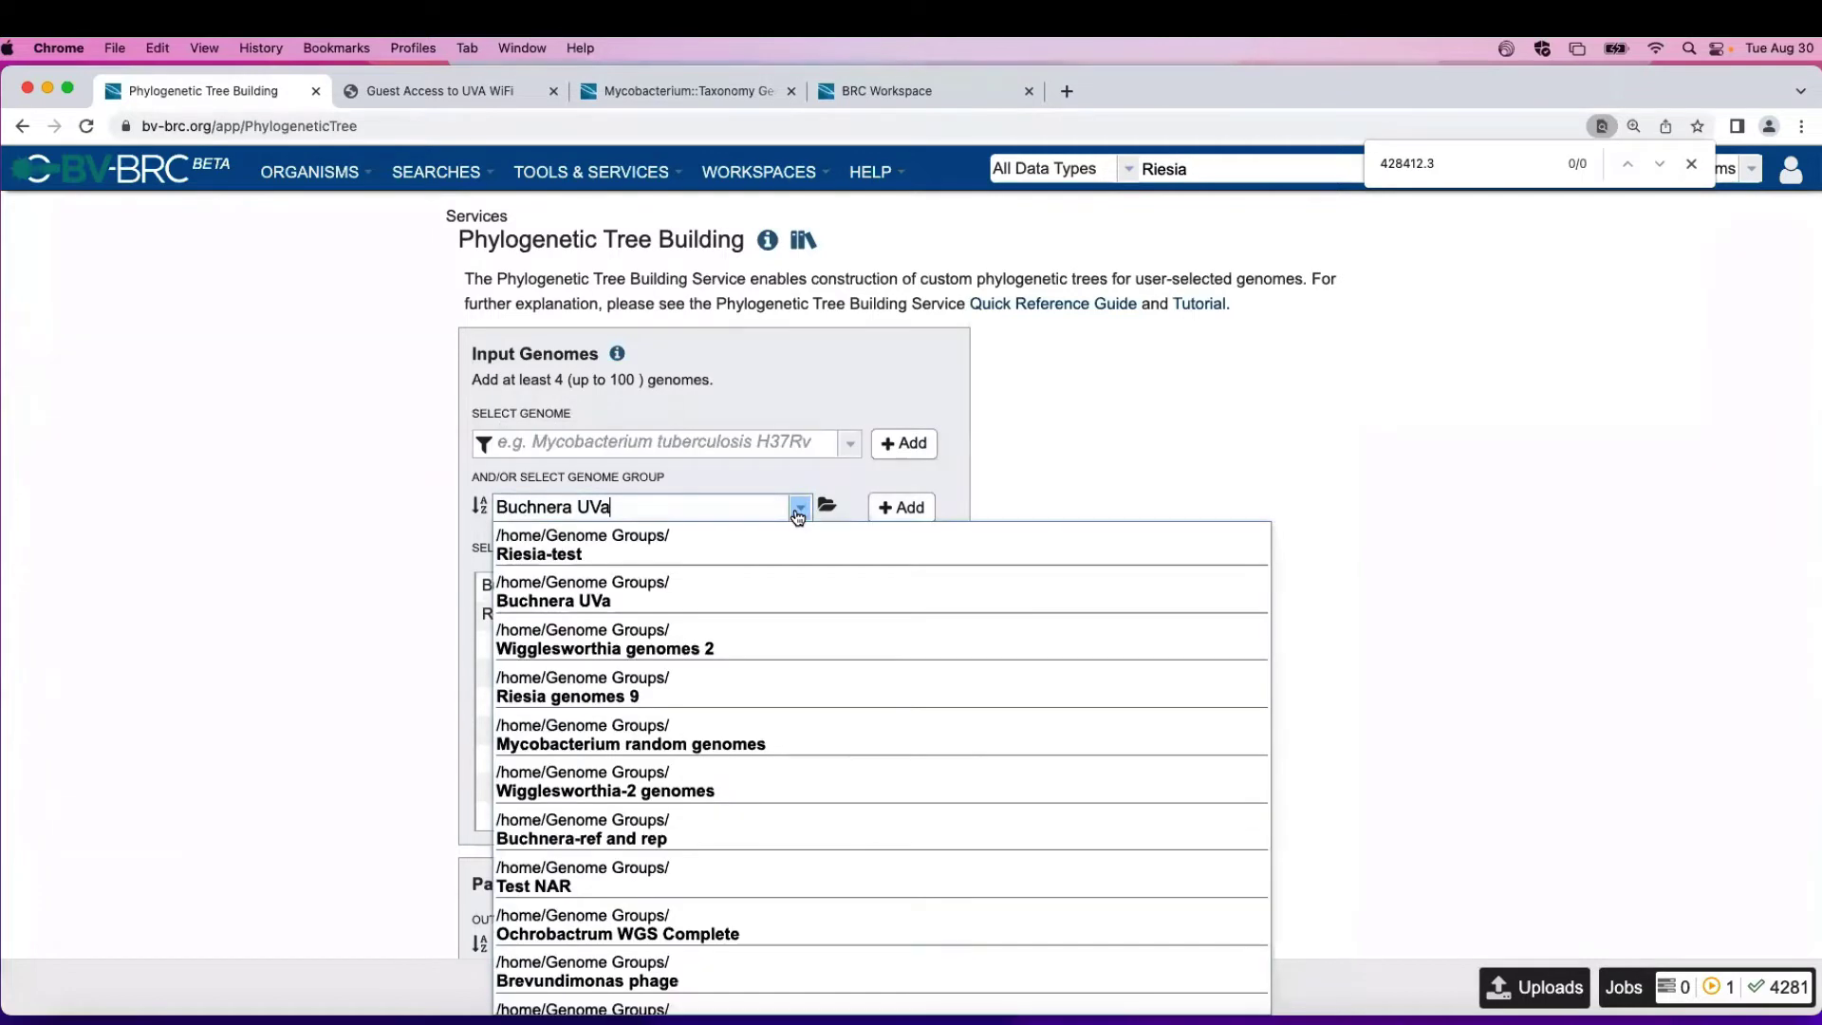
{"action": "left_click", "coordinate": [669, 648]}
{"action": "left_click", "coordinate": [902, 508]}
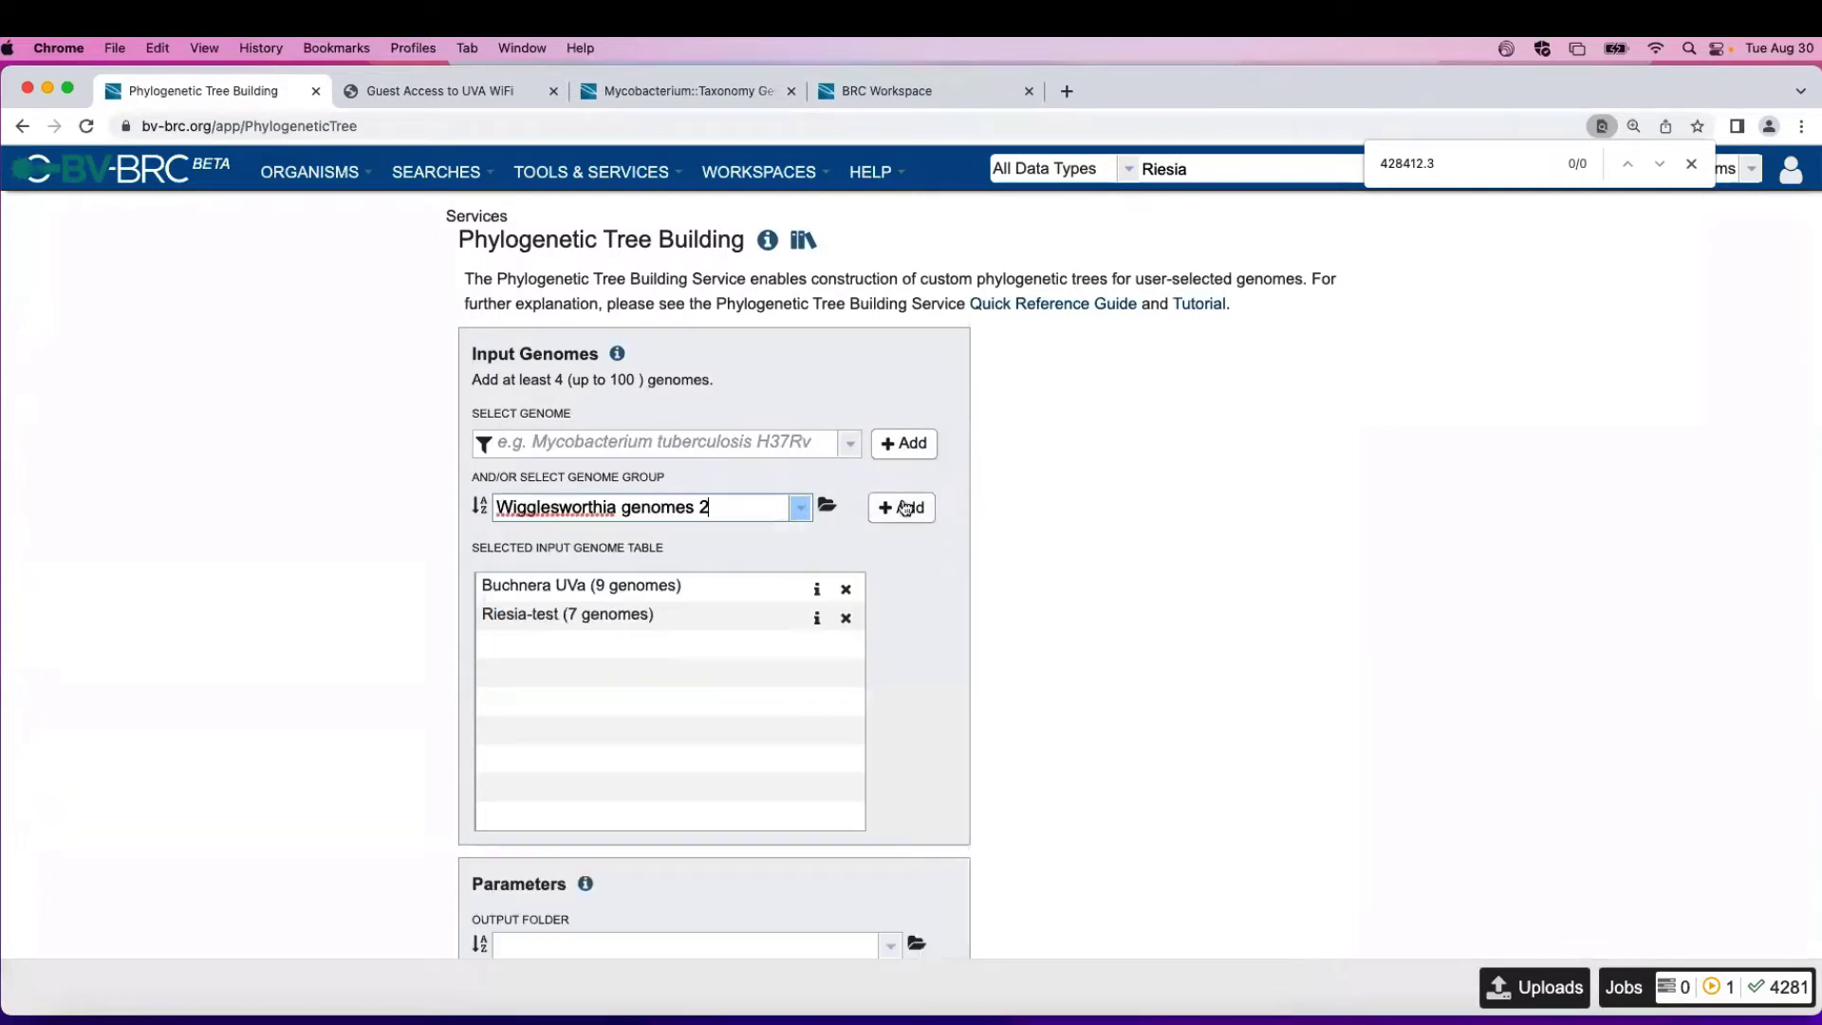
Step: Set the output folder to Virginia Workshop August and the output name to "Endosymbiont test2"
{"action": "scroll", "coordinate": [949, 631], "scroll_direction": "down", "scroll_amount": 5}
{"action": "left_click", "coordinate": [882, 612]}
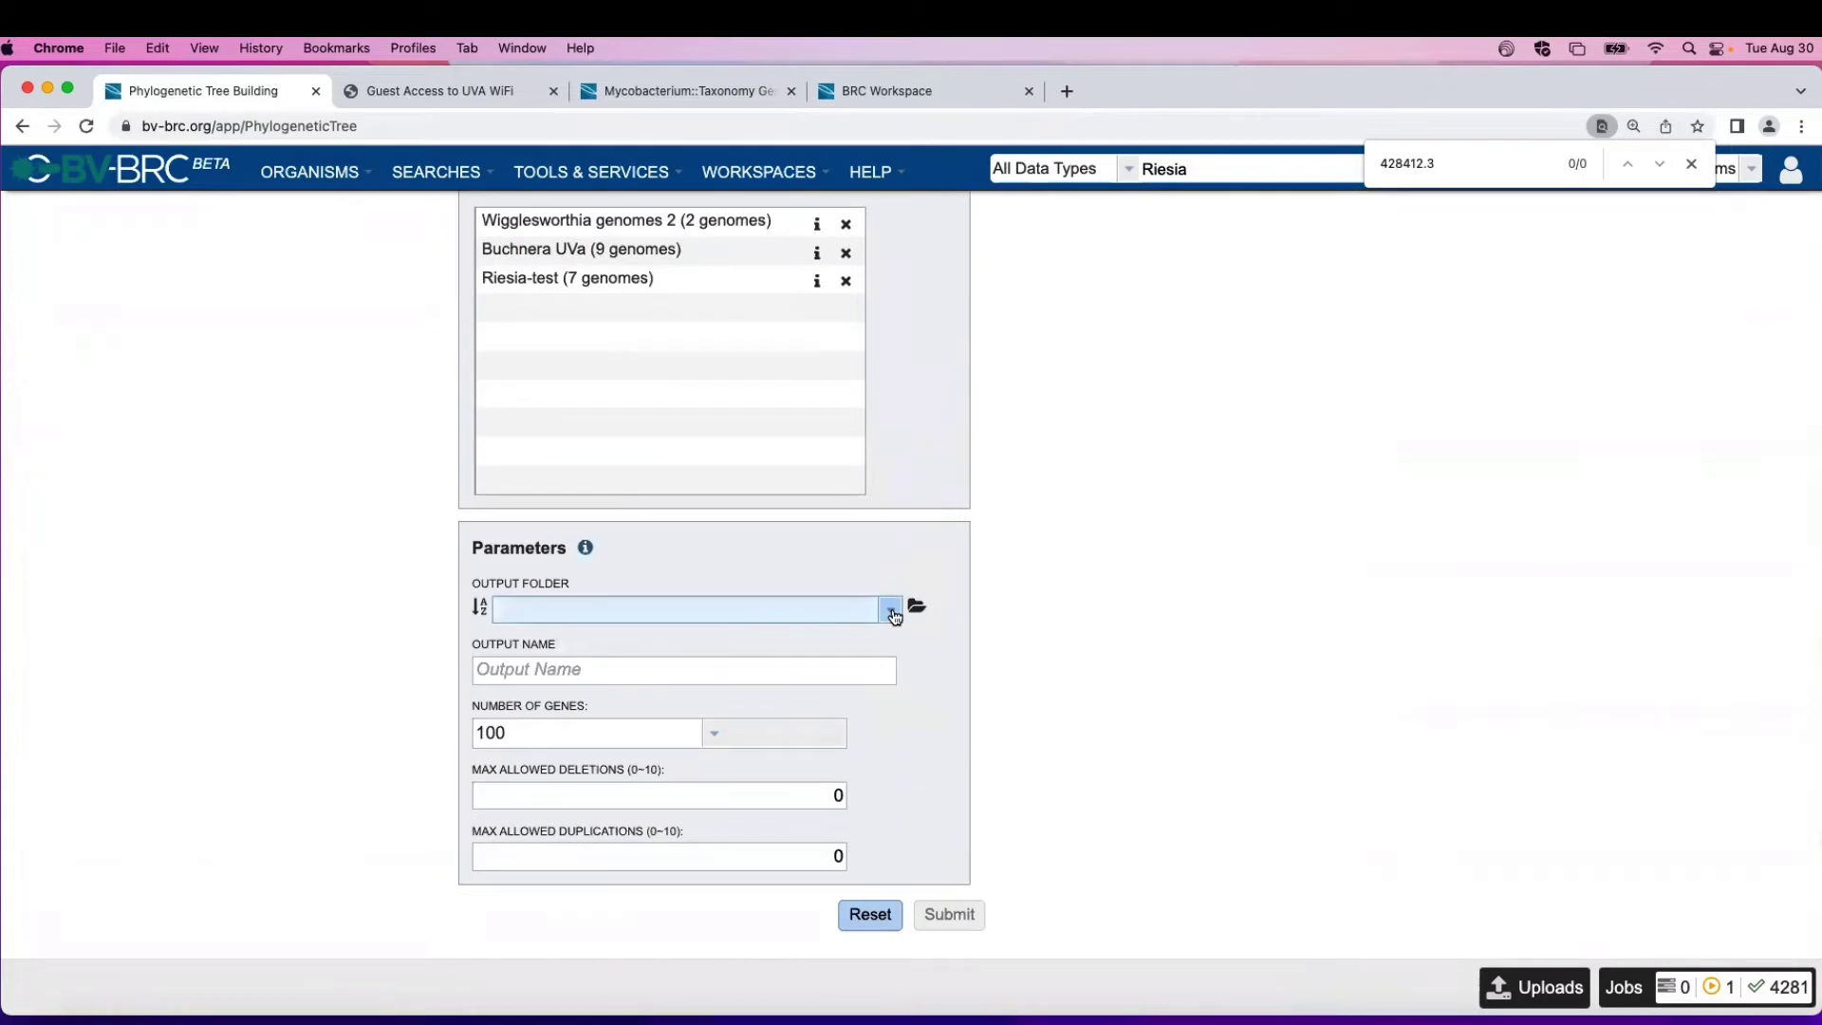
{"action": "left_click", "coordinate": [721, 187]}
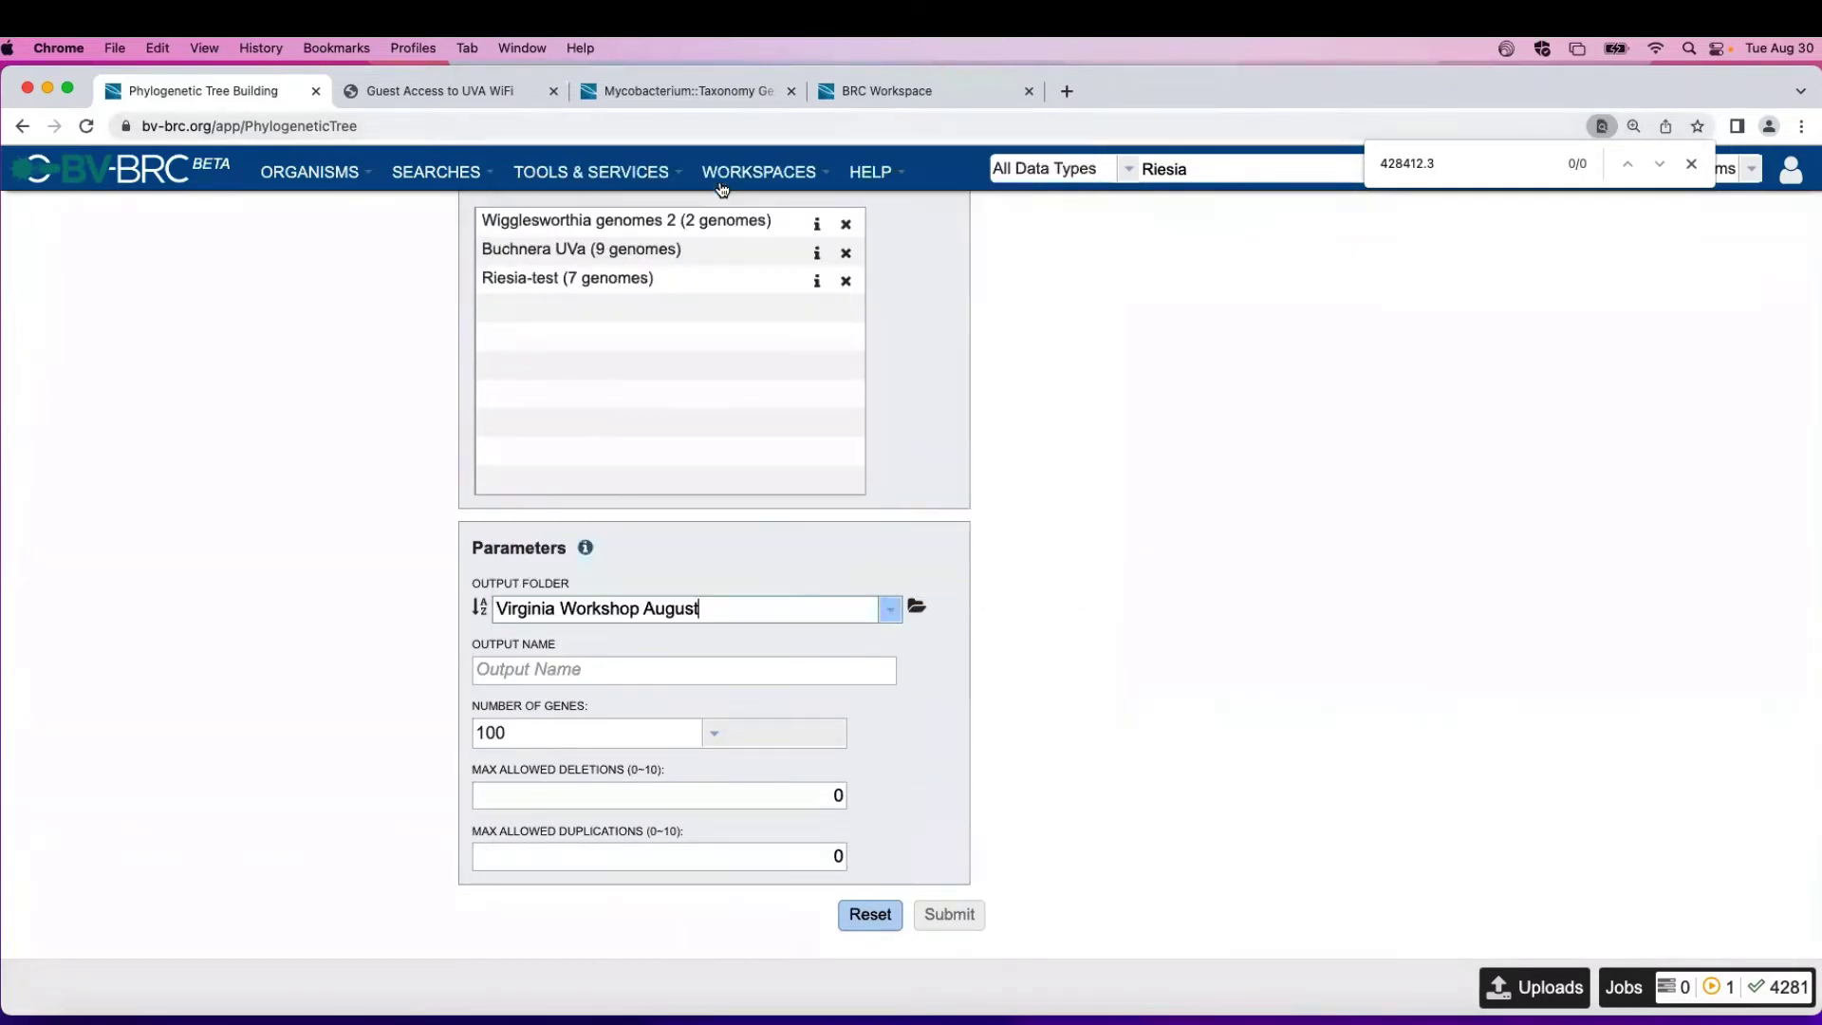
{"action": "key", "text": "Tab"}
{"action": "type", "text": "Endosy"}
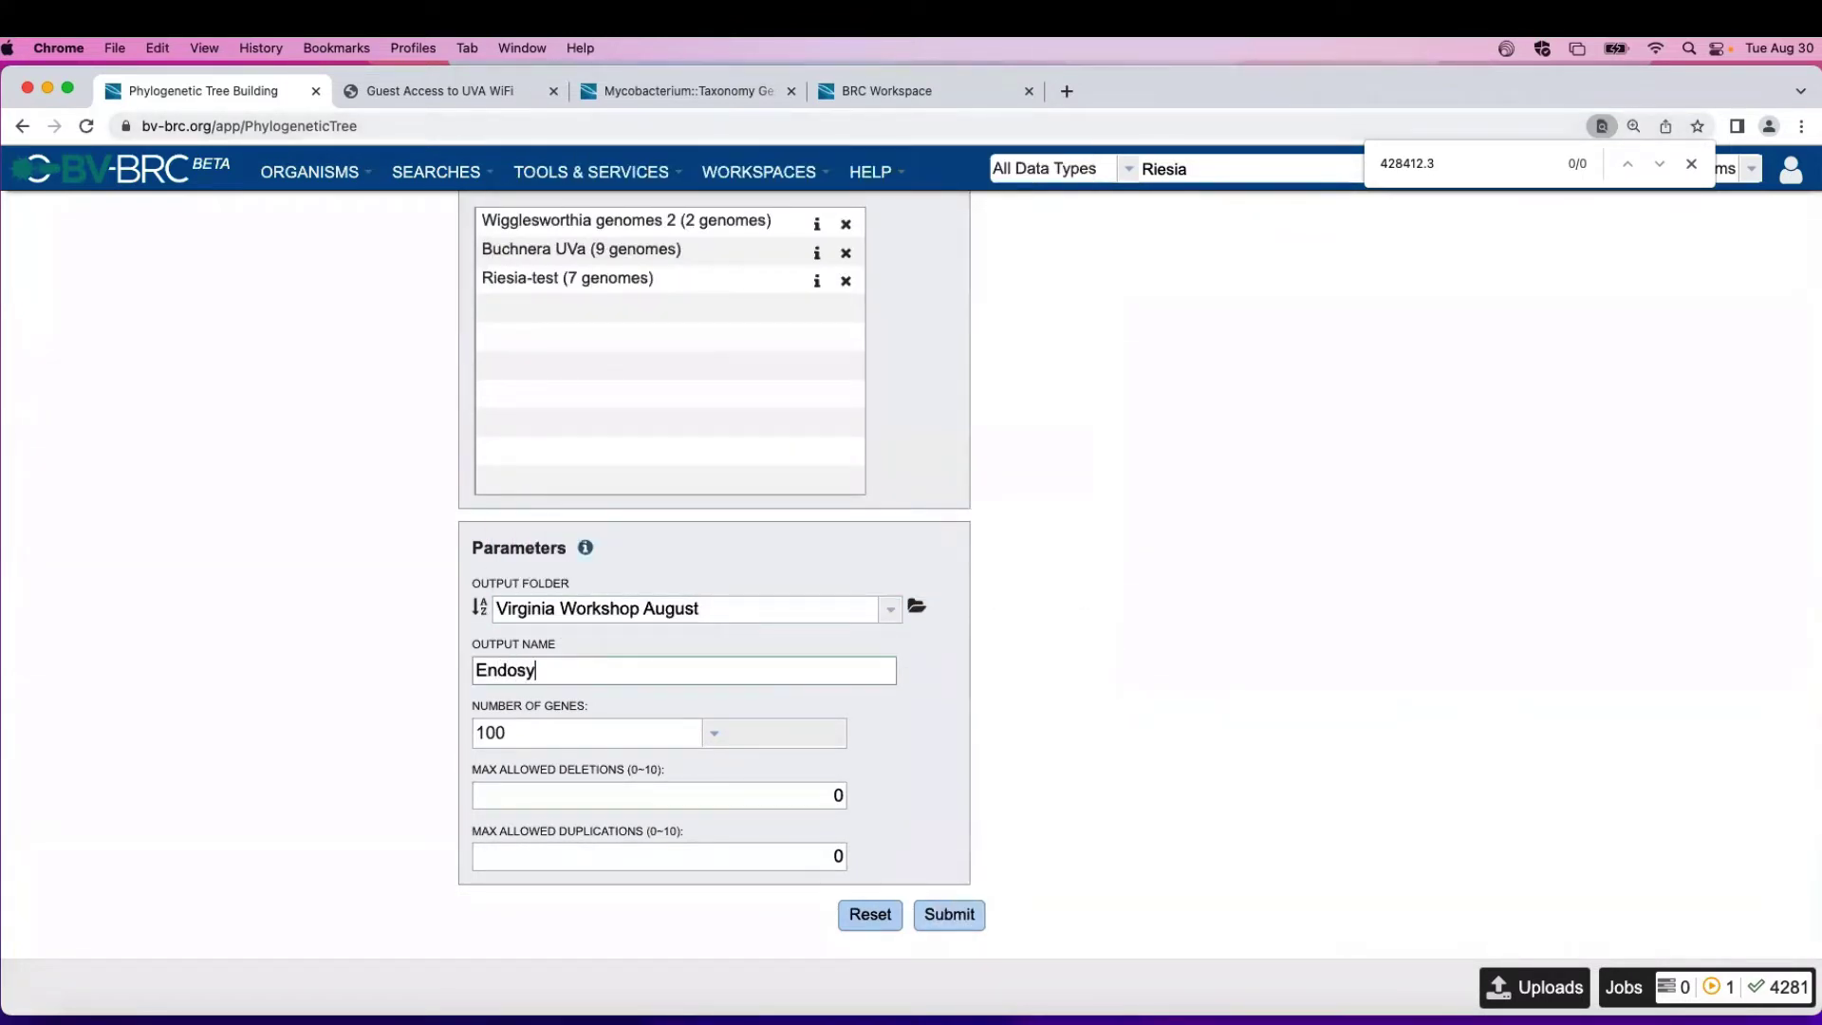
{"action": "type", "text": "mbiont test2"}
Step: Set the number of genes to 50 and submit the tree-building job
{"action": "left_click", "coordinate": [713, 738]}
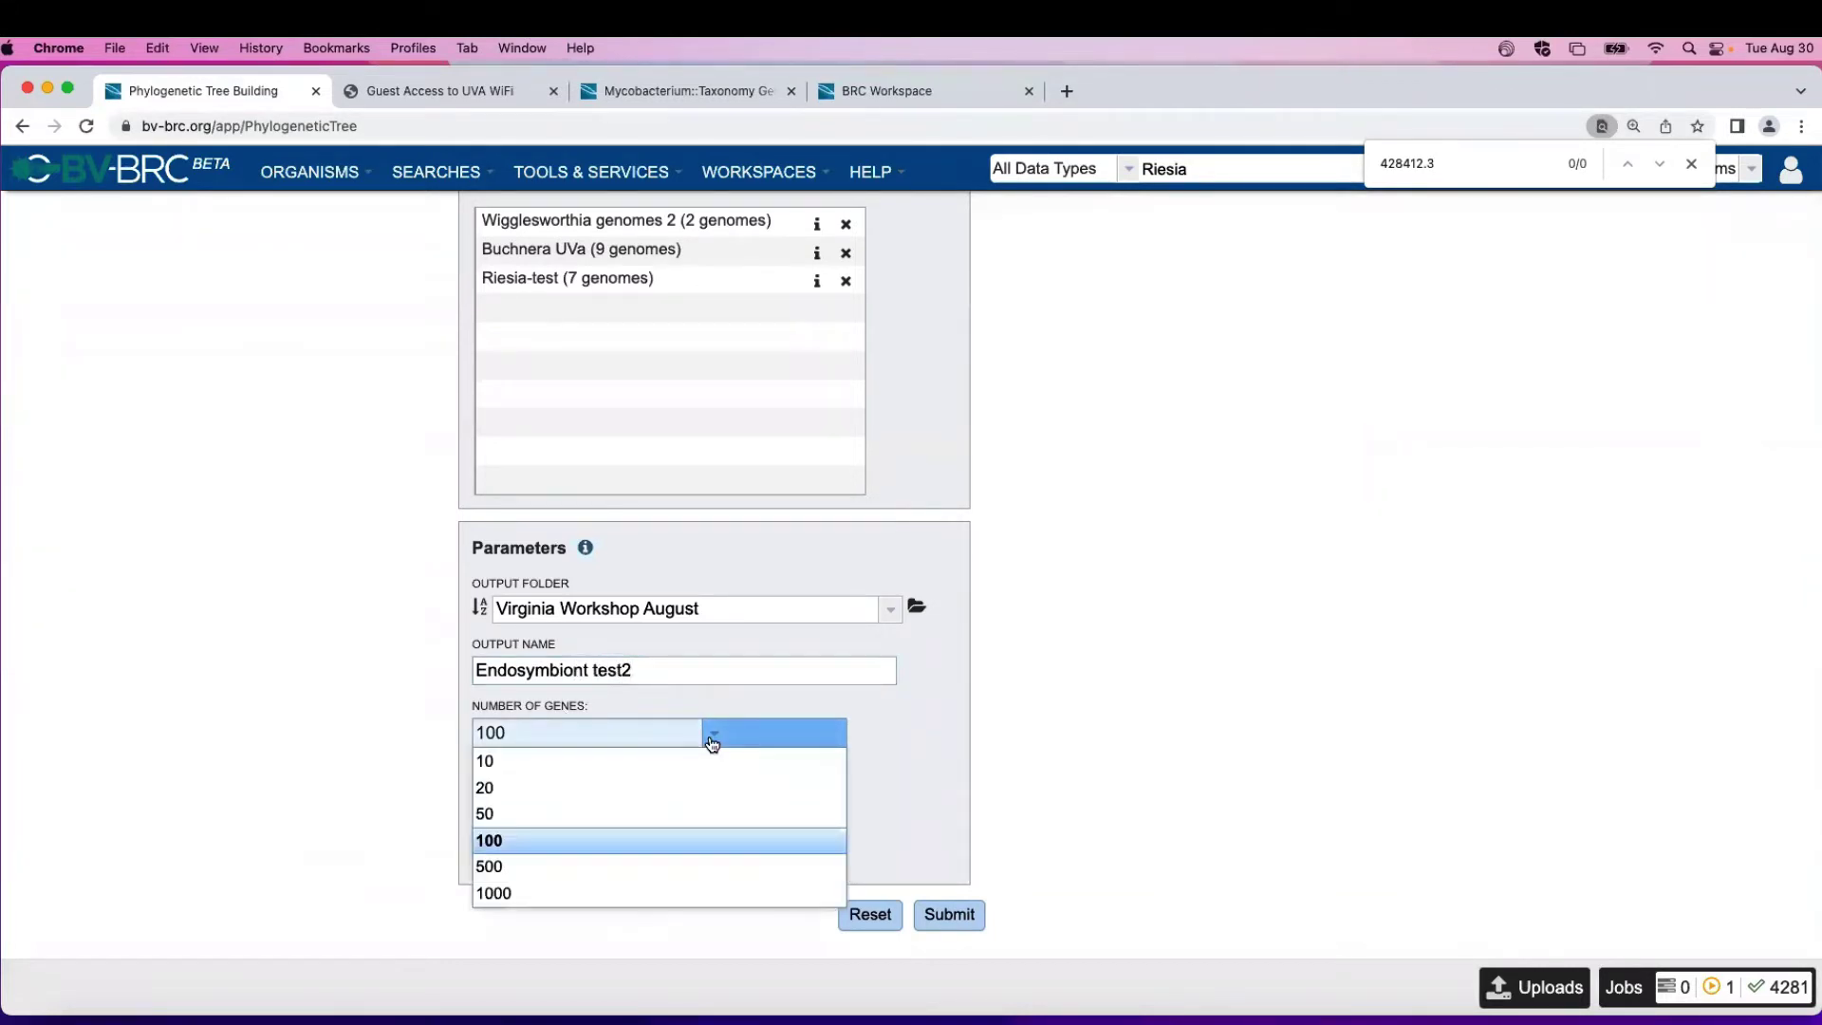
{"action": "left_click", "coordinate": [572, 816]}
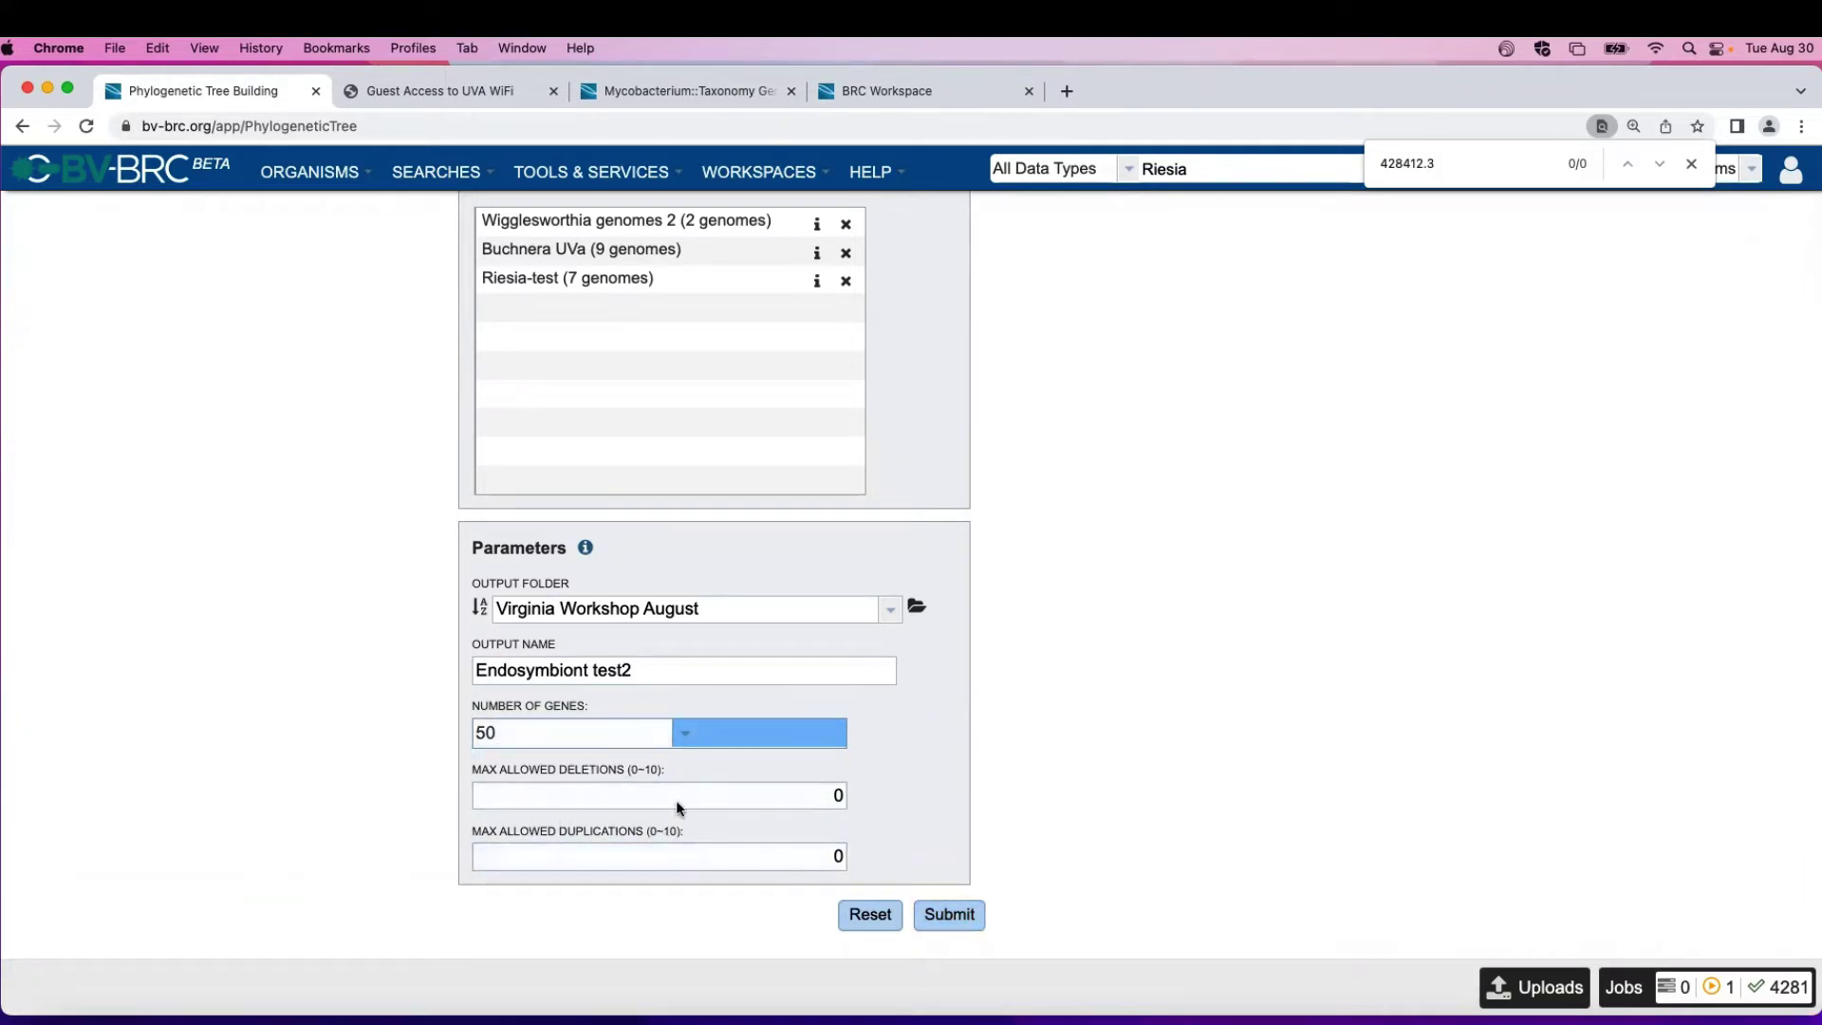
{"action": "left_click", "coordinate": [958, 915]}
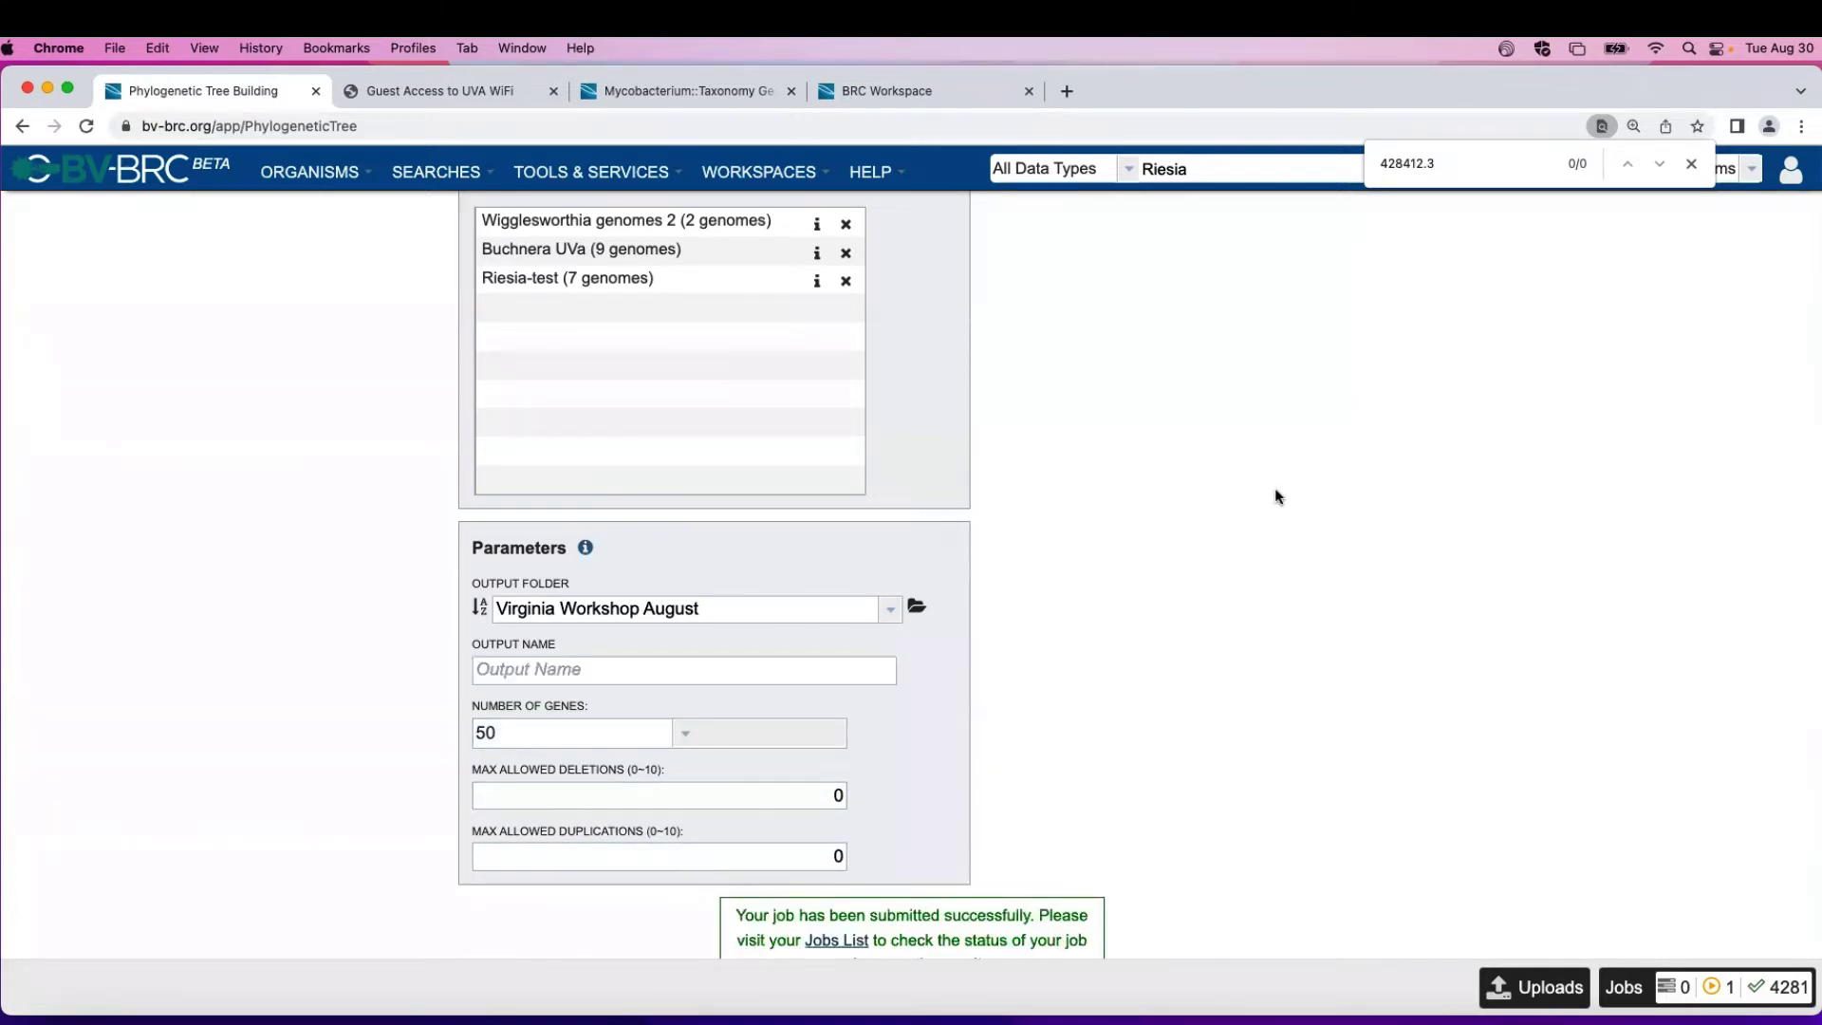
Step: Open Buchnera_Wigglesworthia_pruned_Riesia_100_report.html from the Buchnera_Wigglesworthia_pruned_Riesia_100 job in the public BV-BRC Workshop's Phylogenetic Tree folder
{"action": "left_click", "coordinate": [771, 180]}
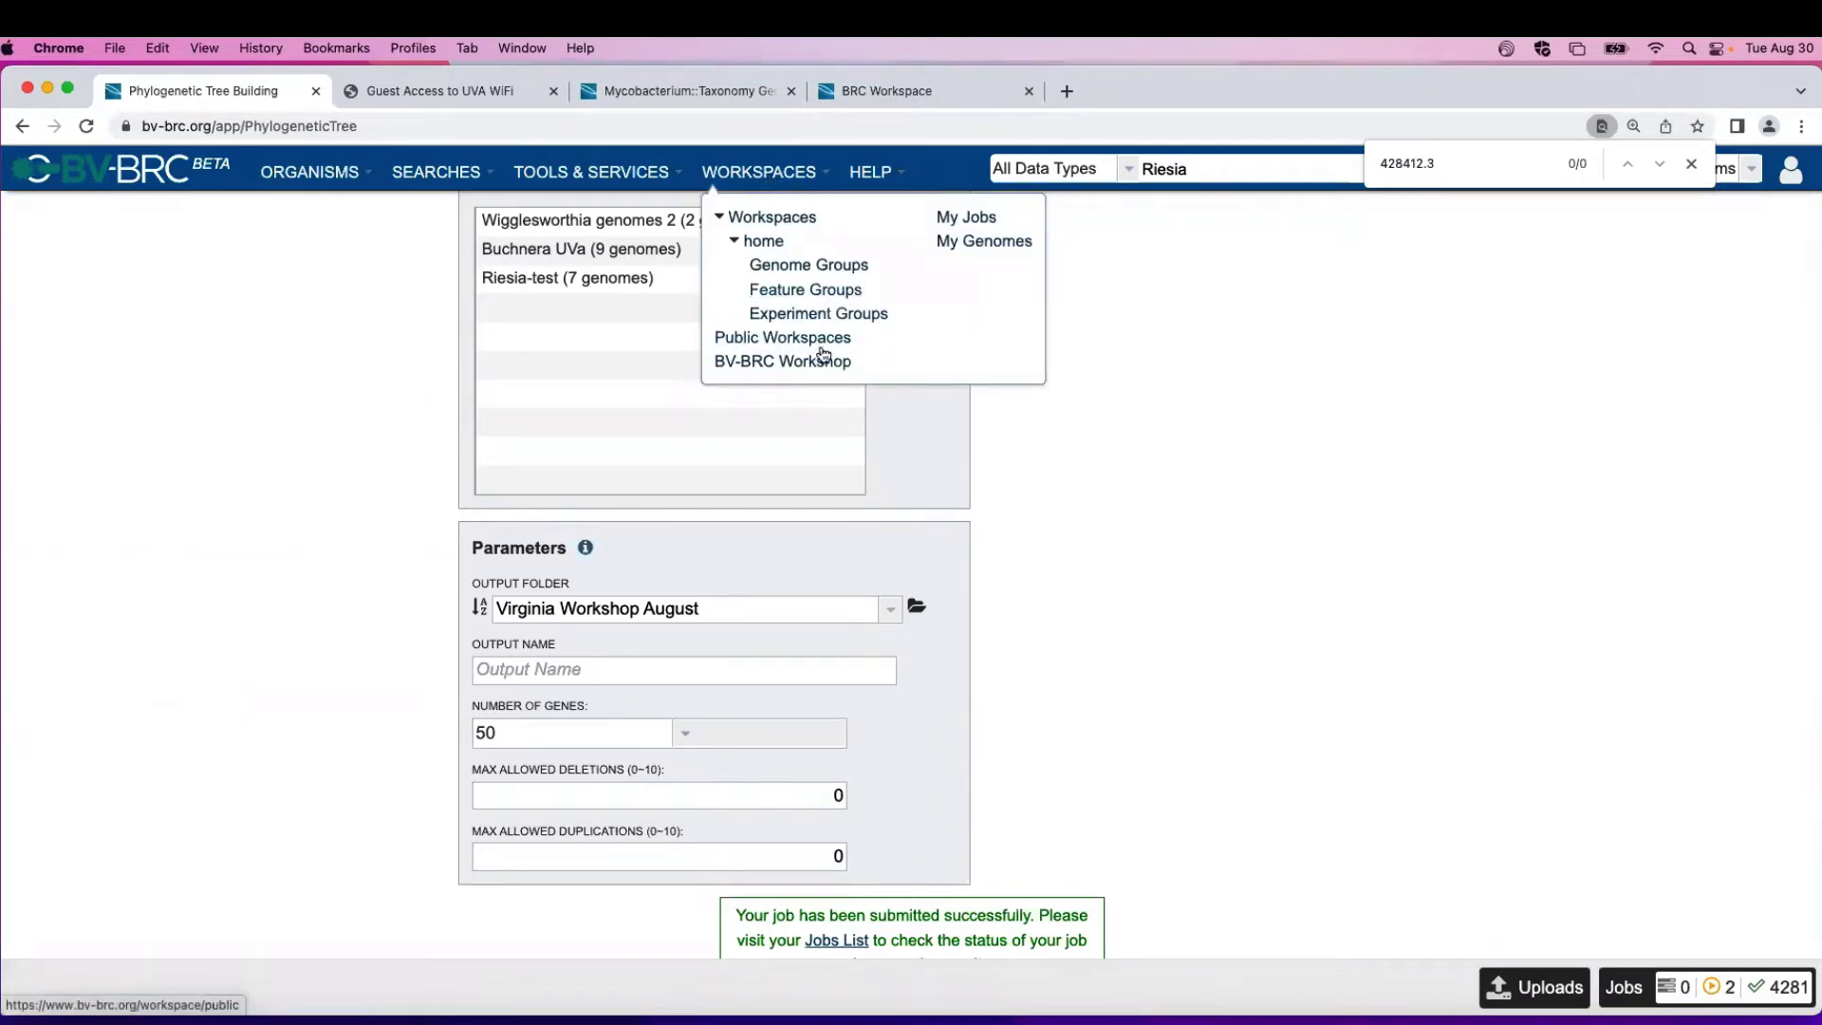
{"action": "left_click", "coordinate": [754, 369]}
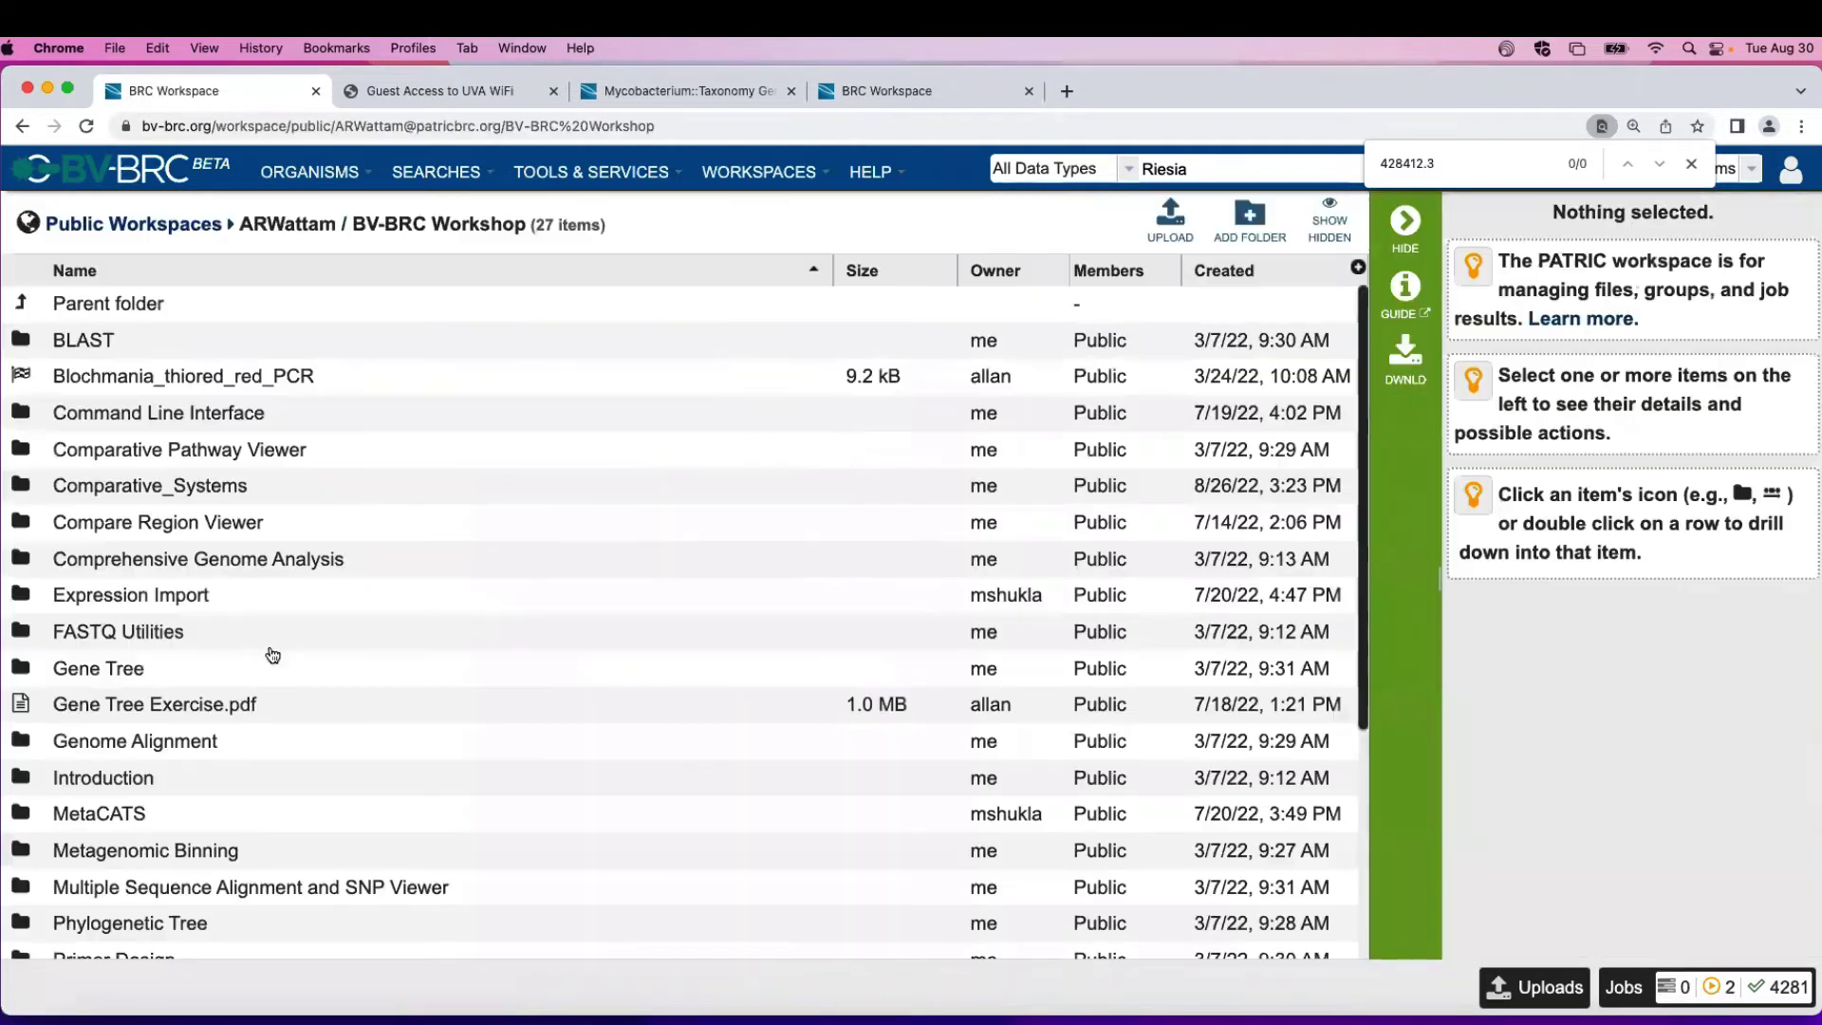
{"action": "scroll", "coordinate": [225, 694], "scroll_direction": "down", "scroll_amount": 3}
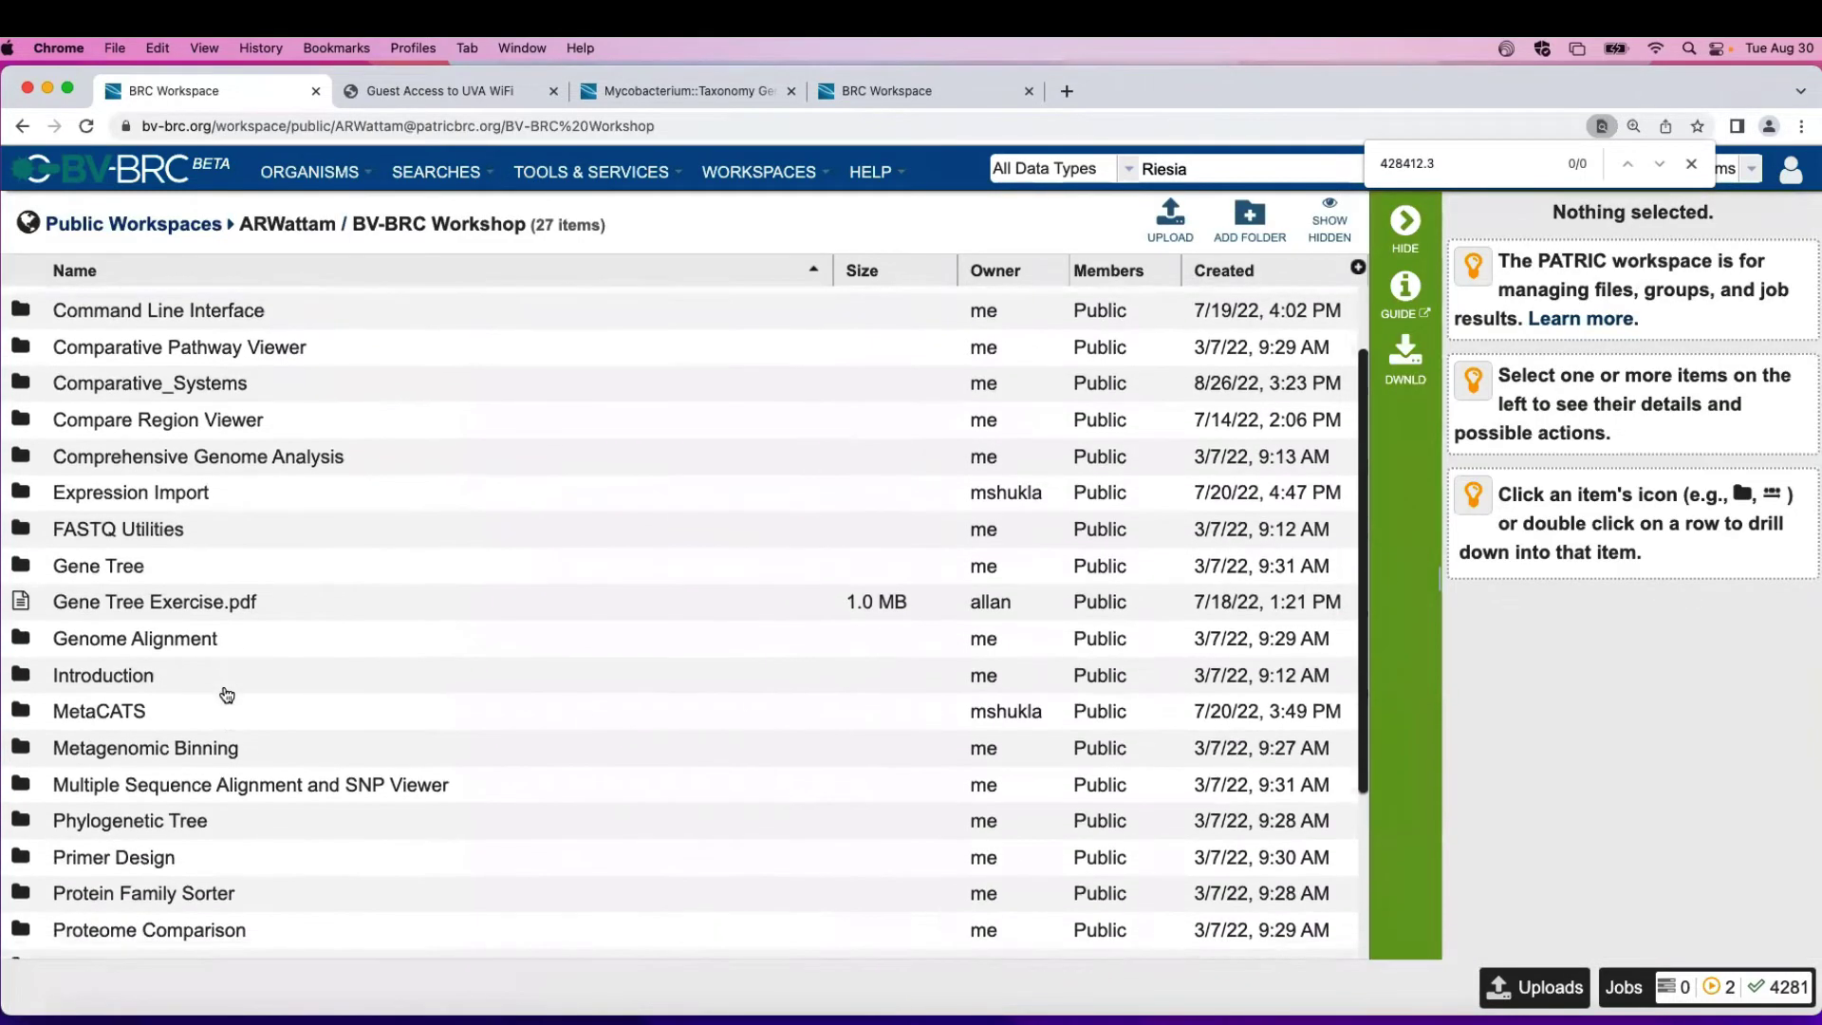
{"action": "left_click", "coordinate": [22, 769]}
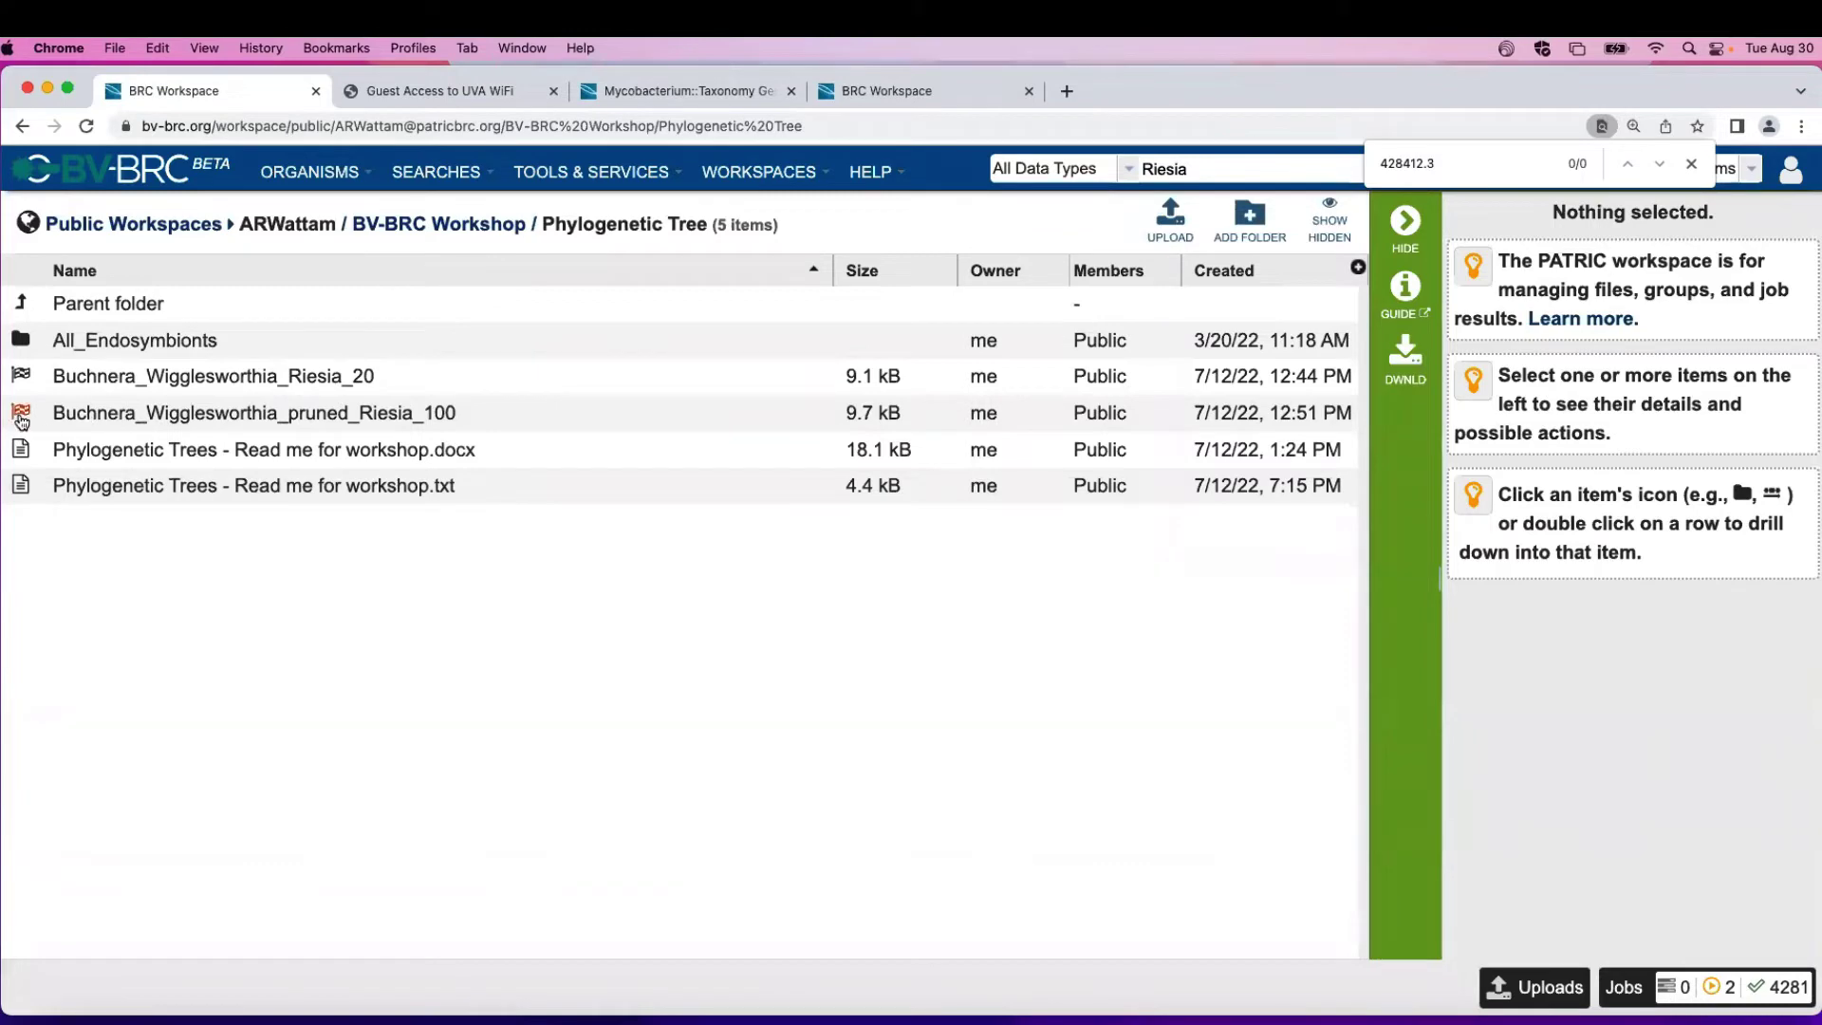
{"action": "left_click", "coordinate": [21, 414]}
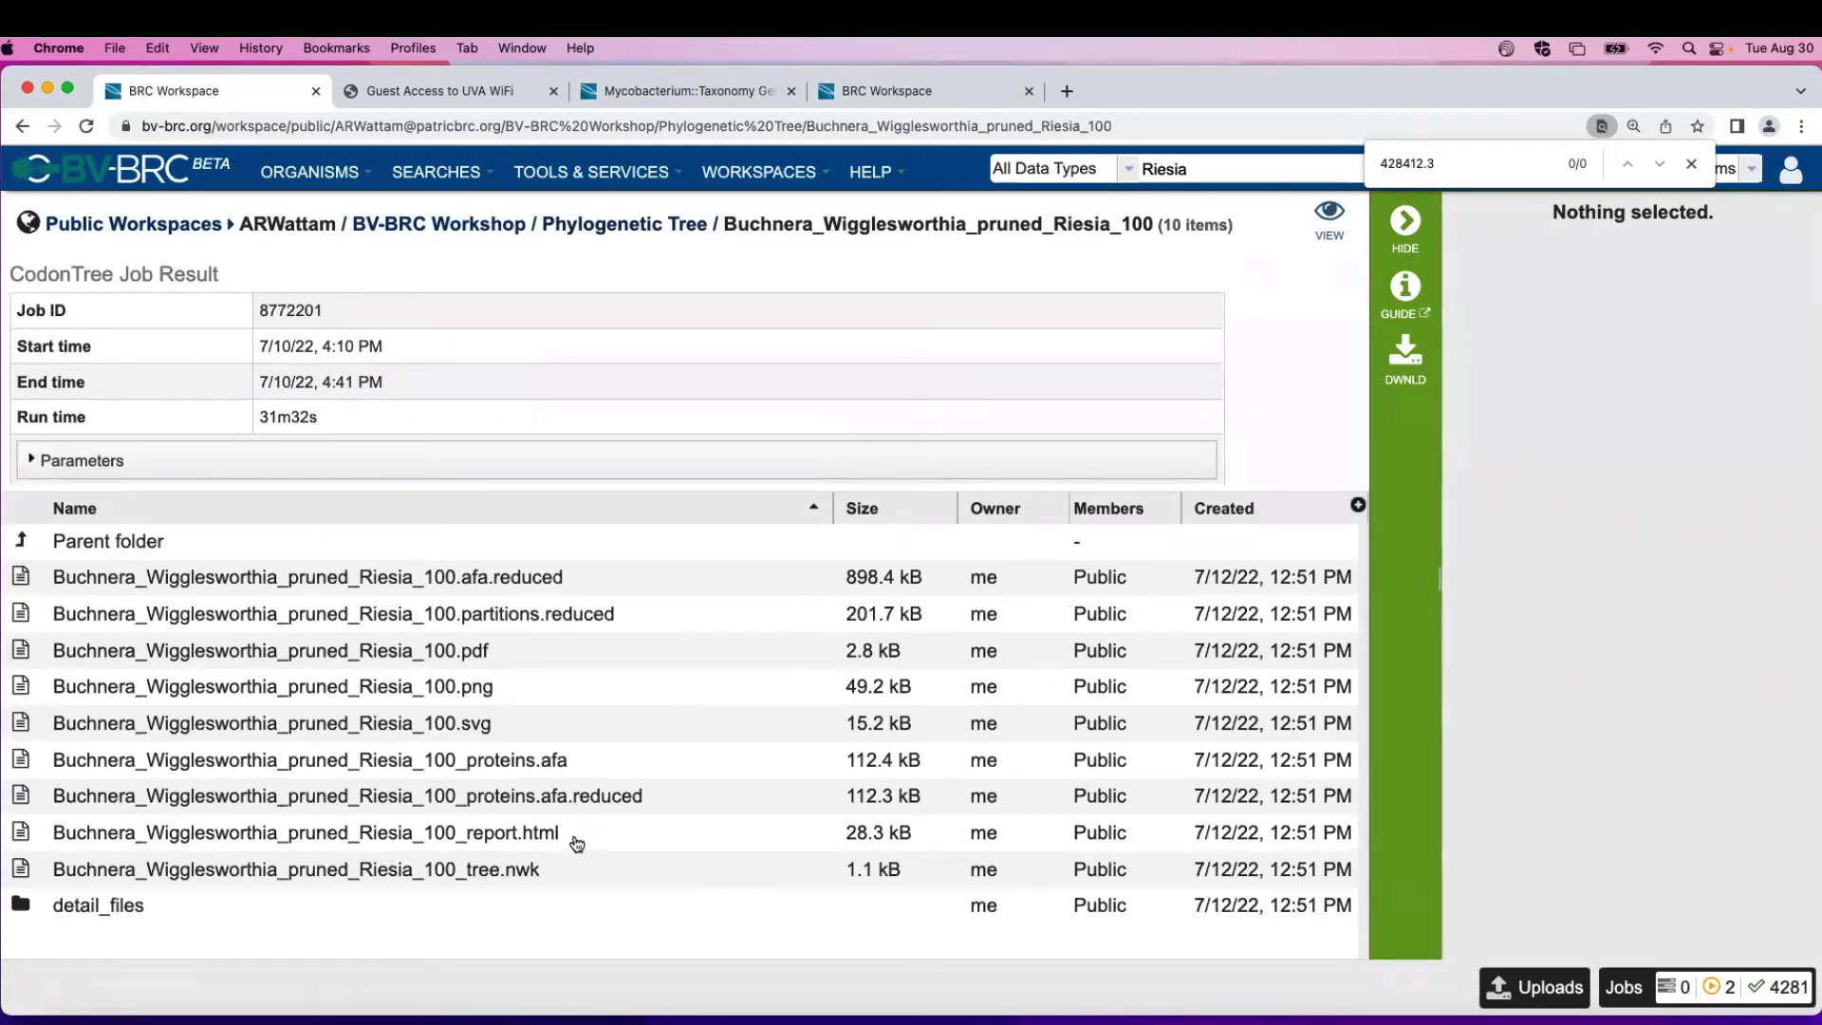
{"action": "left_click", "coordinate": [575, 835]}
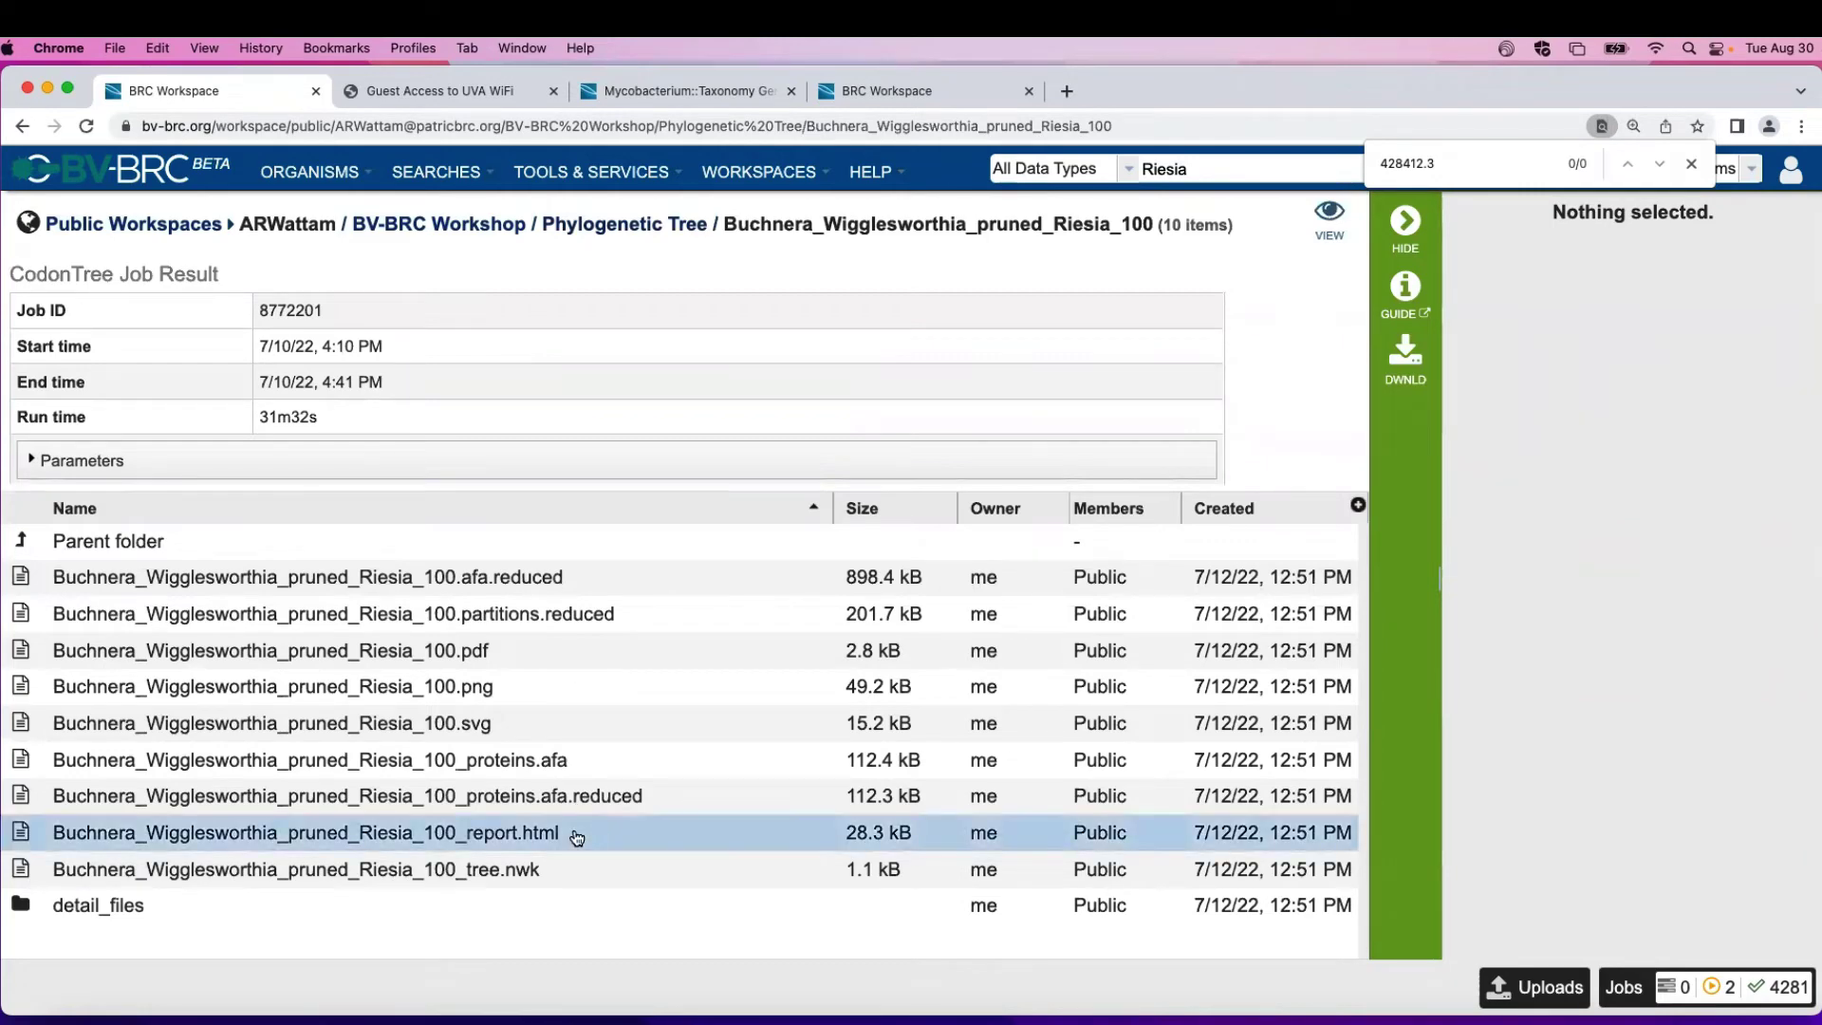
{"action": "double_click", "coordinate": [94, 835]}
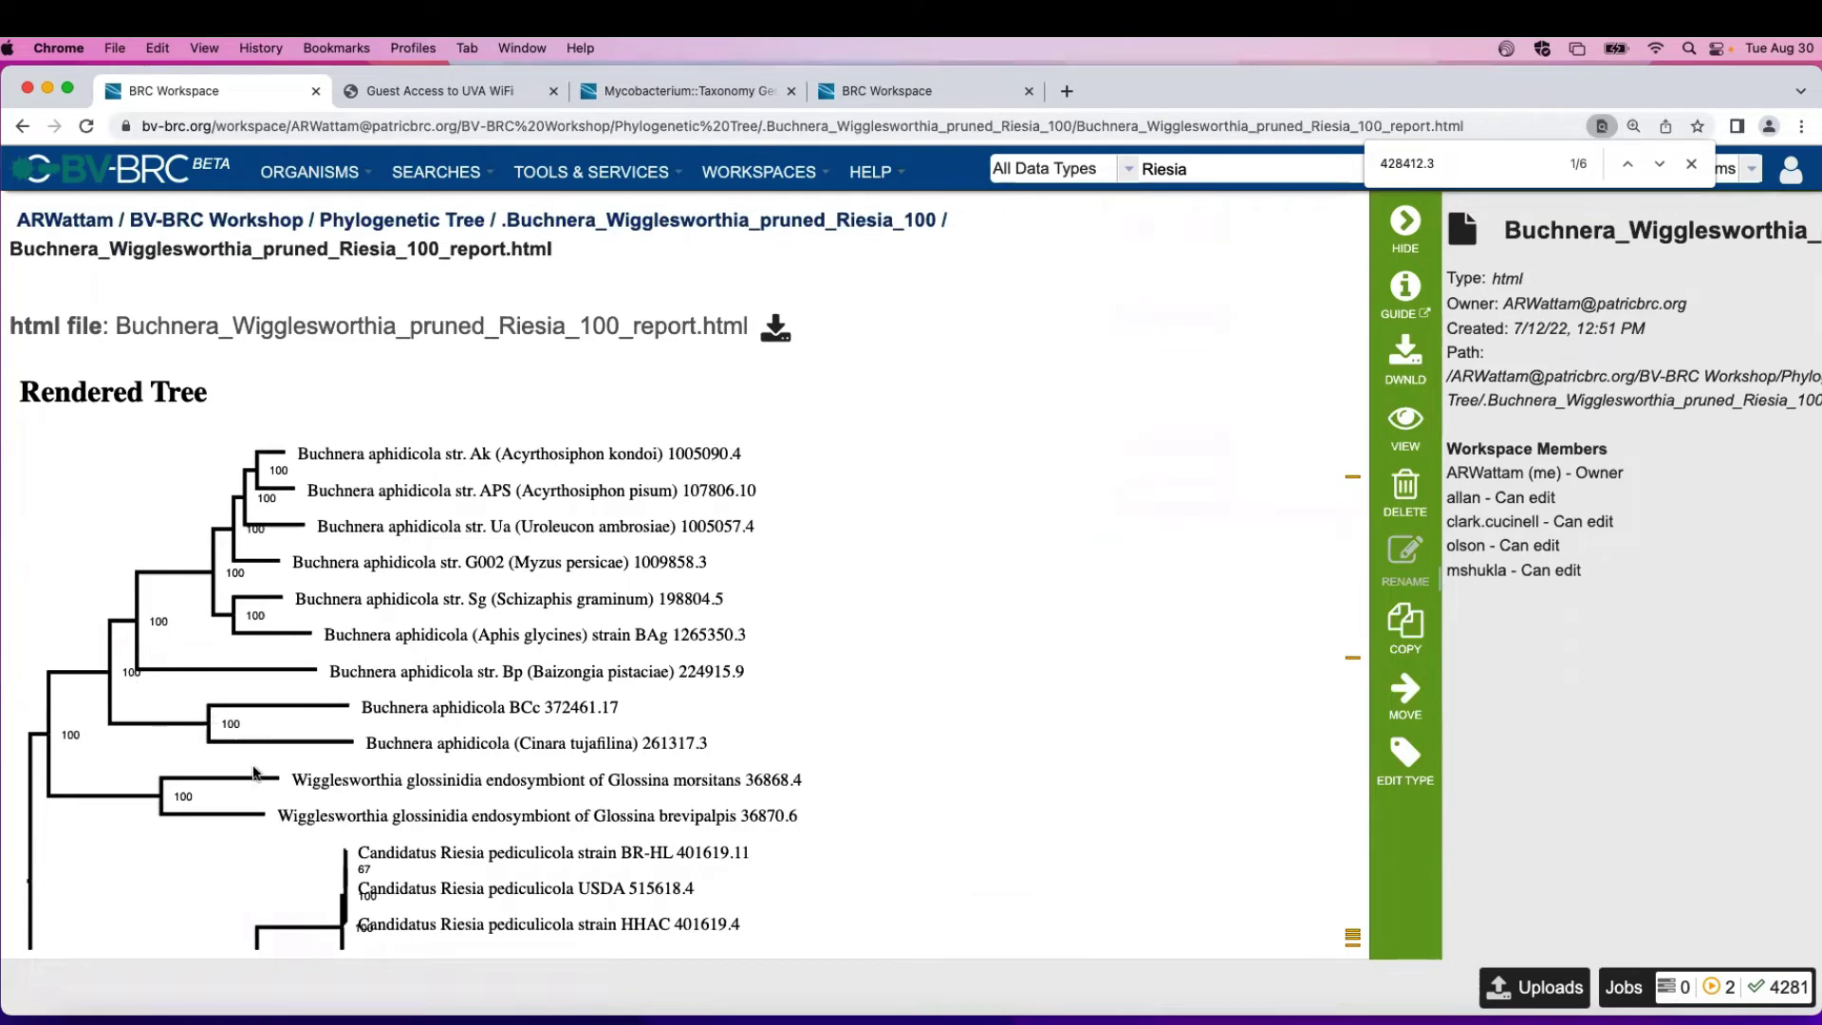
Step: Examine the rendered tree down to the Riesia branches and close the page's text search
{"action": "scroll", "coordinate": [476, 546], "scroll_direction": "down", "scroll_amount": 1}
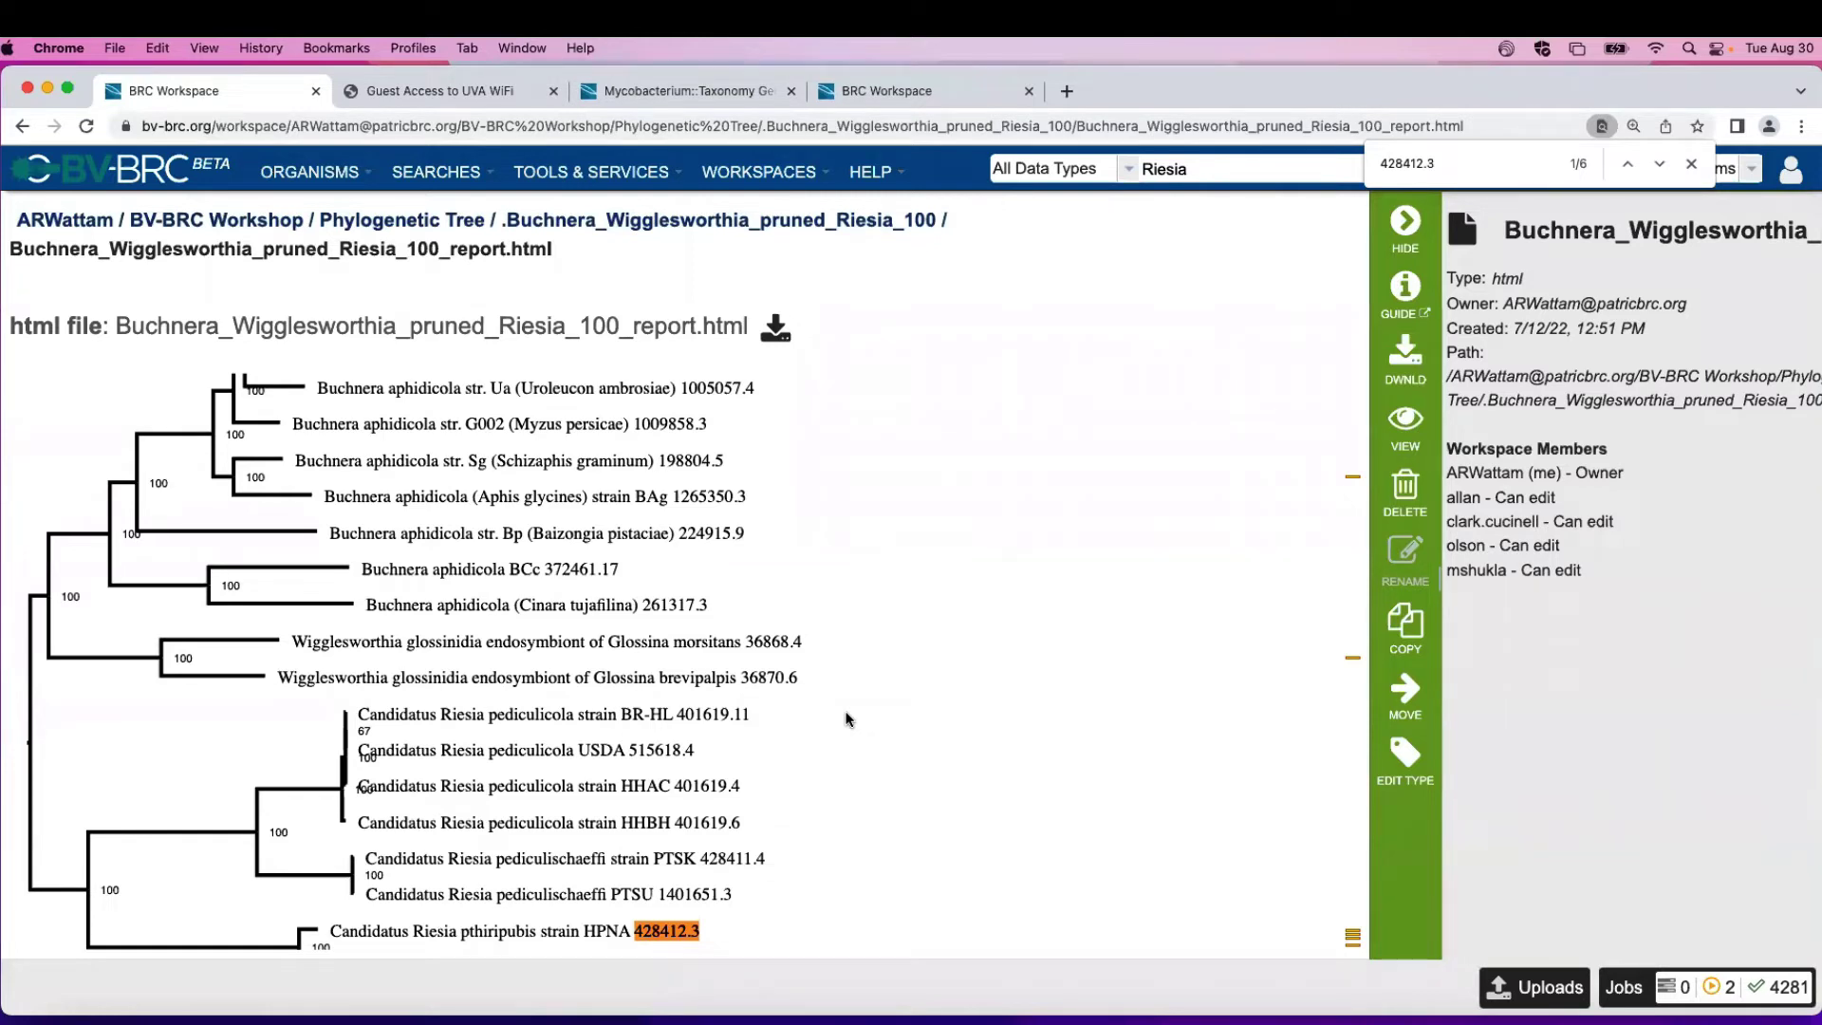
{"action": "scroll", "coordinate": [897, 726], "scroll_direction": "down", "scroll_amount": 3}
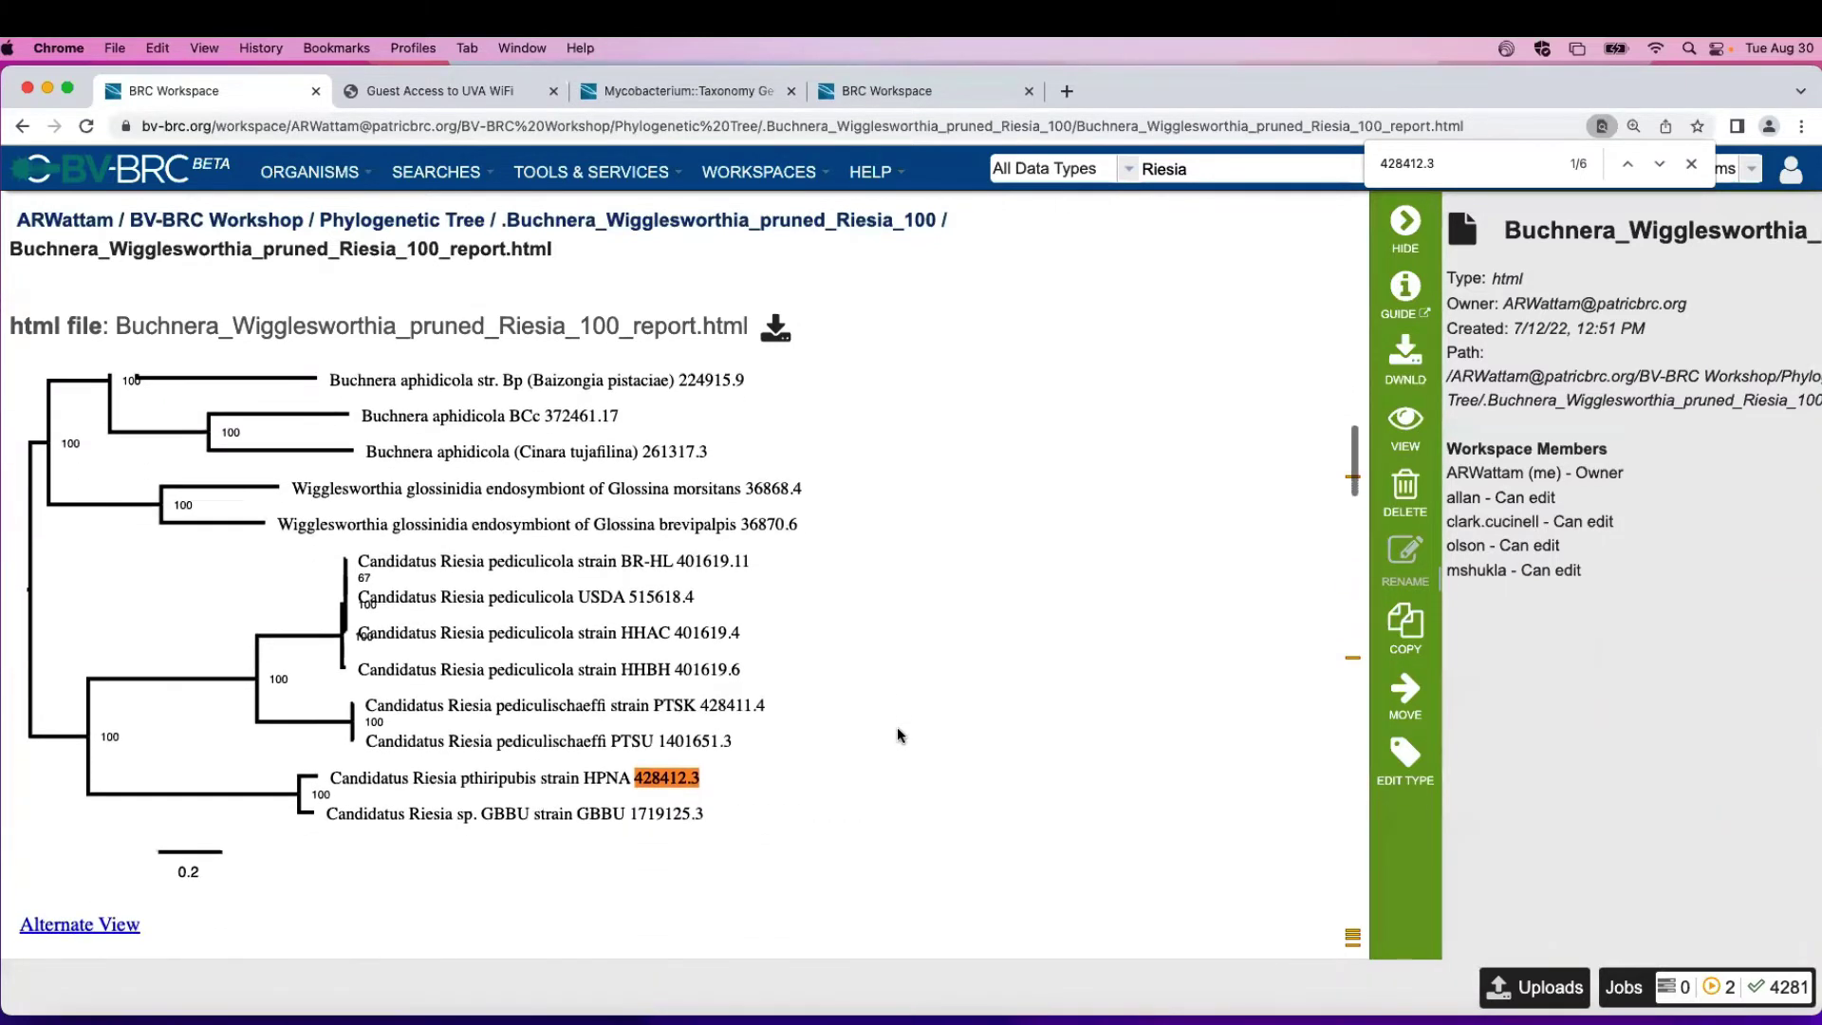
{"action": "key", "text": "Escape"}
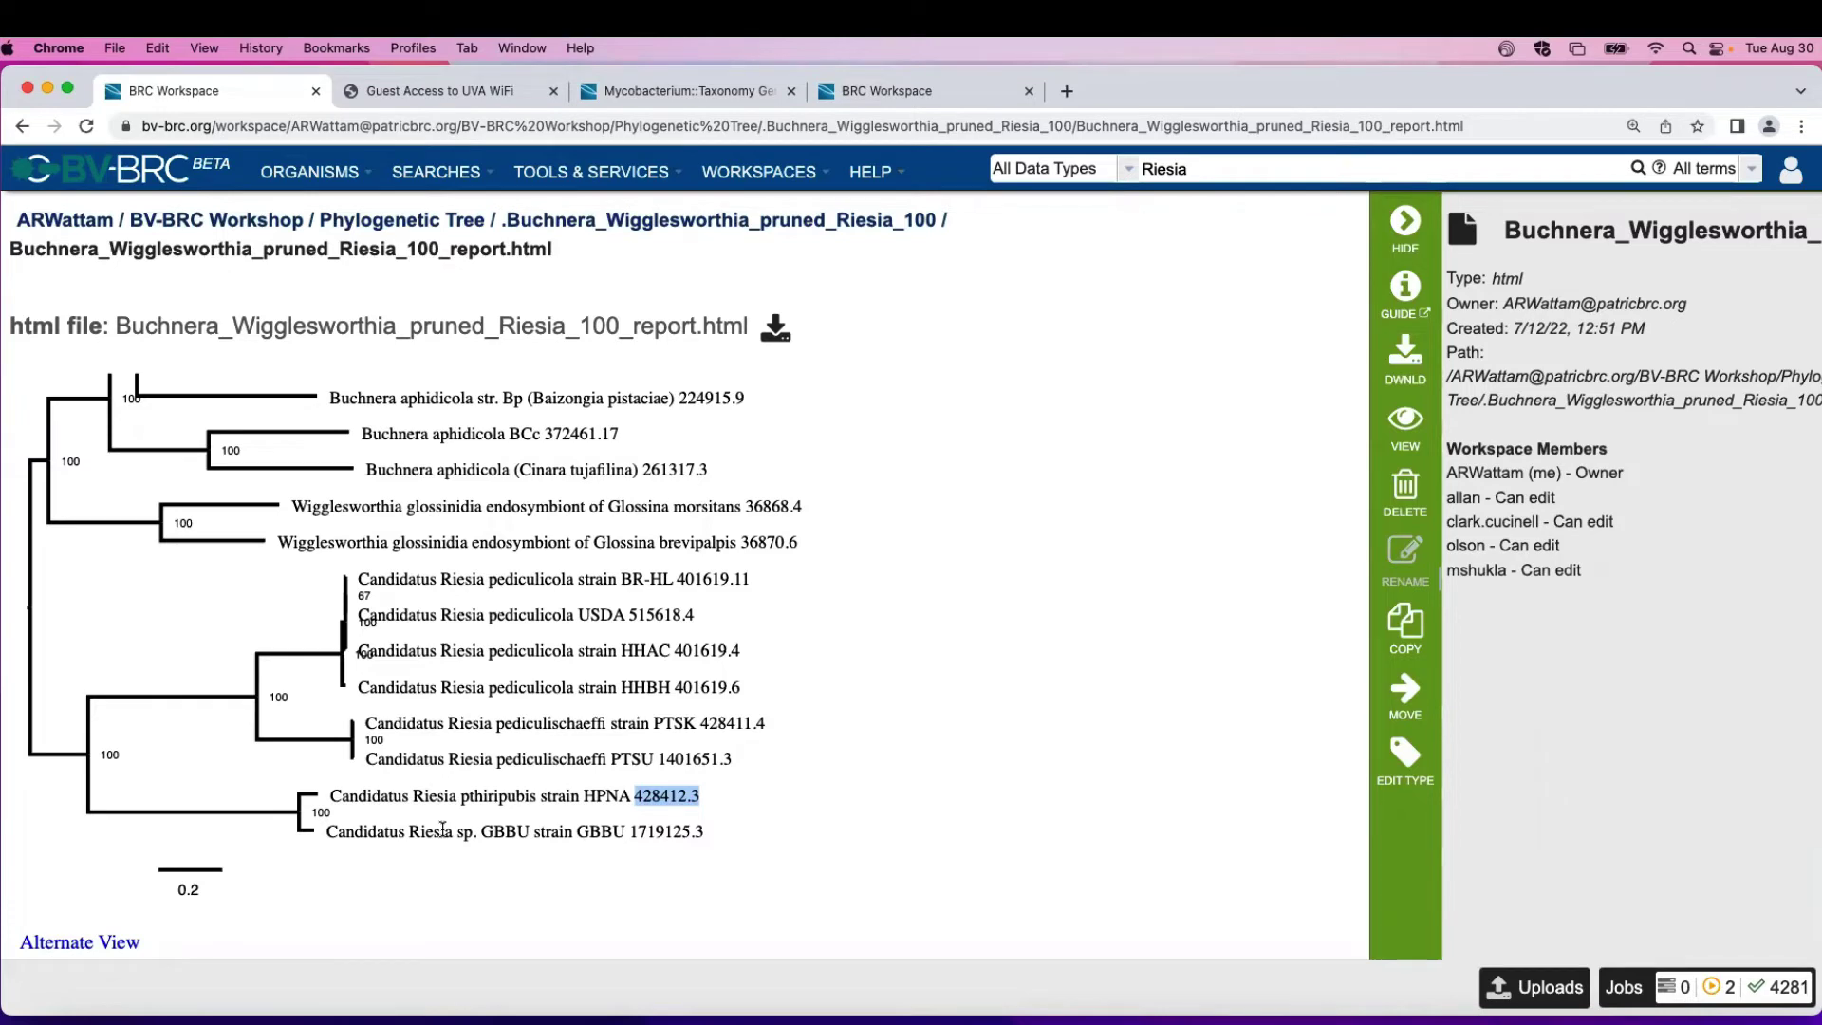
Step: Review the report's Tree Analysis Statistics table, including the requested and found single-copy genes
{"action": "scroll", "coordinate": [859, 797], "scroll_direction": "down", "scroll_amount": 6}
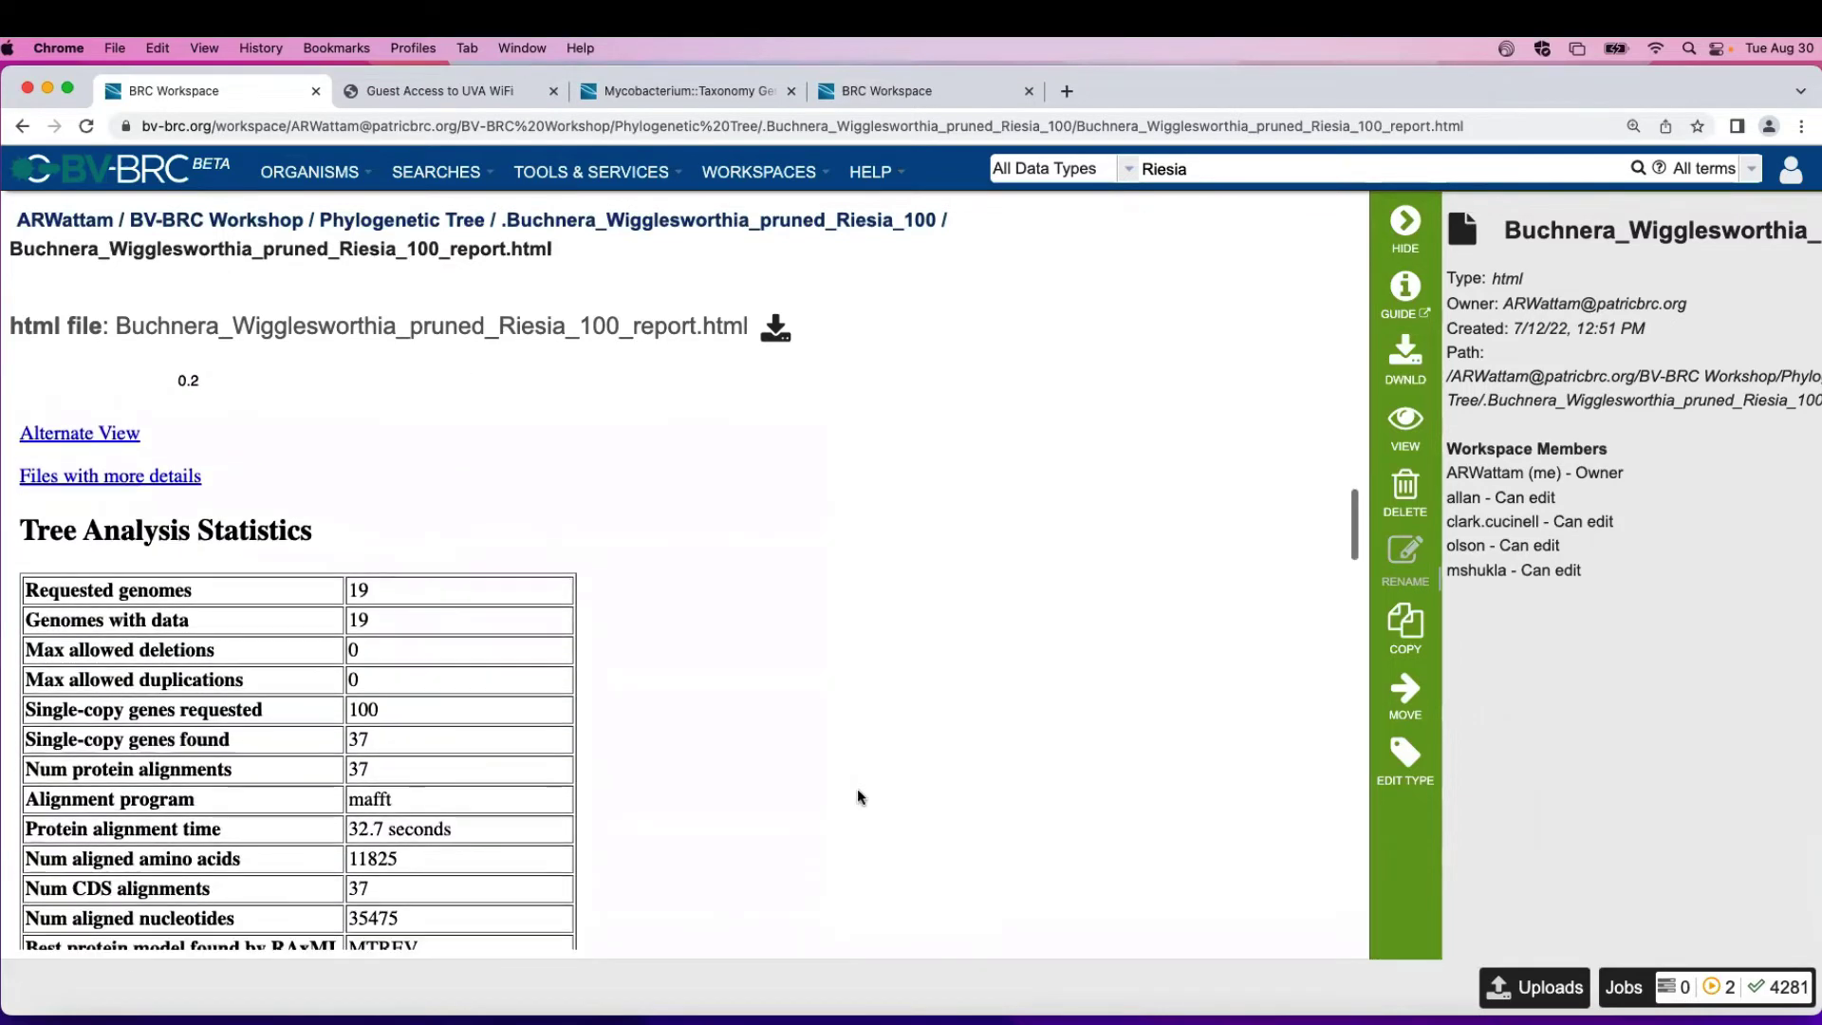
{"action": "scroll", "coordinate": [859, 795], "scroll_direction": "down", "scroll_amount": 3}
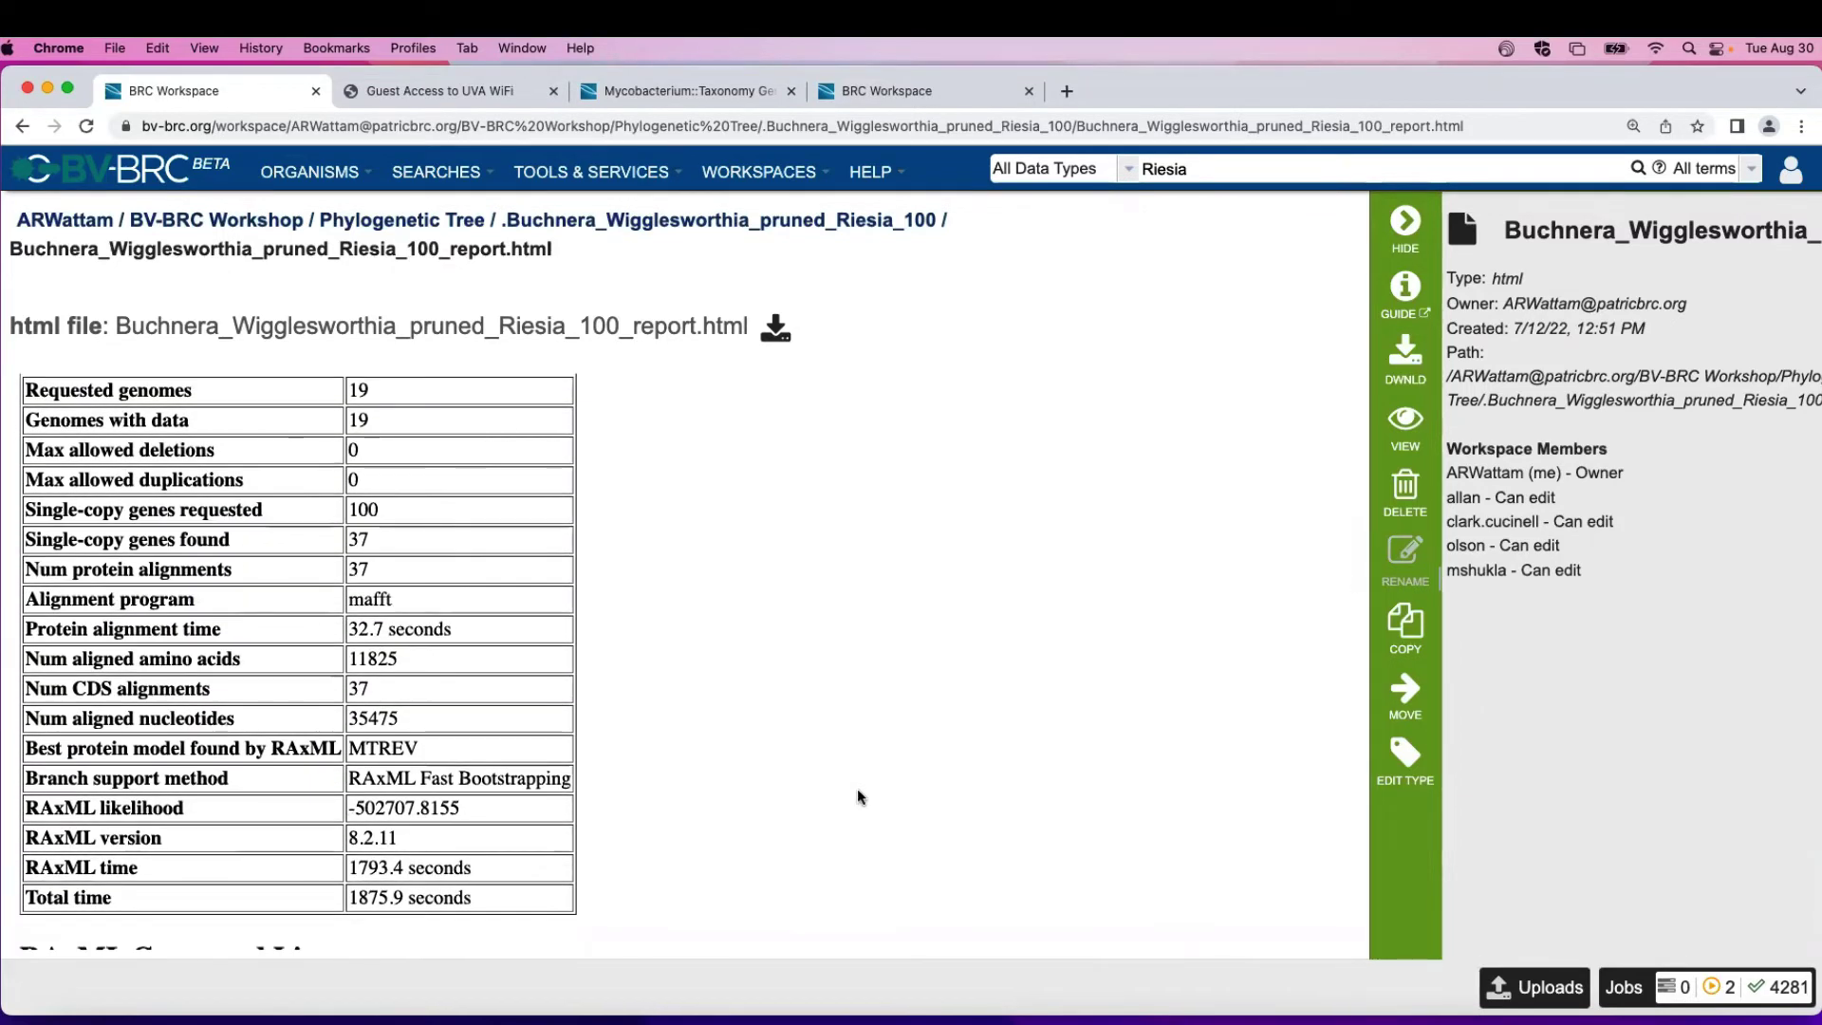
{"action": "scroll", "coordinate": [859, 797], "scroll_direction": "up", "scroll_amount": 1}
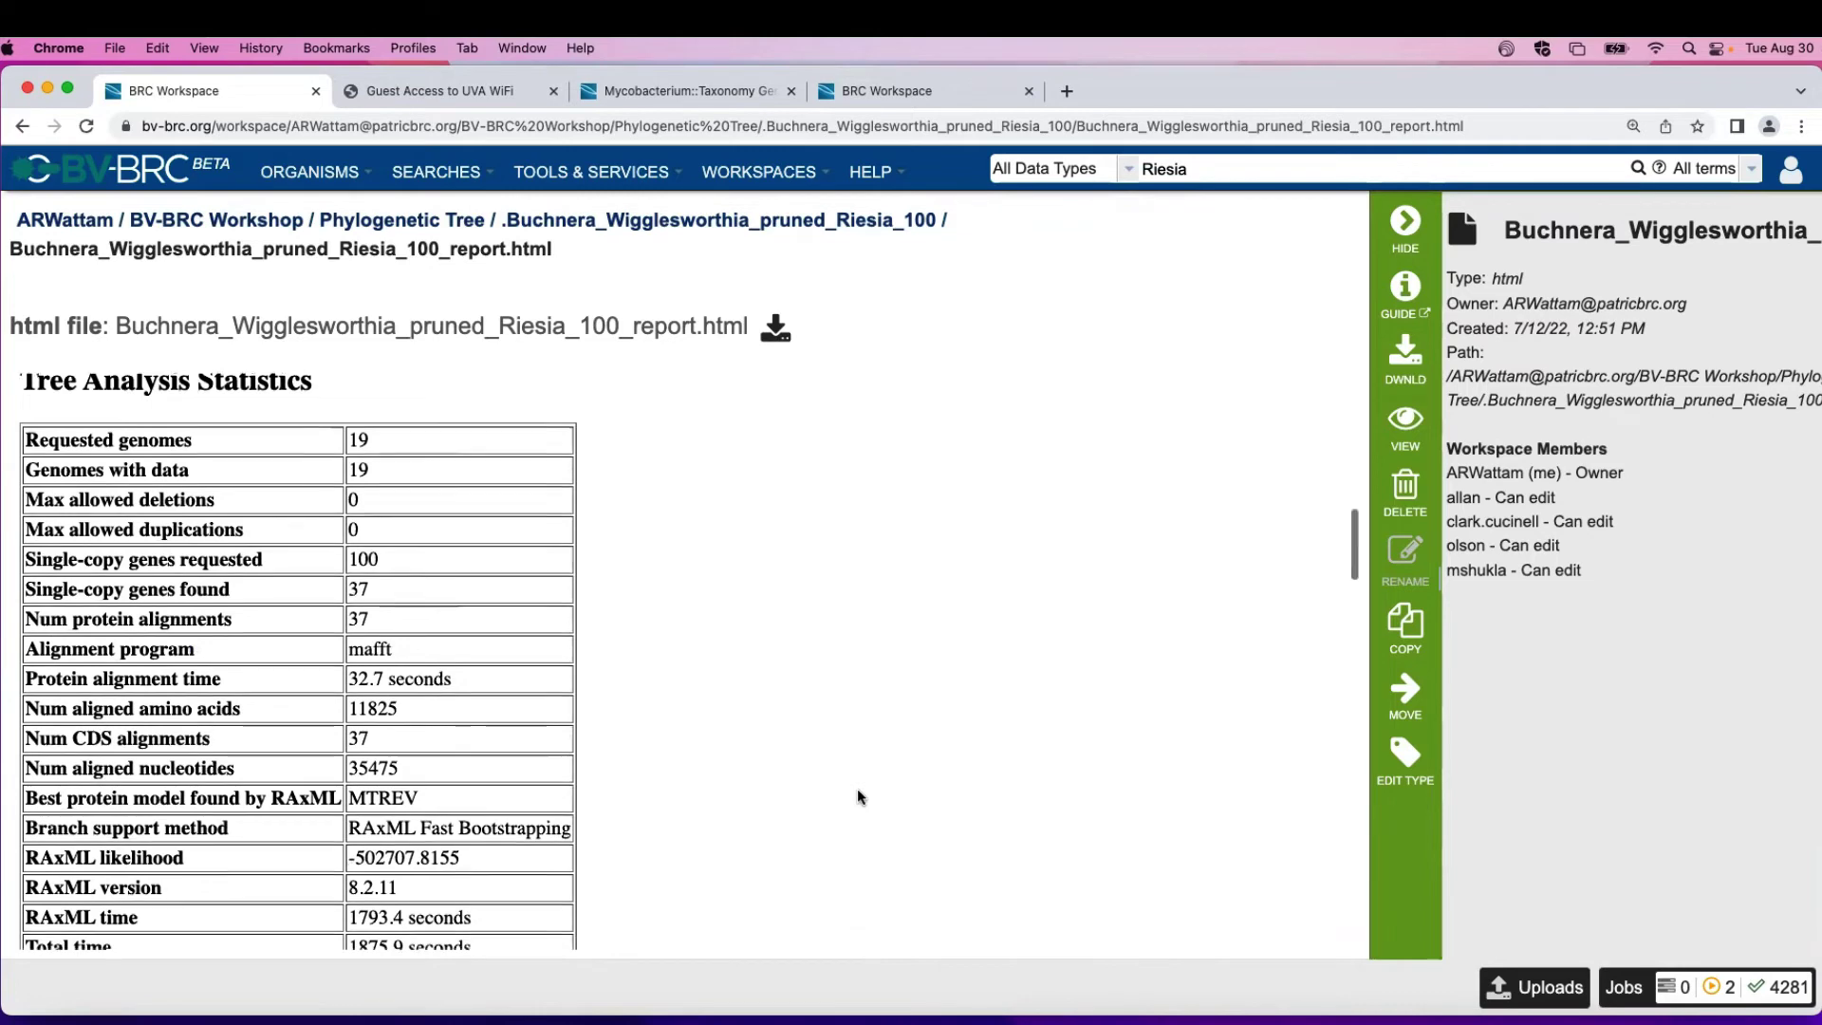
{"action": "scroll", "coordinate": [859, 797], "scroll_direction": "down", "scroll_amount": 1}
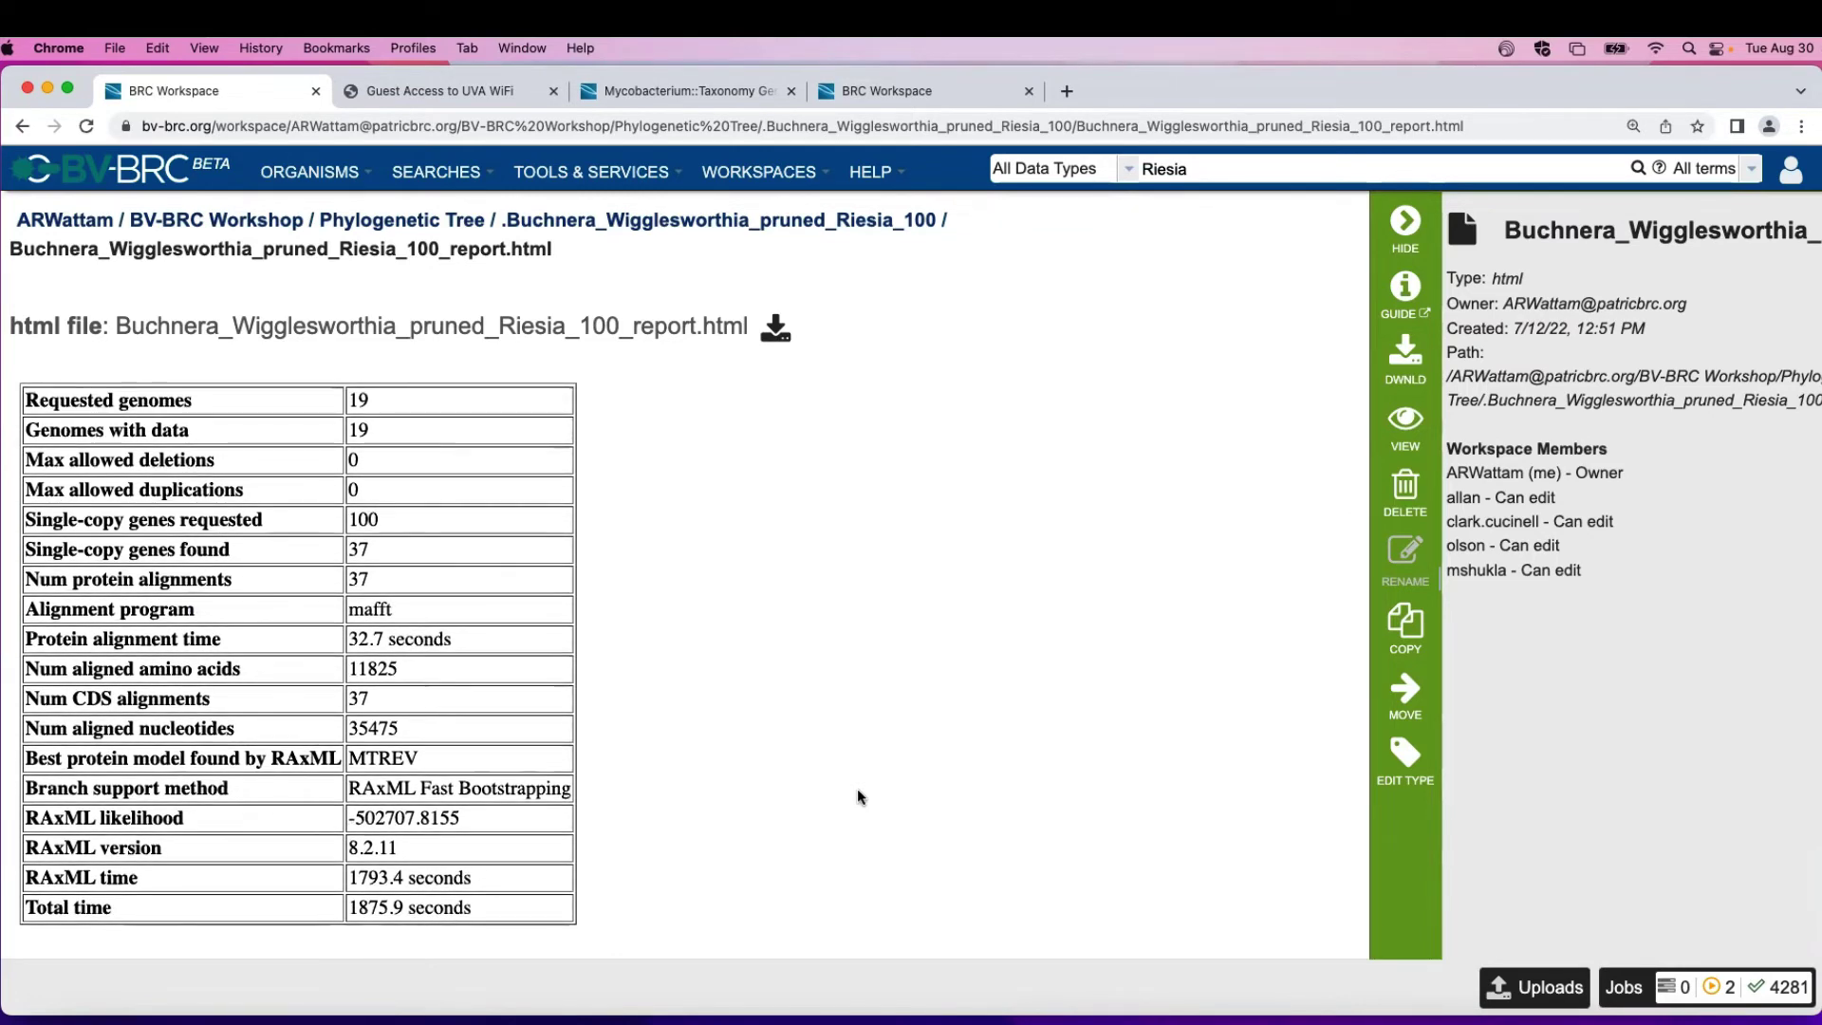
{"action": "scroll", "coordinate": [858, 797], "scroll_direction": "down", "scroll_amount": 1}
{"action": "scroll", "coordinate": [861, 794], "scroll_direction": "up", "scroll_amount": 1}
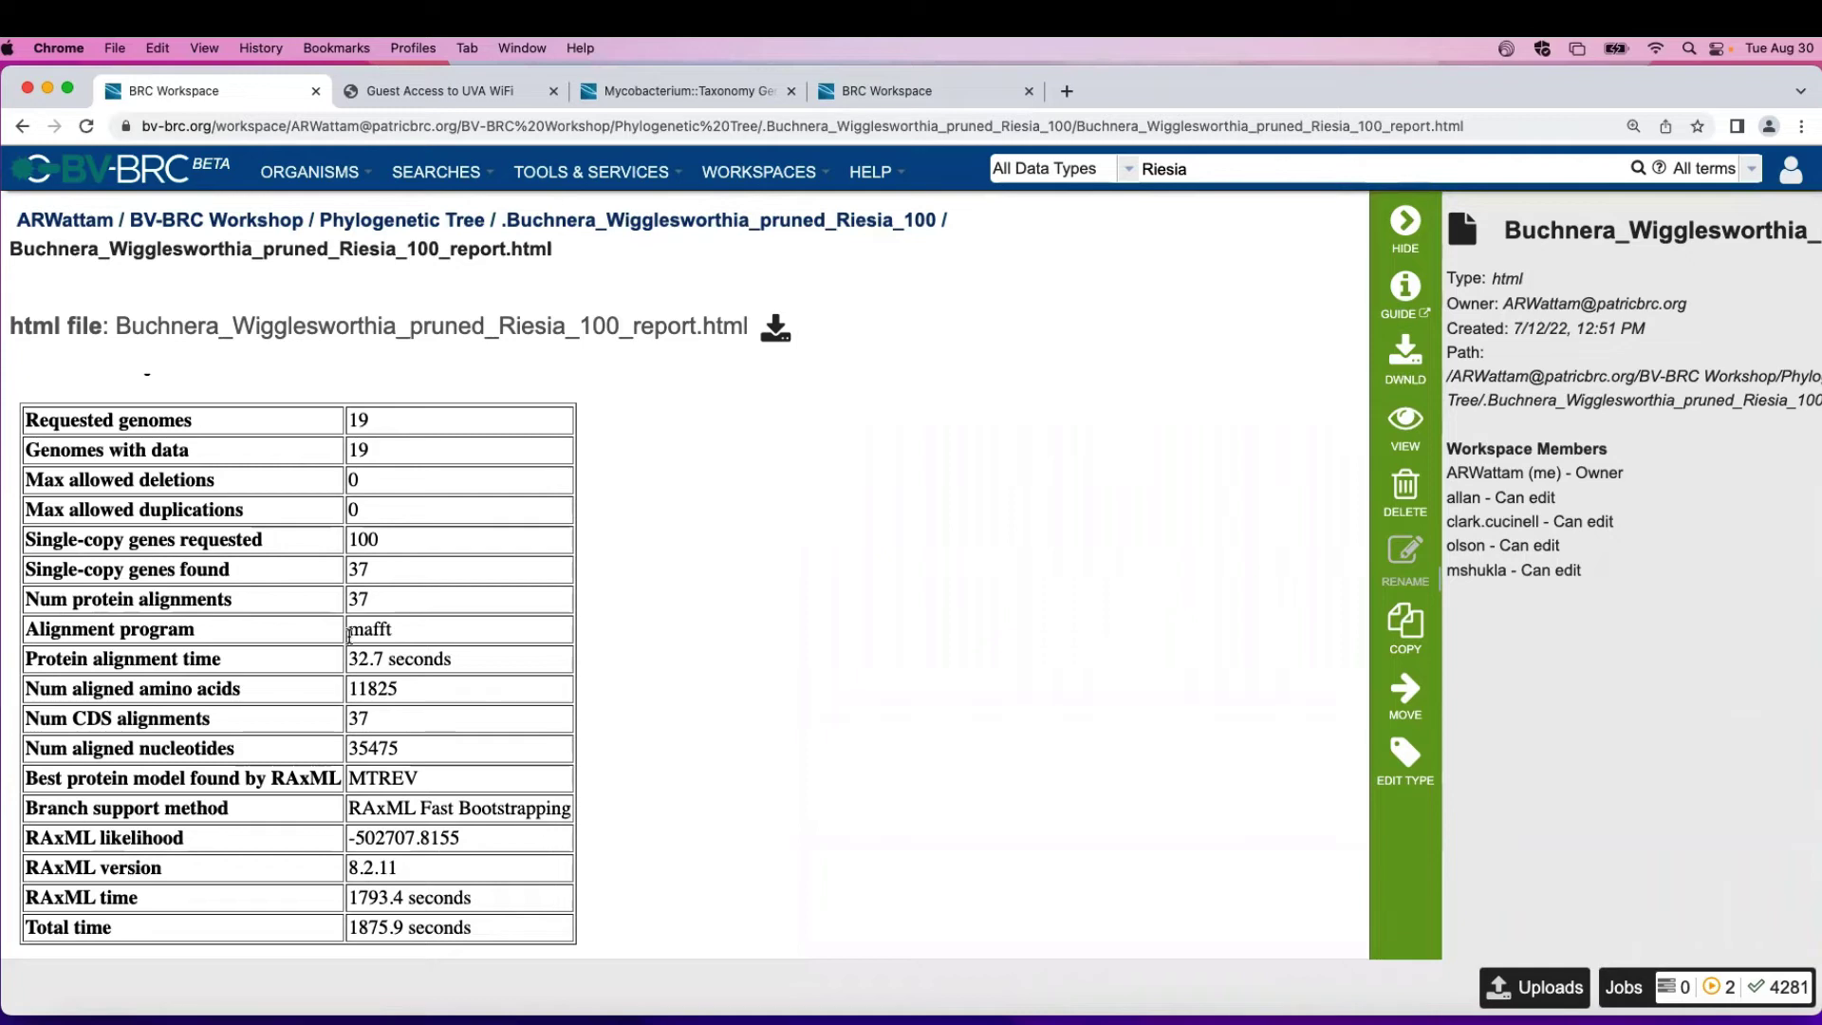
Step: Examine the alignment rows of the Tree Analysis Statistics table, highlighting the numbers of aligned amino acids and aligned nucleotides
{"action": "scroll", "coordinate": [664, 715], "scroll_direction": "down", "scroll_amount": 10}
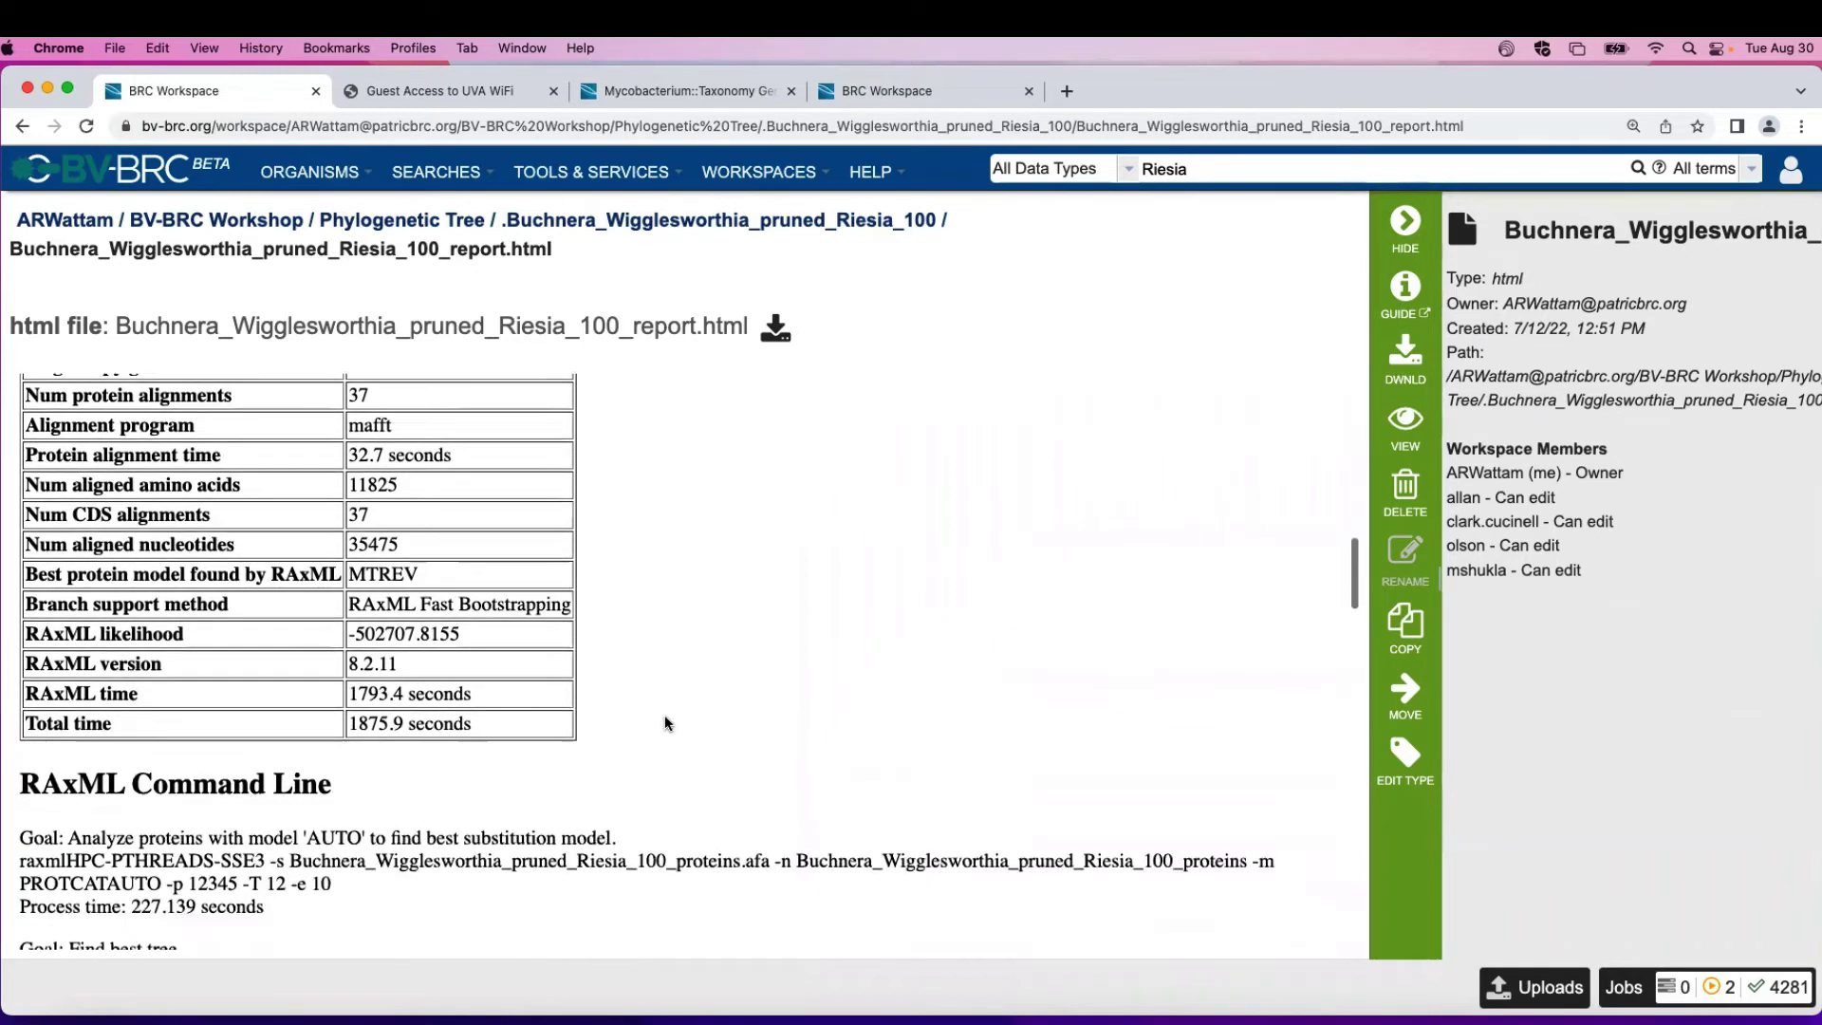
{"action": "scroll", "coordinate": [664, 723], "scroll_direction": "up", "scroll_amount": 10}
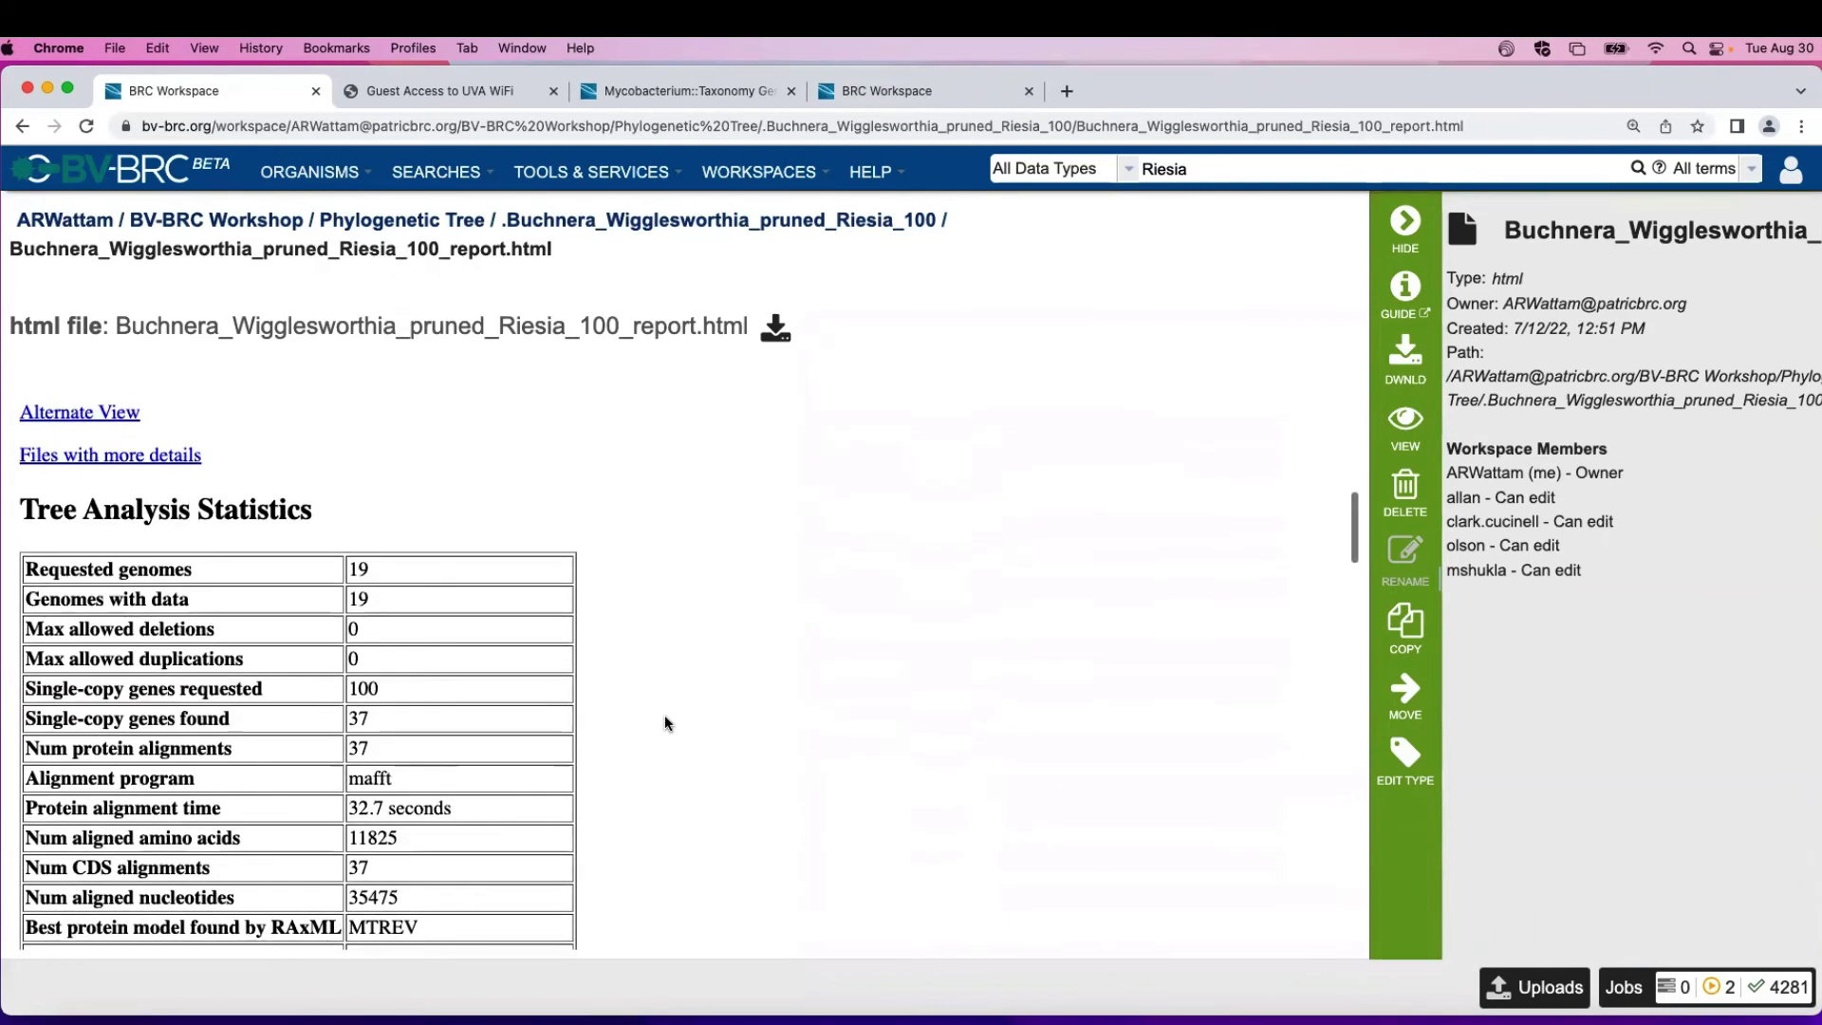
{"action": "scroll", "coordinate": [664, 723], "scroll_direction": "down", "scroll_amount": 1}
{"action": "scroll", "coordinate": [665, 723], "scroll_direction": "down", "scroll_amount": 2}
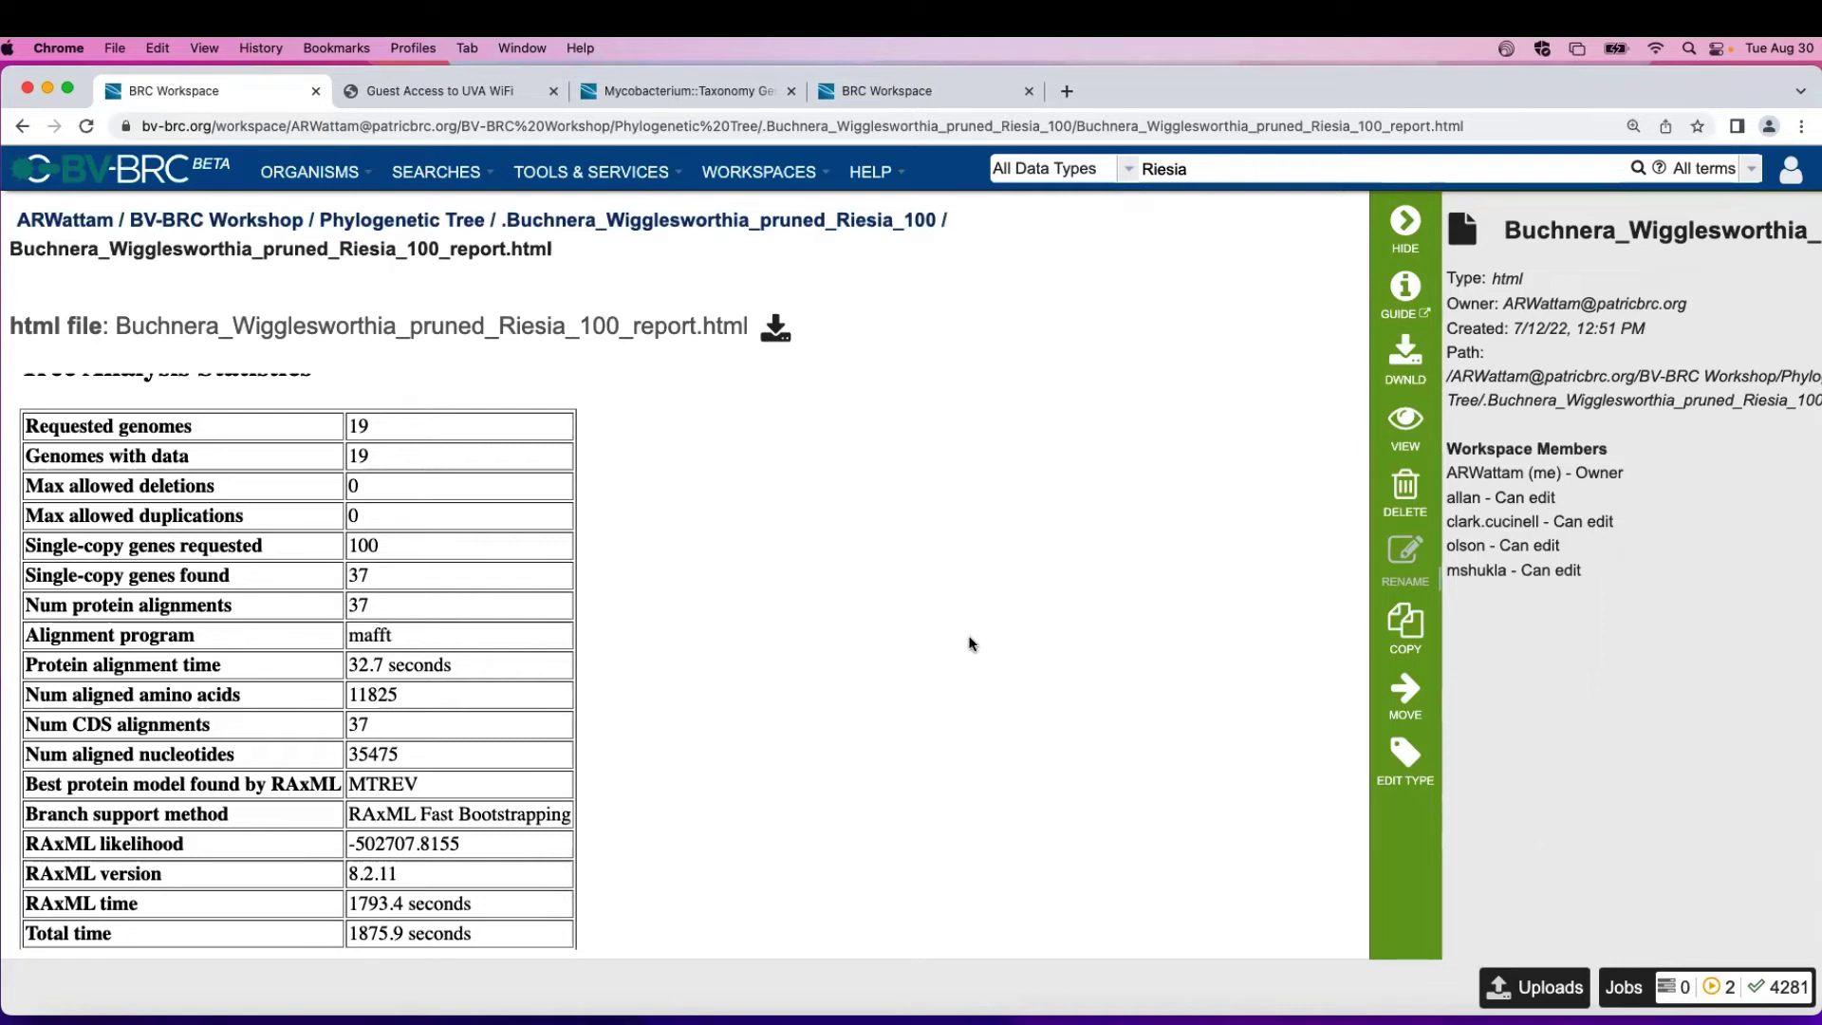
{"action": "scroll", "coordinate": [687, 729], "scroll_direction": "down", "scroll_amount": 1}
{"action": "scroll", "coordinate": [688, 729], "scroll_direction": "down", "scroll_amount": 2}
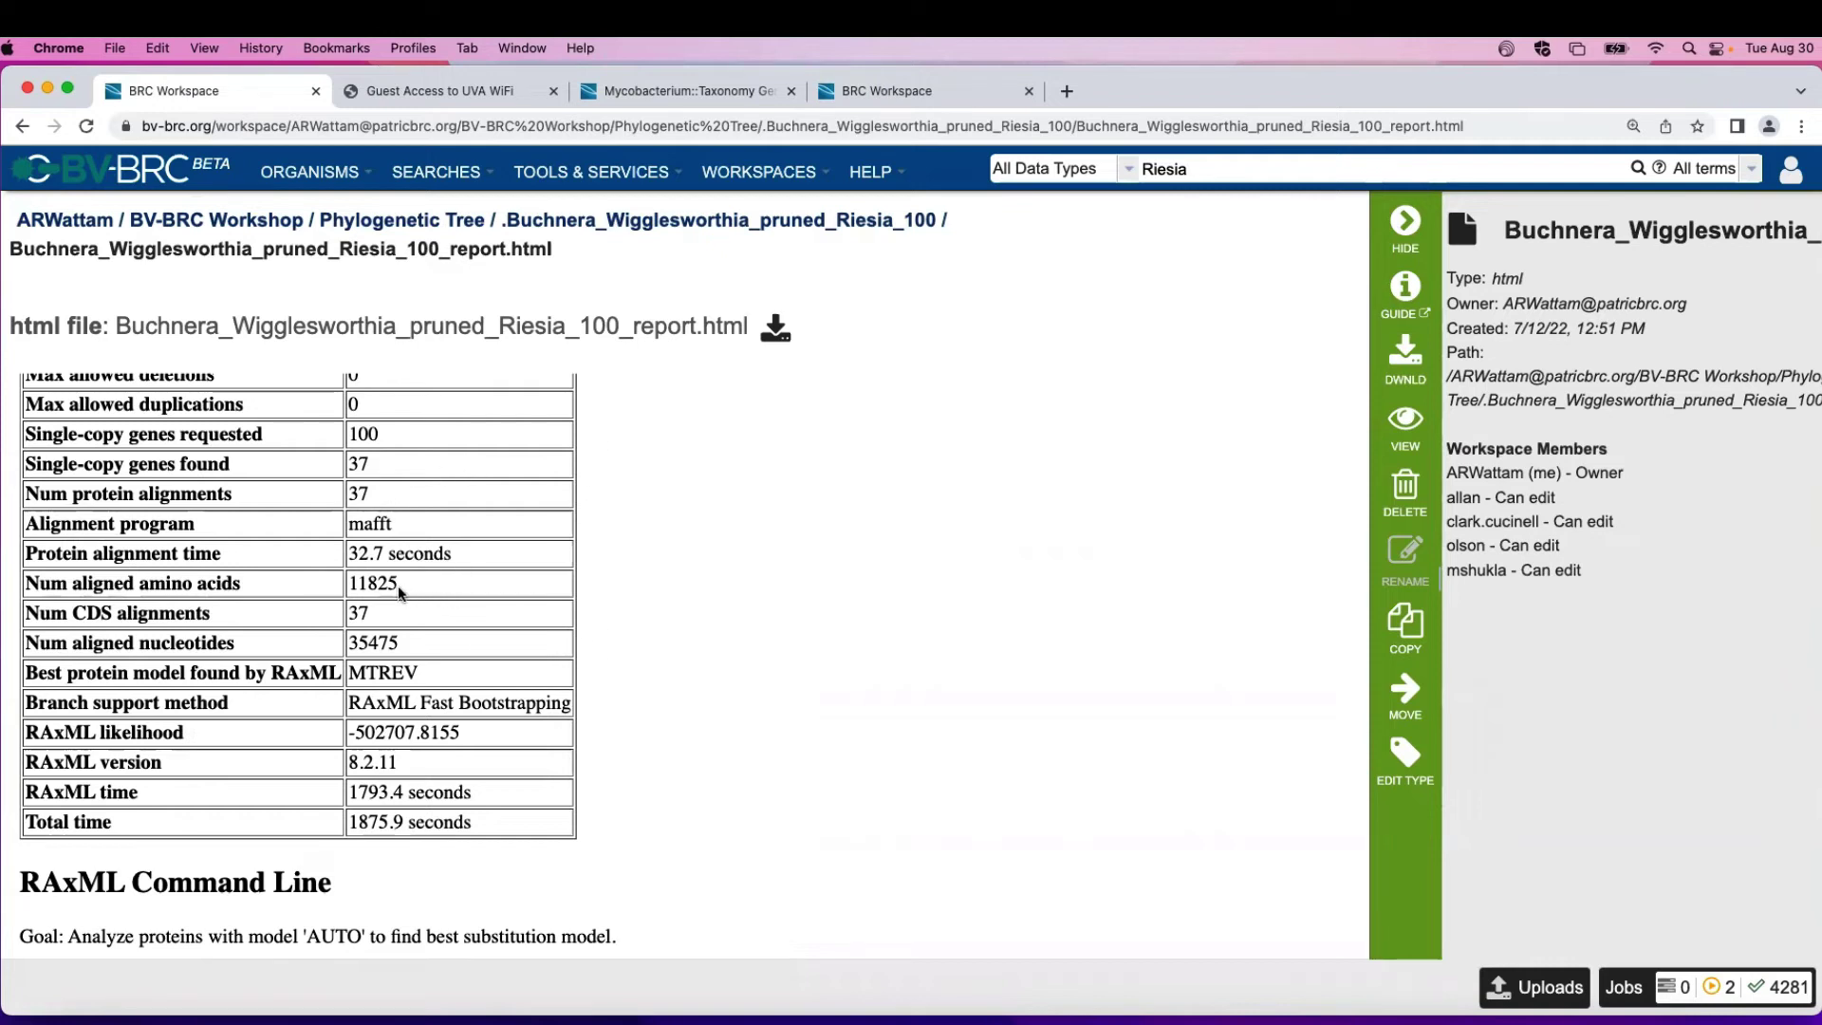
{"action": "left_click_drag", "start_coordinate": [399, 592], "coordinate": [347, 581]}
{"action": "left_click_drag", "start_coordinate": [406, 651], "coordinate": [345, 647]}
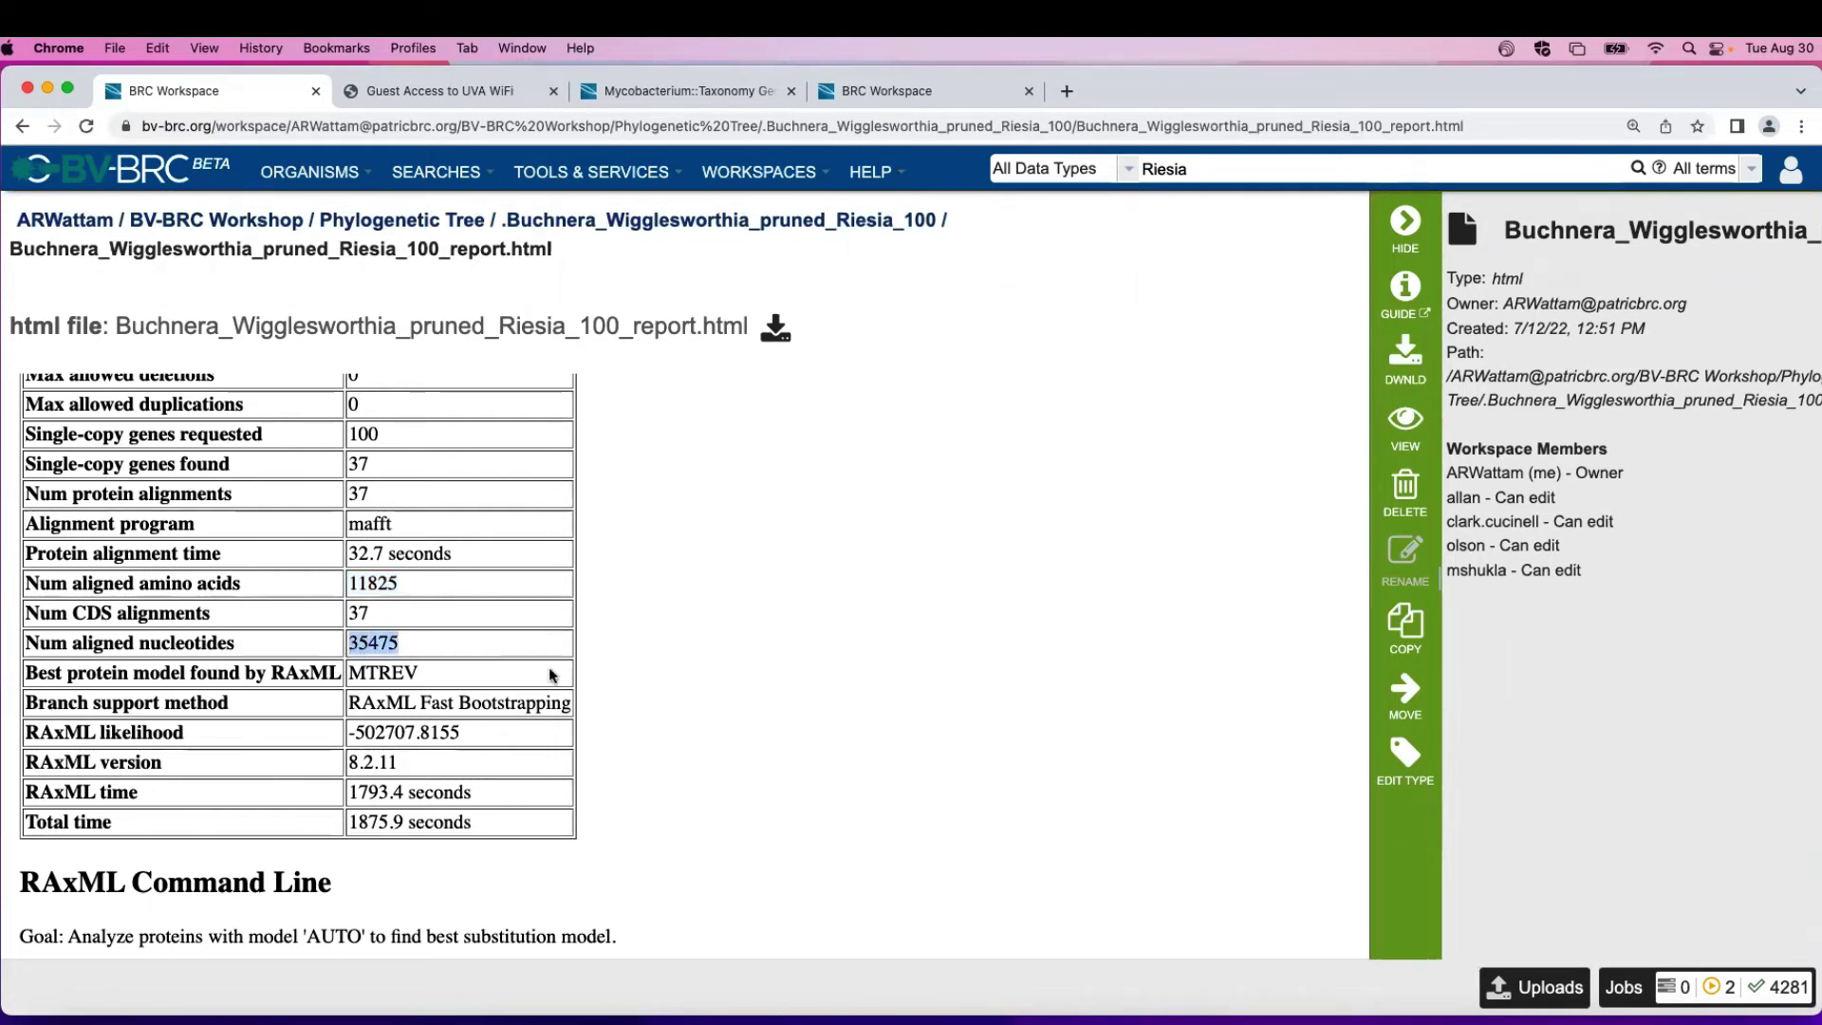
Step: Review the report's RAxML command line, codon partitions, Genome Statistics and Gene Family Statistics, and return to the tree image
{"action": "scroll", "coordinate": [528, 599], "scroll_direction": "down", "scroll_amount": 5}
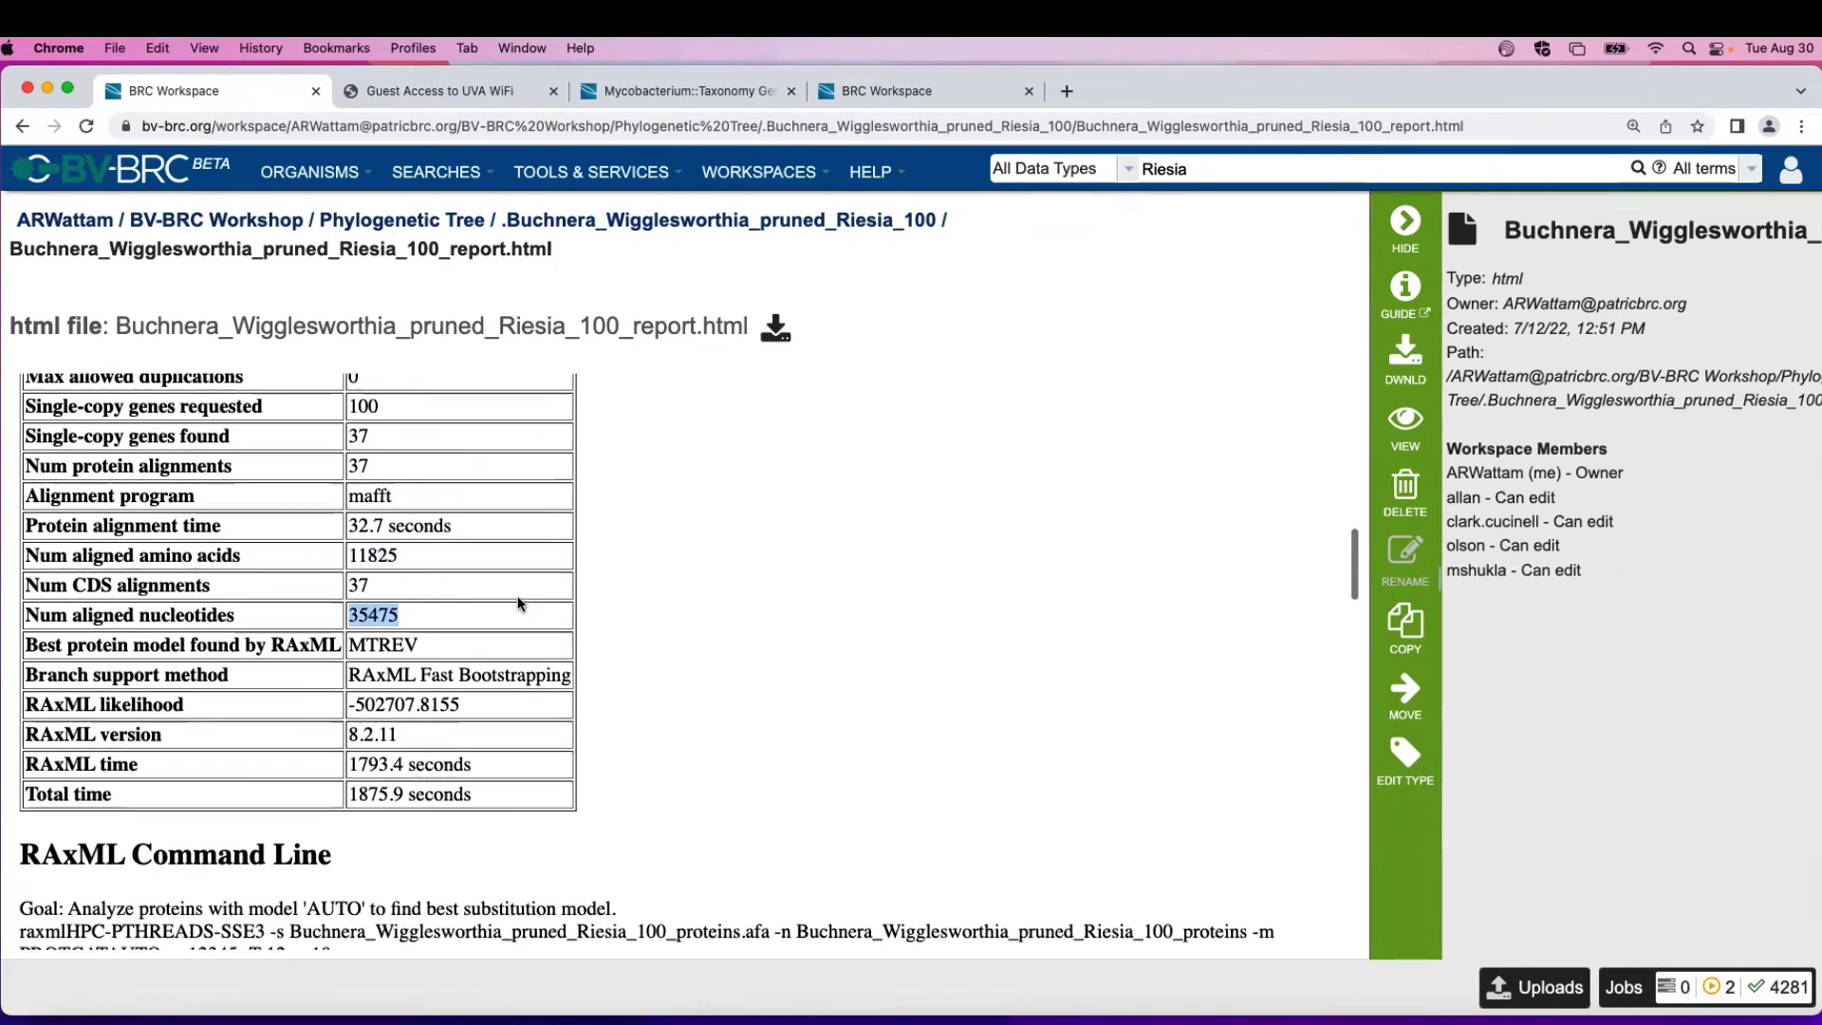
{"action": "scroll", "coordinate": [520, 603], "scroll_direction": "down", "scroll_amount": 8}
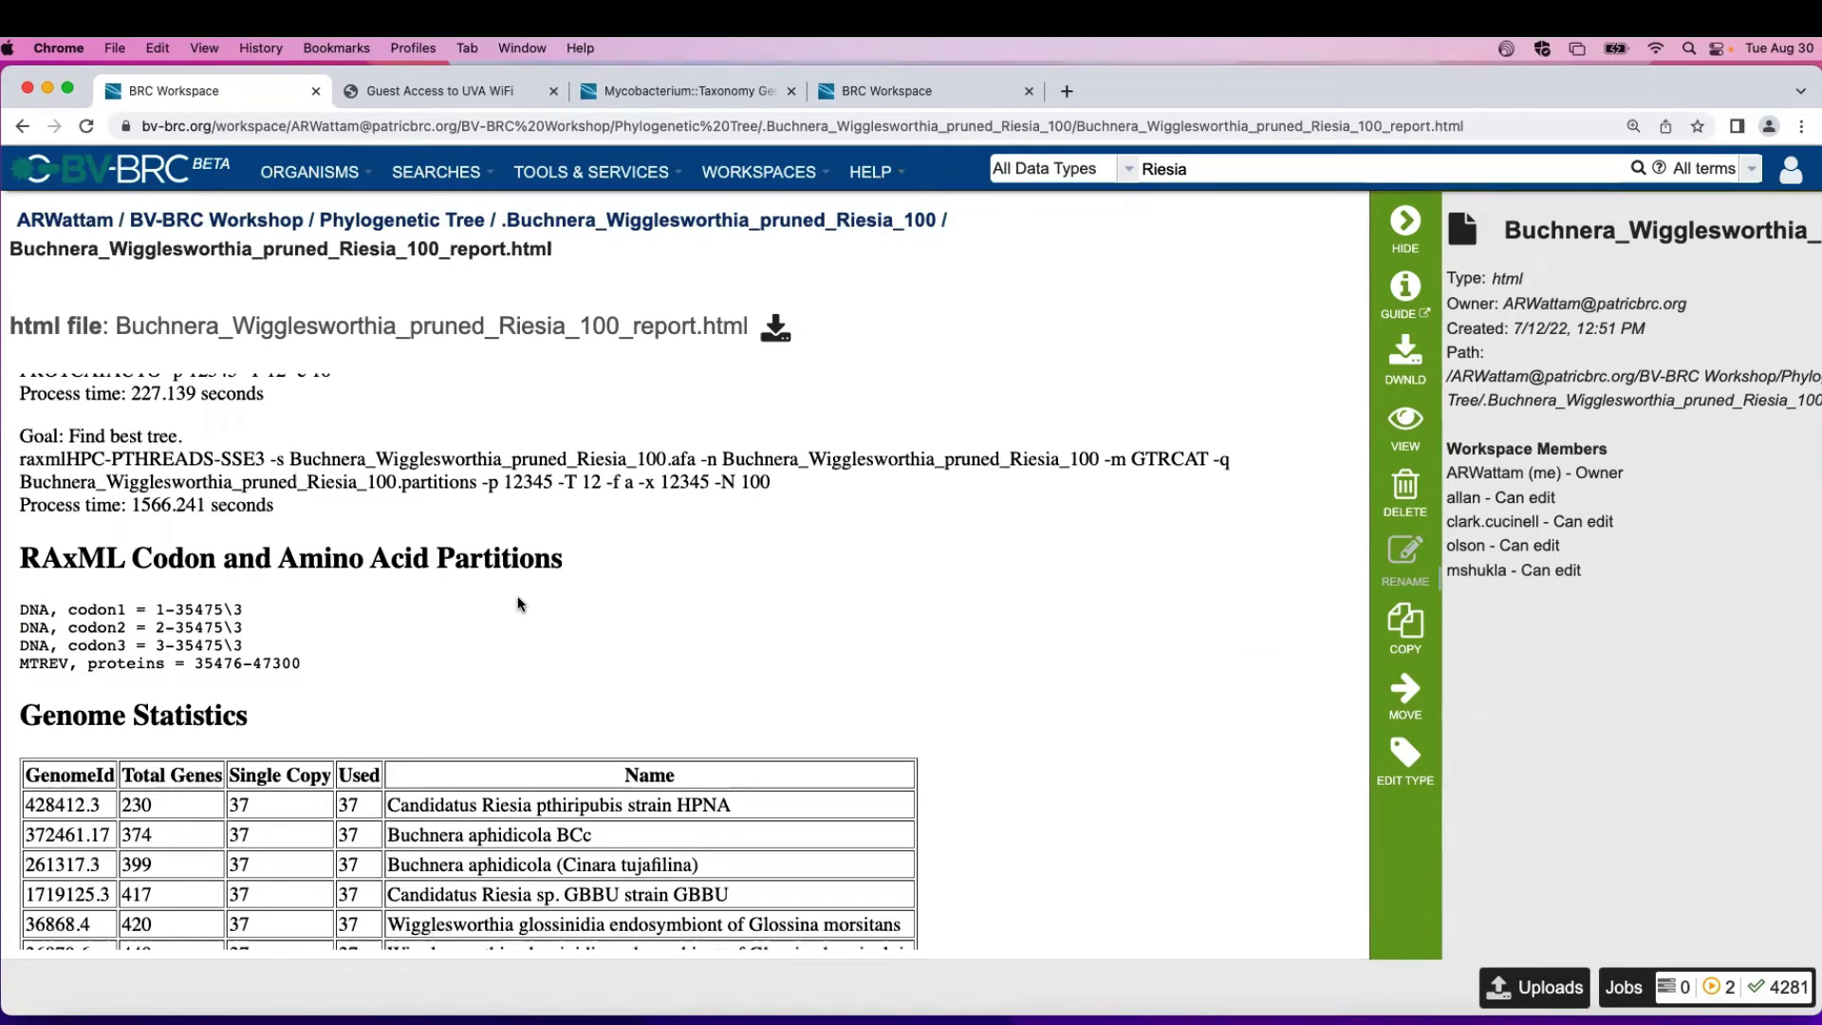
{"action": "scroll", "coordinate": [791, 663], "scroll_direction": "down", "scroll_amount": 10}
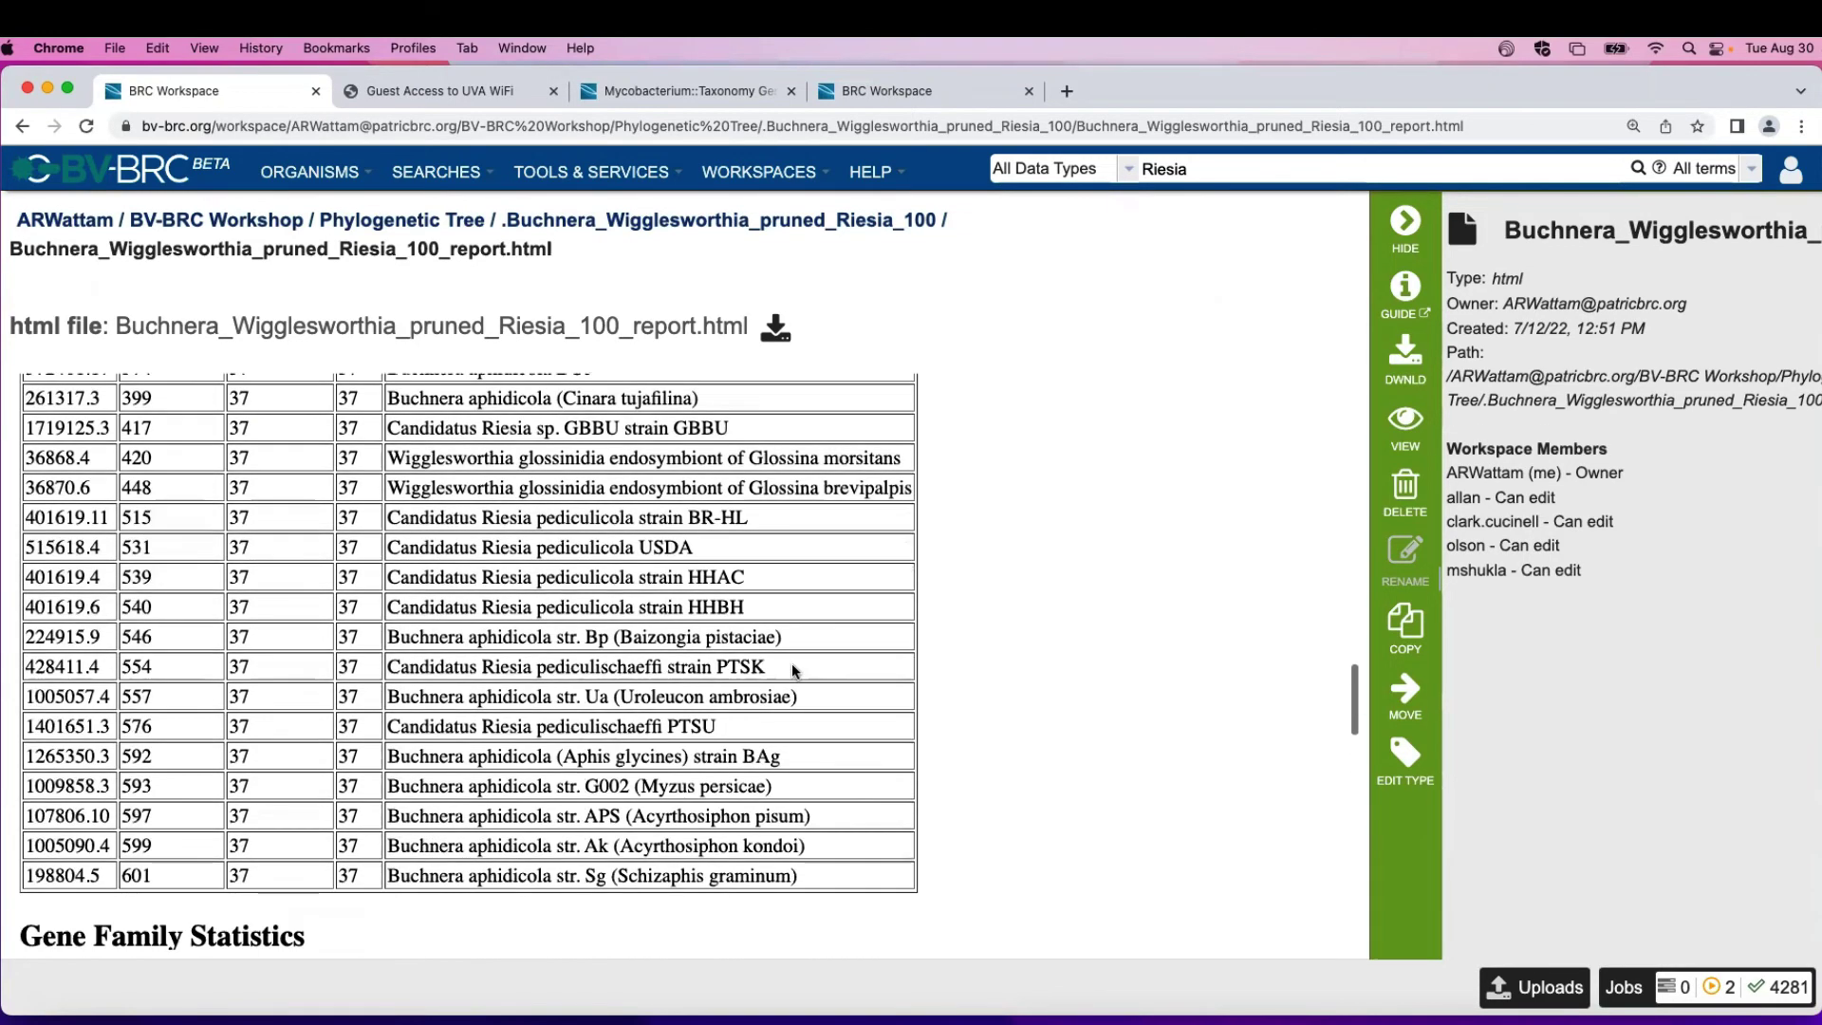
{"action": "scroll", "coordinate": [792, 663], "scroll_direction": "down", "scroll_amount": 12}
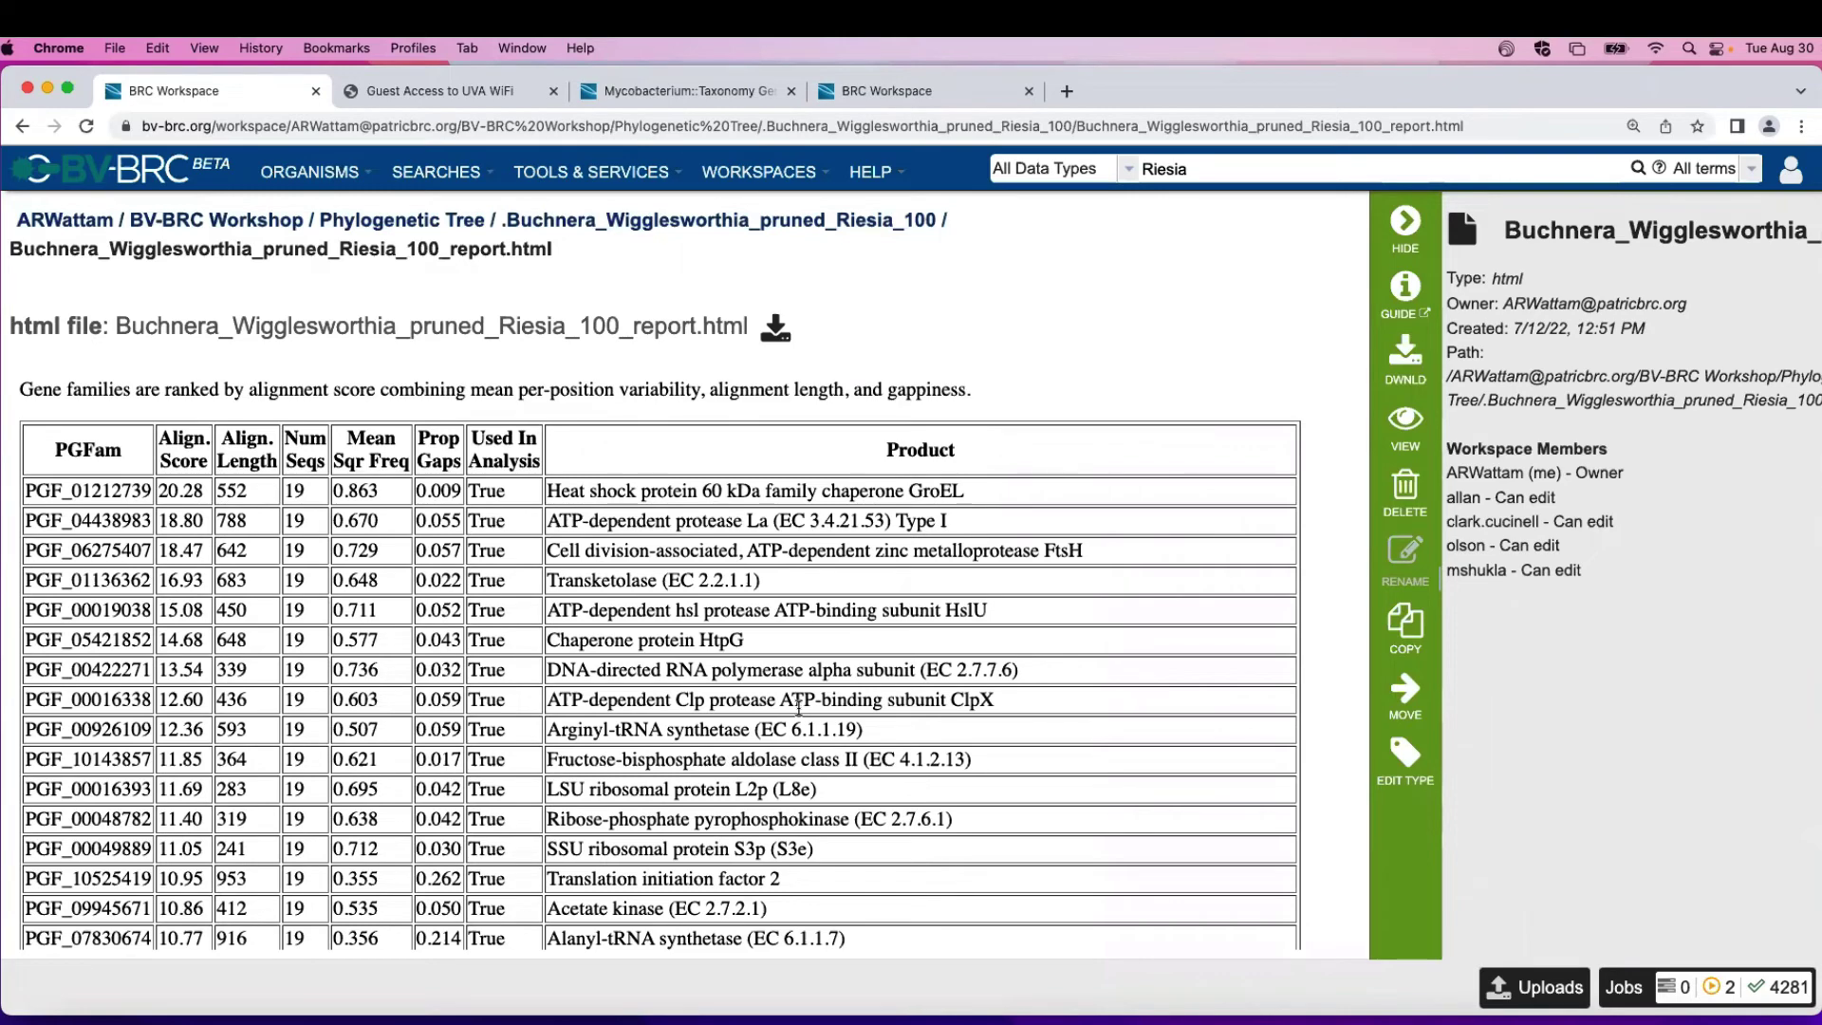
{"action": "scroll", "coordinate": [799, 705], "scroll_direction": "down", "scroll_amount": 3}
{"action": "scroll", "coordinate": [1069, 615], "scroll_direction": "up", "scroll_amount": 15}
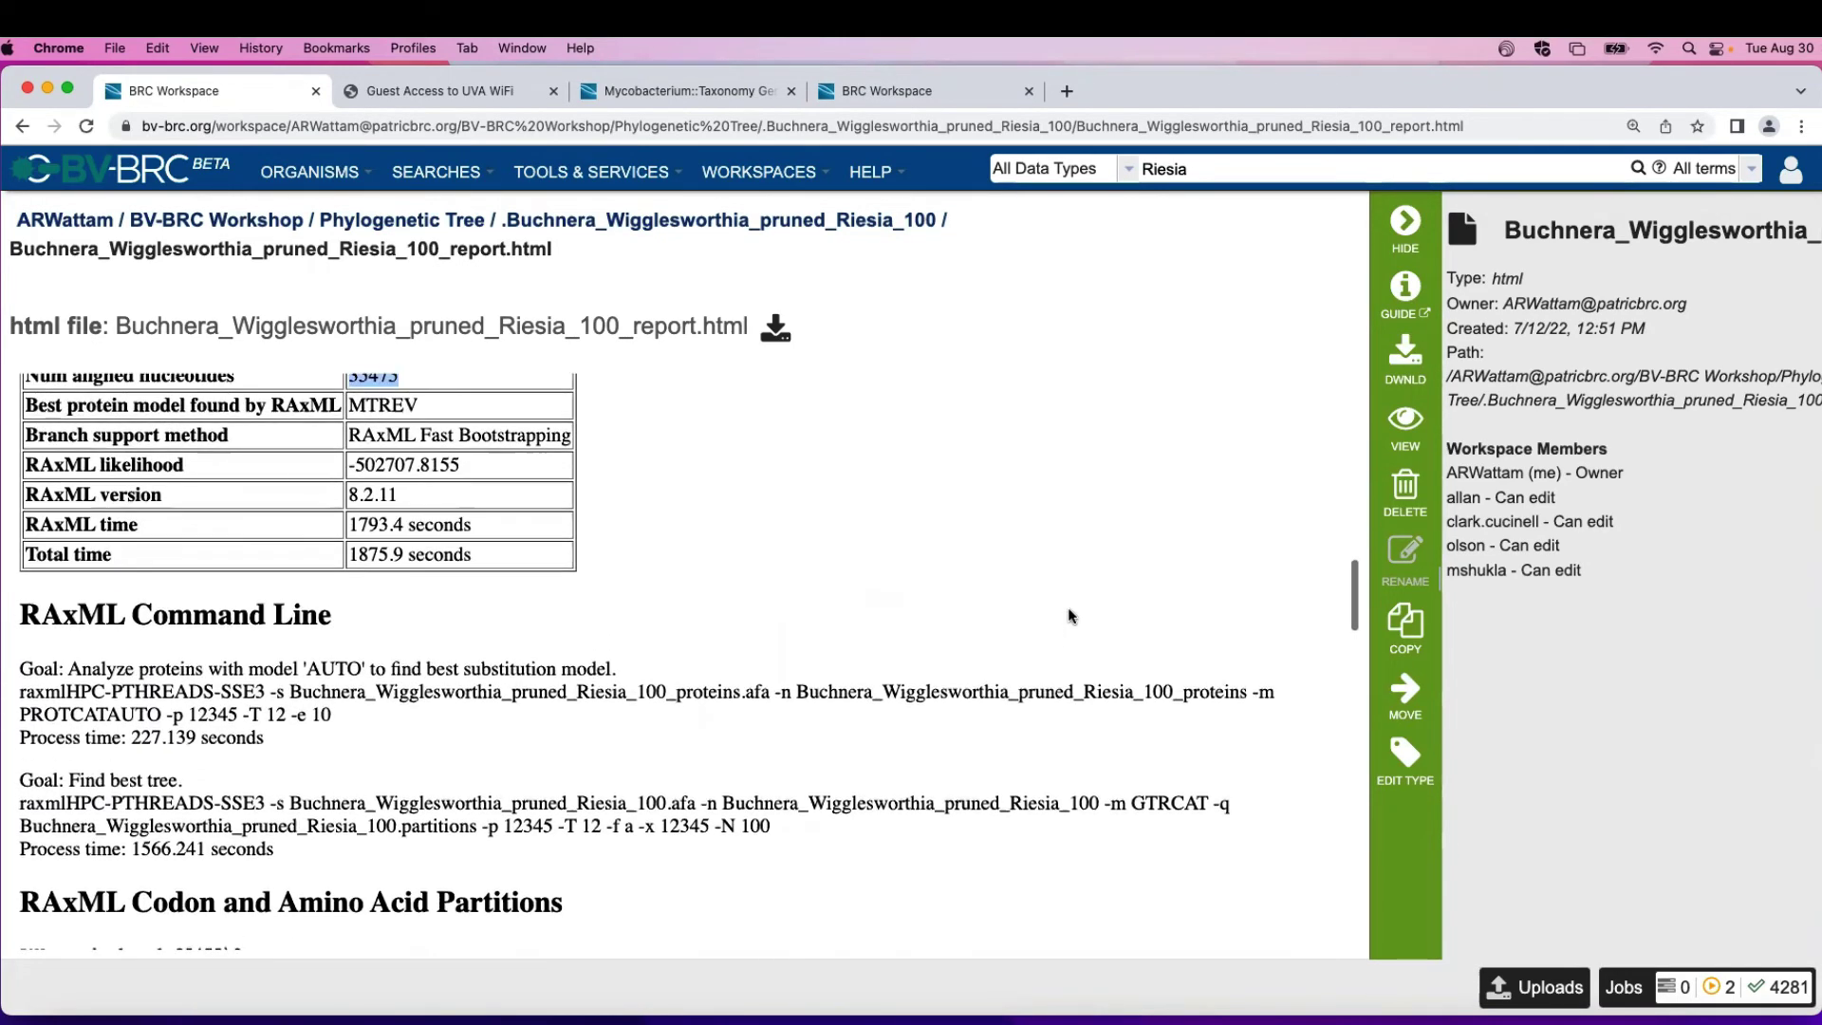
{"action": "scroll", "coordinate": [1056, 612], "scroll_direction": "up", "scroll_amount": 5}
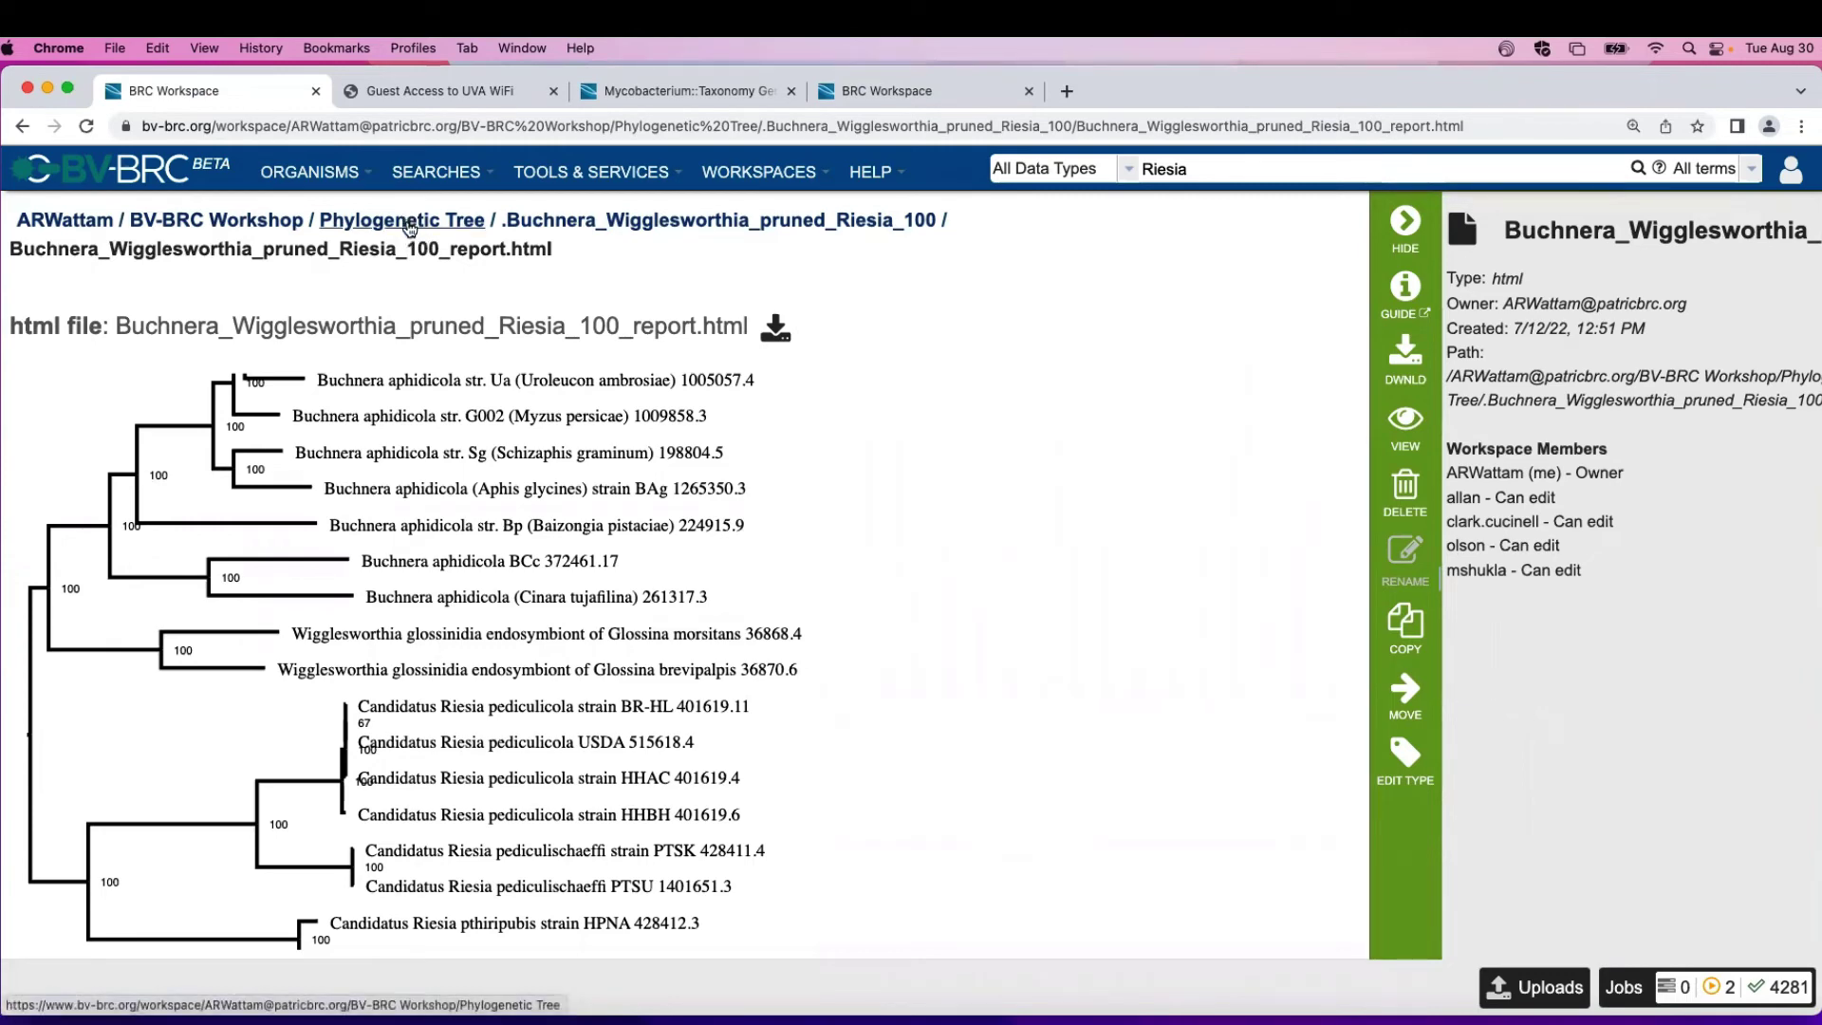
Step: Open the Buchnera_Wigglesworthia_pruned_Riesia_100 job from the Phylogenetic Tree folder and display its tree in the interactive viewer
{"action": "left_click", "coordinate": [410, 226]}
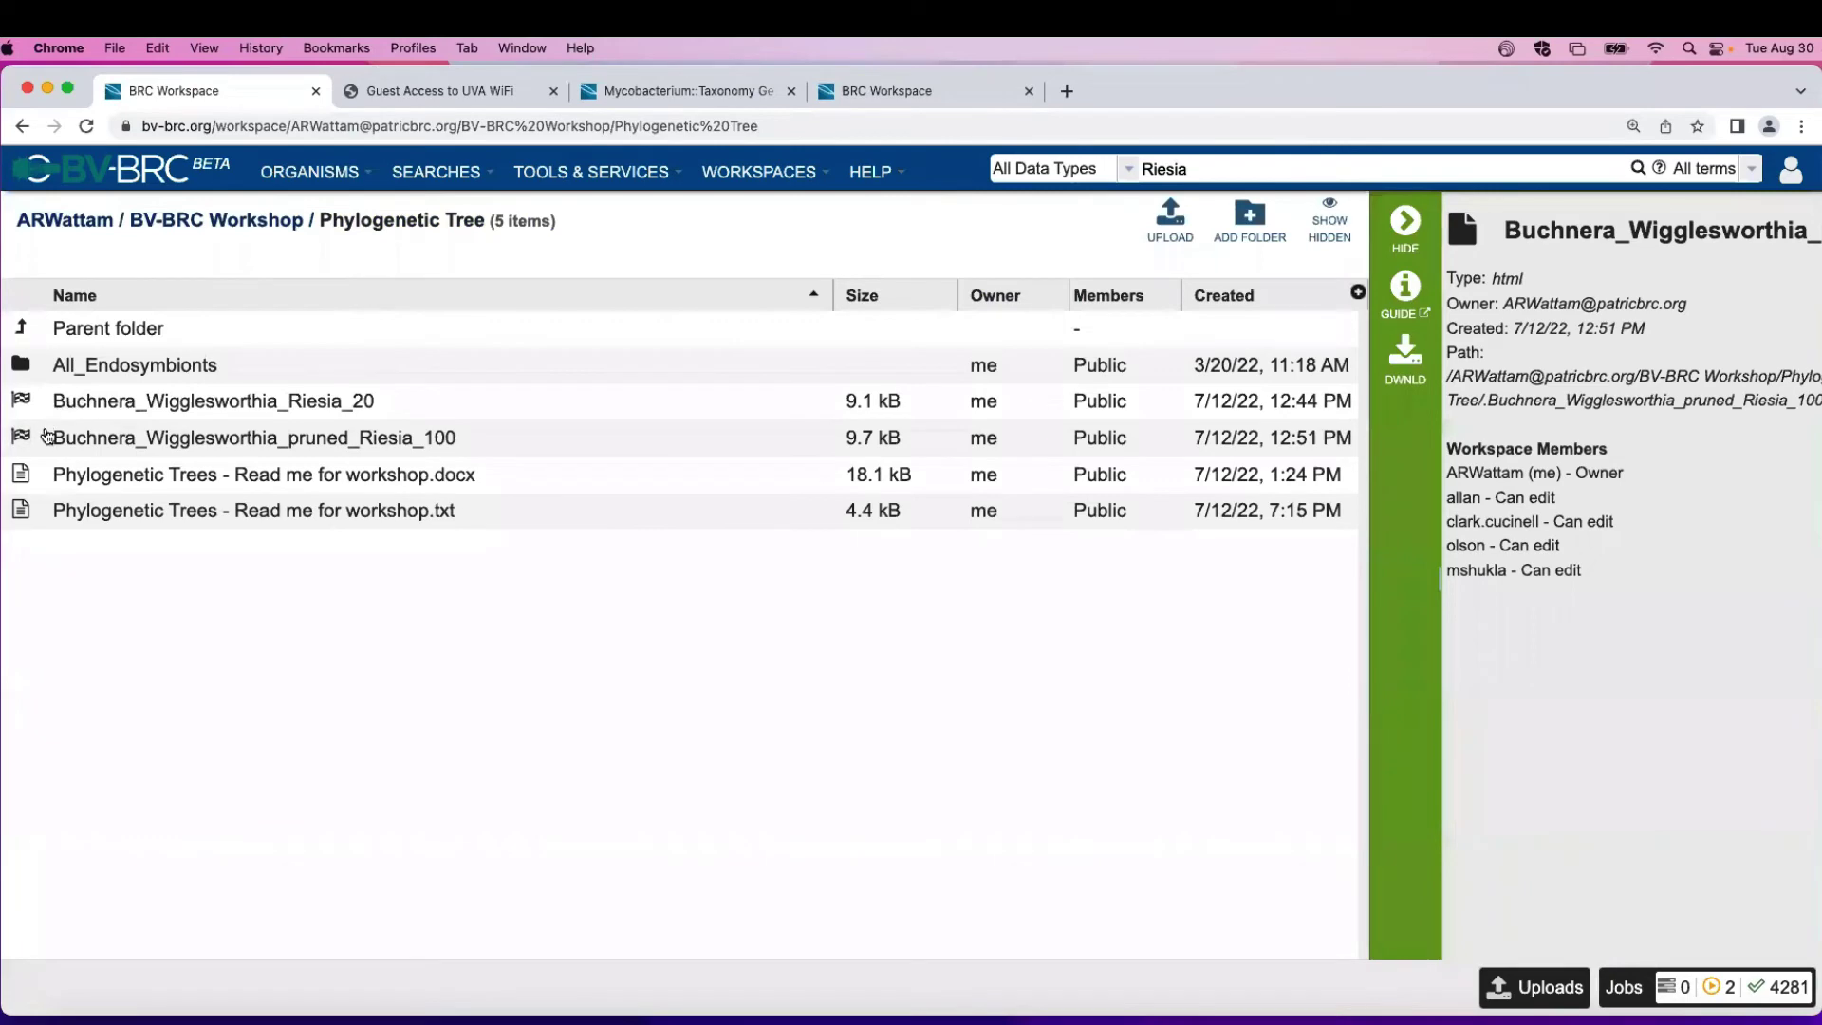
{"action": "double_click", "coordinate": [28, 437]}
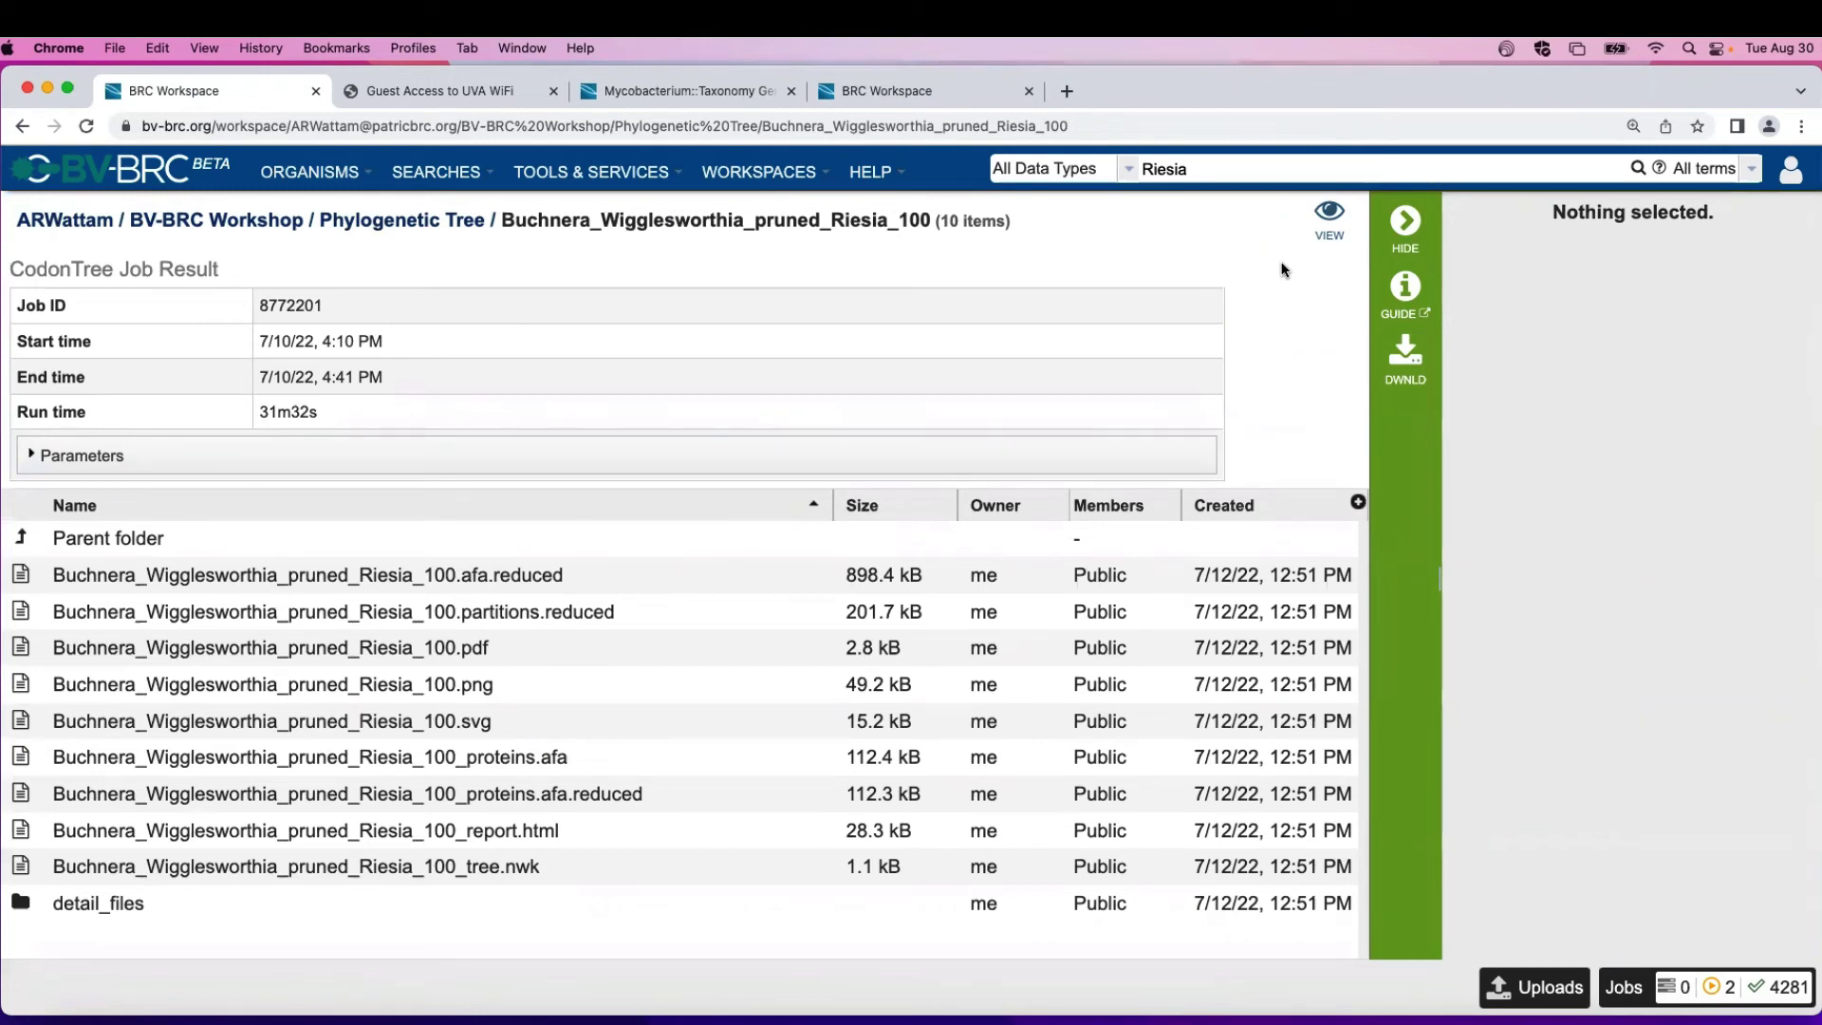
{"action": "left_click", "coordinate": [1338, 225]}
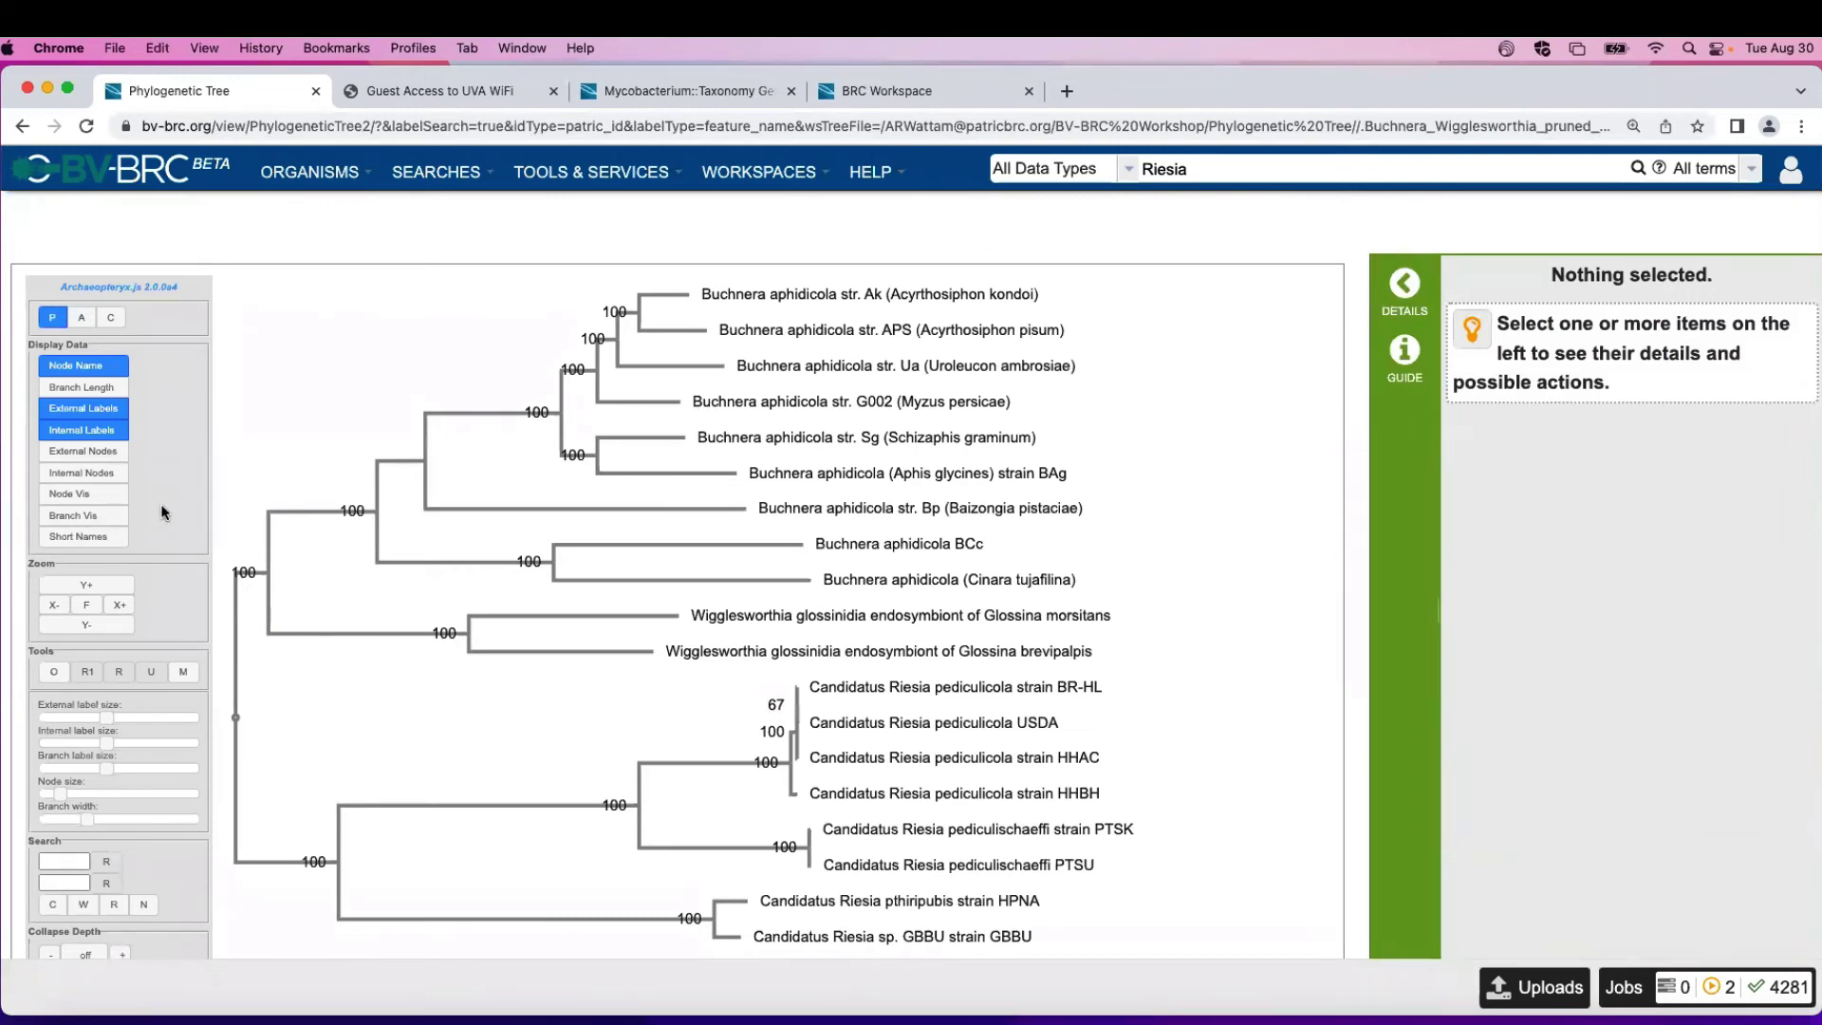
{"action": "scroll", "coordinate": [628, 543], "scroll_direction": "down", "scroll_amount": 1}
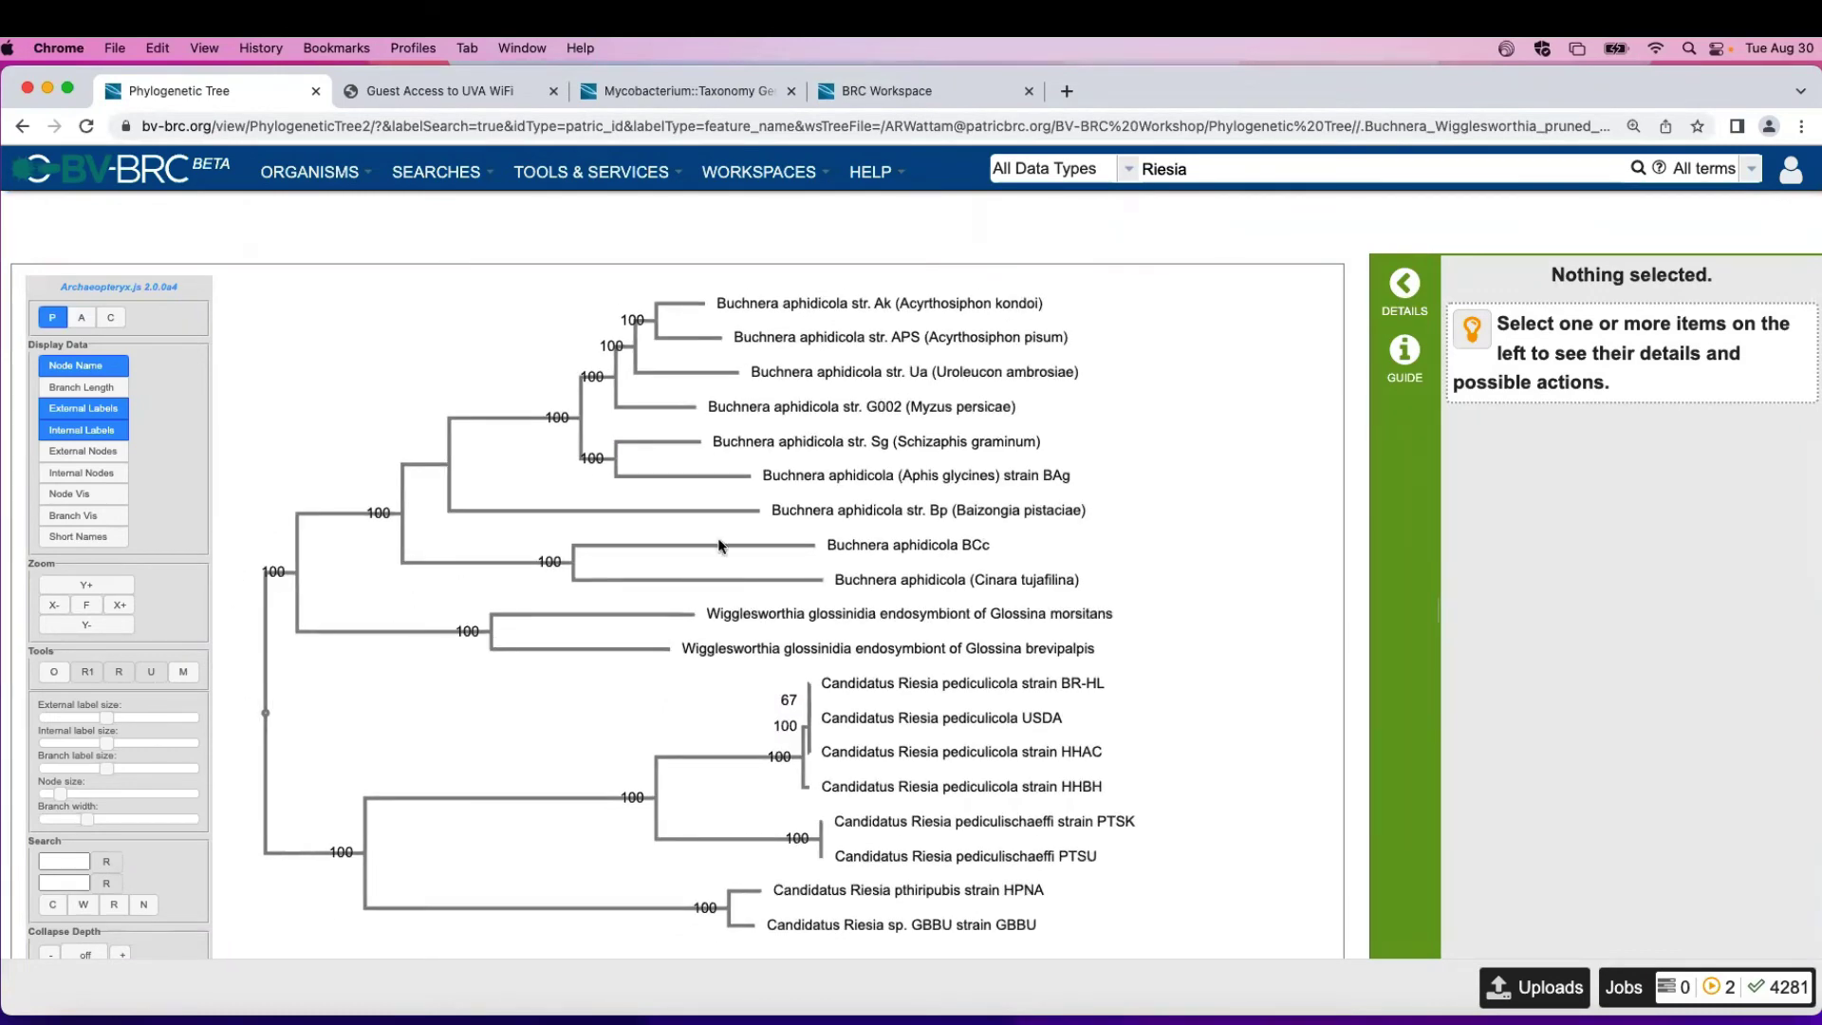
{"action": "scroll", "coordinate": [808, 598], "scroll_direction": "down", "scroll_amount": 1}
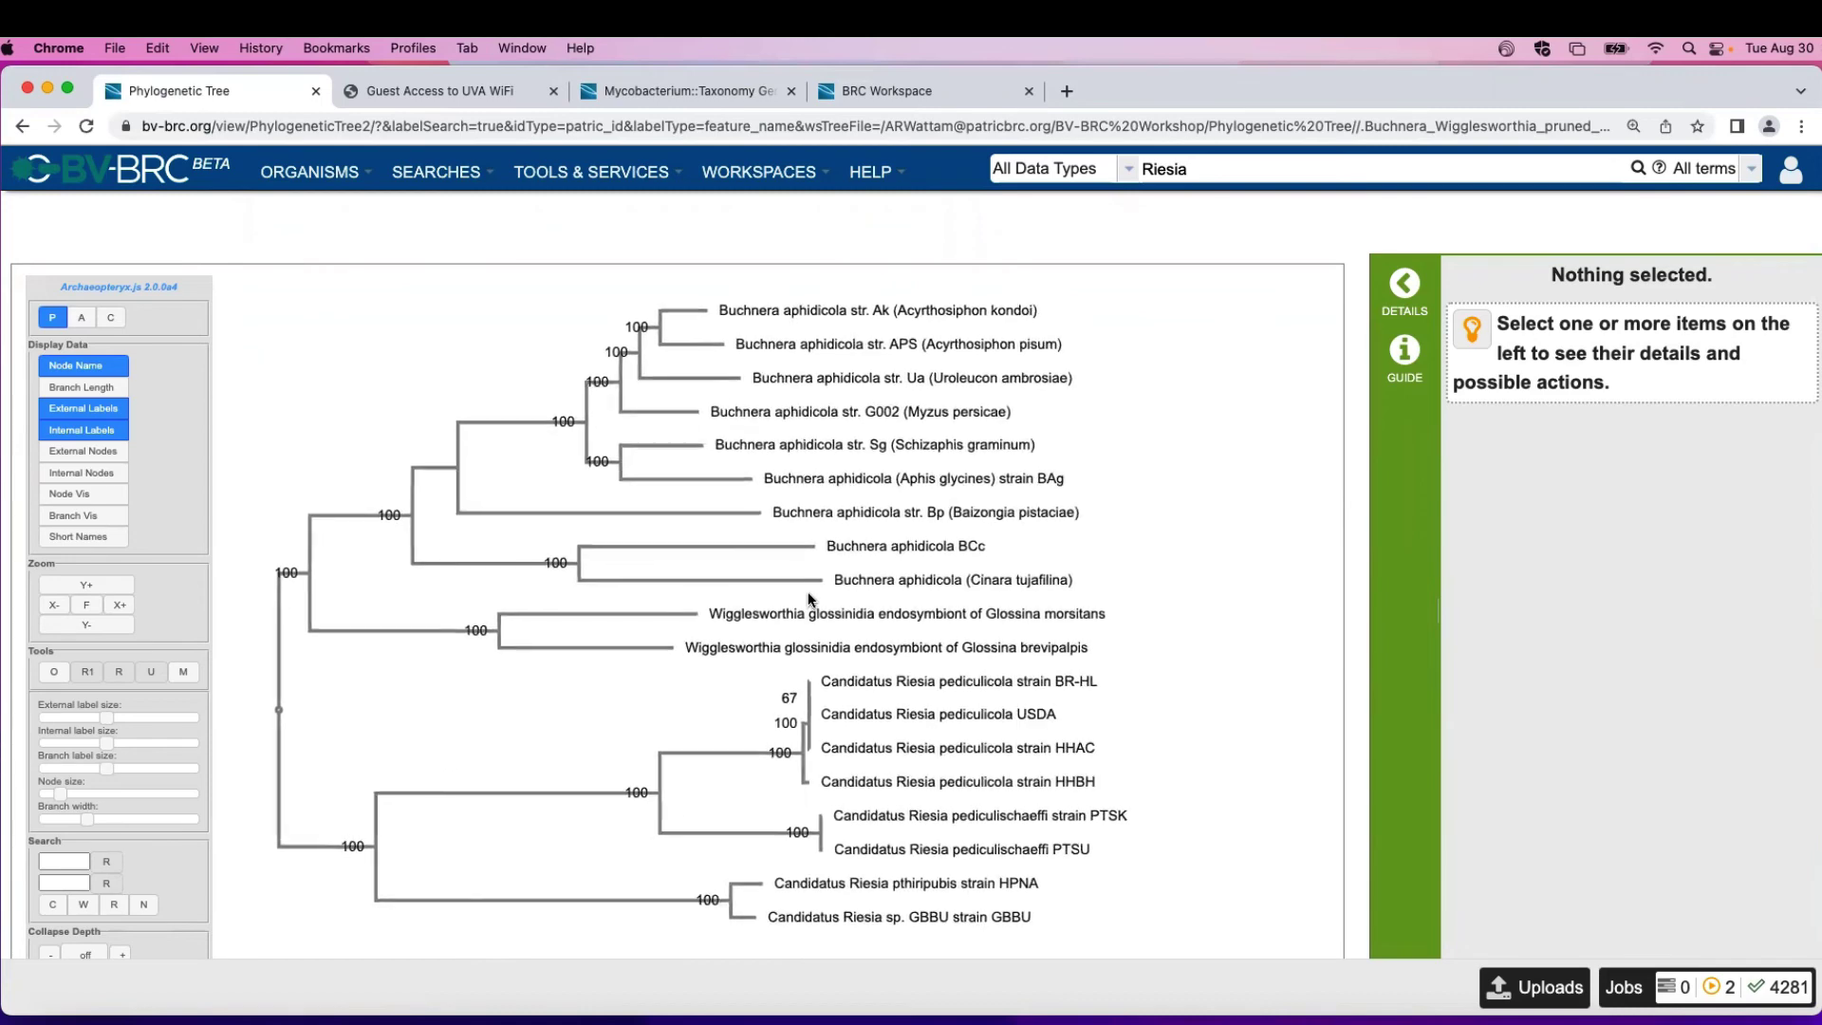
{"action": "scroll", "coordinate": [116, 786], "scroll_direction": "down", "scroll_amount": 1}
{"action": "scroll", "coordinate": [163, 865], "scroll_direction": "up", "scroll_amount": 1}
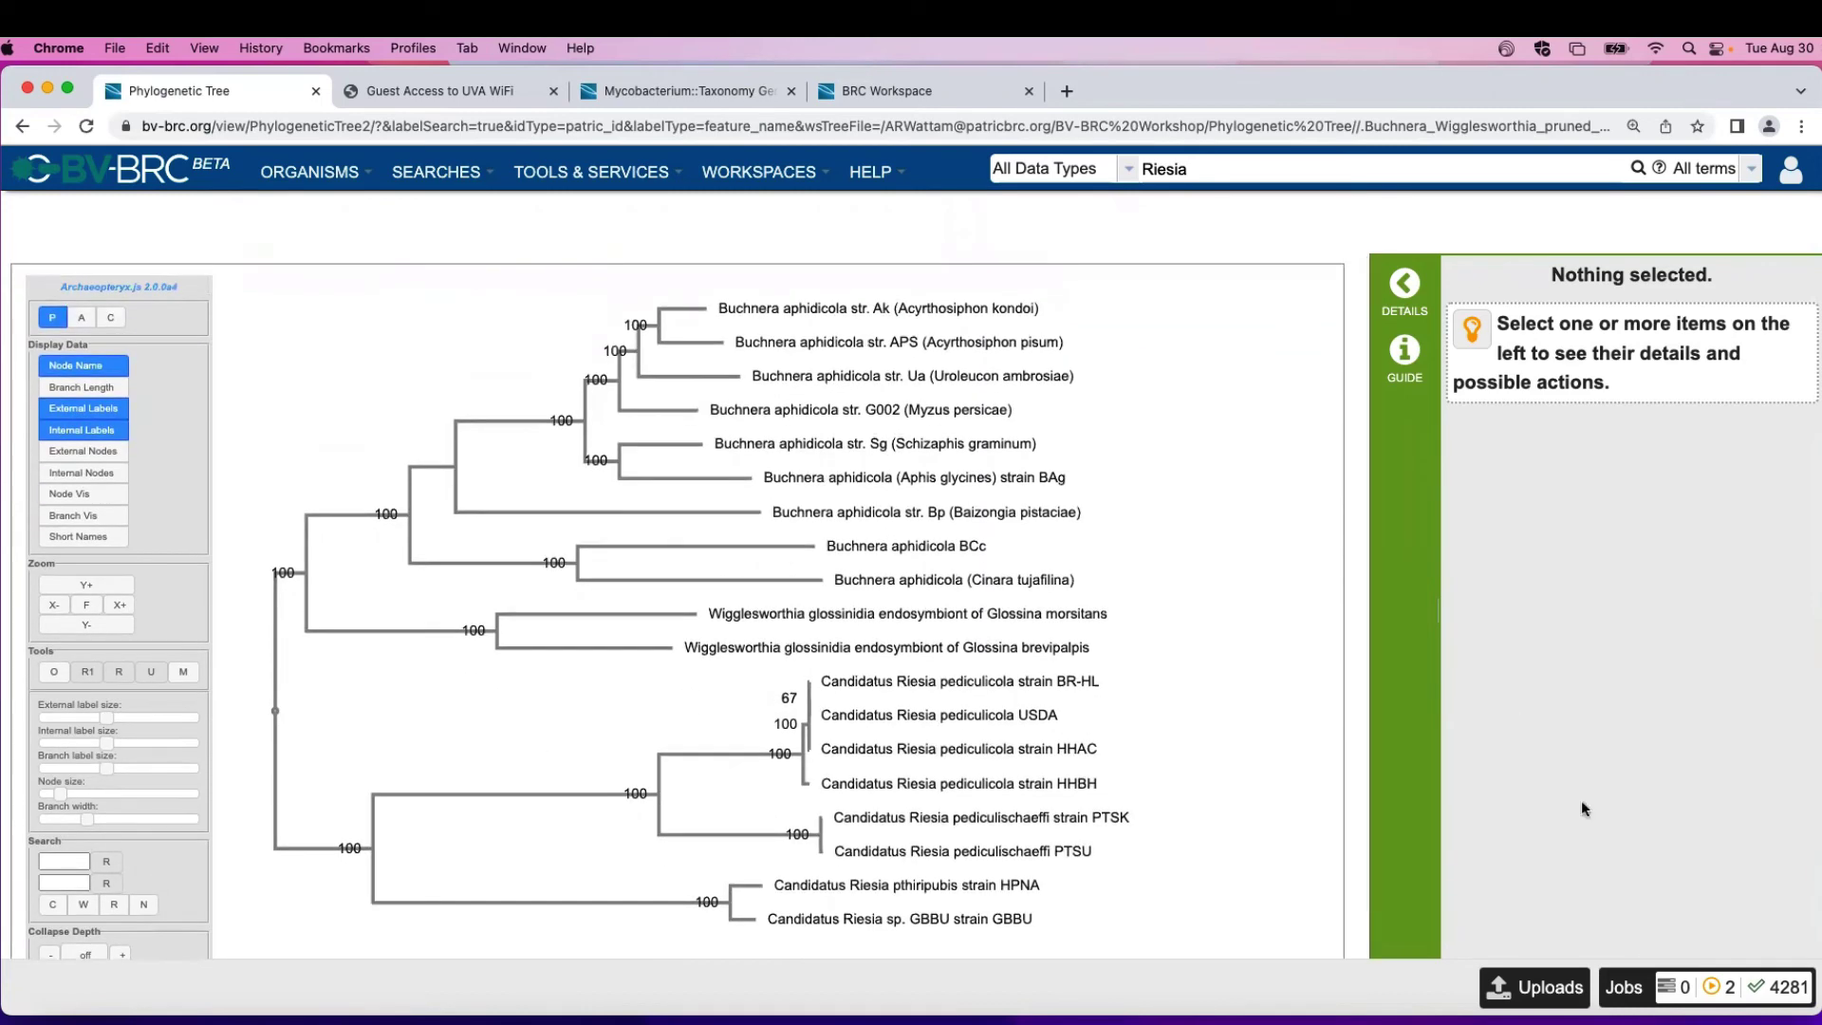
Step: Open the completed Endosymbiont workshop 100 job's tree in the interactive viewer and move the Visualizations box clear of the genome labels
{"action": "left_click", "coordinate": [1623, 989]}
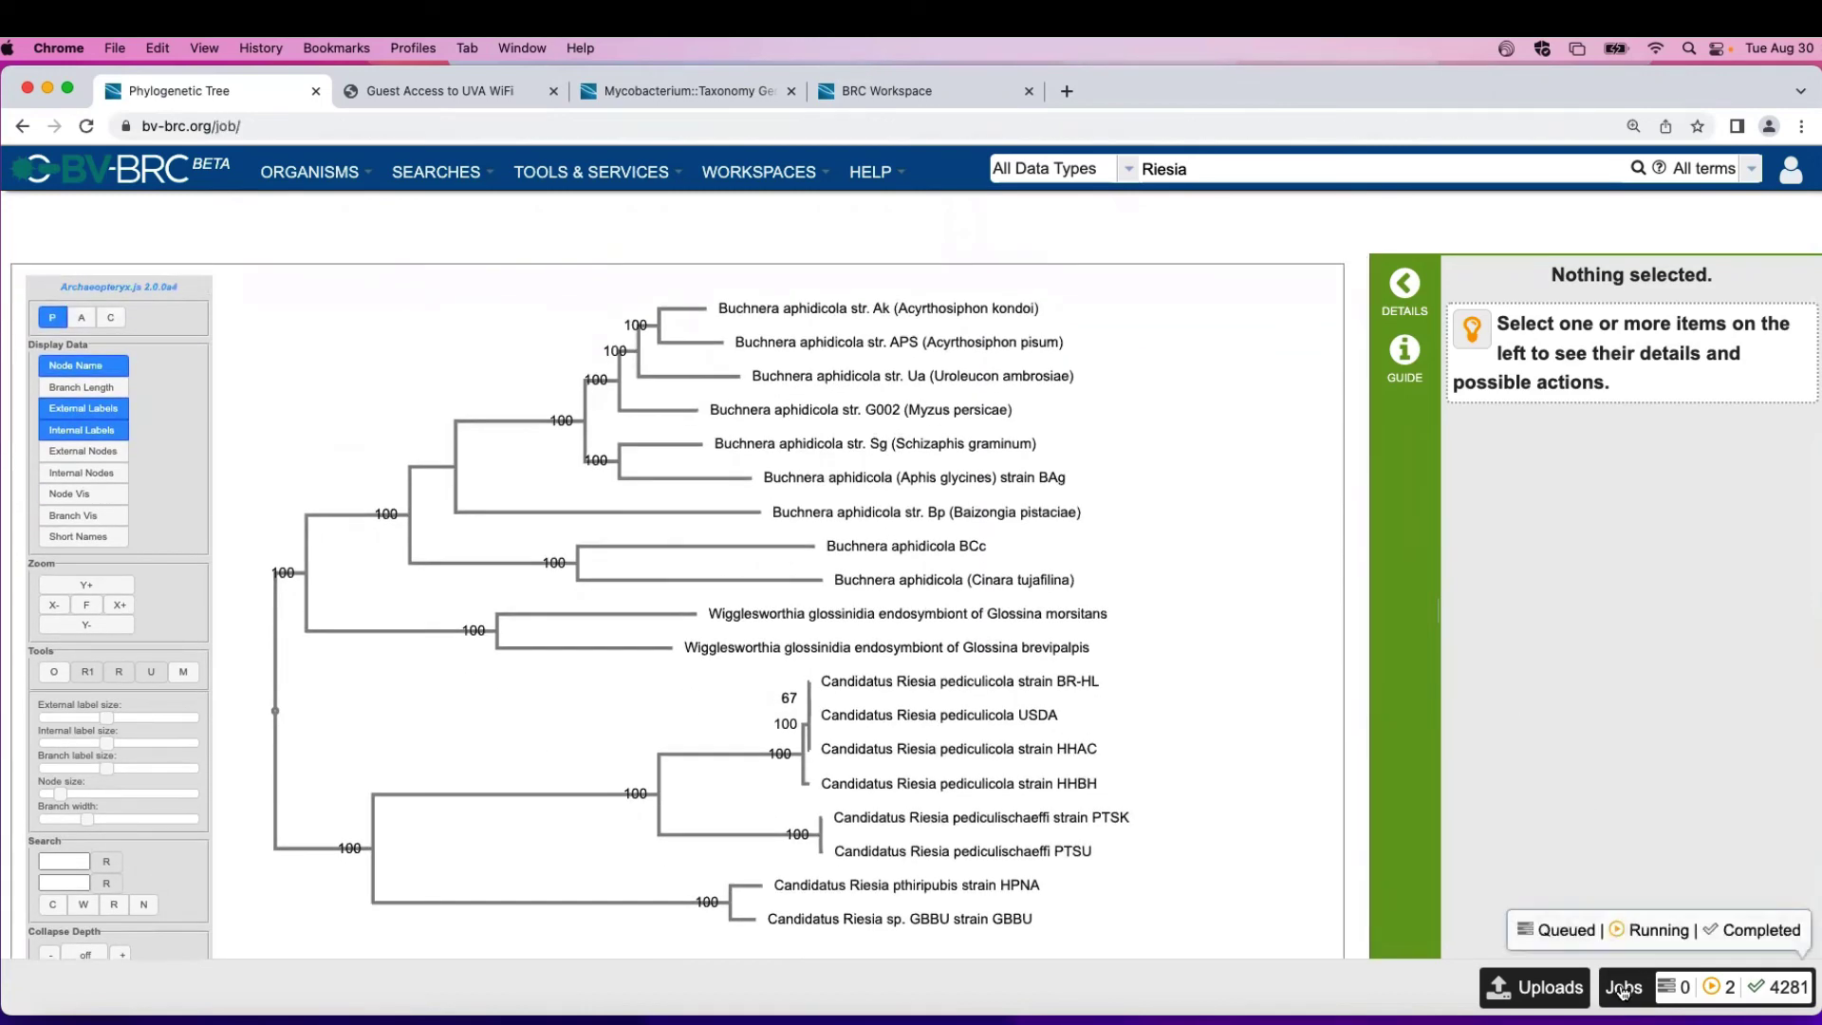
{"action": "left_click", "coordinate": [1309, 355]}
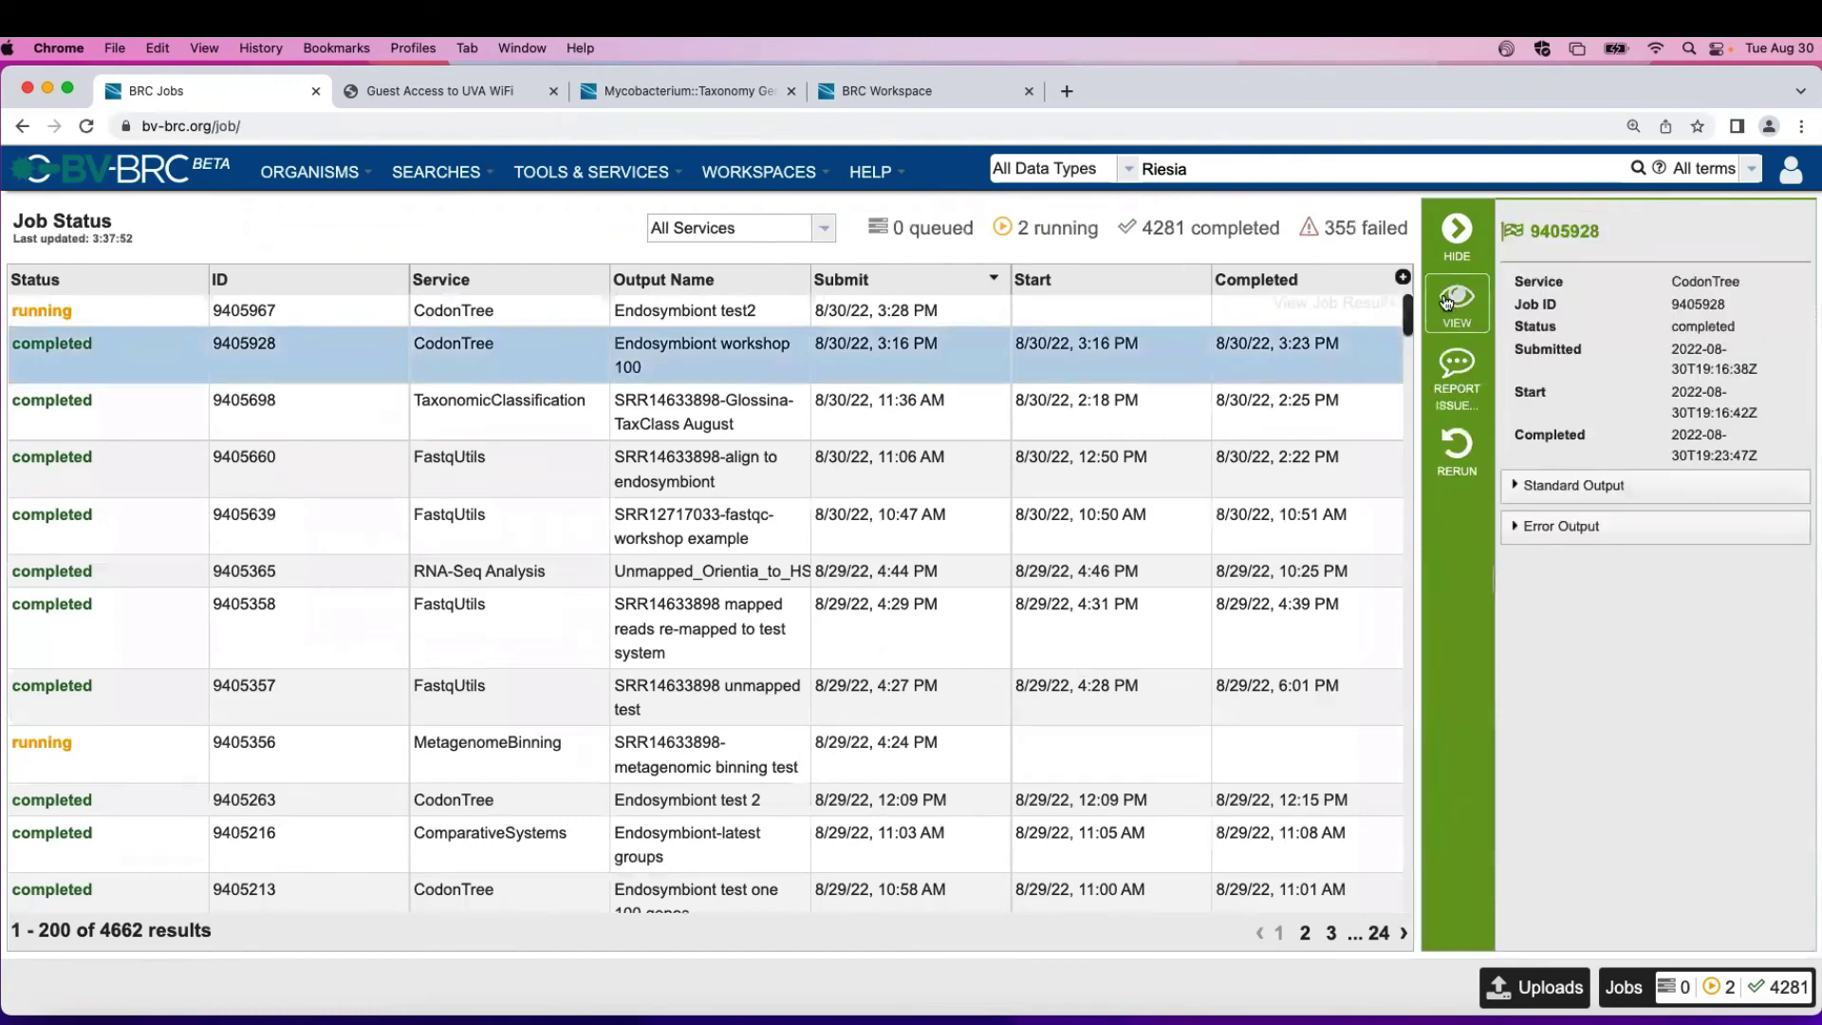
{"action": "left_click", "coordinate": [1455, 300]}
{"action": "left_click", "coordinate": [1329, 215]}
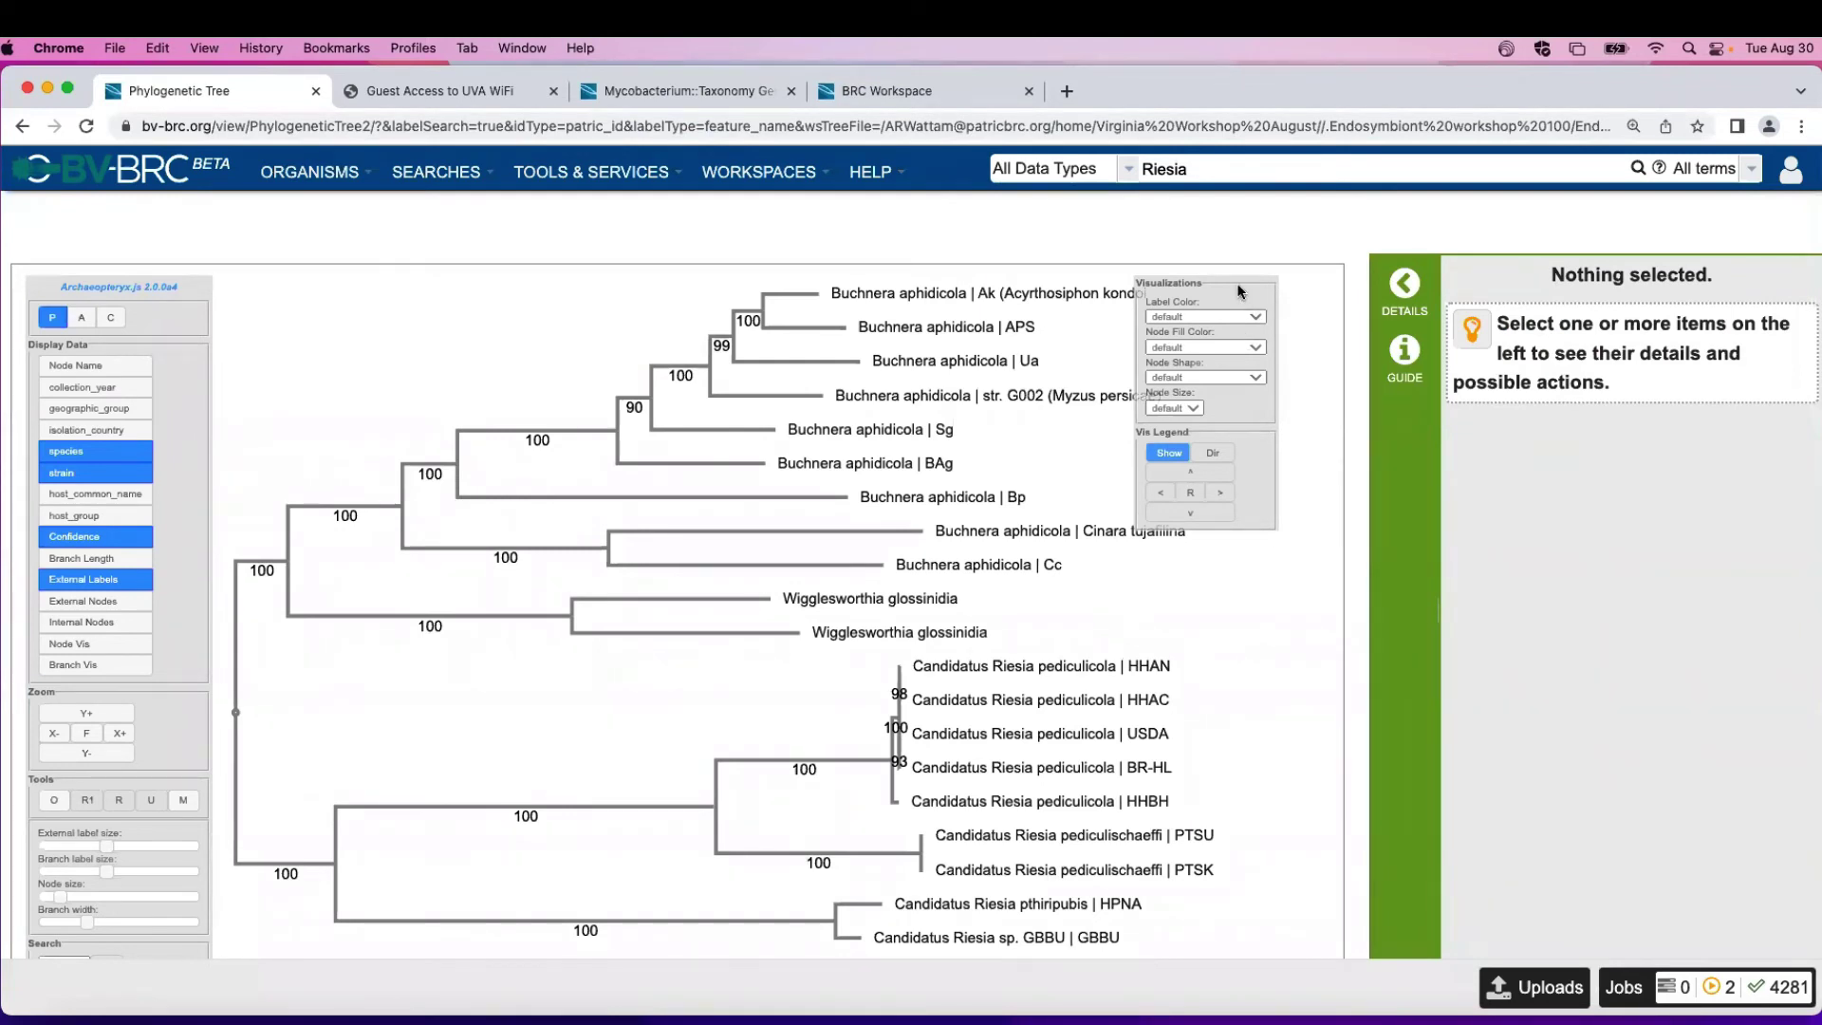
{"action": "left_click_drag", "start_coordinate": [1238, 290], "coordinate": [1347, 307]}
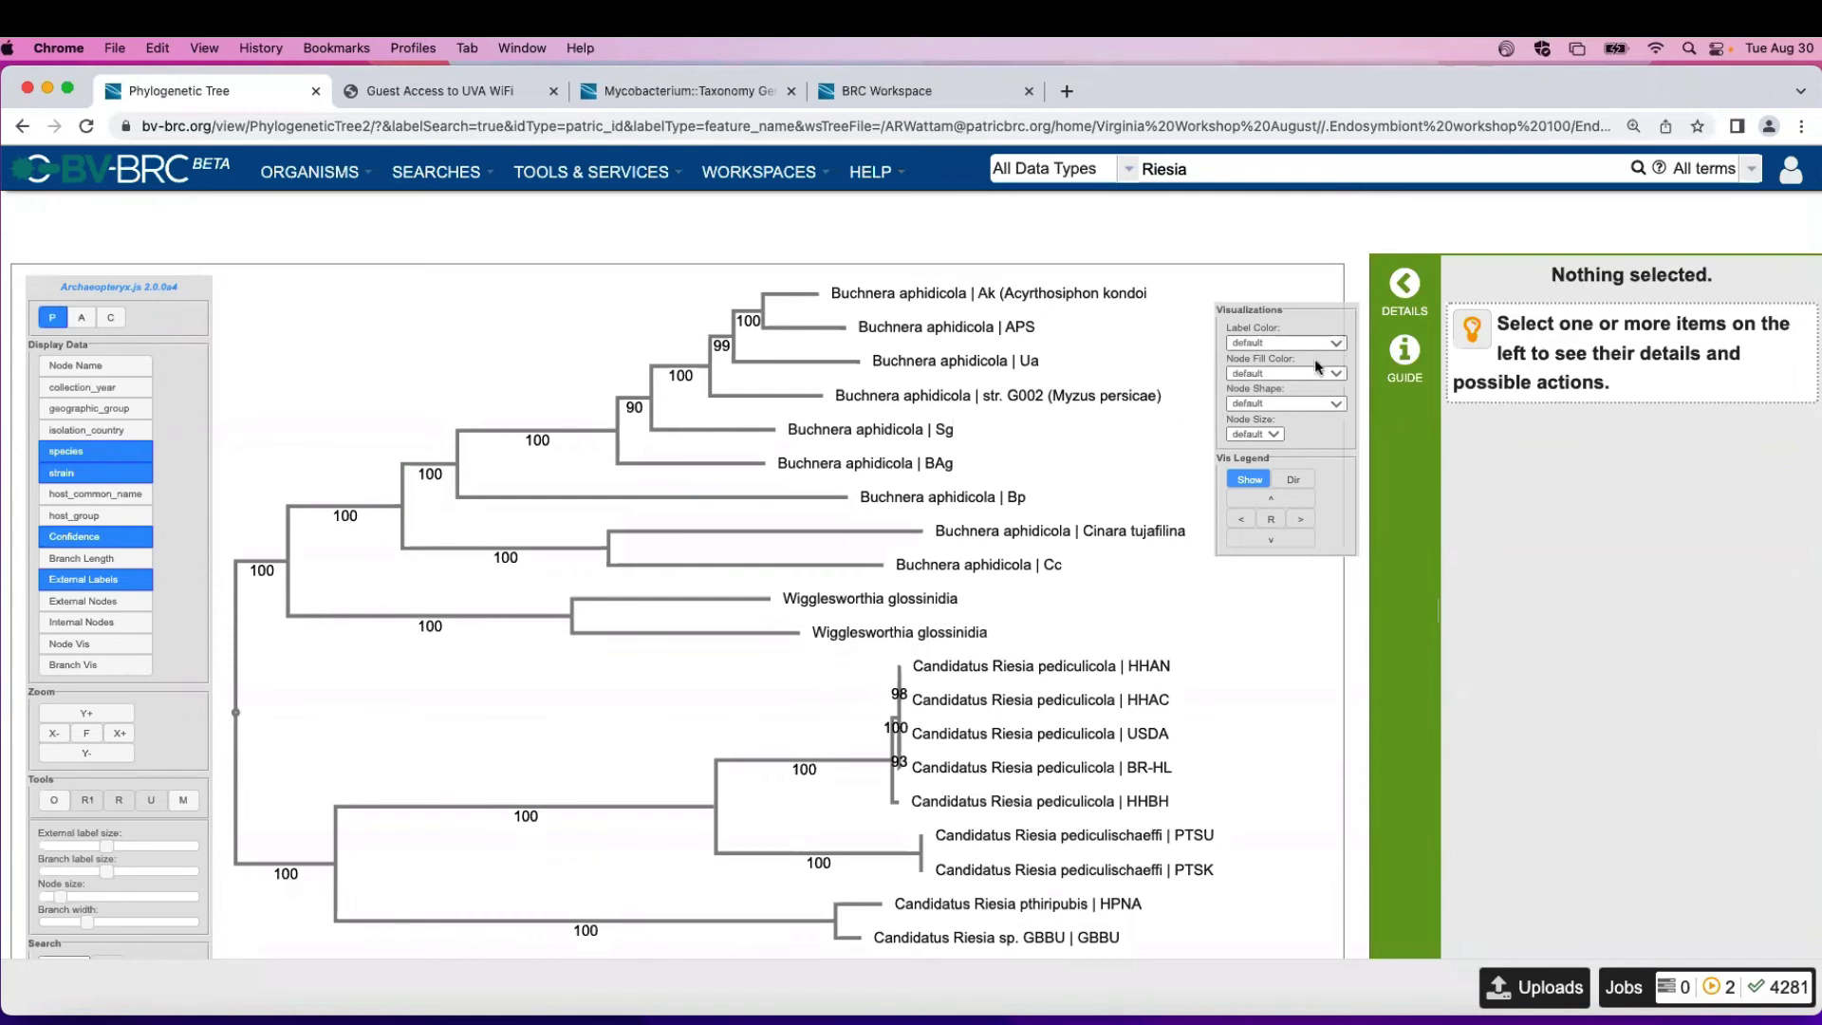
Step: Color the tree's labels by collection_year first, and switch the label color to species
{"action": "left_click", "coordinate": [1332, 342]}
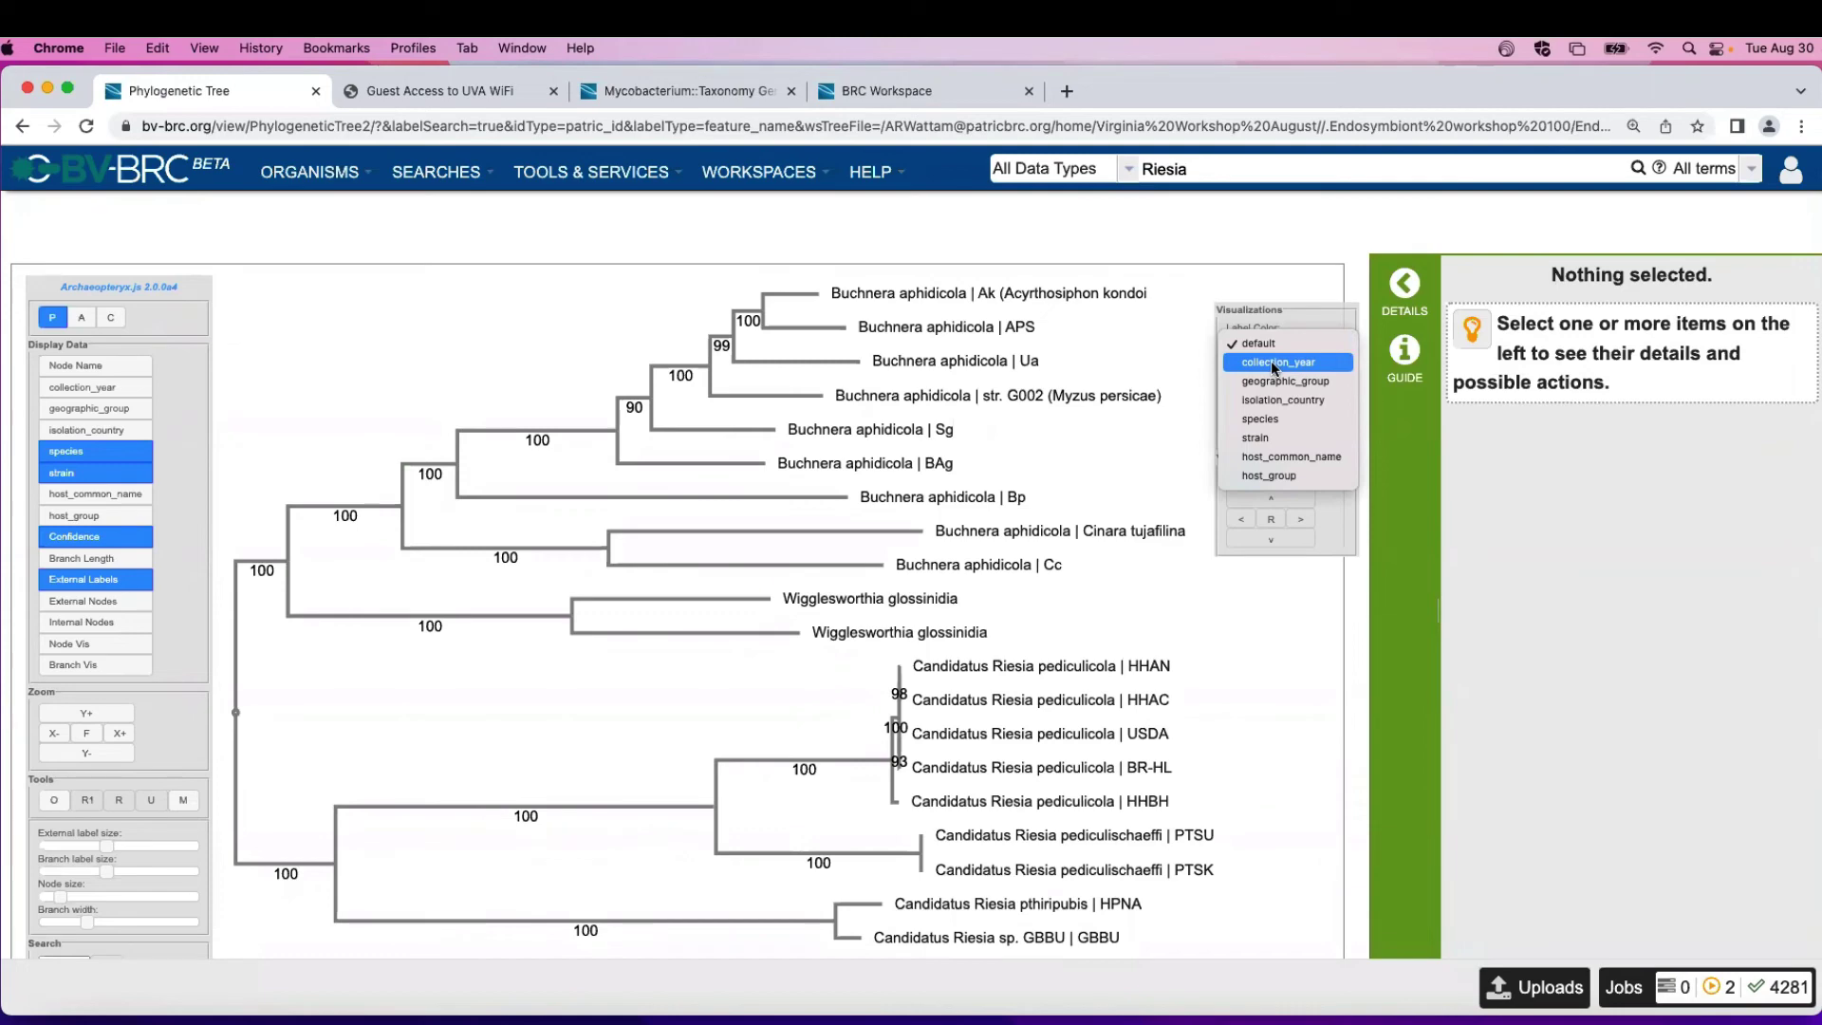
{"action": "left_click", "coordinate": [1272, 363]}
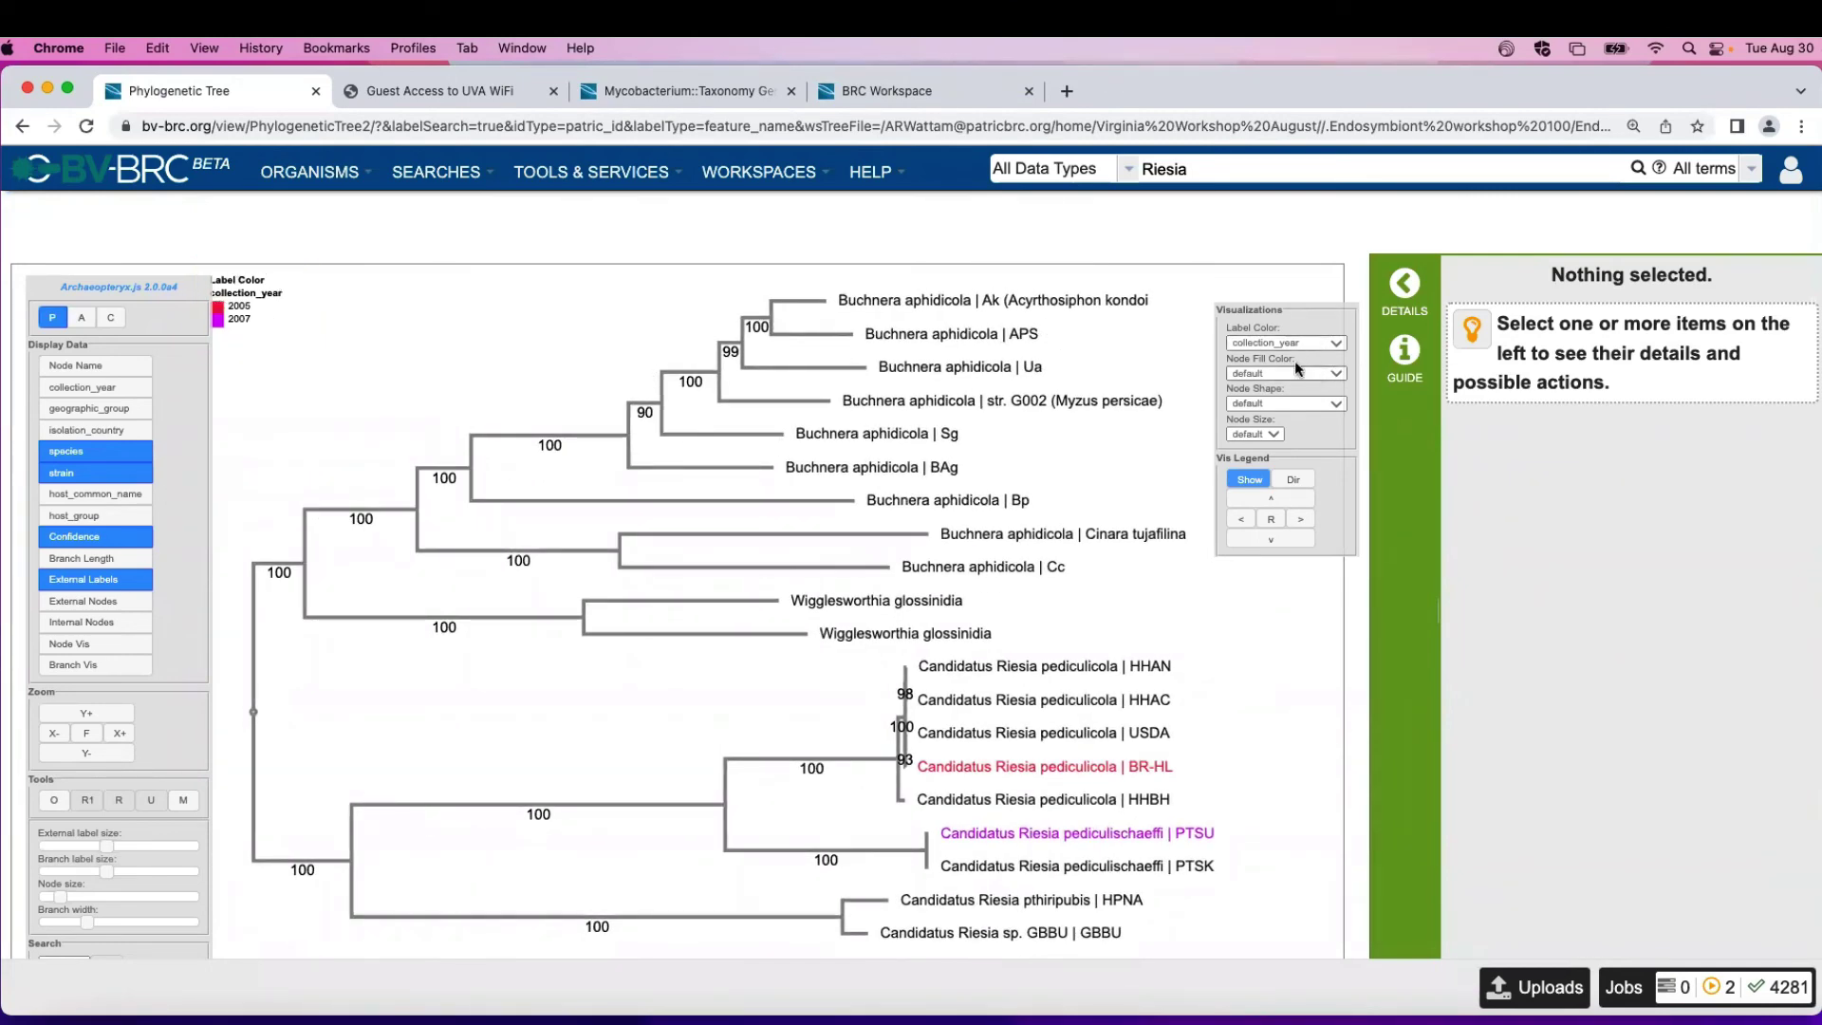
{"action": "left_click", "coordinate": [1340, 346]}
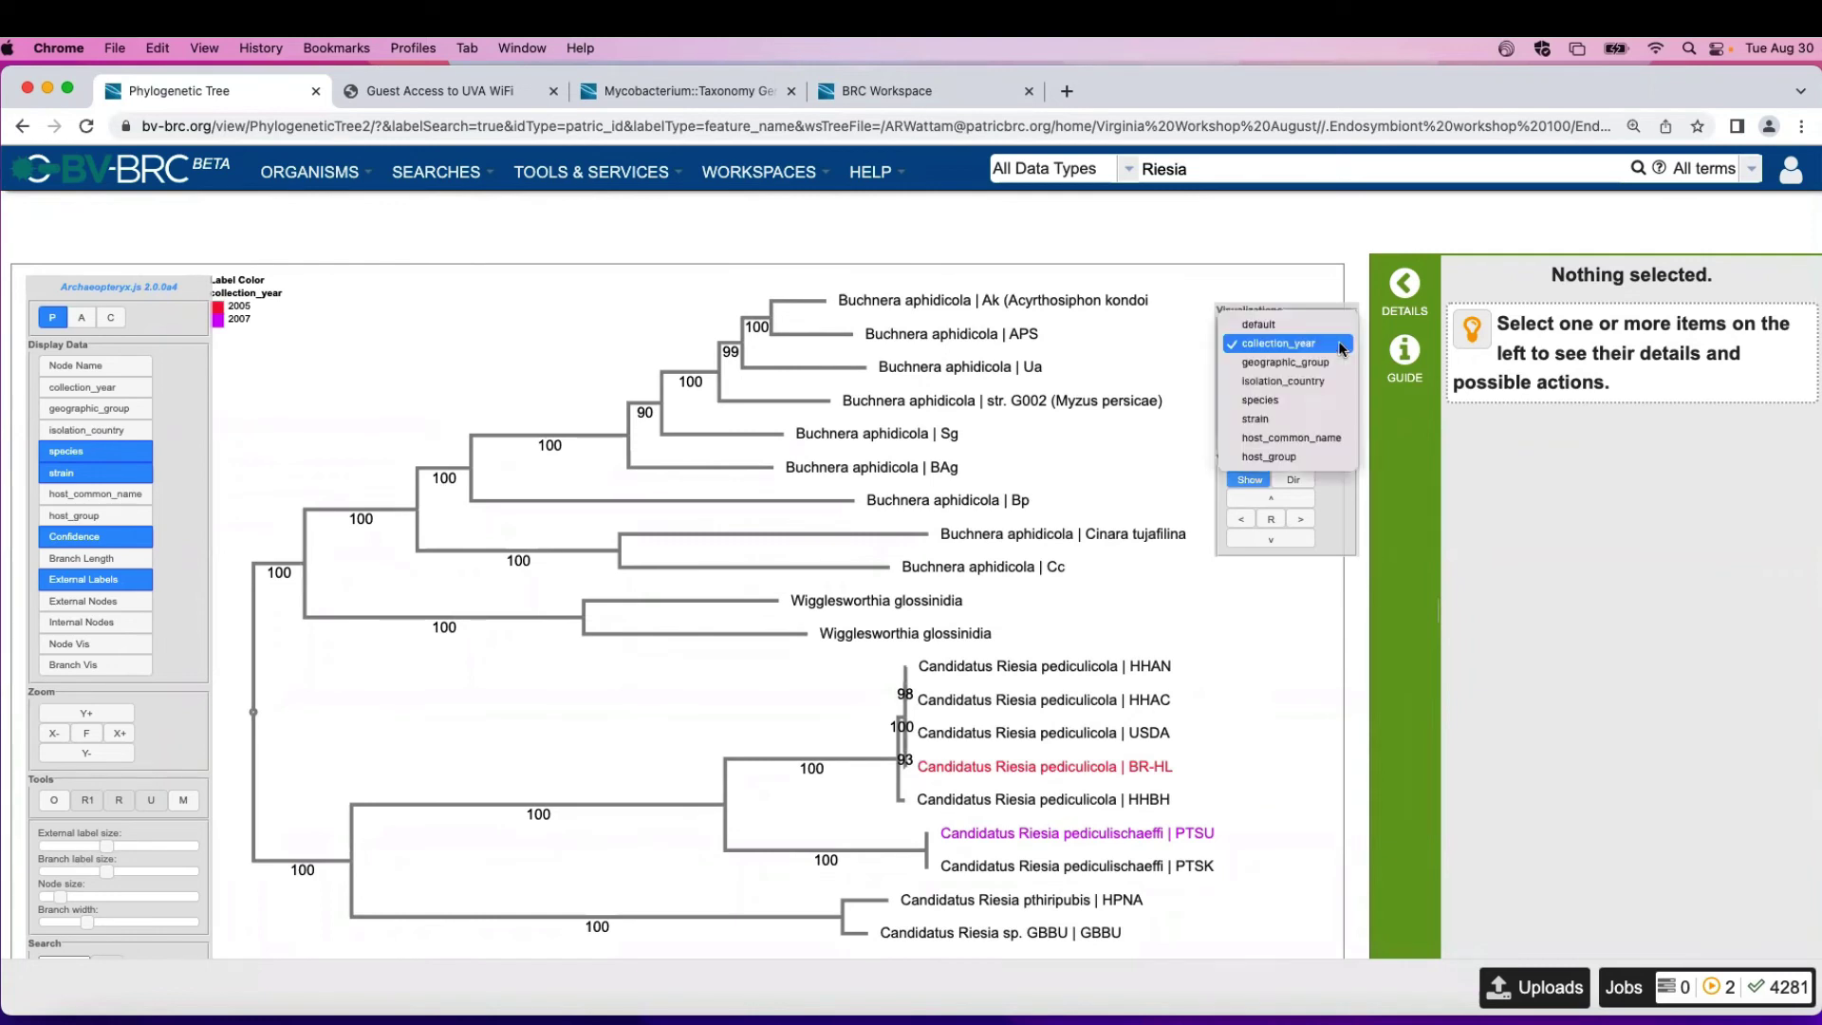
{"action": "left_click", "coordinate": [1286, 401]}
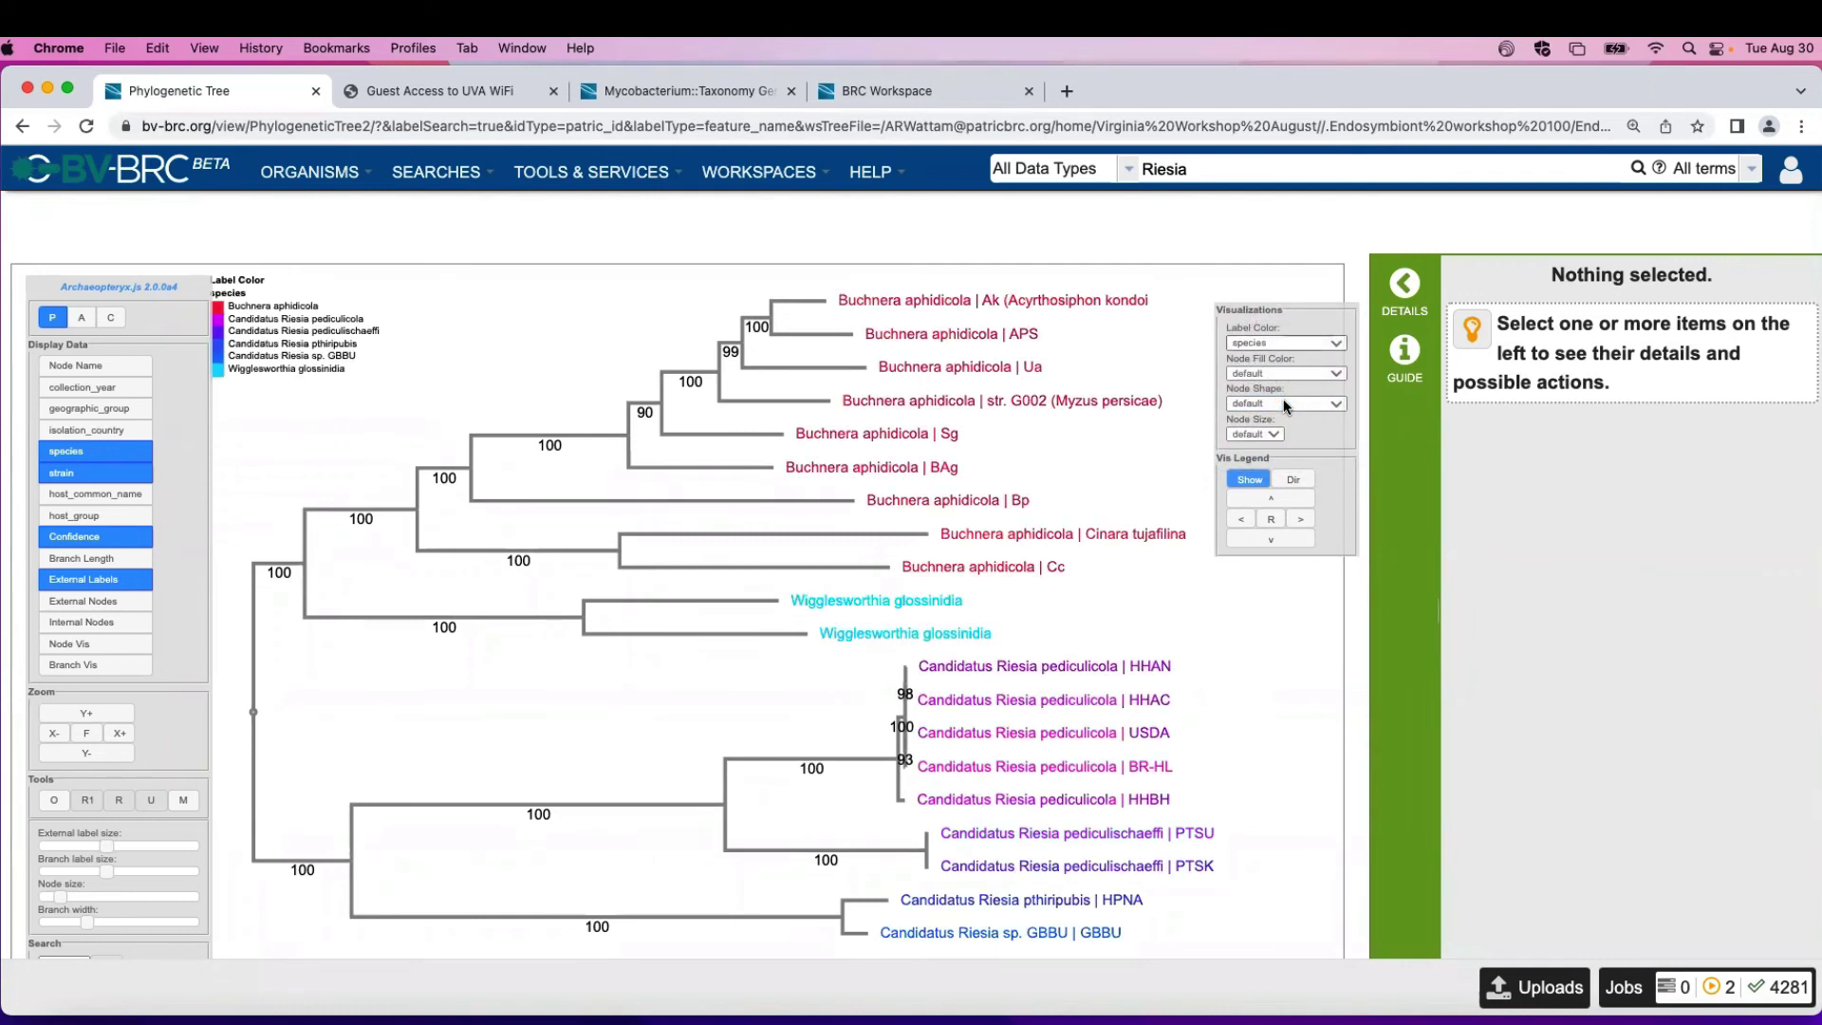
{"action": "left_click", "coordinate": [1335, 344]}
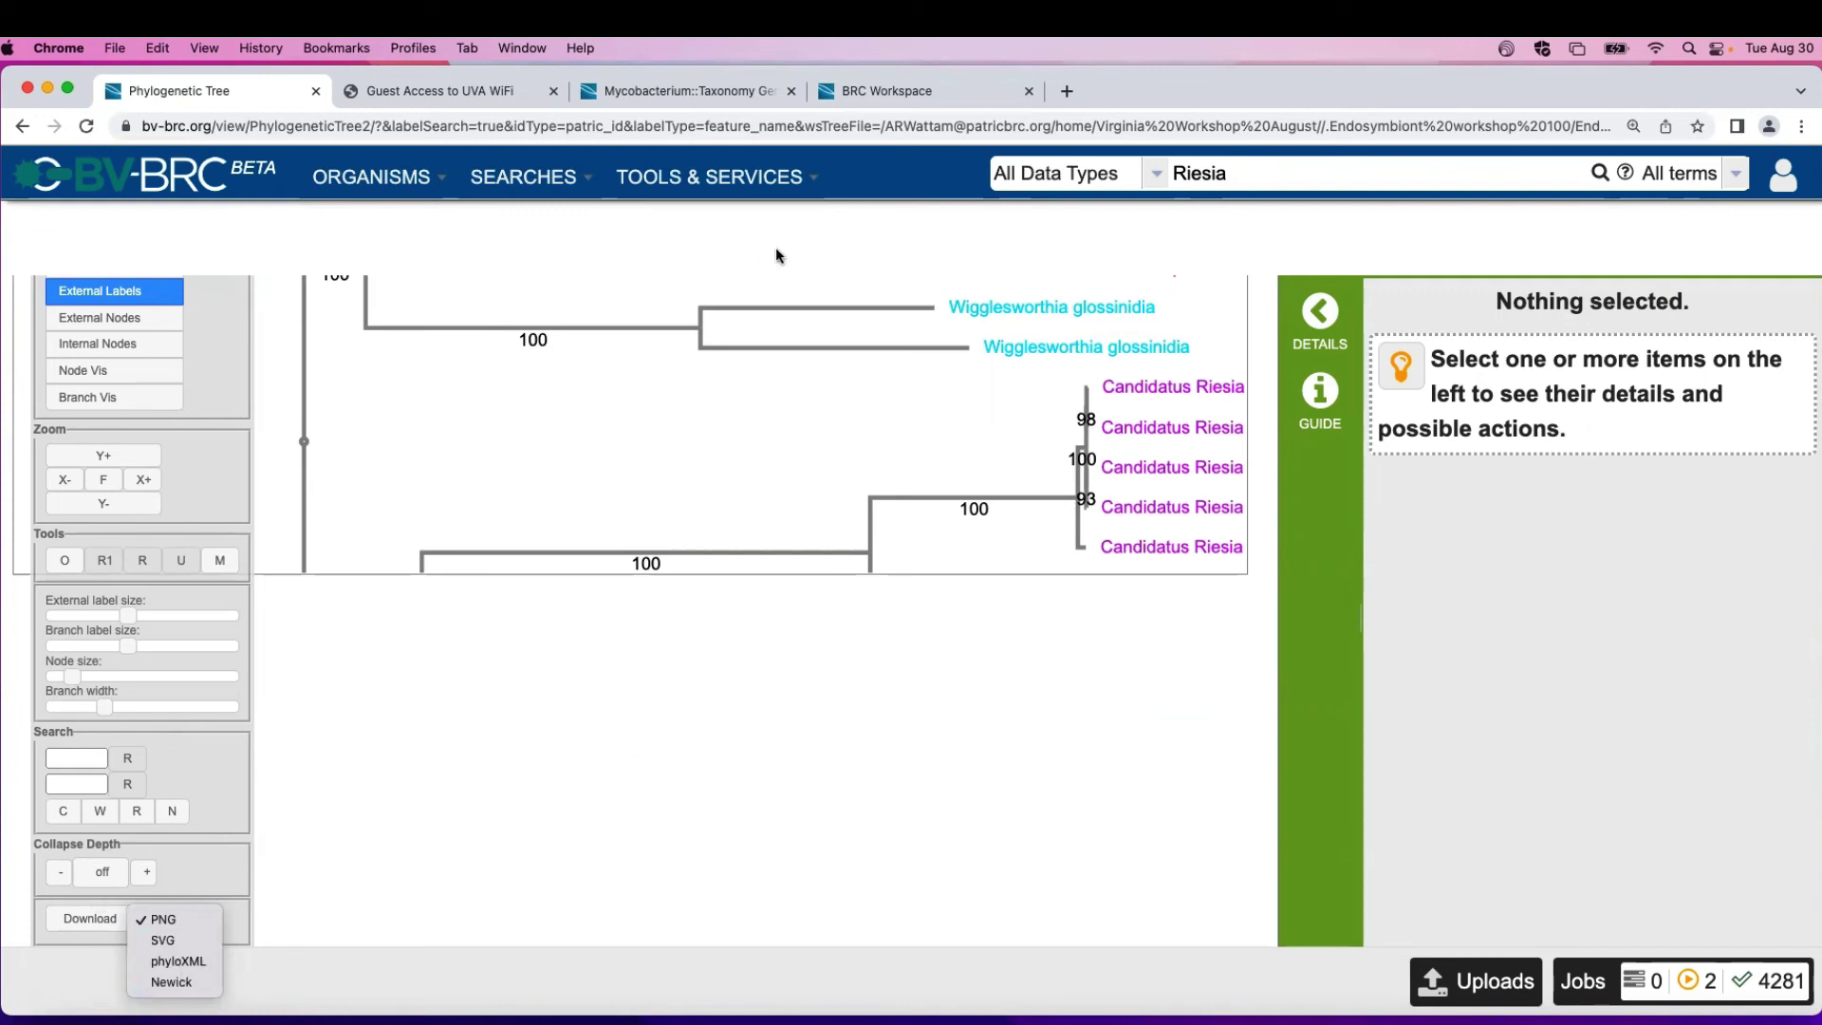
Step: Leave the tree viewer and open the tutorial of the Phylogenetic Tree Building service
{"action": "left_click", "coordinate": [21, 126]}
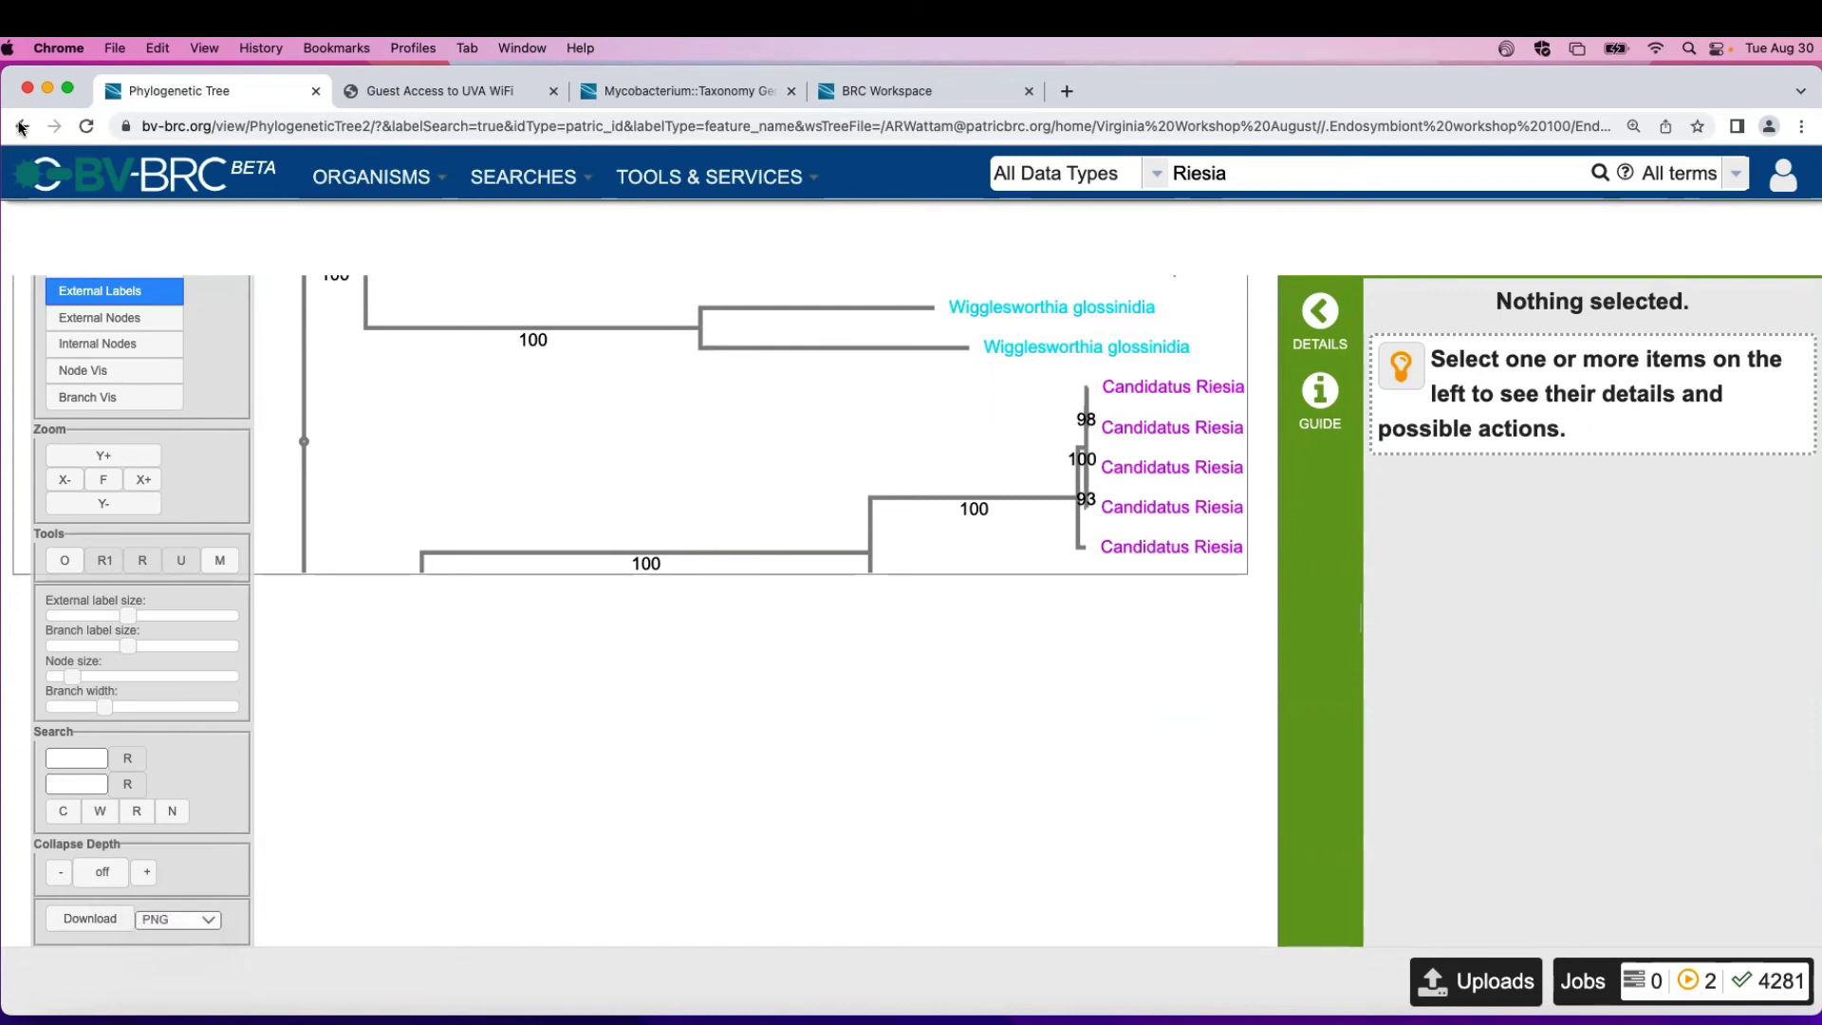
{"action": "left_click", "coordinate": [21, 126]}
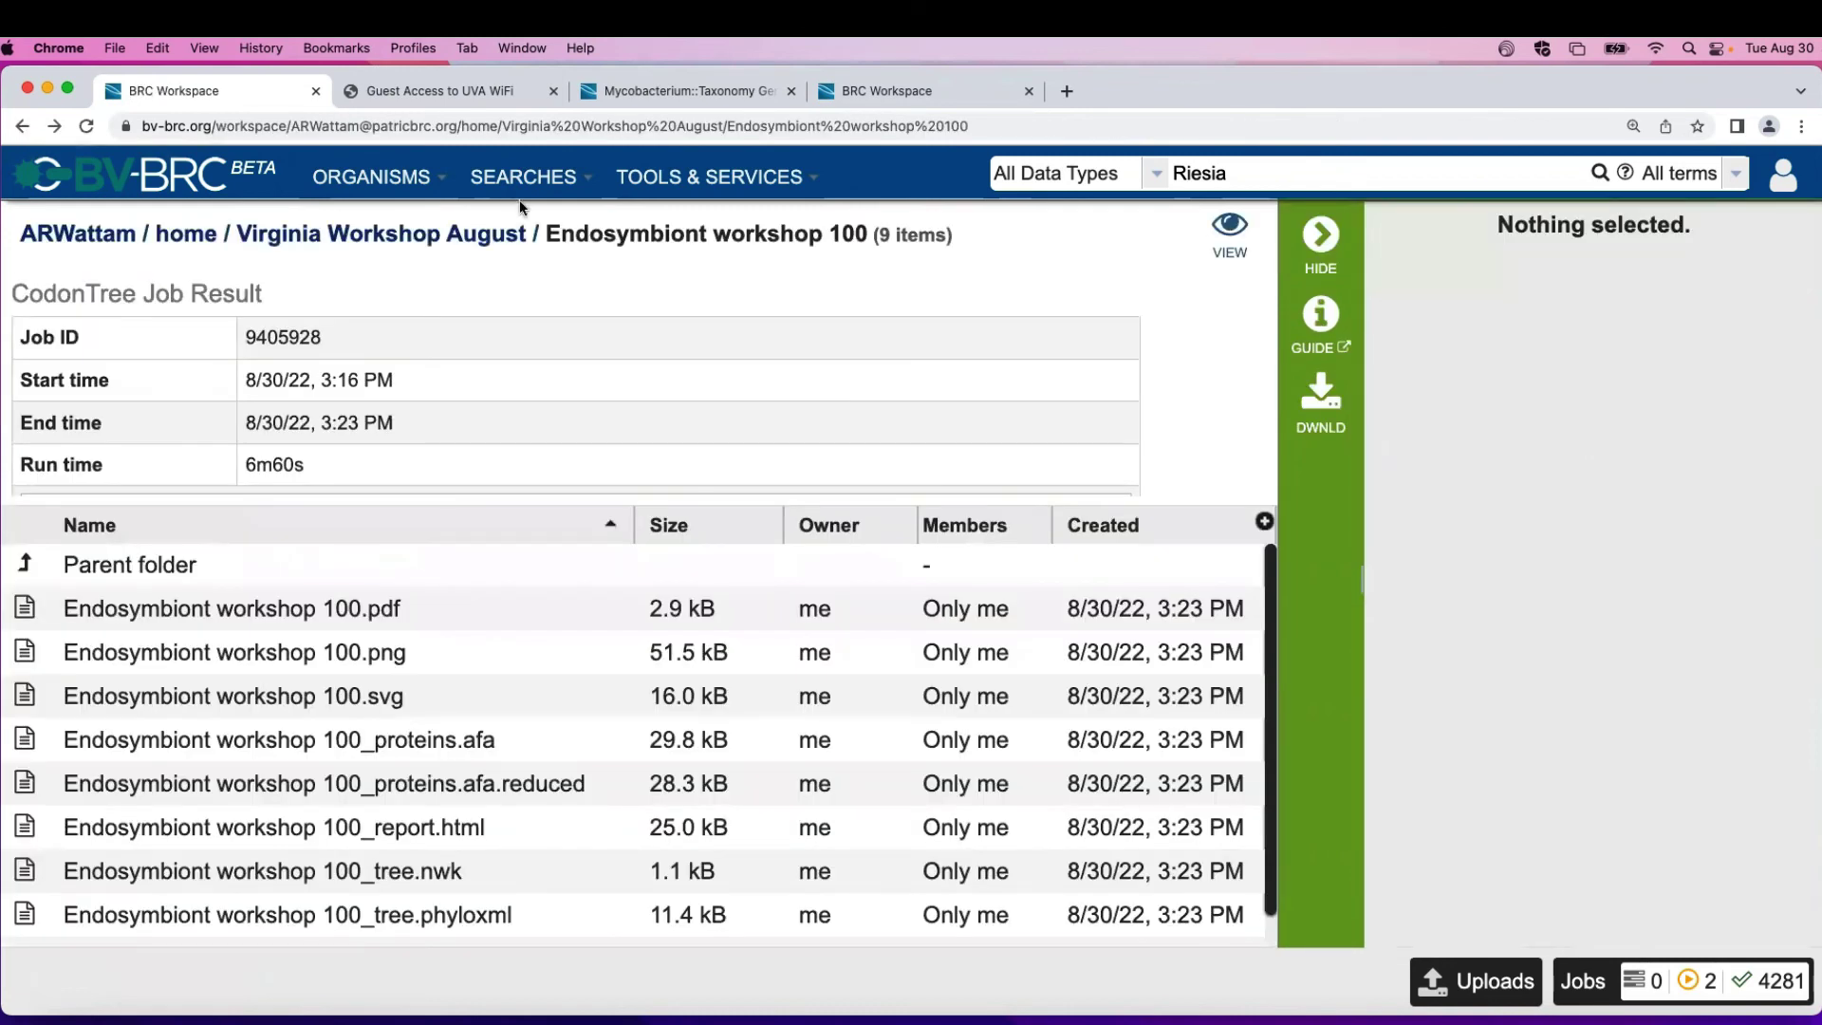
{"action": "left_click", "coordinate": [668, 181]}
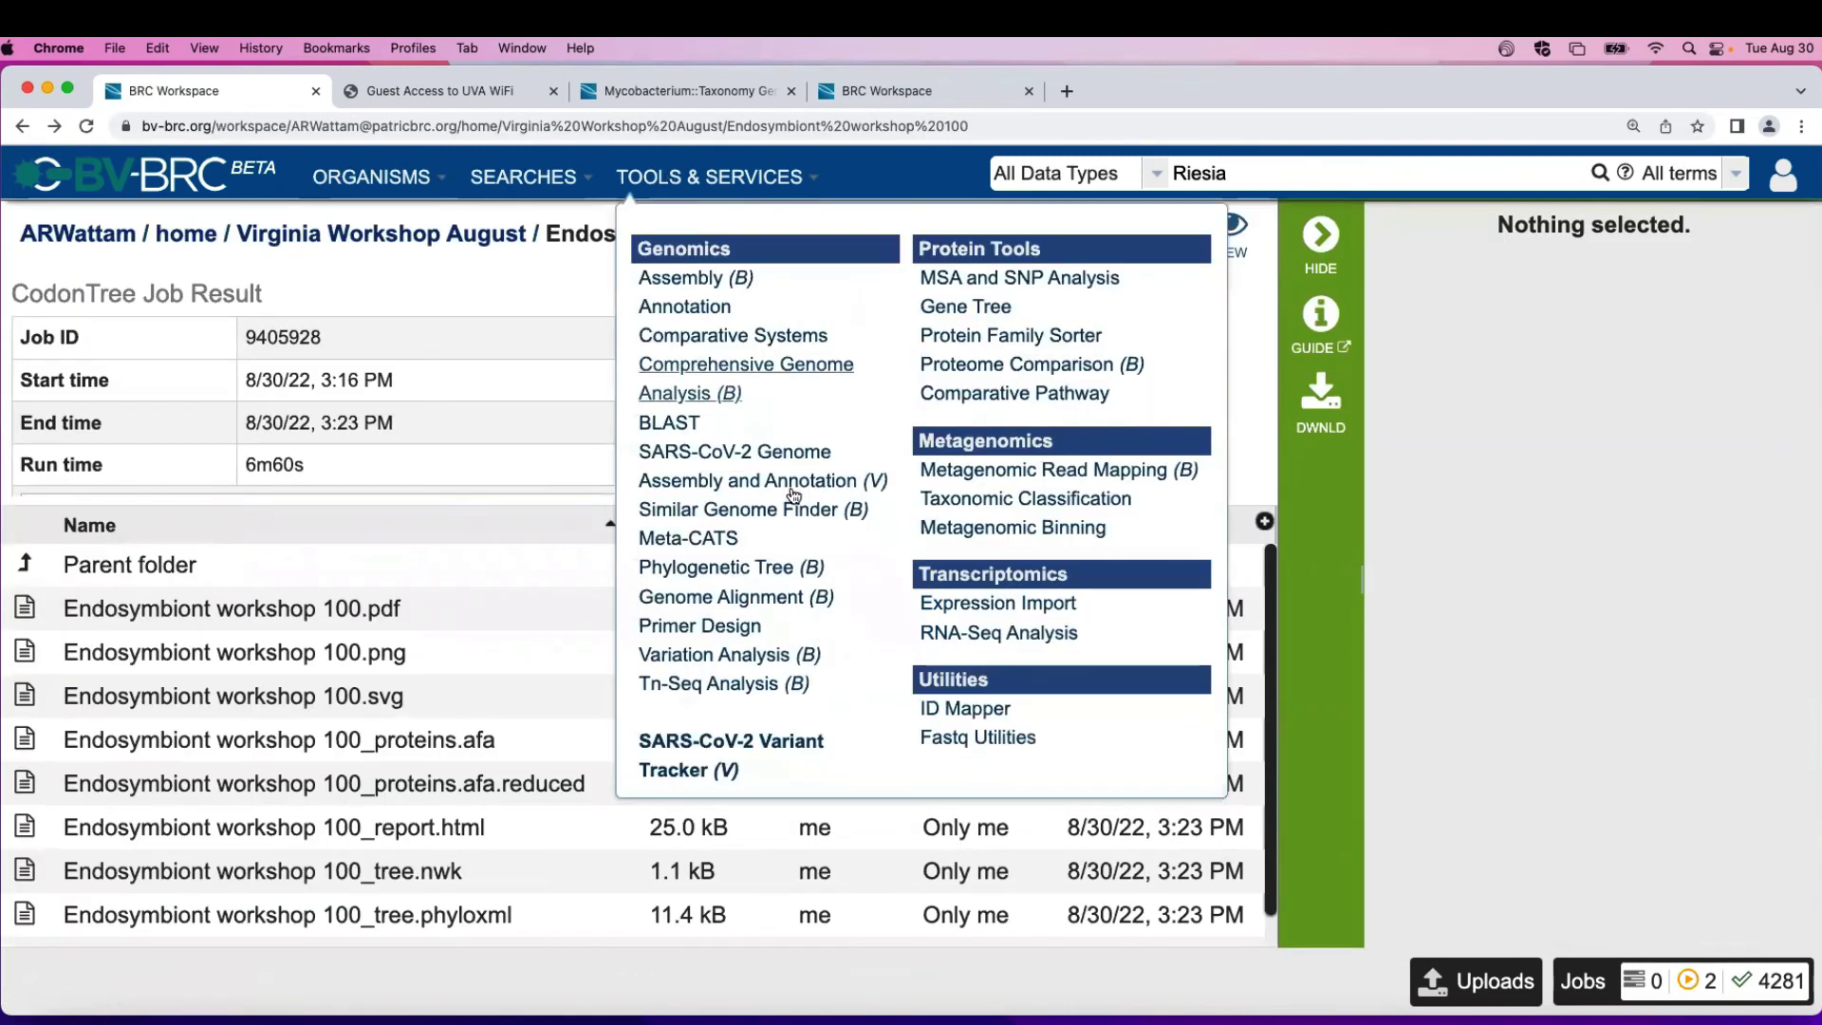
{"action": "left_click", "coordinate": [699, 567]}
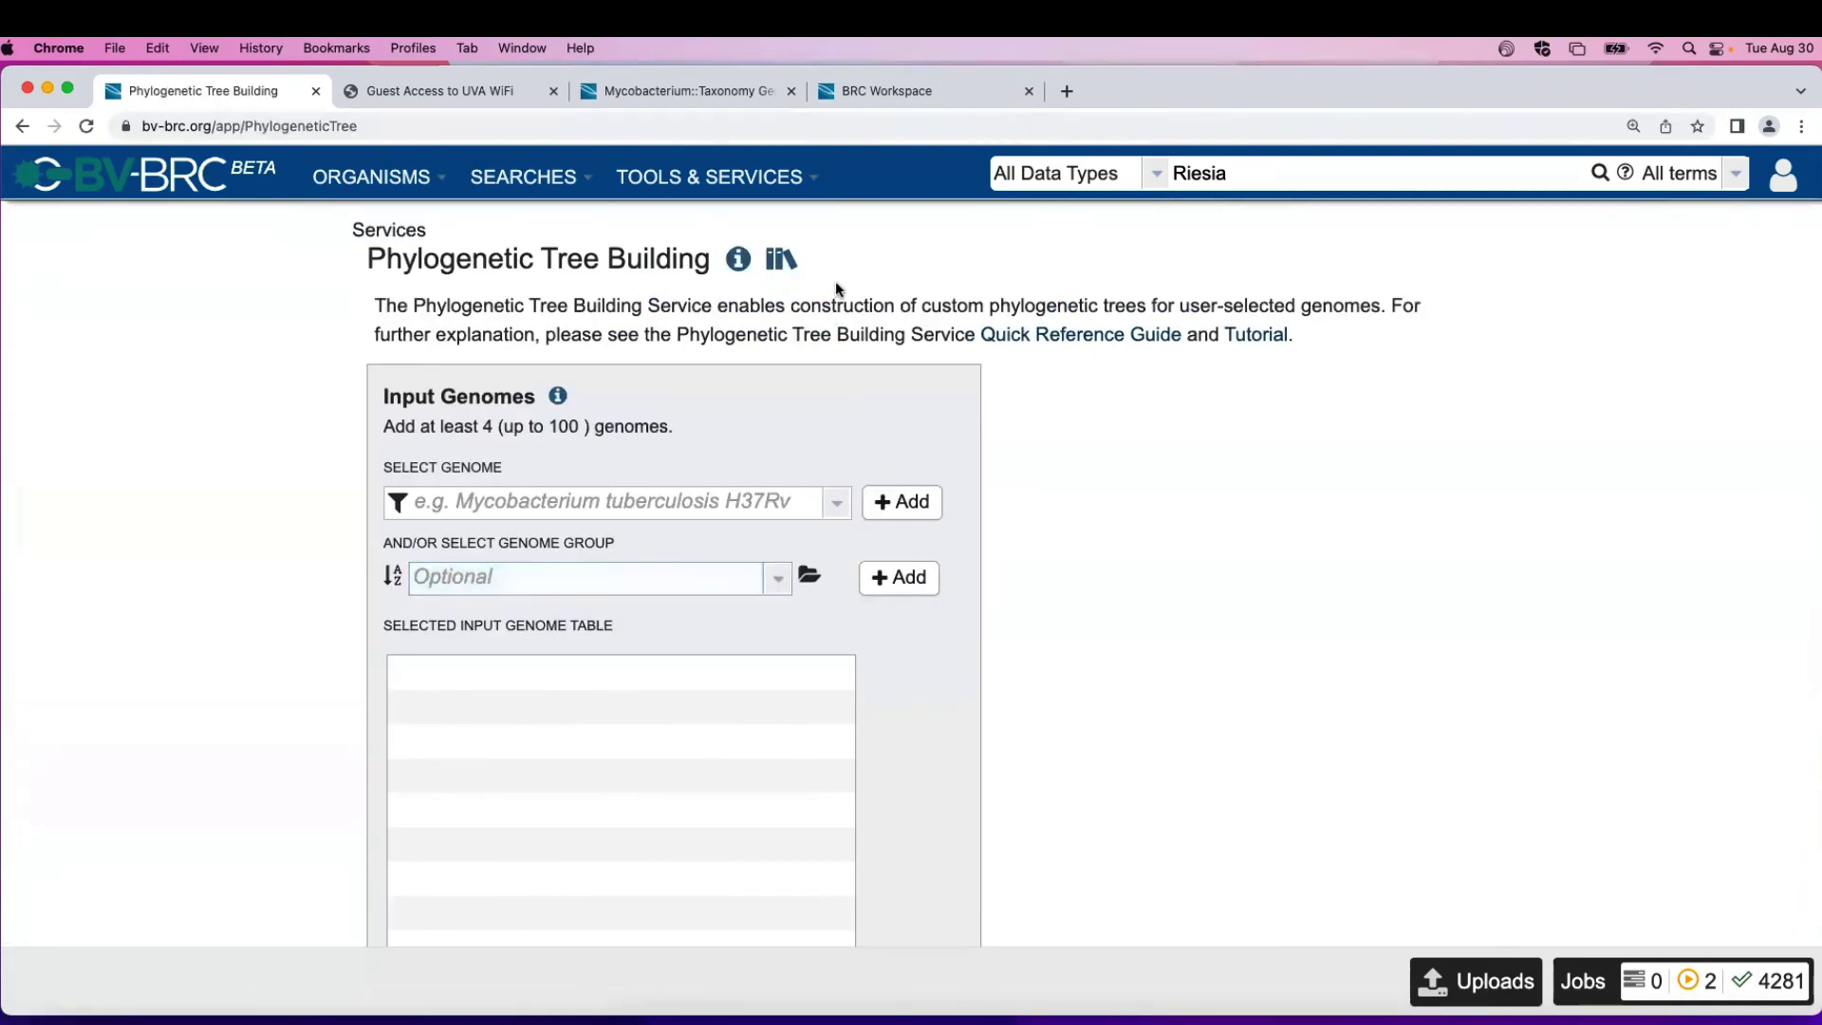
{"action": "left_click", "coordinate": [784, 272]}
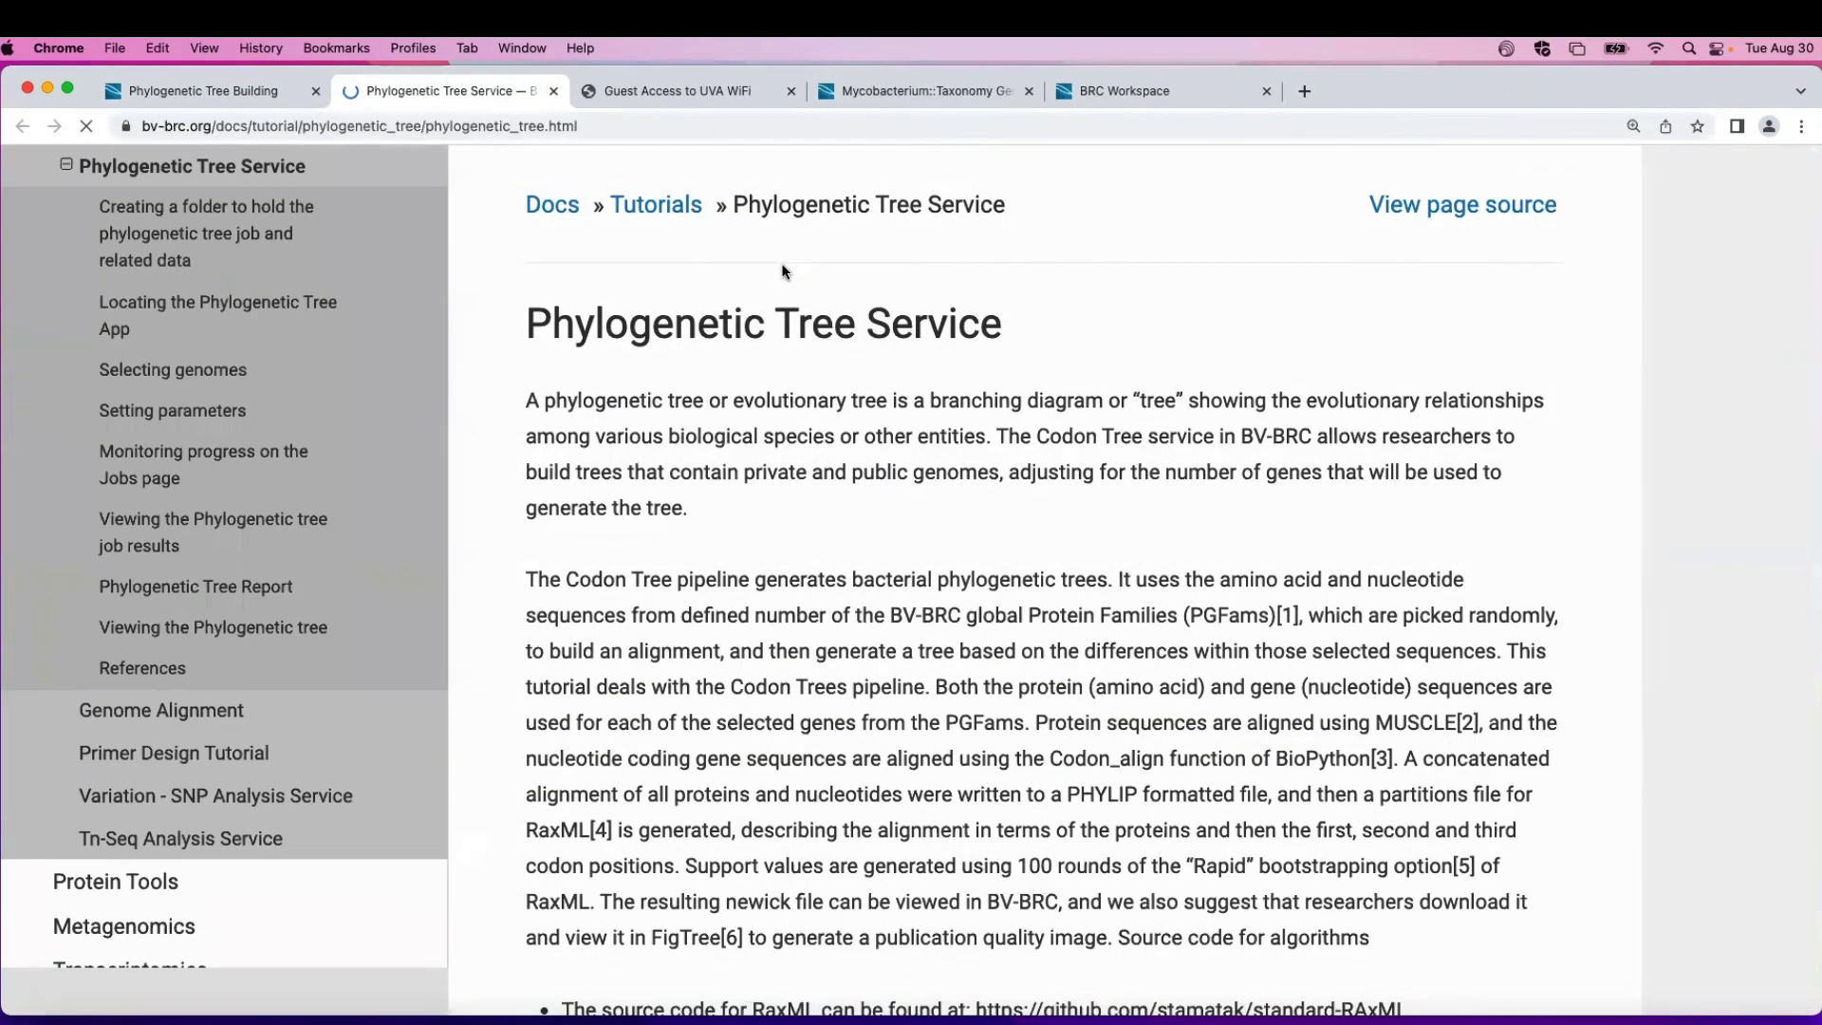
Step: Skim the Phylogenetic Tree Service tutorial from the landing page and parameter instructions to the descriptions of the detail files
{"action": "scroll", "coordinate": [828, 568], "scroll_direction": "down", "scroll_amount": 10}
{"action": "scroll", "coordinate": [827, 567], "scroll_direction": "down", "scroll_amount": 10}
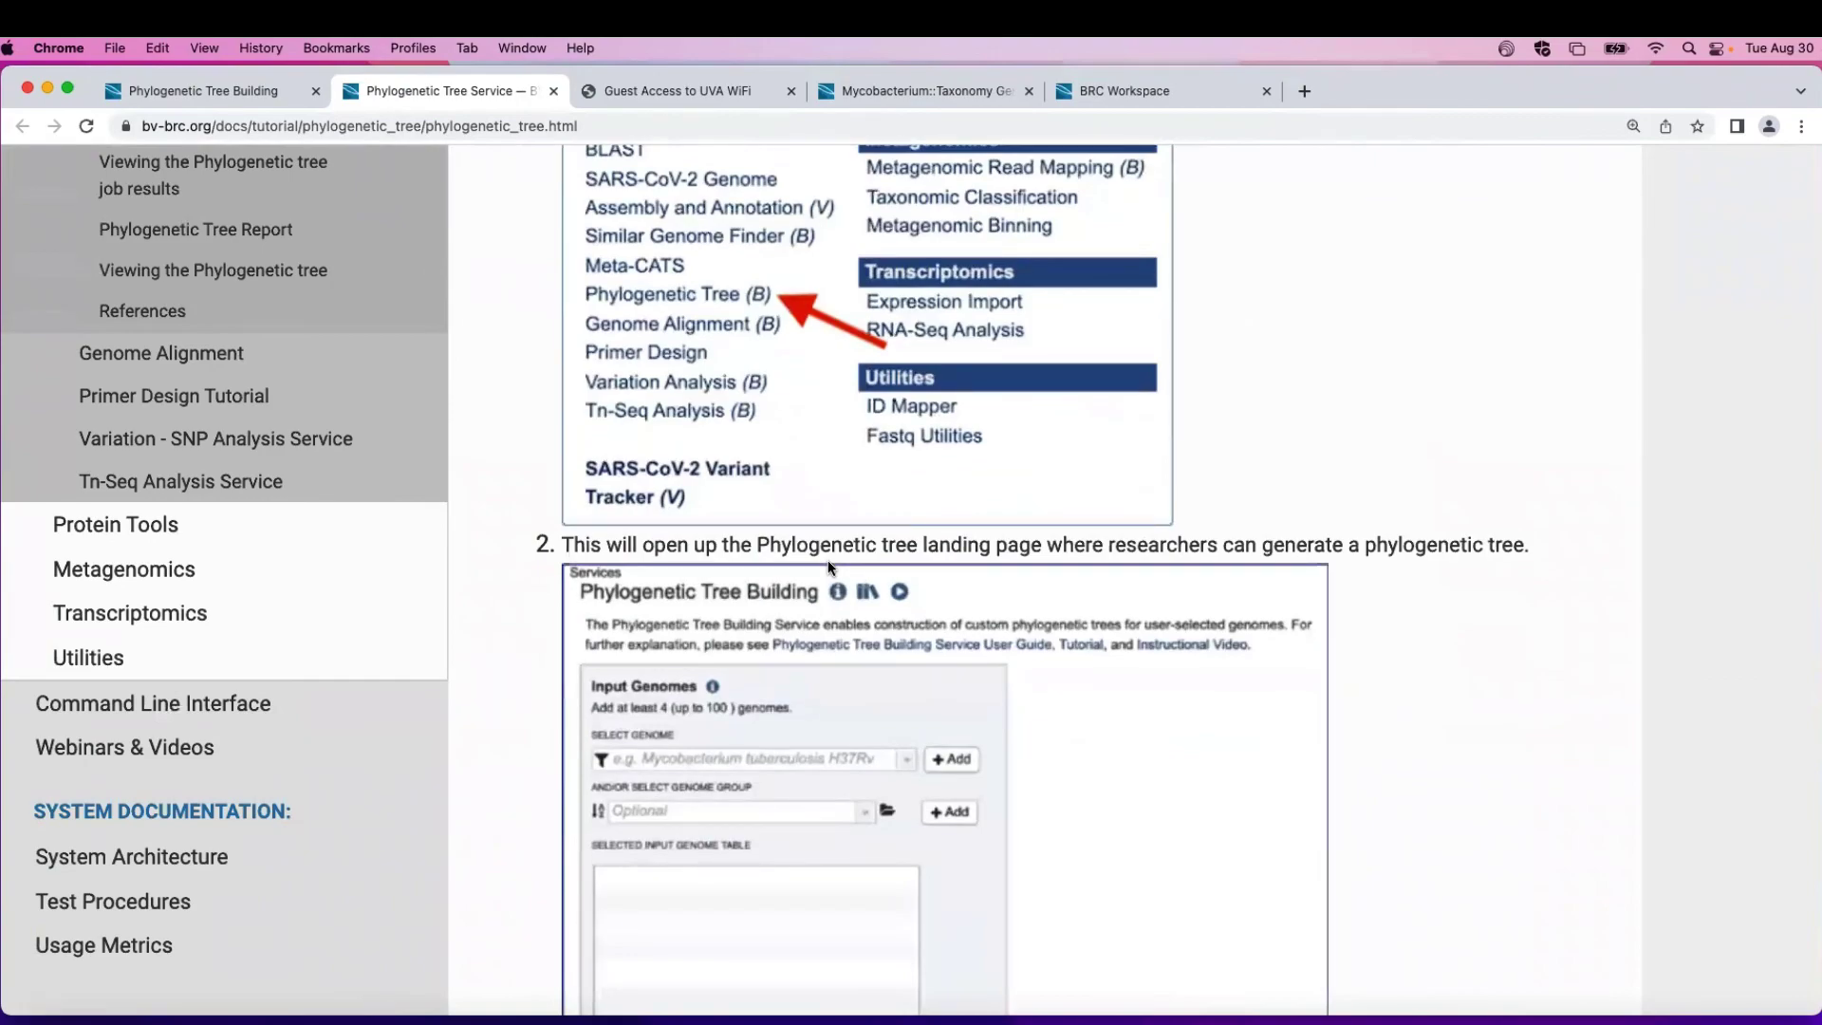
{"action": "scroll", "coordinate": [827, 565], "scroll_direction": "down", "scroll_amount": 20}
{"action": "scroll", "coordinate": [827, 568], "scroll_direction": "down", "scroll_amount": 20}
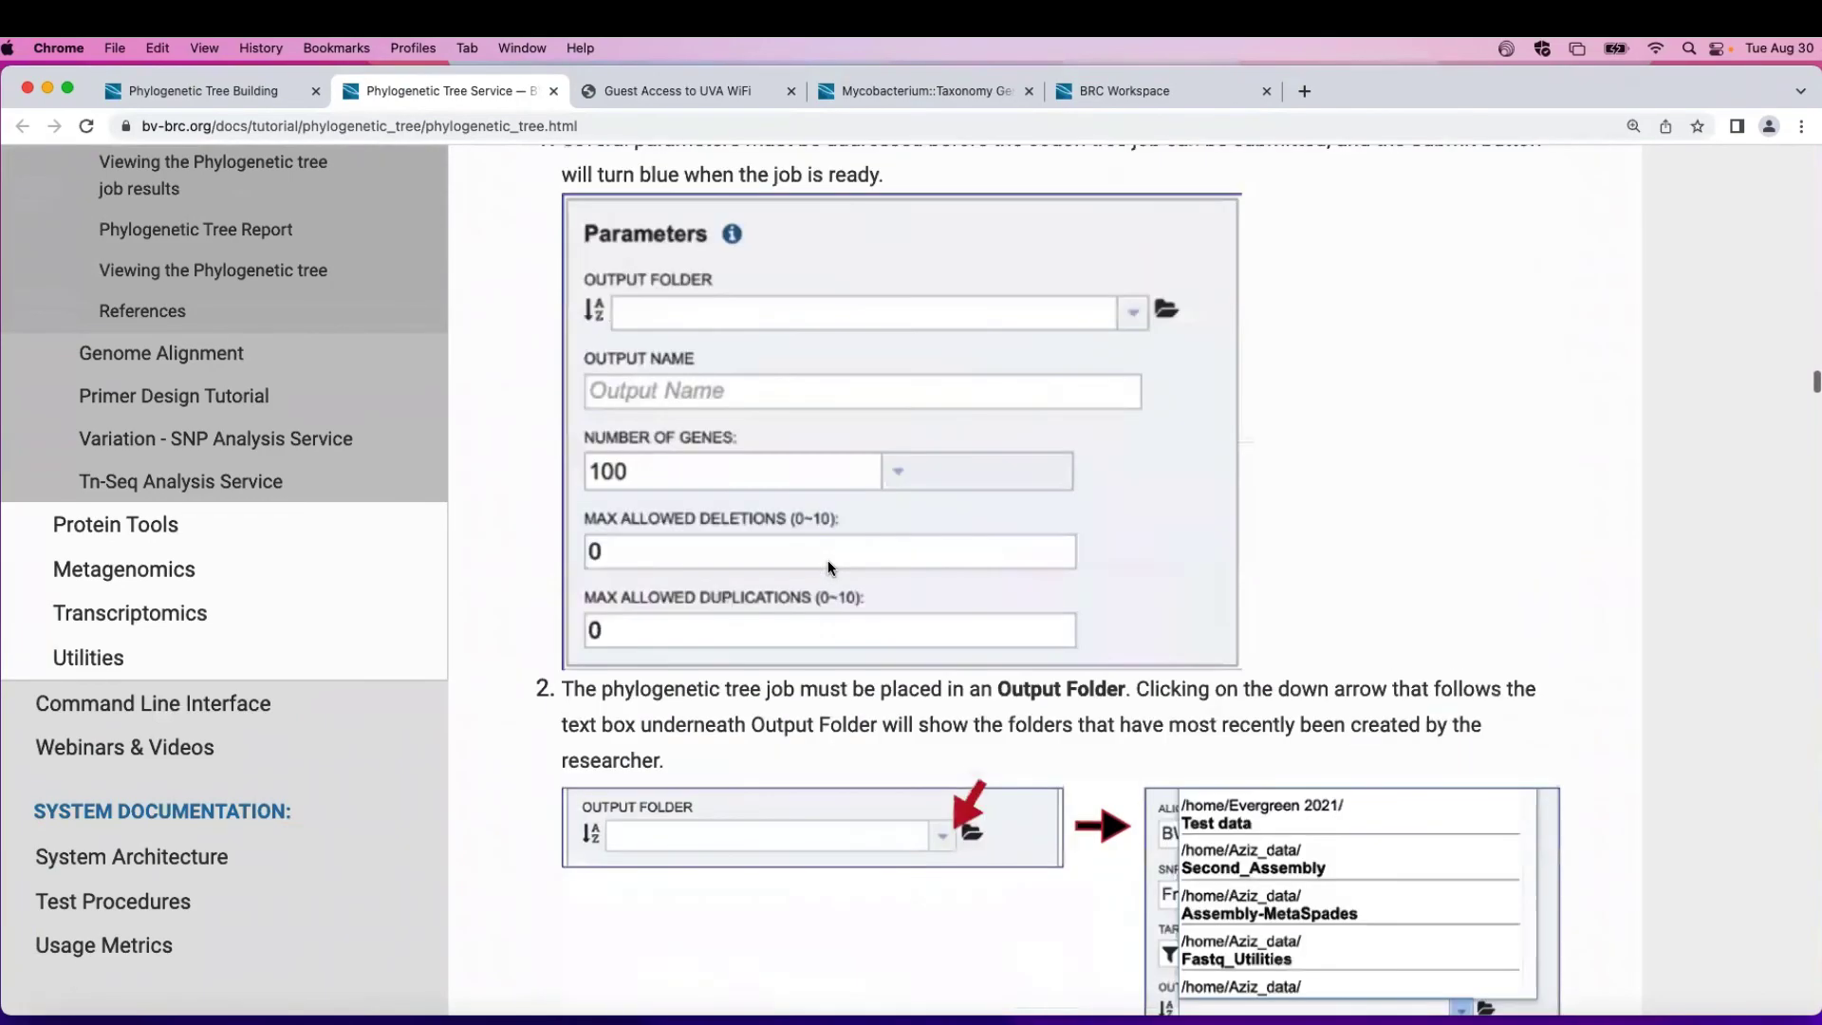
{"action": "scroll", "coordinate": [827, 568], "scroll_direction": "down", "scroll_amount": 20}
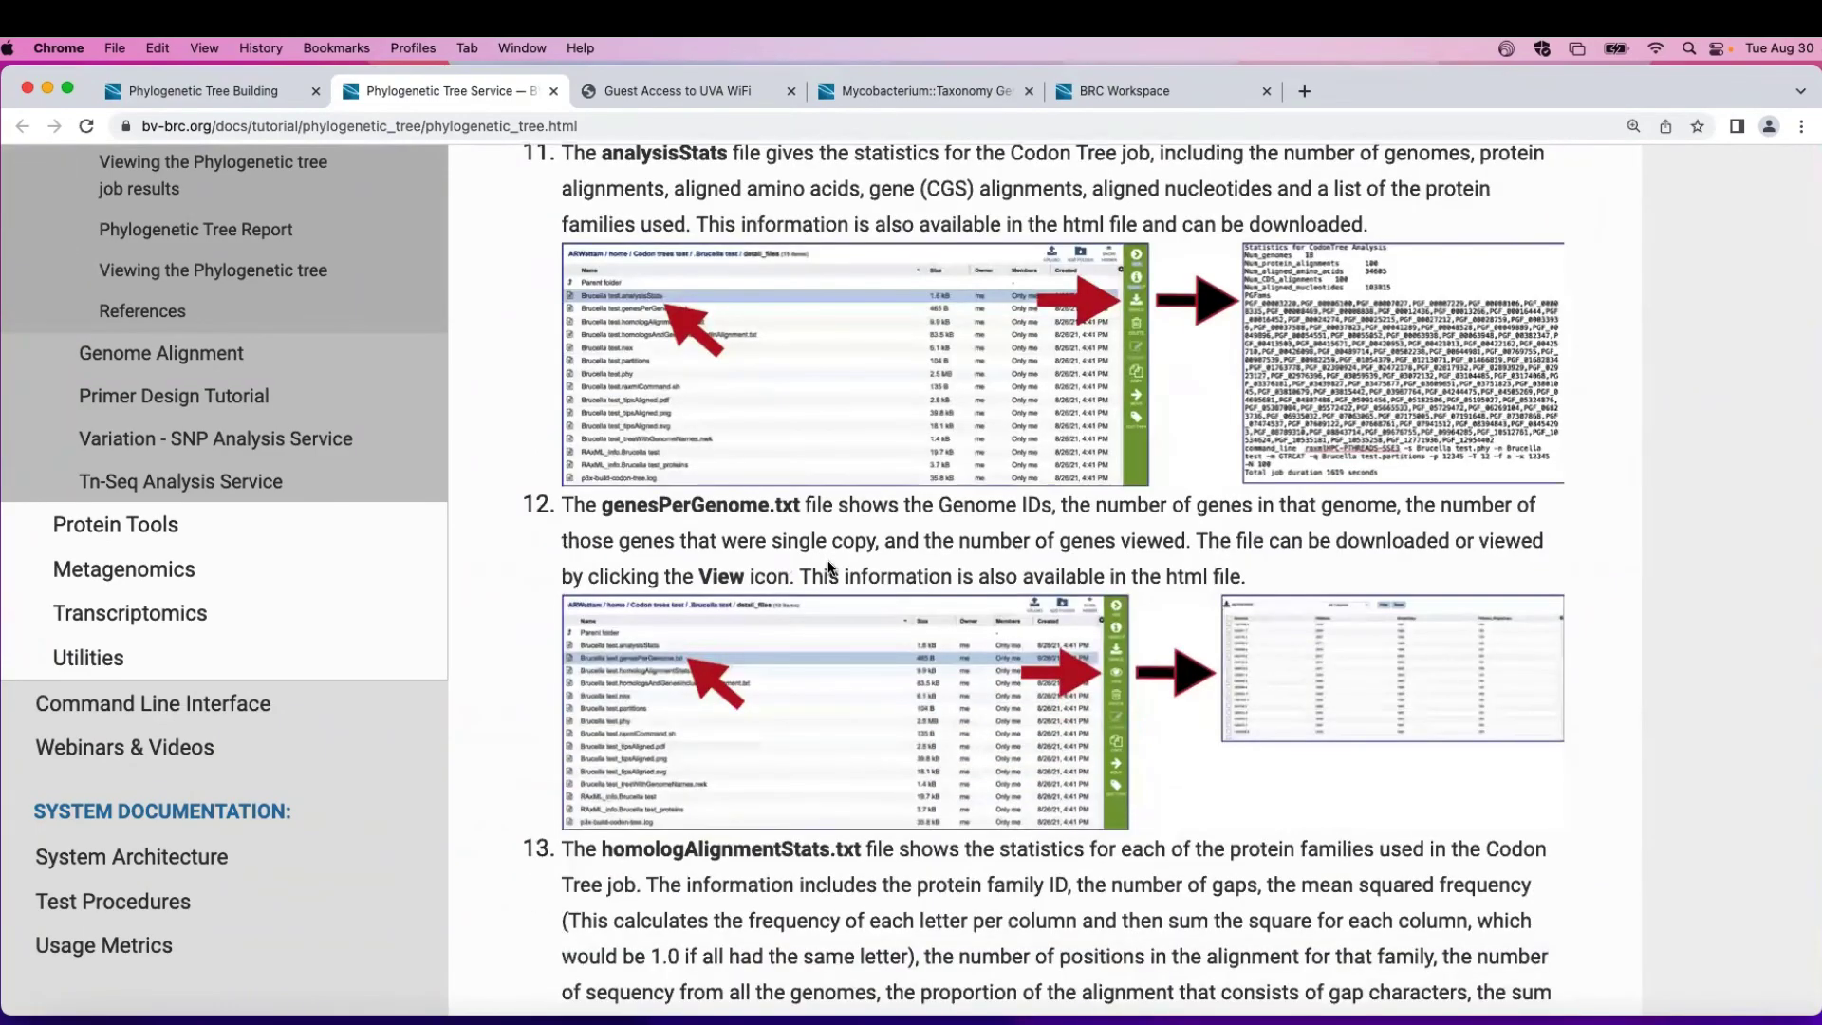
{"action": "scroll", "coordinate": [827, 567], "scroll_direction": "down", "scroll_amount": 10}
{"action": "scroll", "coordinate": [828, 568], "scroll_direction": "down", "scroll_amount": 20}
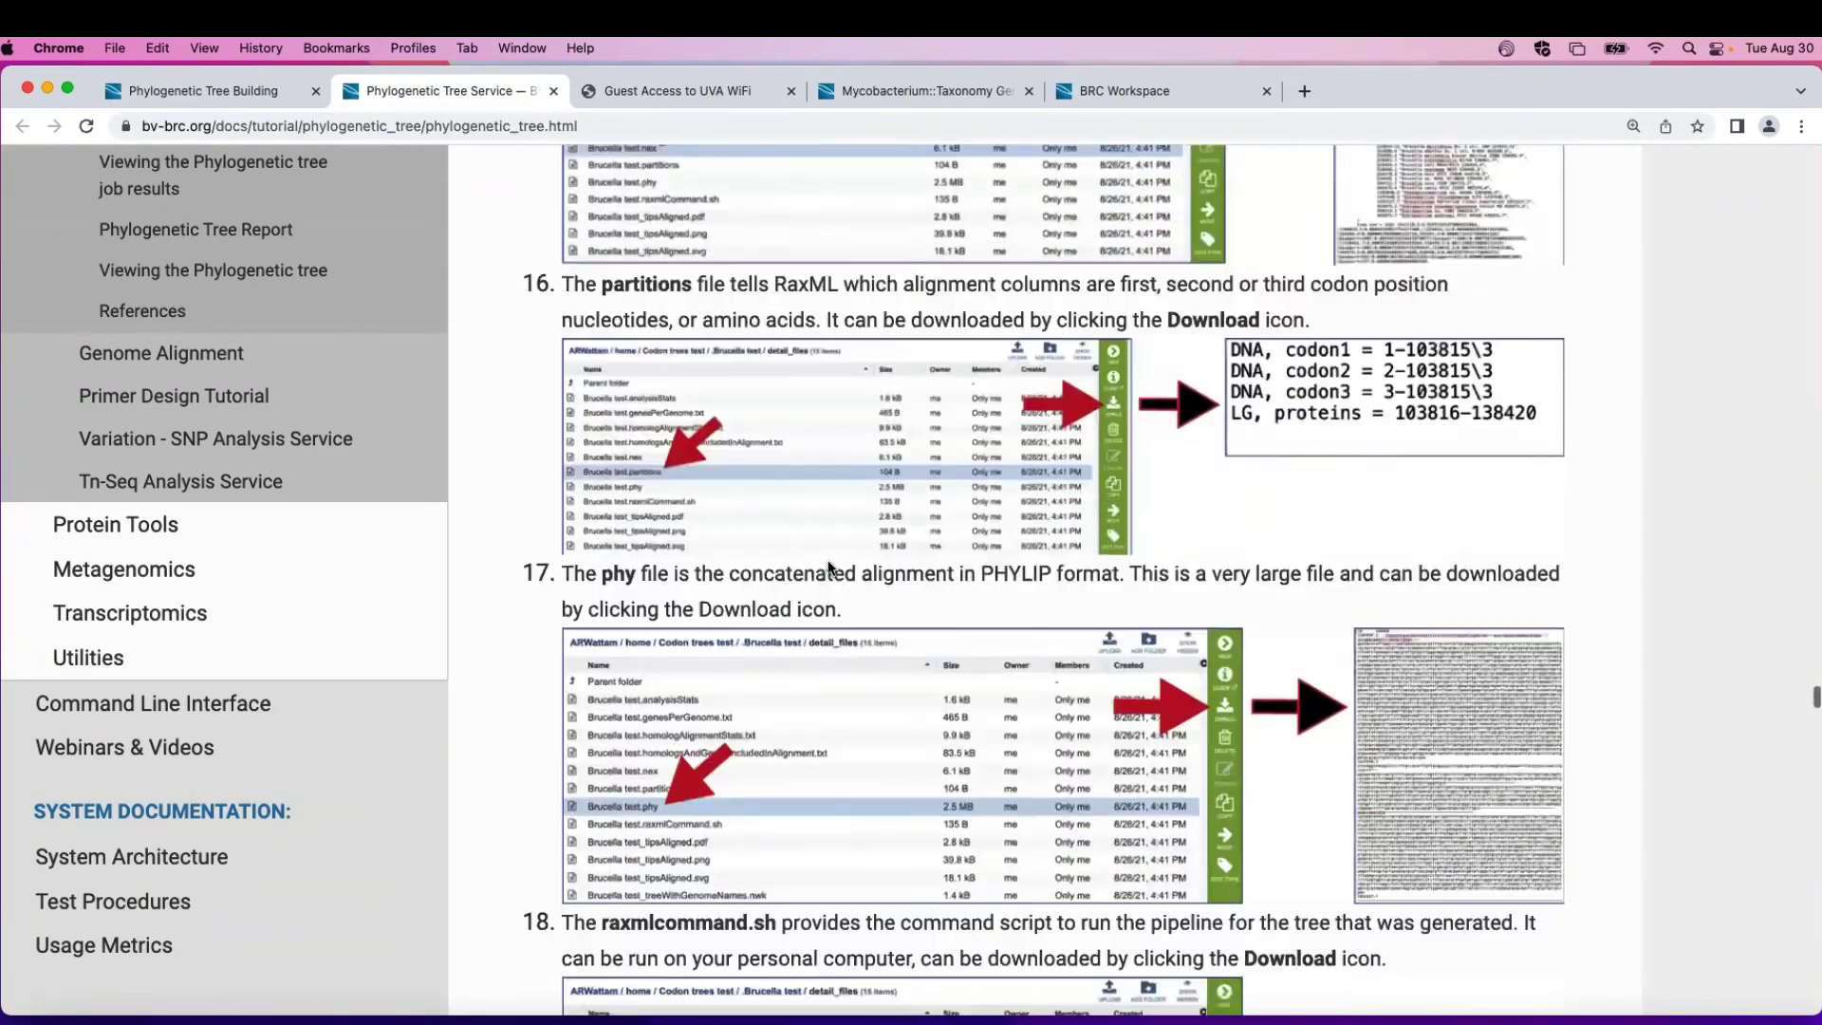
Step: Skim the rest of the Phylogenetic Tree Service tutorial, from the detail files through the tree report and tree viewing sections to the References
{"action": "scroll", "coordinate": [828, 565], "scroll_direction": "down", "scroll_amount": 20}
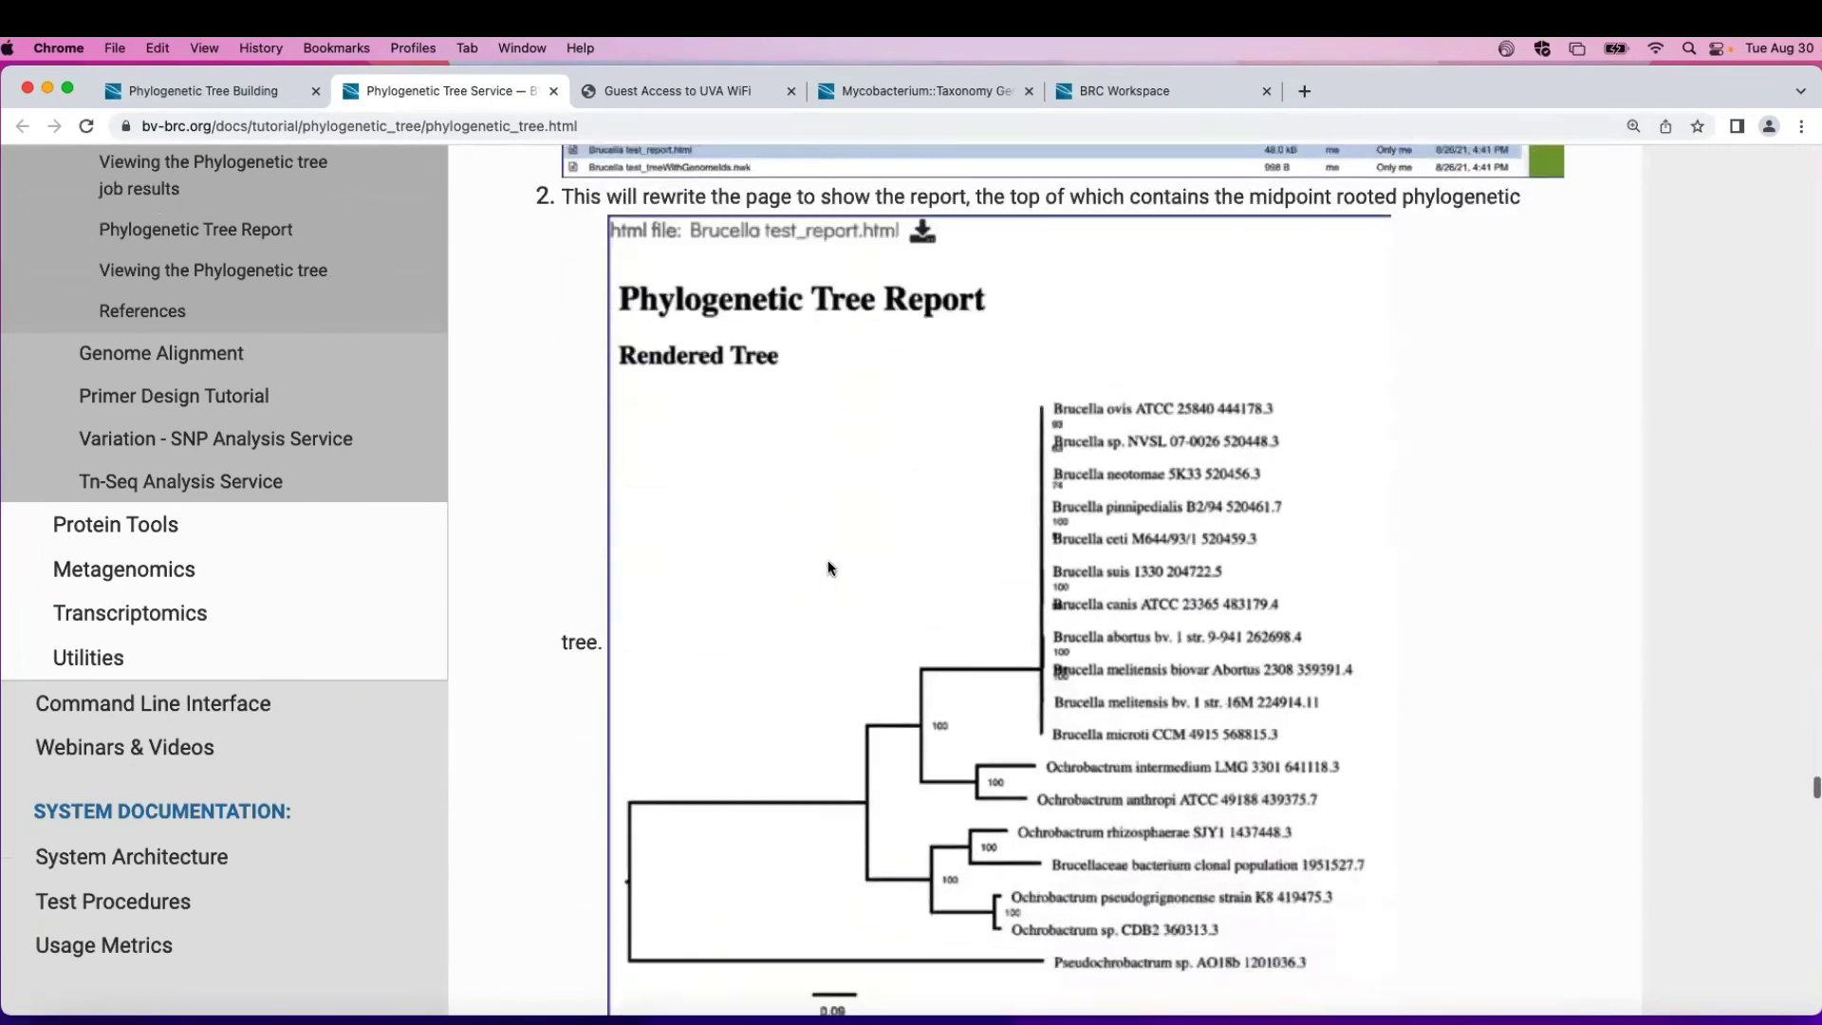
{"action": "scroll", "coordinate": [827, 567], "scroll_direction": "down", "scroll_amount": 20}
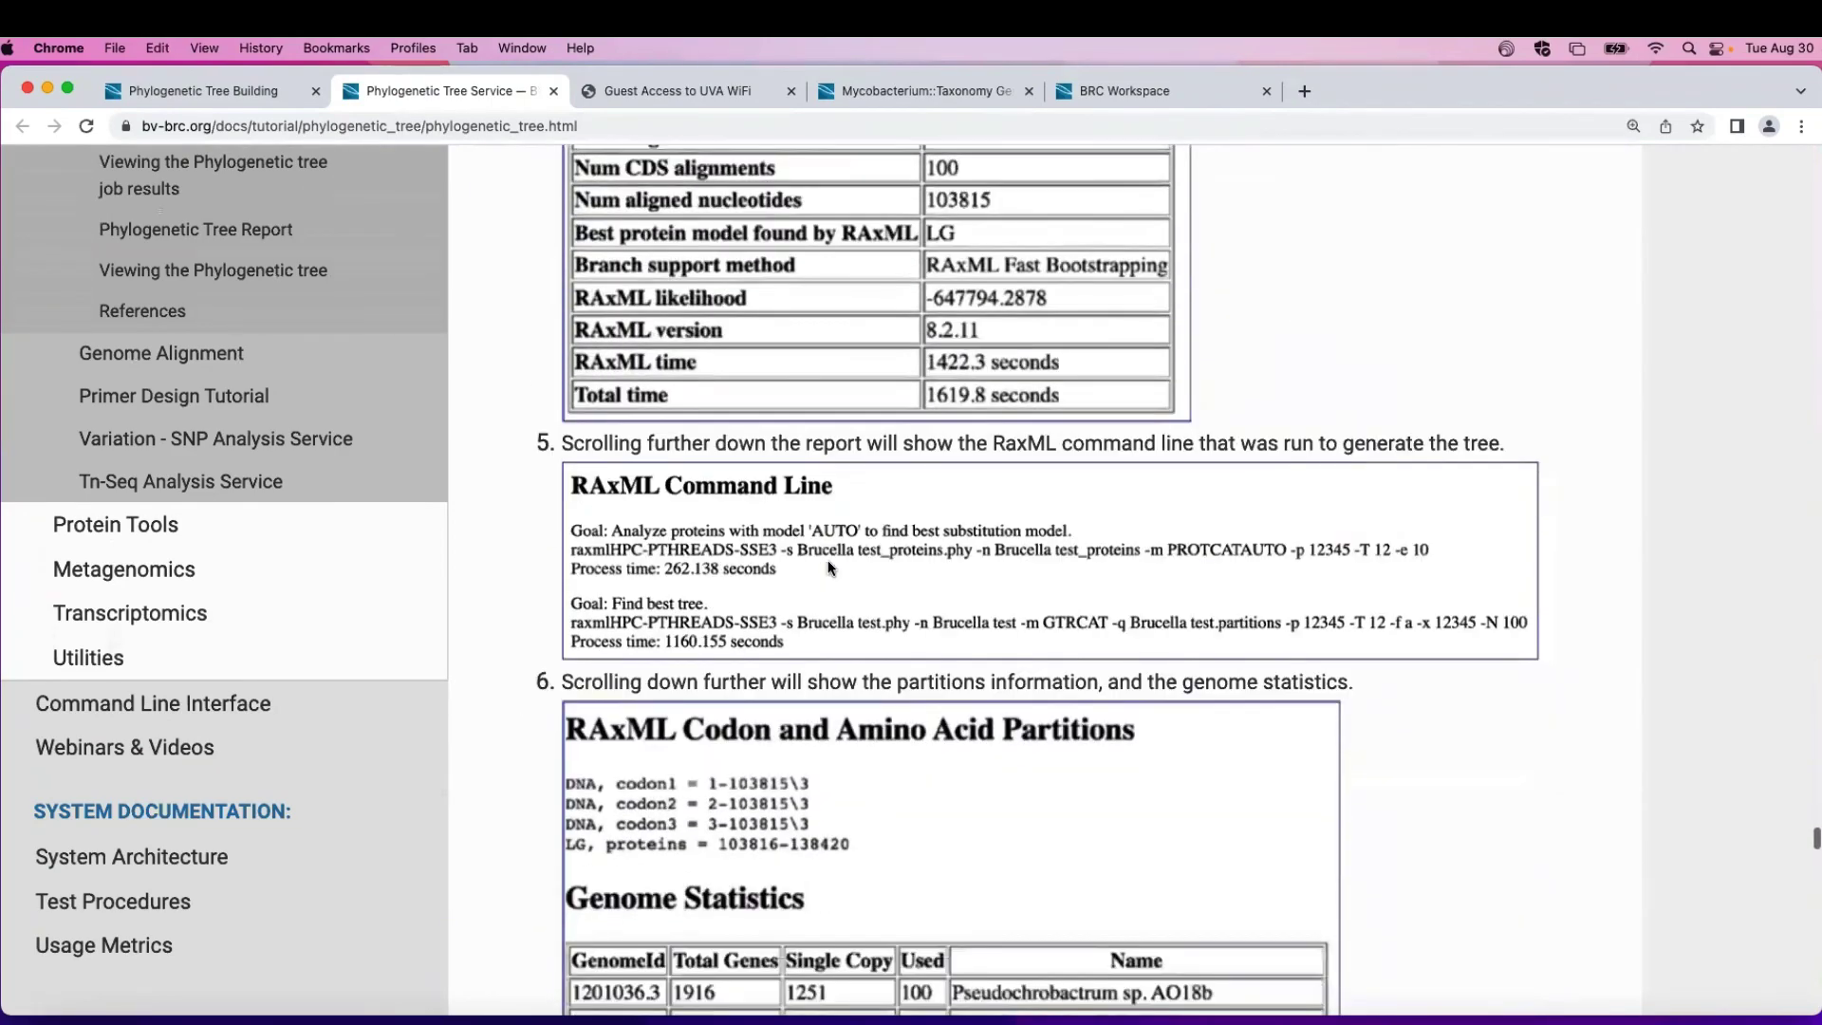
{"action": "scroll", "coordinate": [828, 562], "scroll_direction": "down", "scroll_amount": 15}
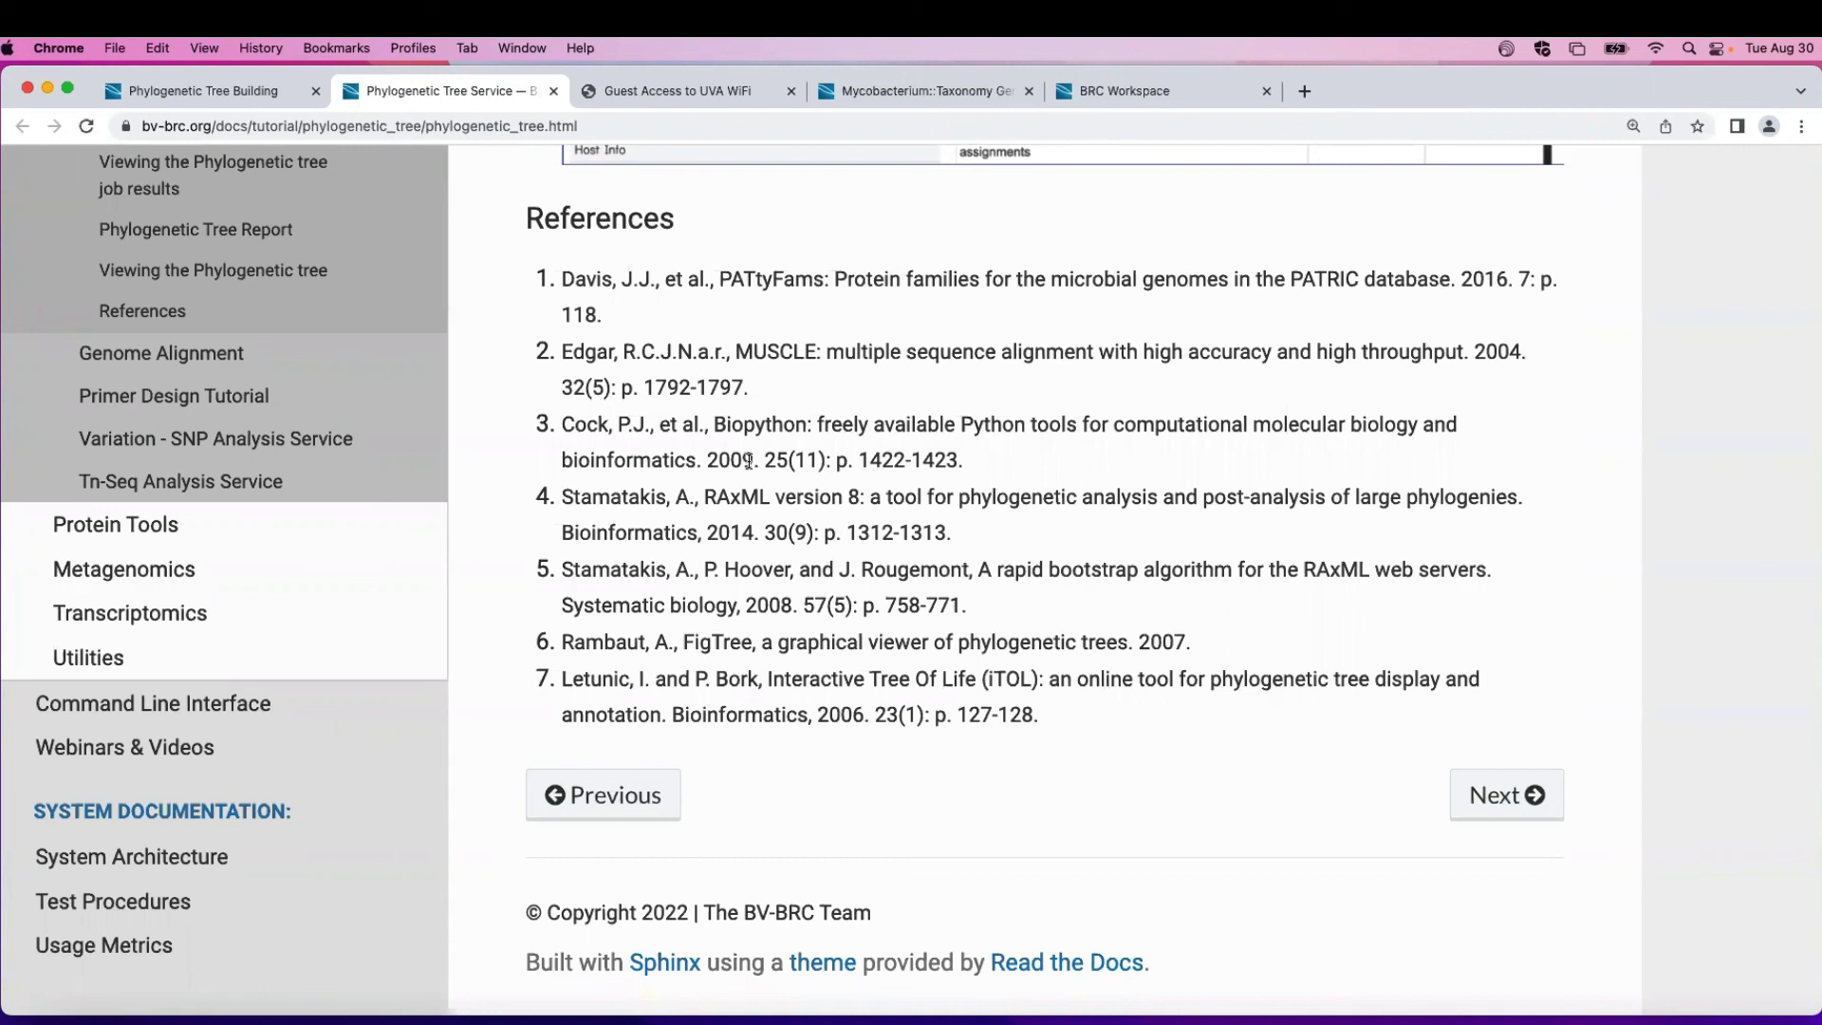
Step: Return to the tutorial's introduction and highlight the Codon Tree pipeline description from "It uses the amino acid and nucleotide sequences" through the RaxML bootstrapping sentence
{"action": "scroll", "coordinate": [1249, 447], "scroll_direction": "up", "scroll_amount": 10}
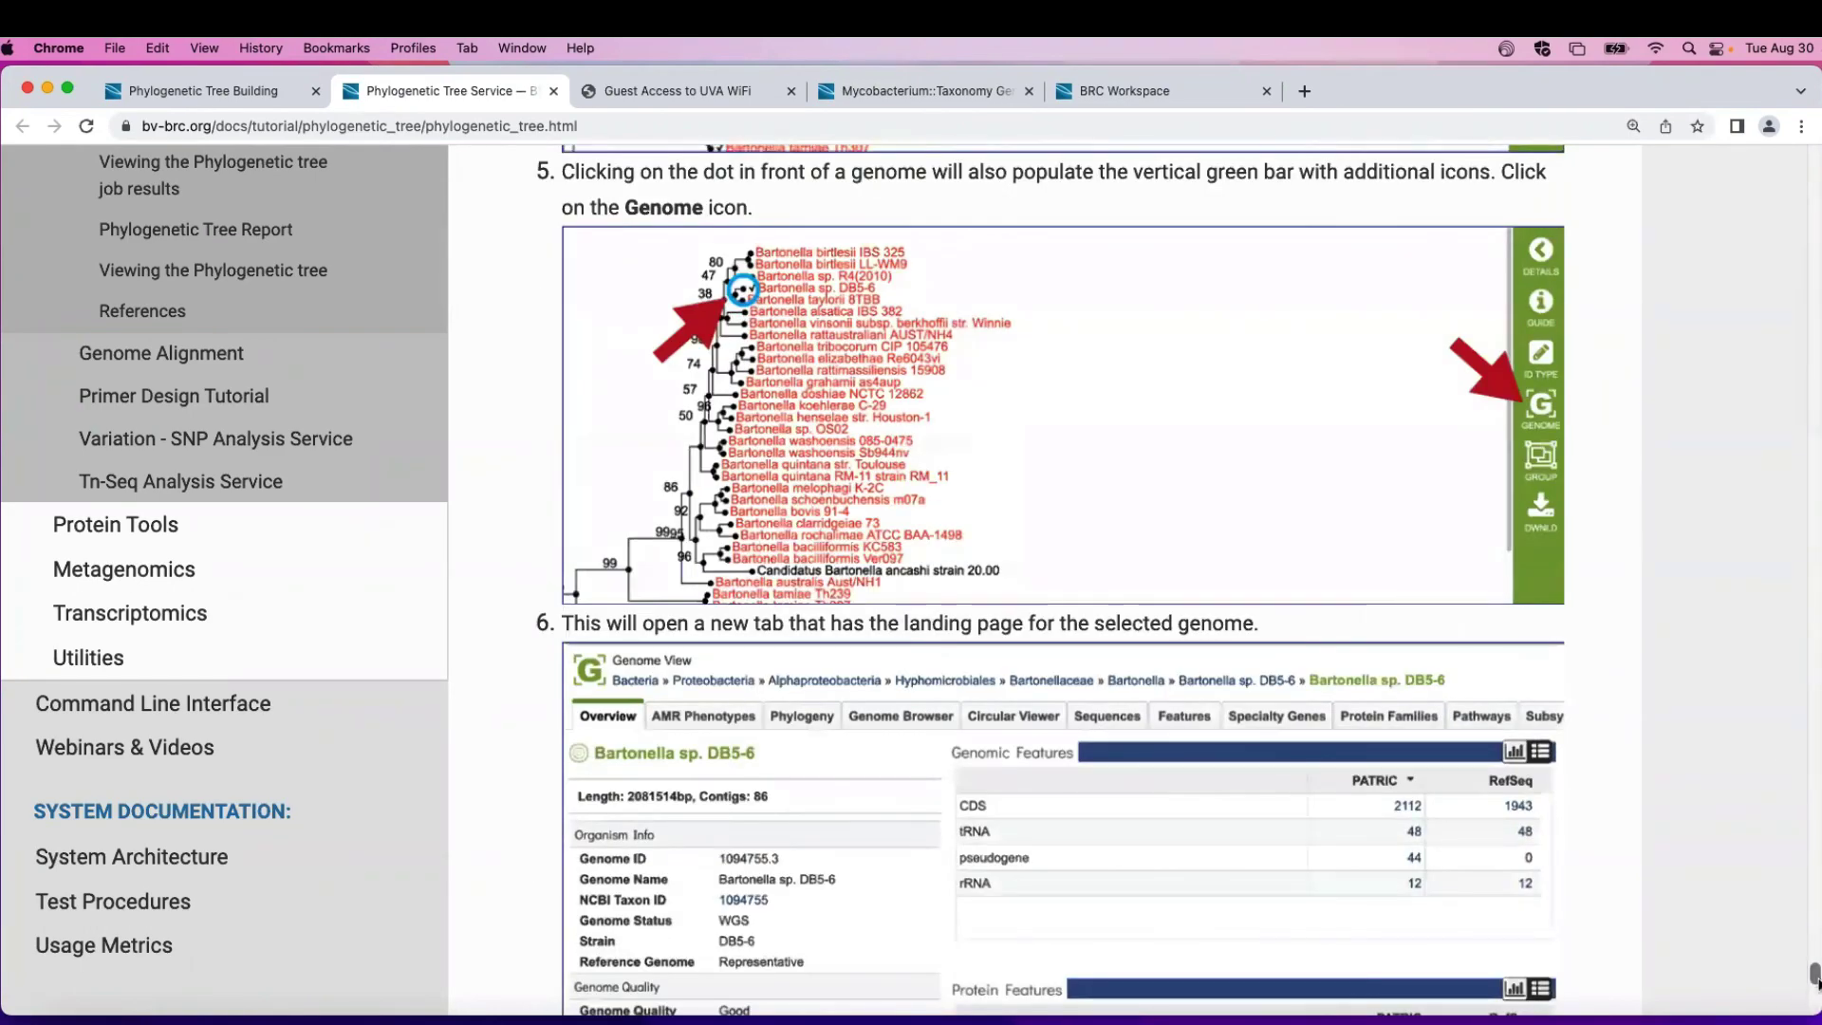
{"action": "left_click_drag", "start_coordinate": [1814, 977], "coordinate": [1713, 163]}
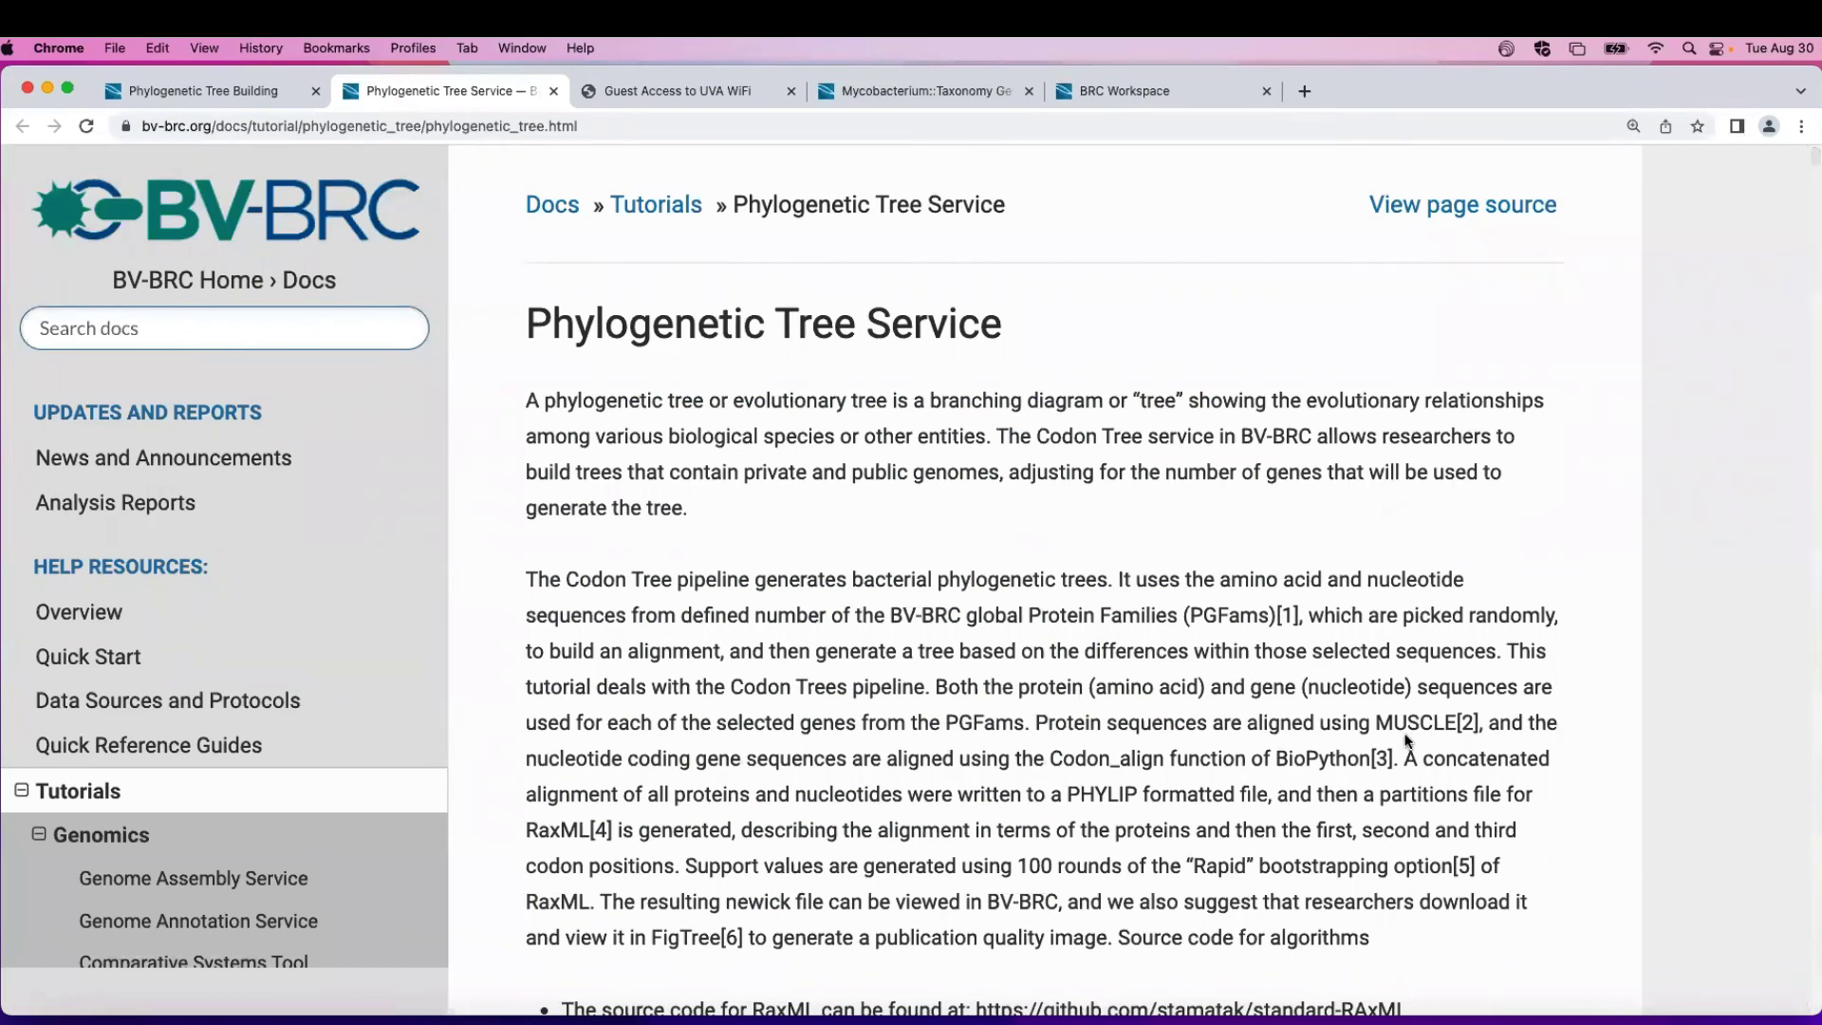
{"action": "scroll", "coordinate": [1406, 735], "scroll_direction": "down", "scroll_amount": 2}
{"action": "scroll", "coordinate": [1406, 736], "scroll_direction": "down", "scroll_amount": 4}
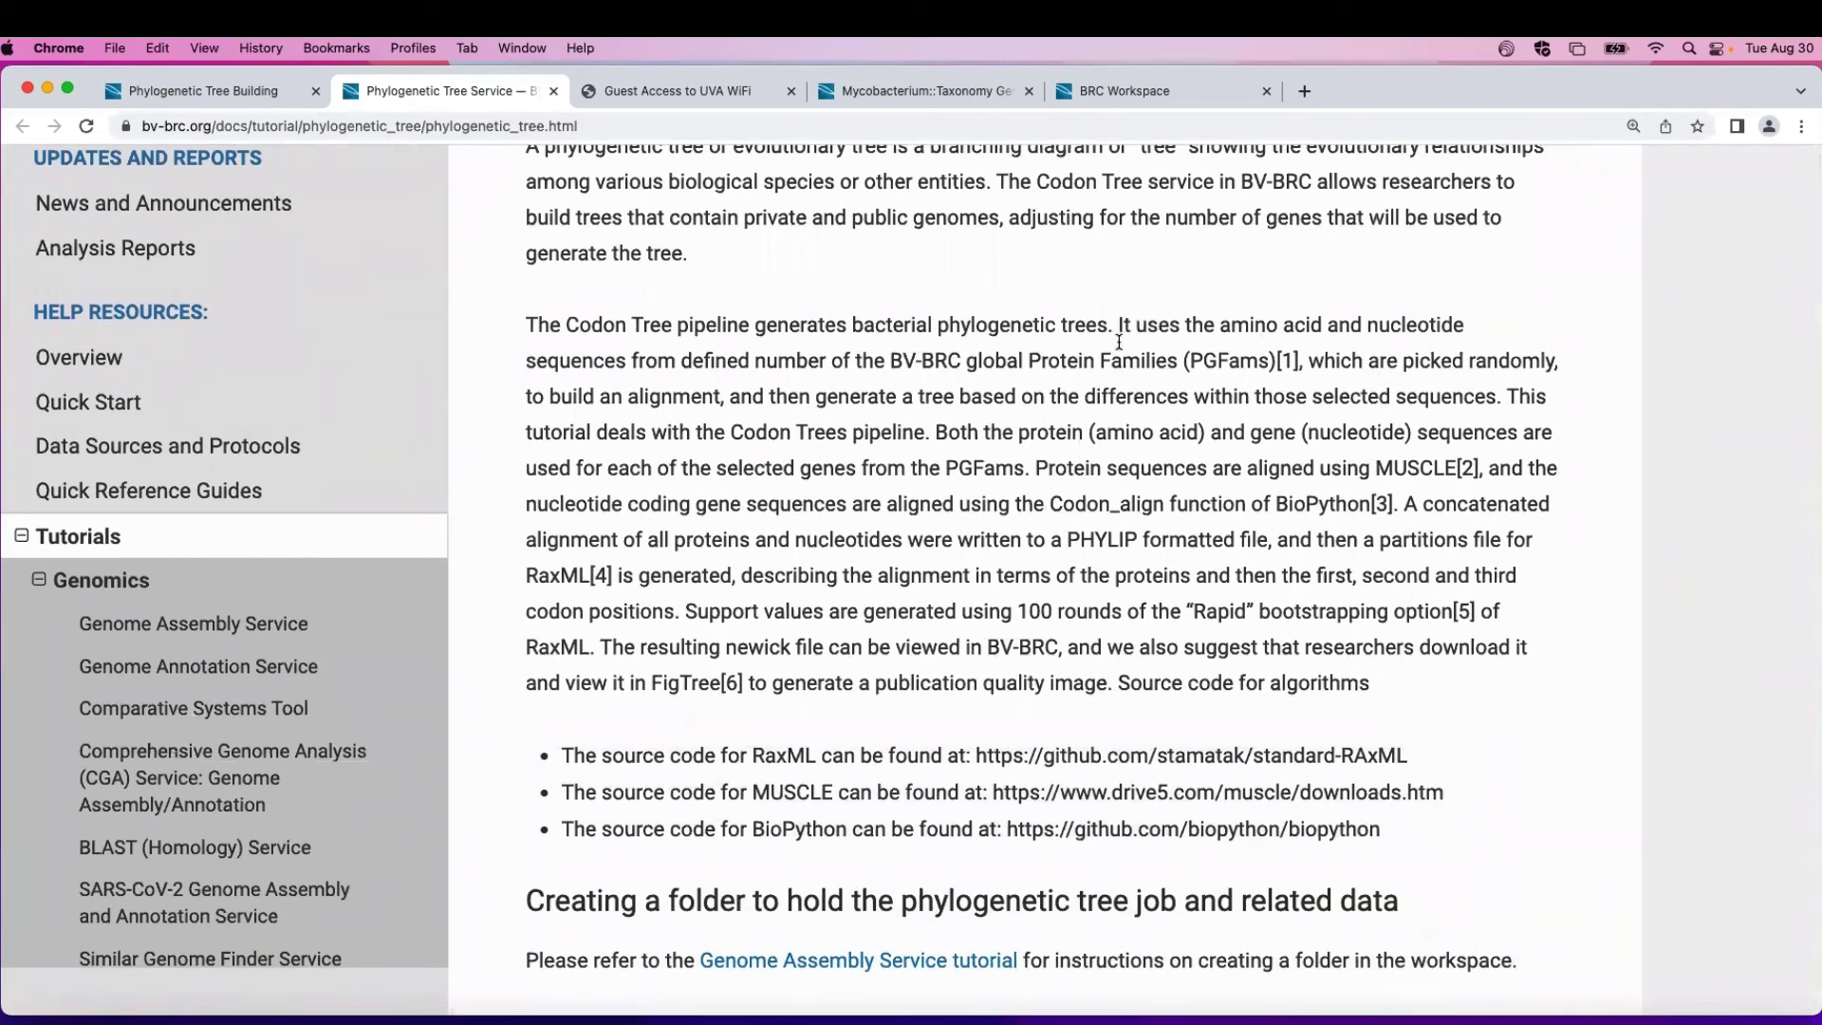
{"action": "left_click_drag", "start_coordinate": [1119, 324], "coordinate": [594, 644]}
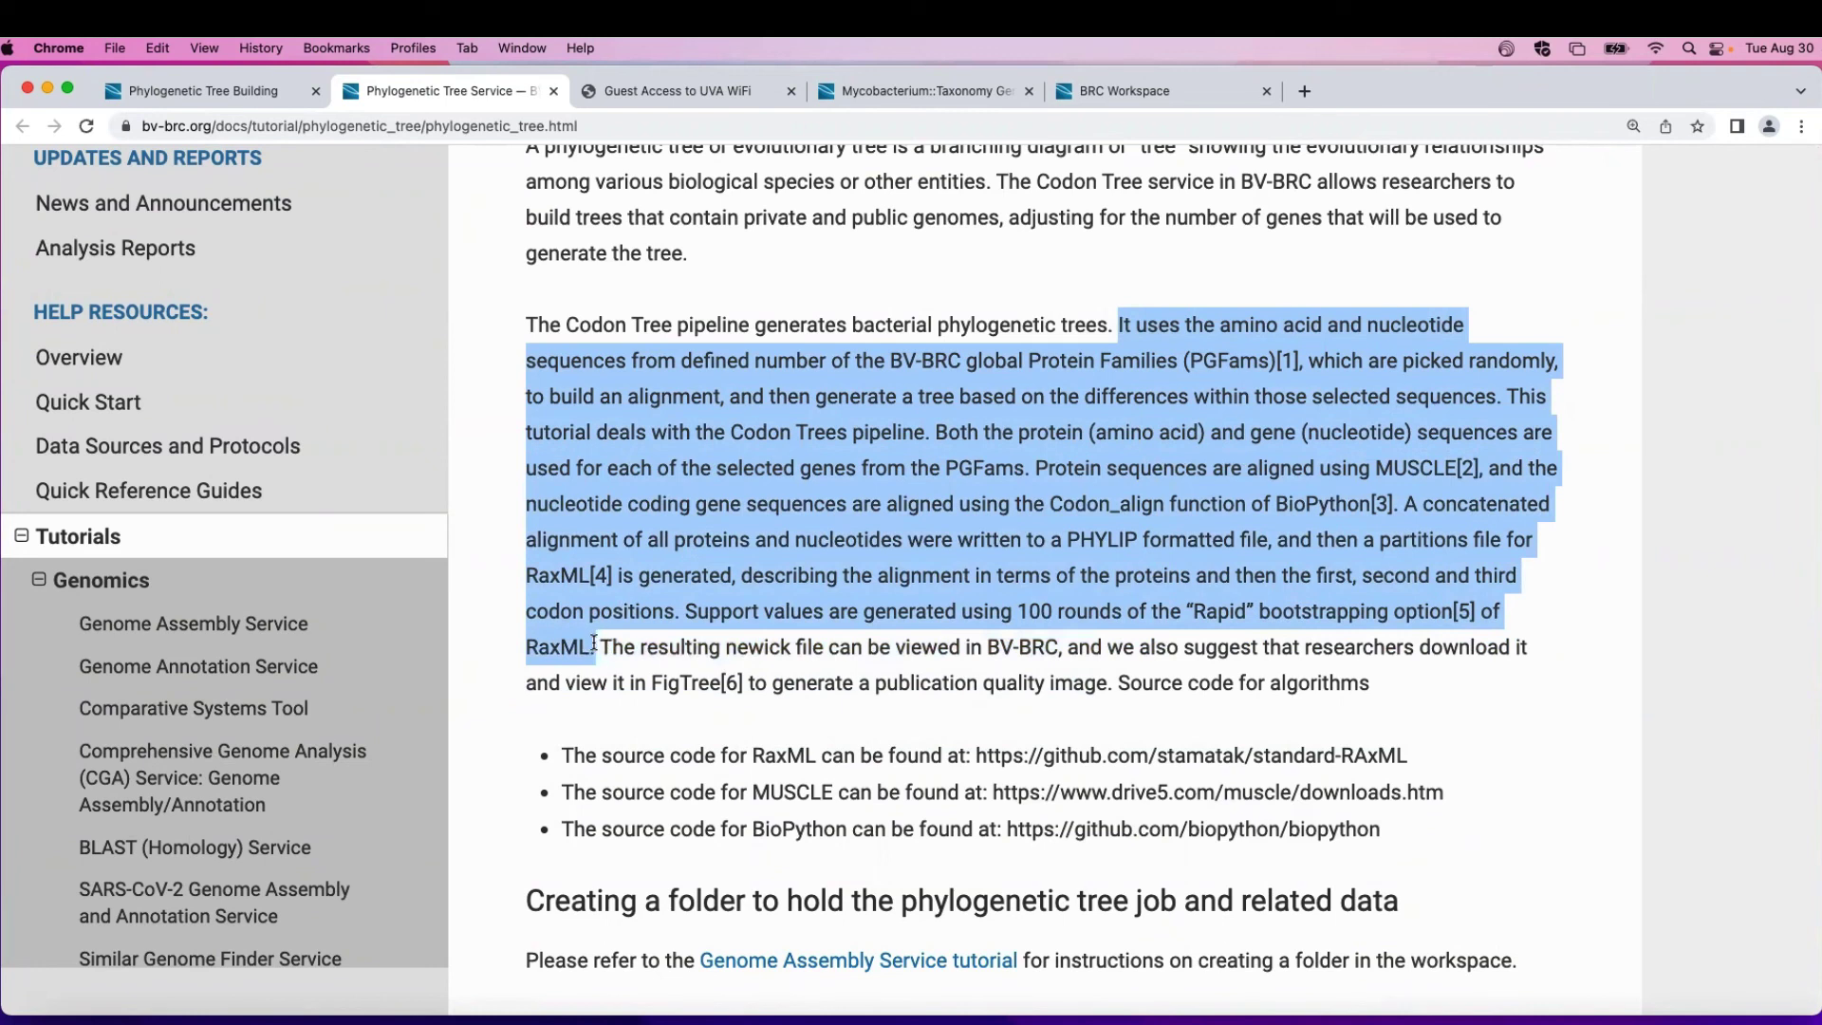